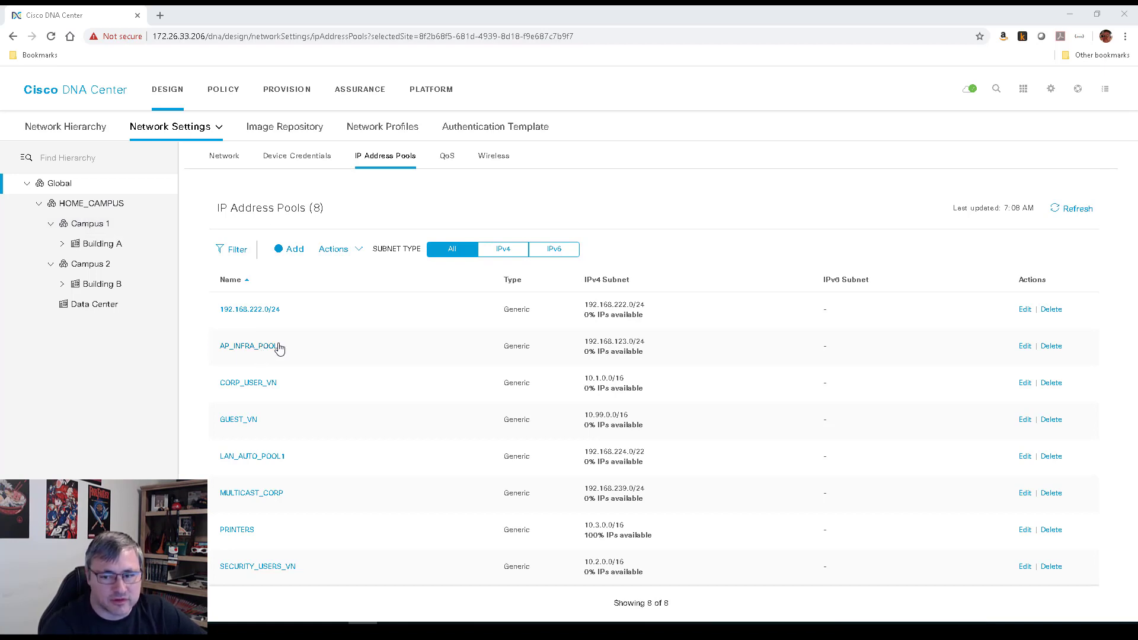
# Show Building B's inherited IP pools and highlight AP_INFRA_POOL's subnet 192.168.123.0/24
pyautogui.moveTo(585, 343); pyautogui.dragTo(660, 347)
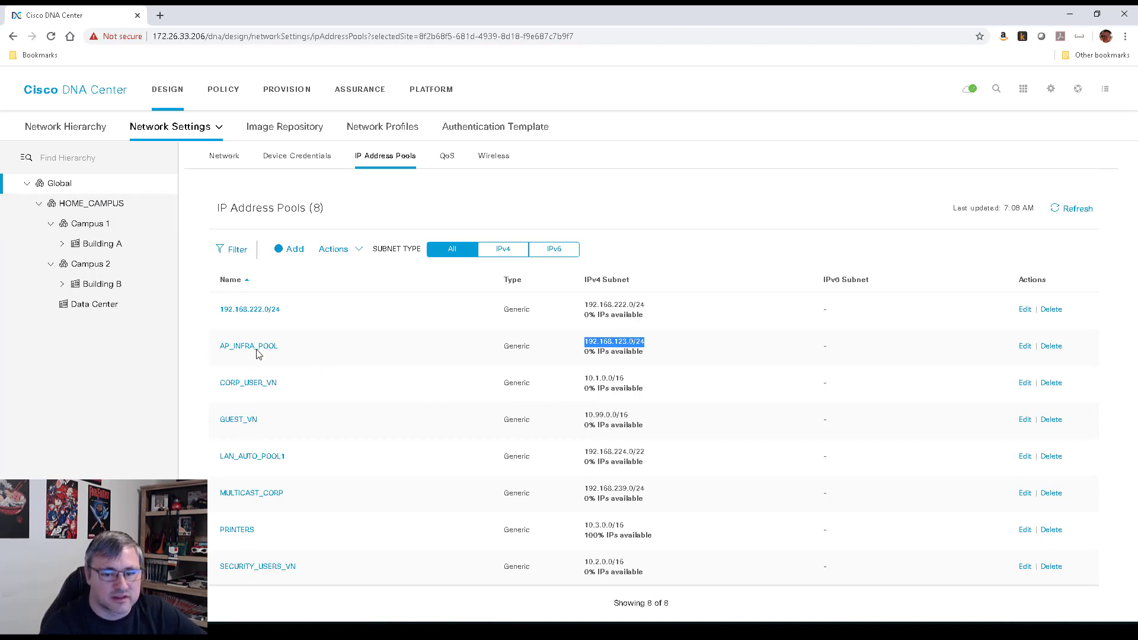
pyautogui.click(99, 287)
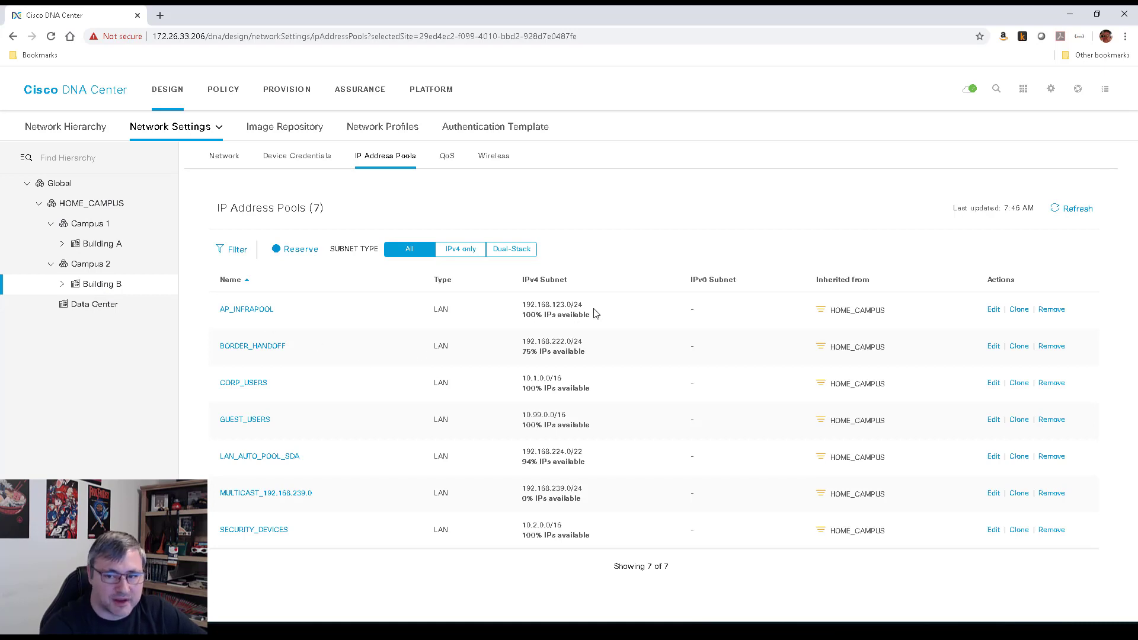
pyautogui.tripleClick(532, 307)
pyautogui.moveTo(280, 317); pyautogui.dragTo(208, 319)
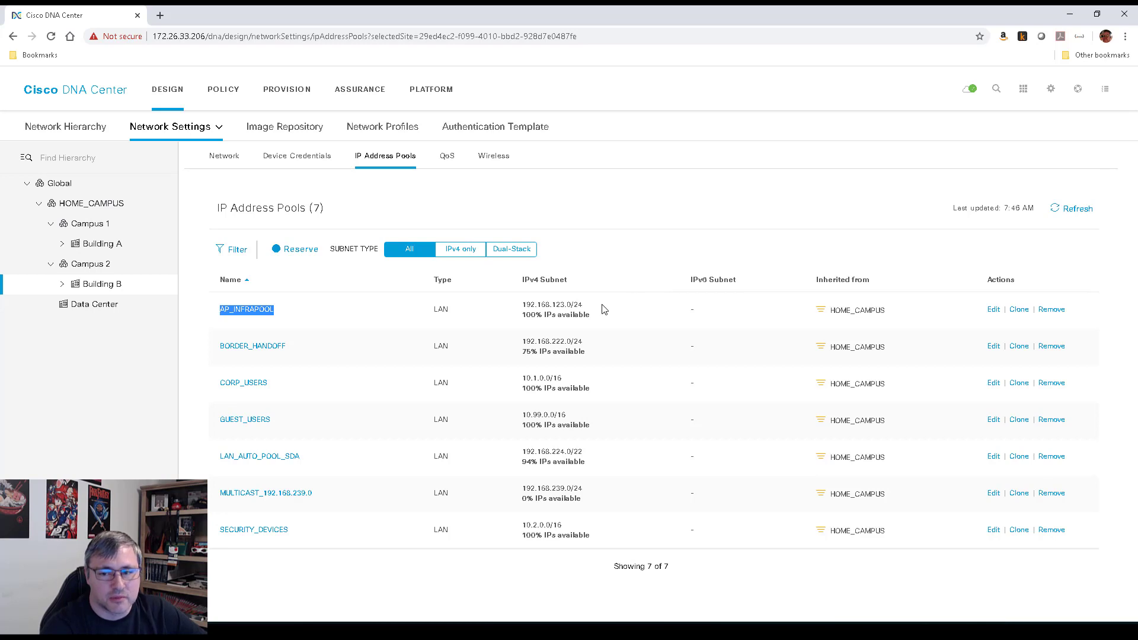
pyautogui.moveTo(595, 311); pyautogui.dragTo(519, 309)
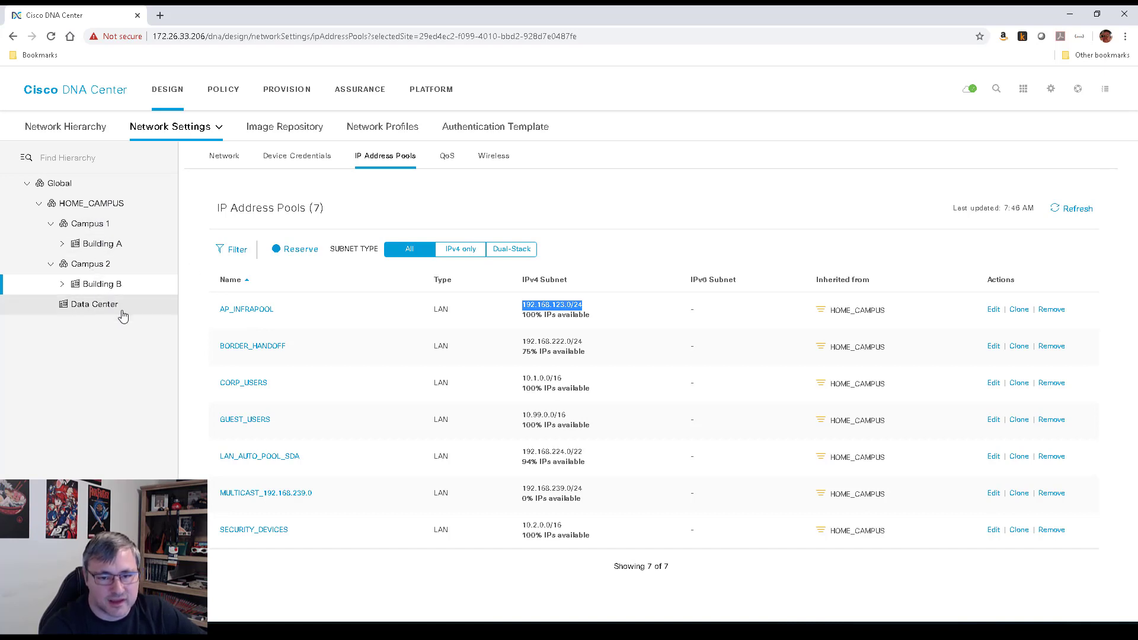
pyautogui.click(583, 307)
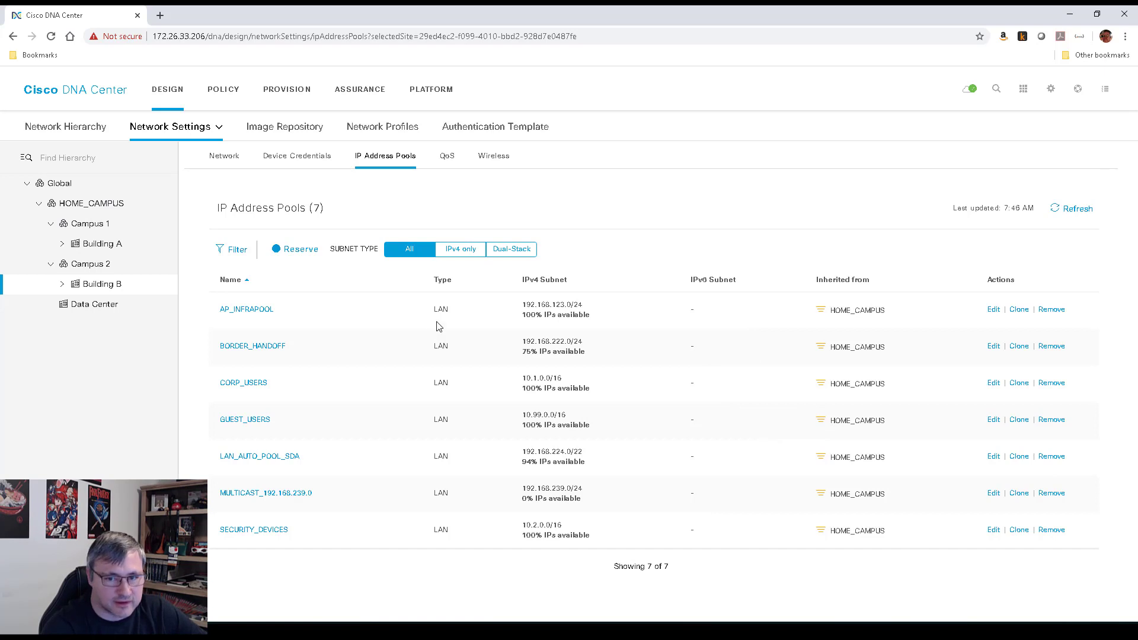
pyautogui.click(301, 250)
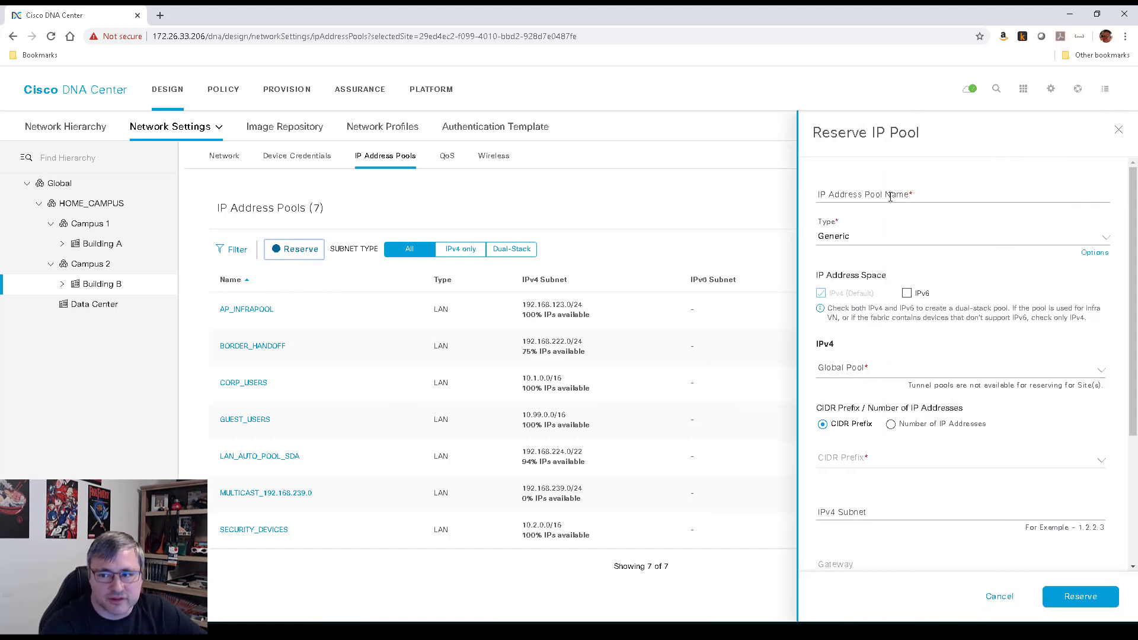
pyautogui.click(891, 196)
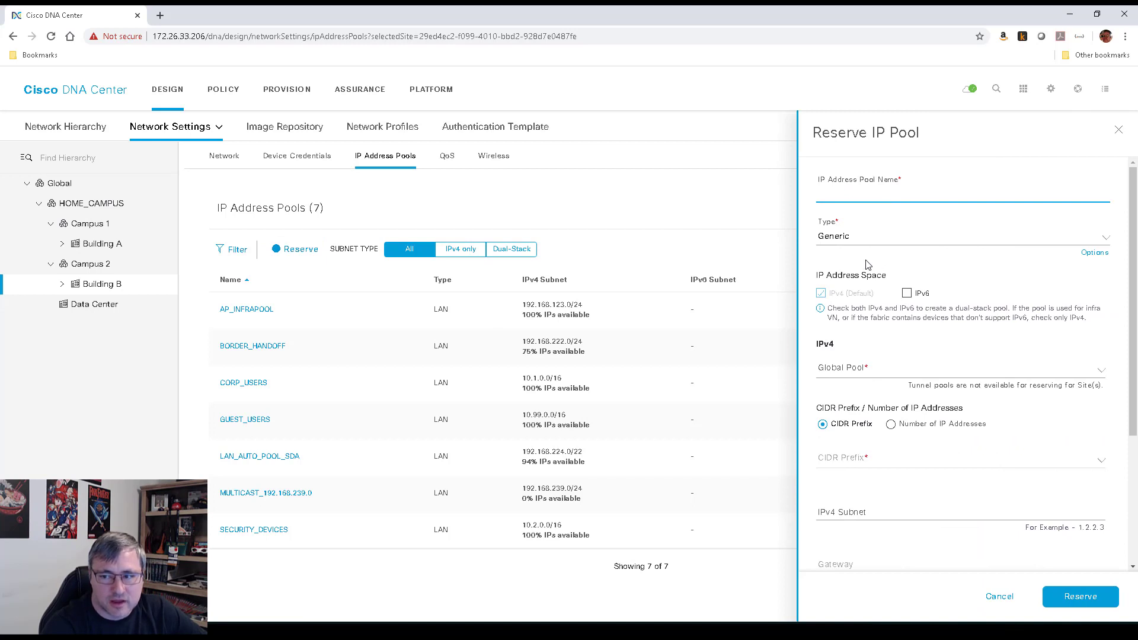
pyautogui.click(851, 237)
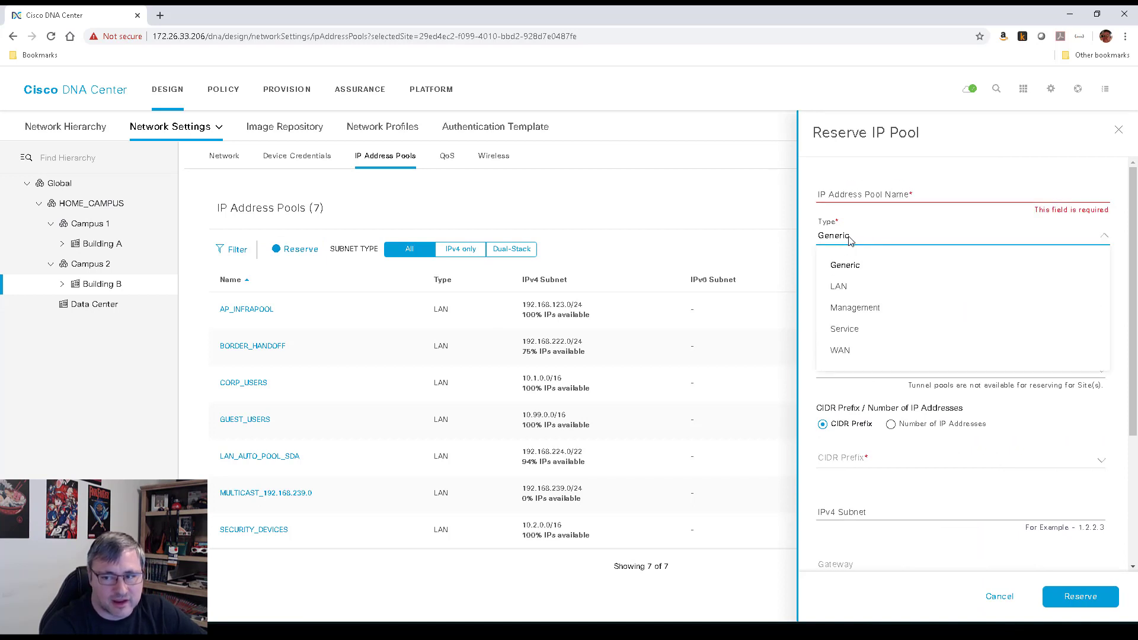
pyautogui.click(853, 290)
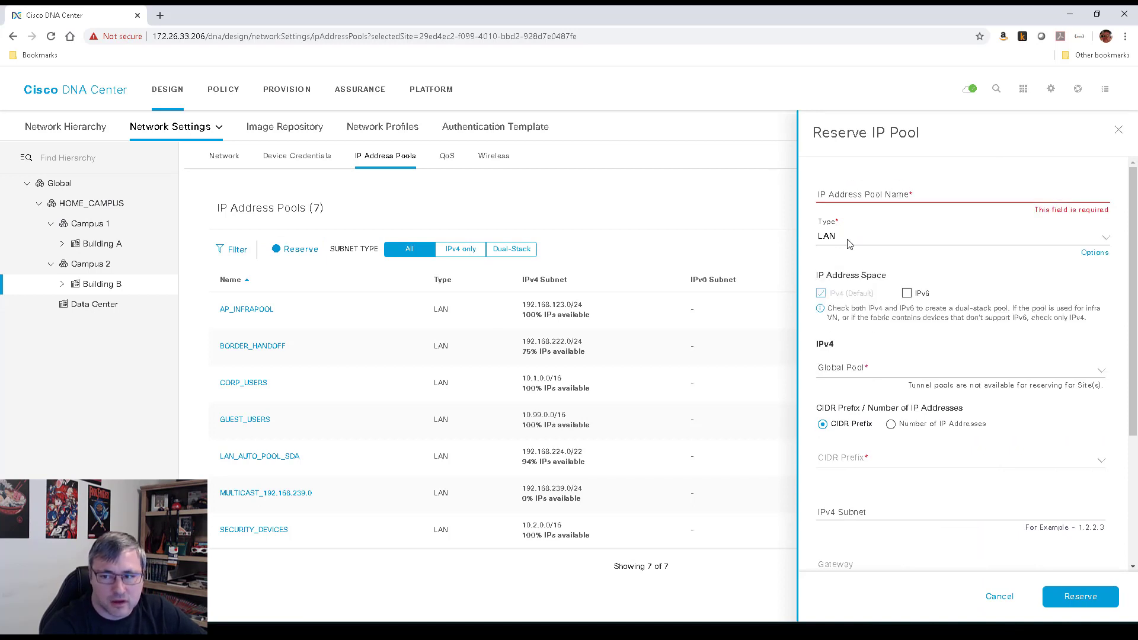
pyautogui.click(870, 237)
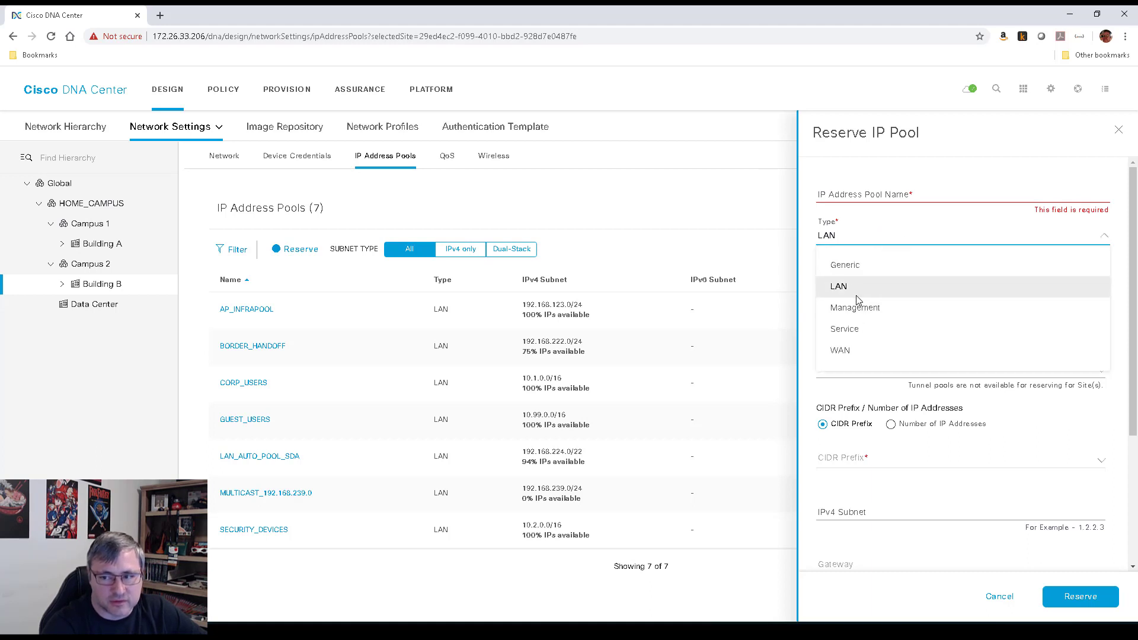
pyautogui.click(855, 287)
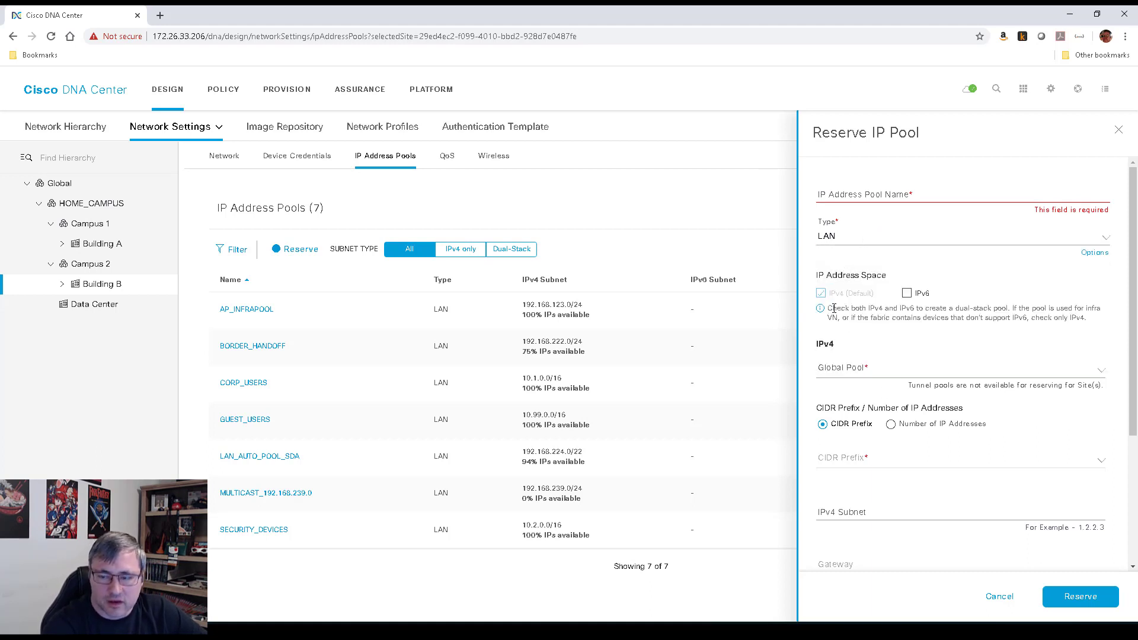
pyautogui.click(859, 373)
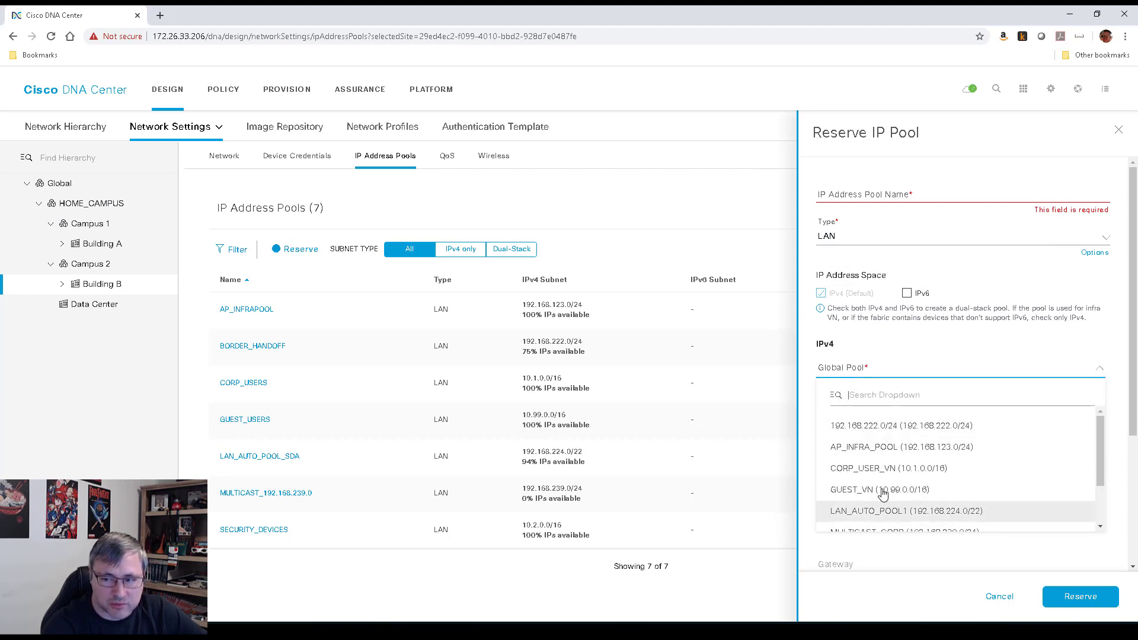
pyautogui.click(861, 374)
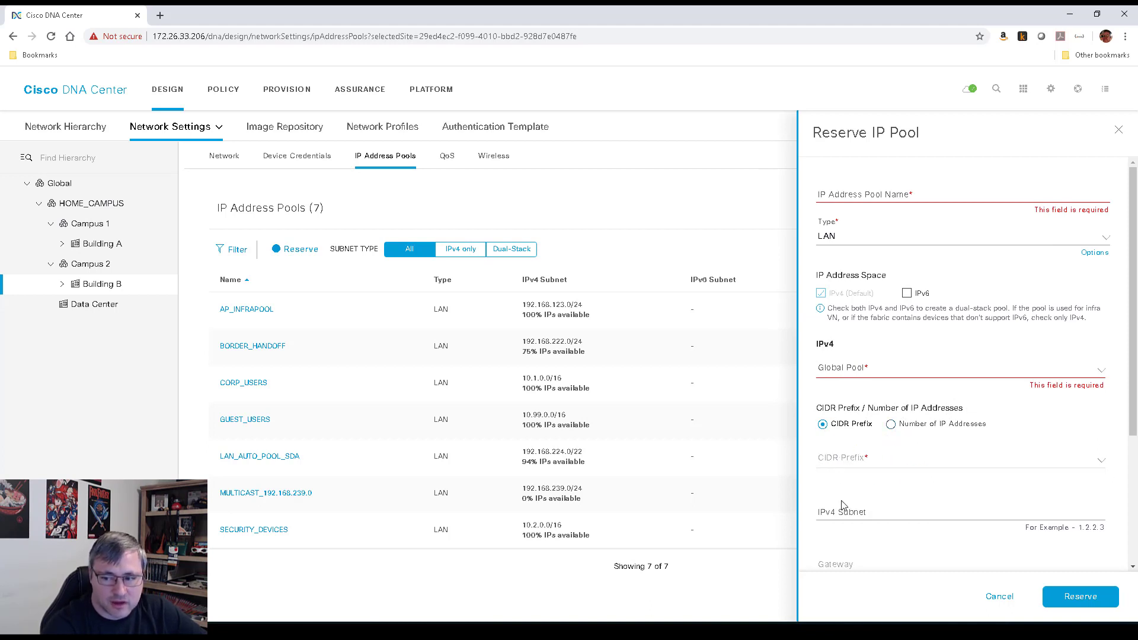
pyautogui.click(844, 518)
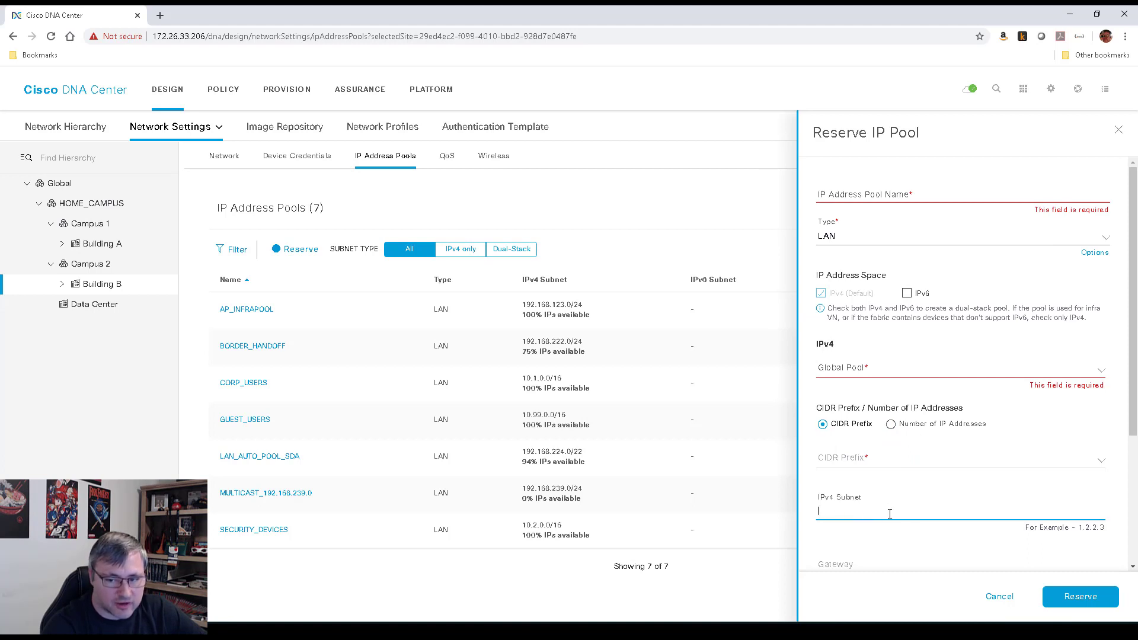
pyautogui.scroll(-3, 898, 487)
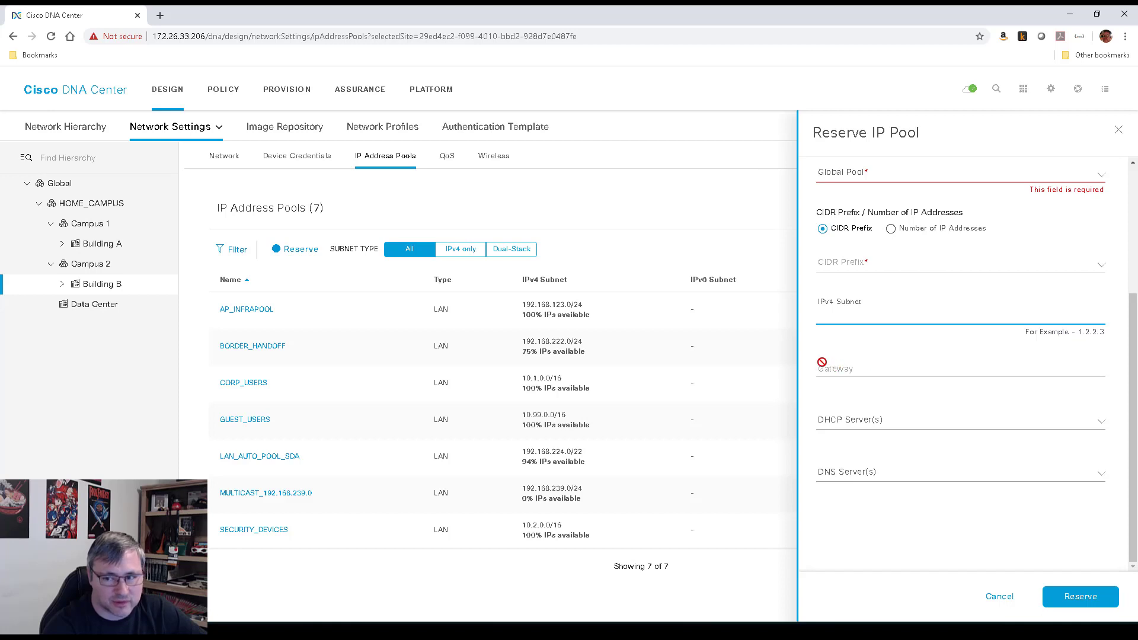
pyautogui.click(888, 419)
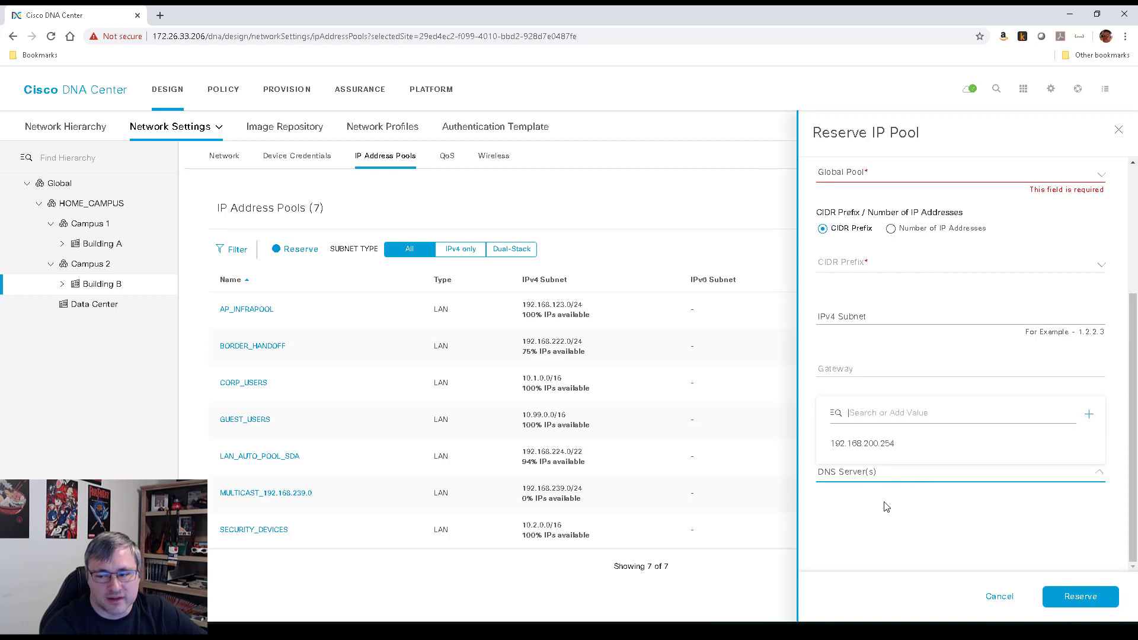
pyautogui.click(898, 317)
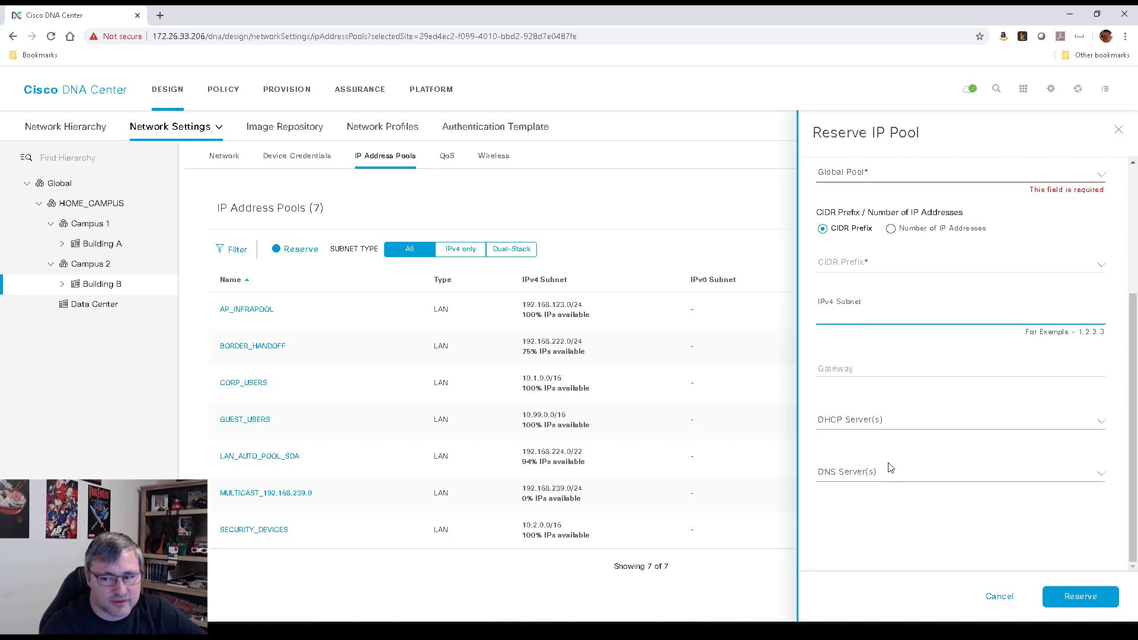
pyautogui.click(998, 595)
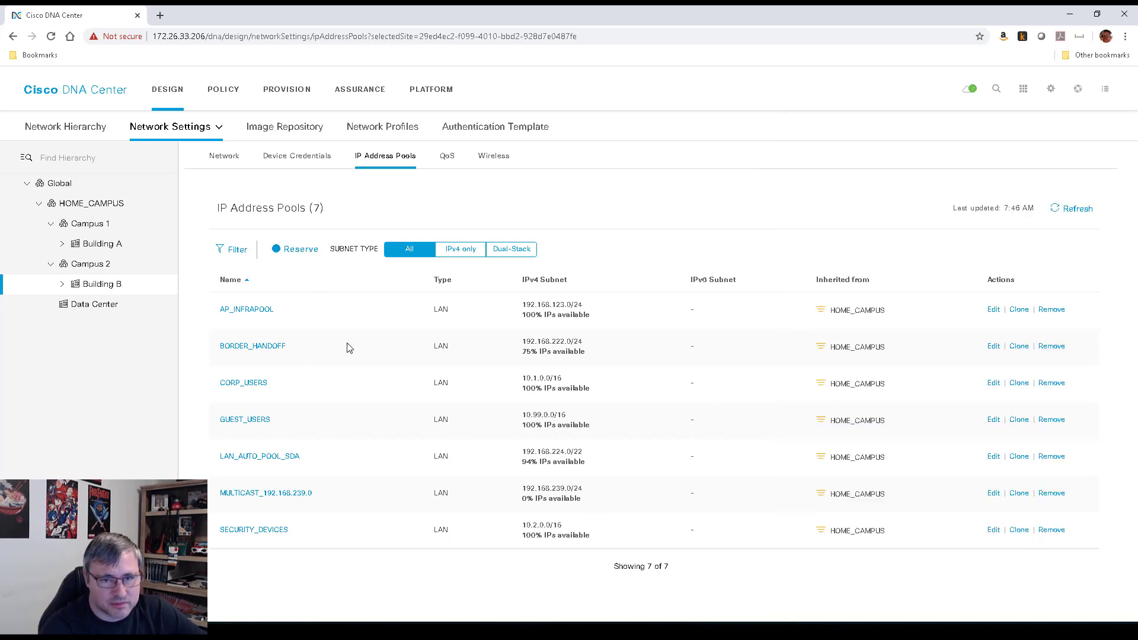
# Start adding a new fabric from the Provision > Fabric overview
pyautogui.click(291, 95)
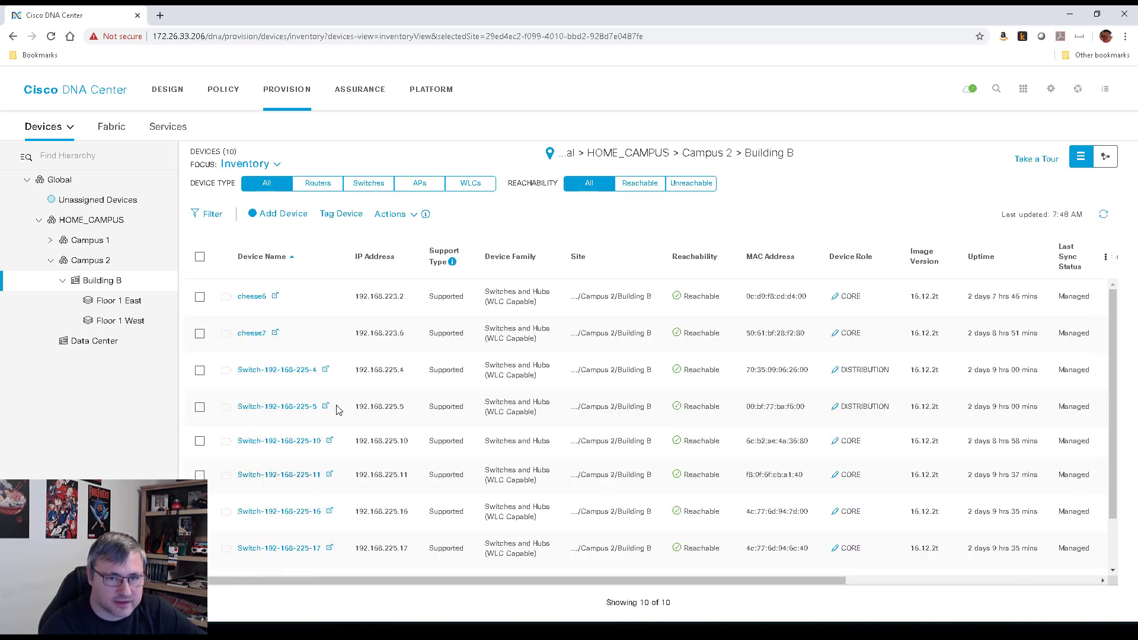
pyautogui.click(110, 127)
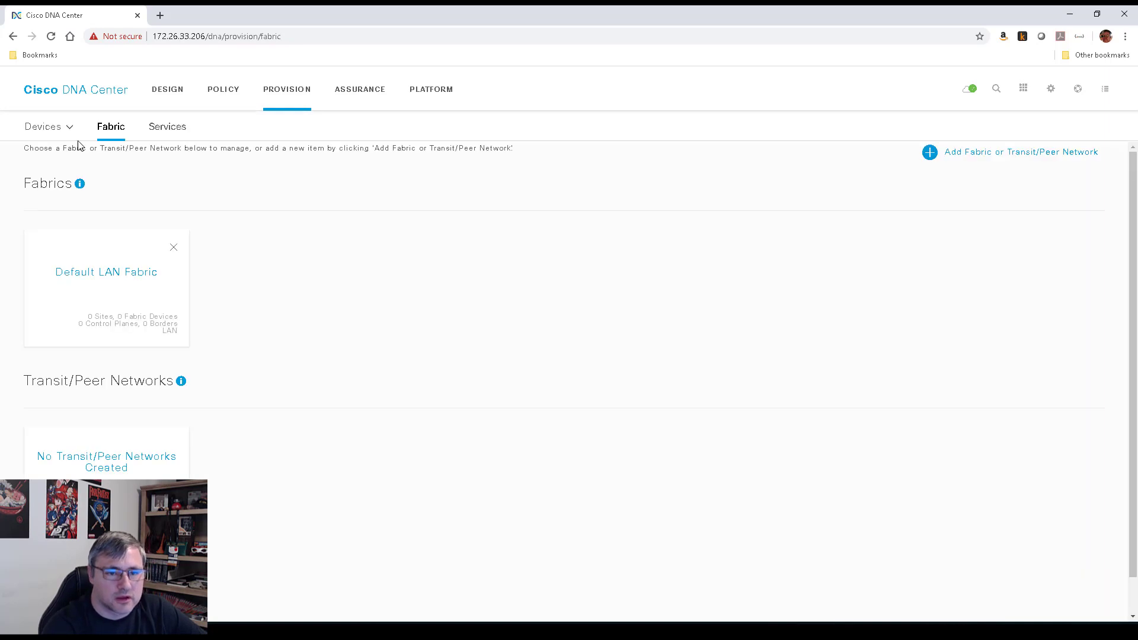
pyautogui.click(1002, 156)
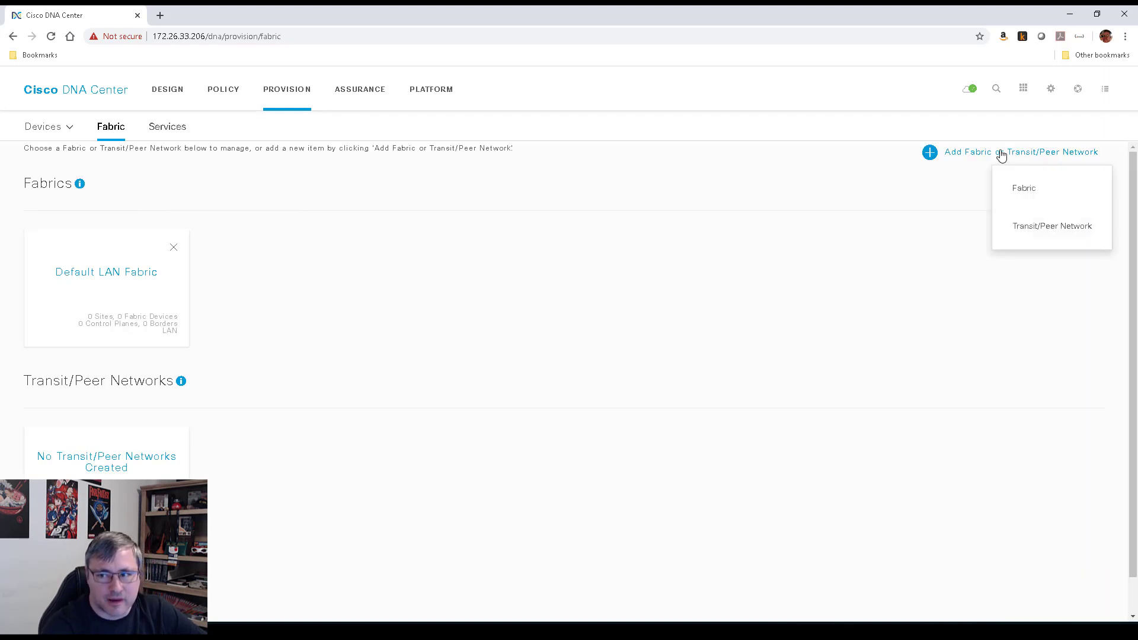
pyautogui.click(1021, 189)
# Name the fabric HOME_OFFICE and choose HOME_CAMPUS as its location
pyautogui.click(765, 212)
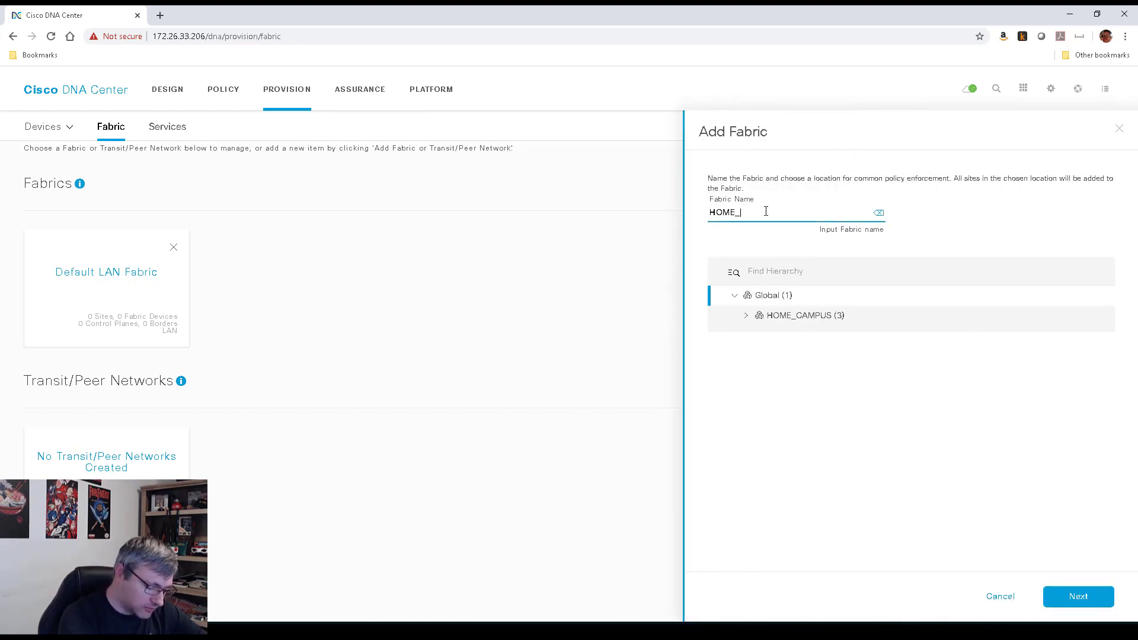
pyautogui.write('HOME_OFFICE')
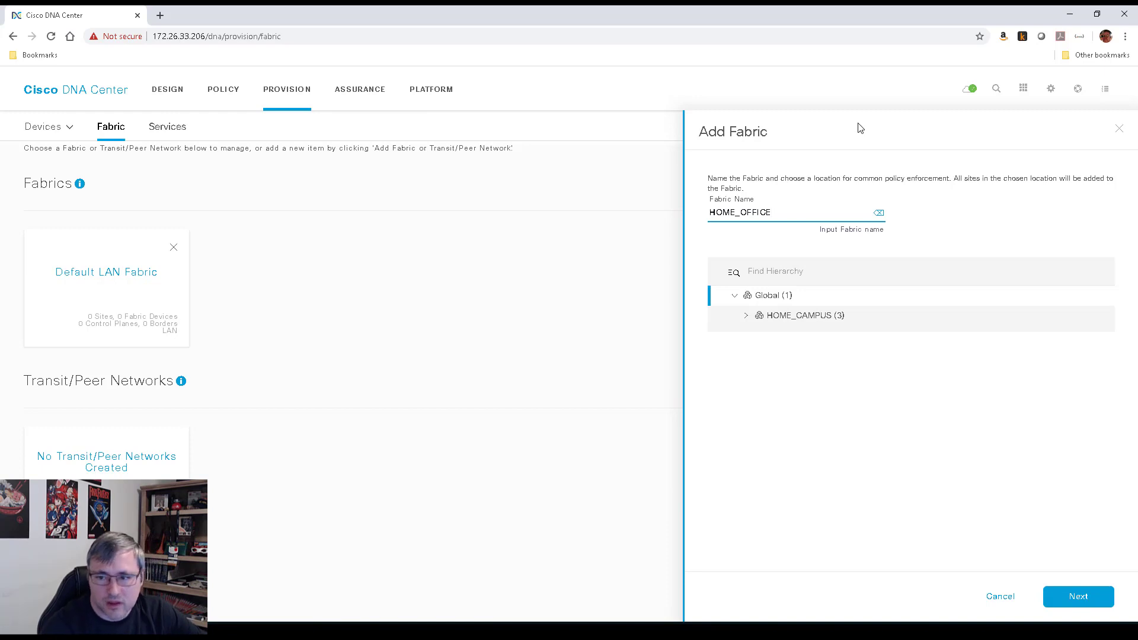
pyautogui.click(747, 317)
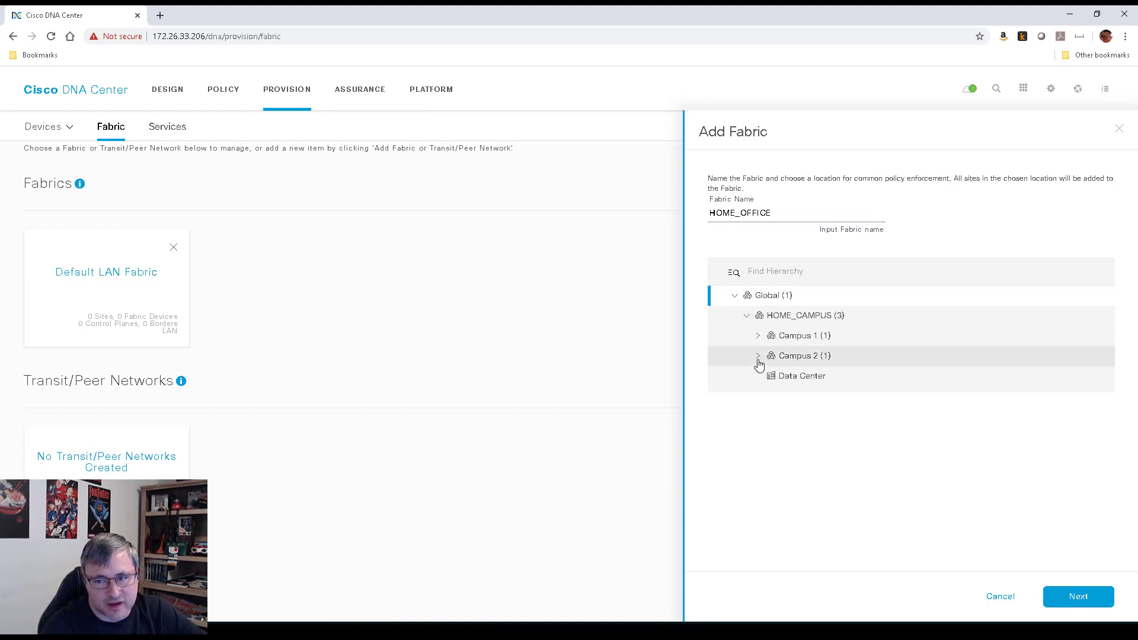
pyautogui.click(758, 336)
pyautogui.click(759, 377)
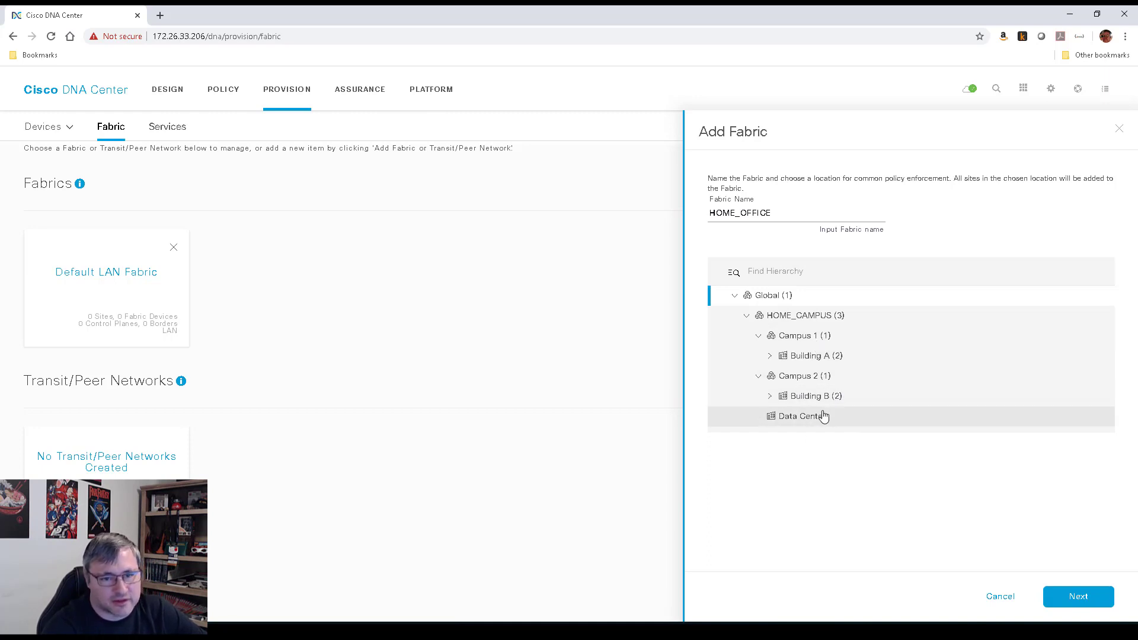
pyautogui.click(800, 315)
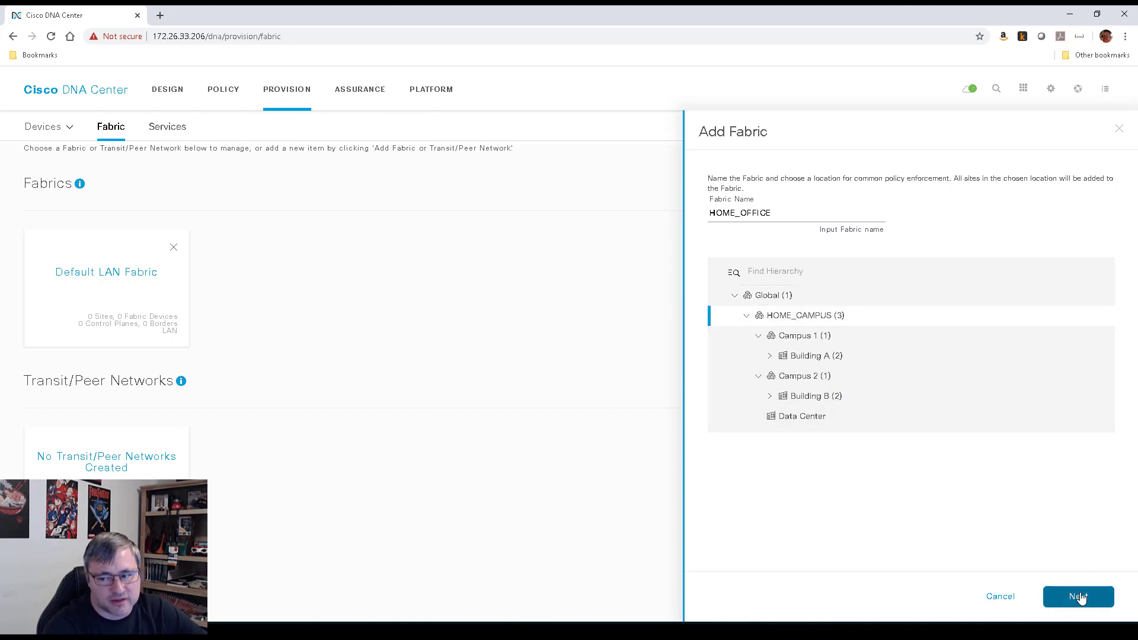
# Add CORP_USERS_VN, GUEST_VN and SECURITY_DEVICES virtual networks and create the HOME_OFFICE fabric
pyautogui.click(1079, 597)
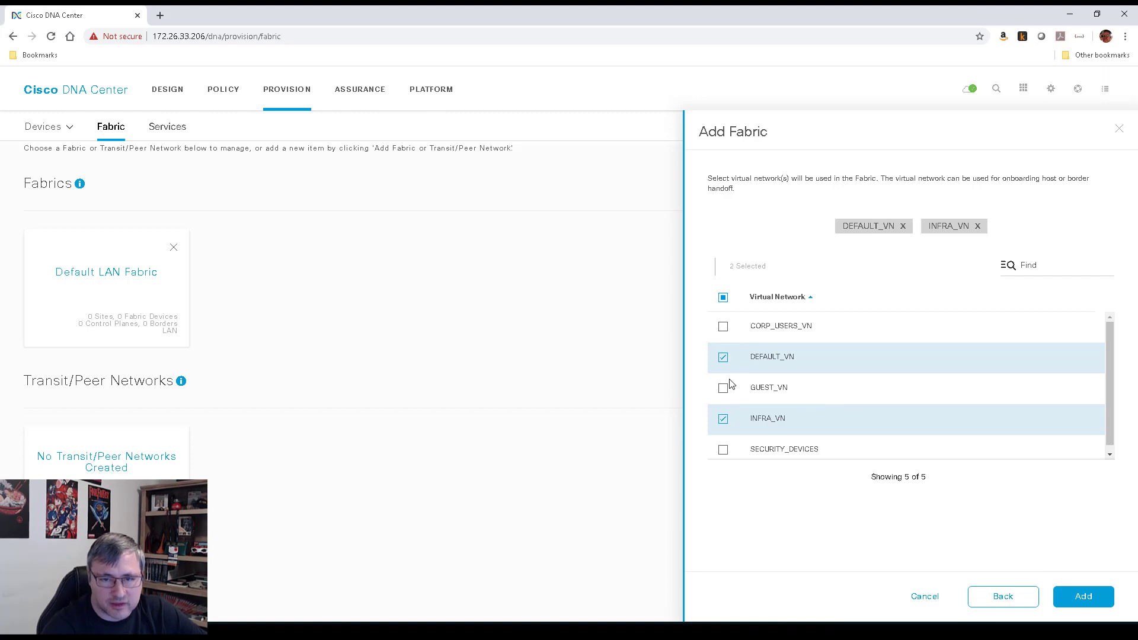
pyautogui.click(724, 328)
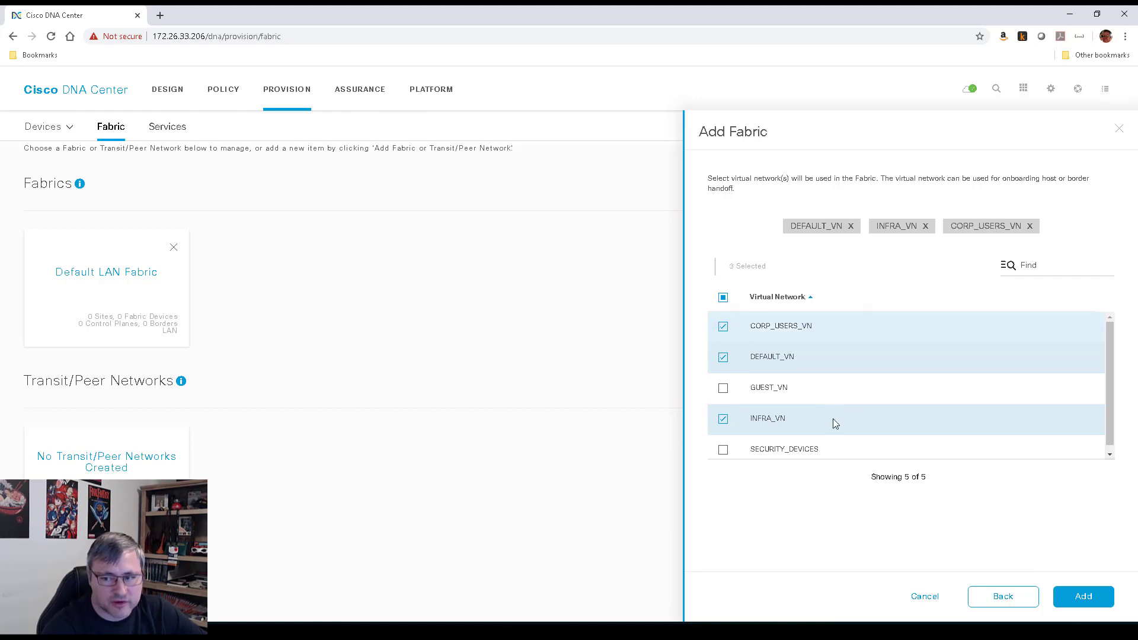
pyautogui.click(723, 389)
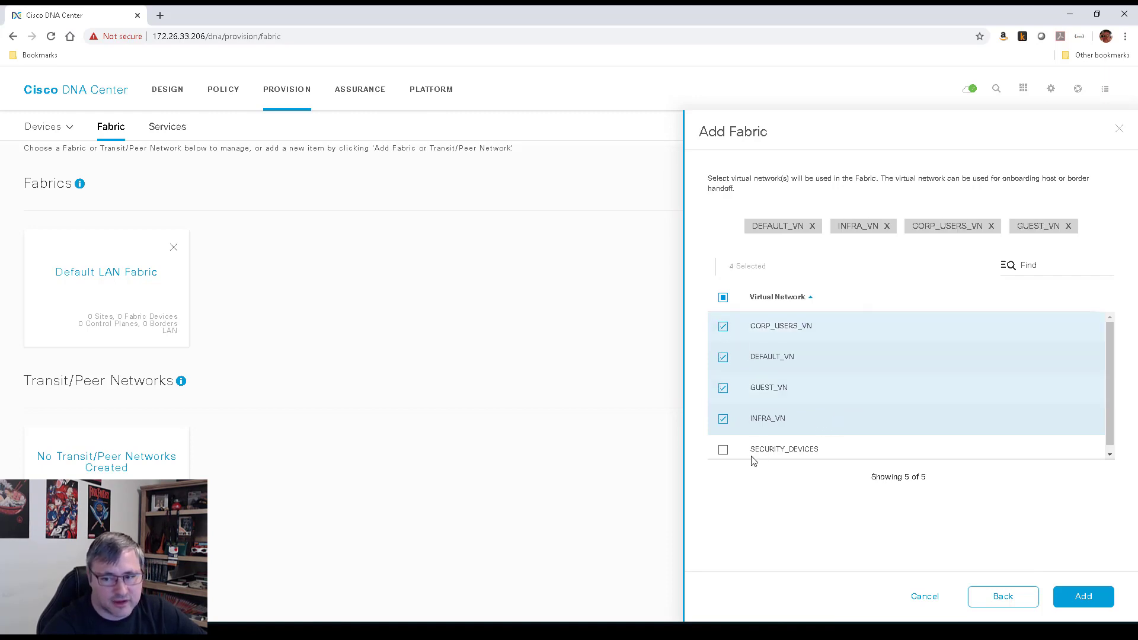
pyautogui.click(724, 450)
pyautogui.scroll(-1, 833, 391)
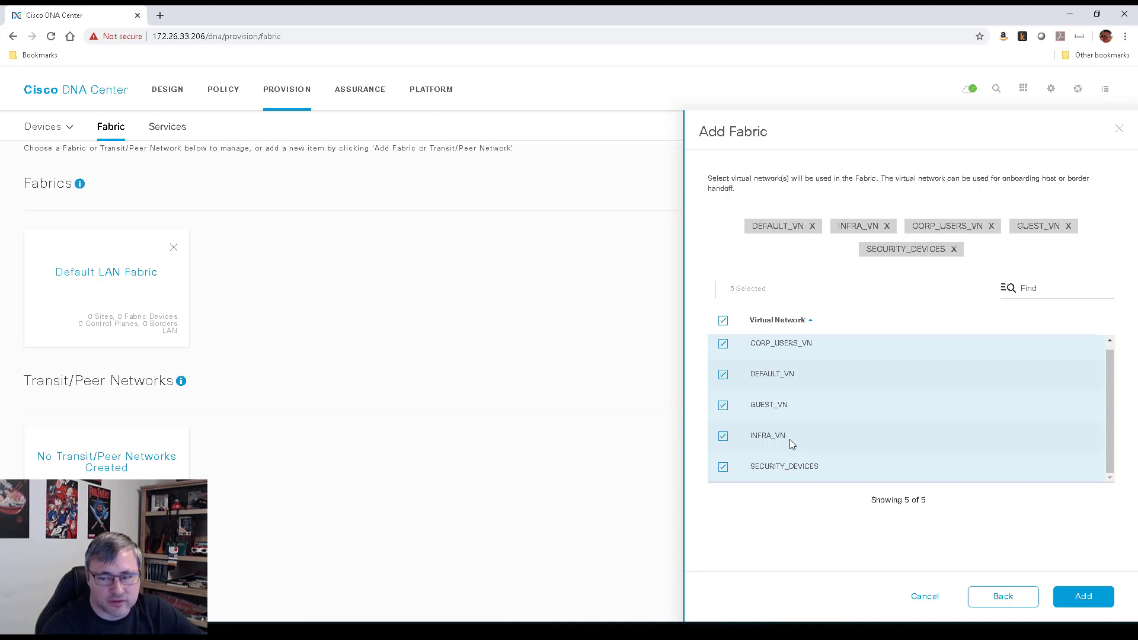
pyautogui.click(1086, 597)
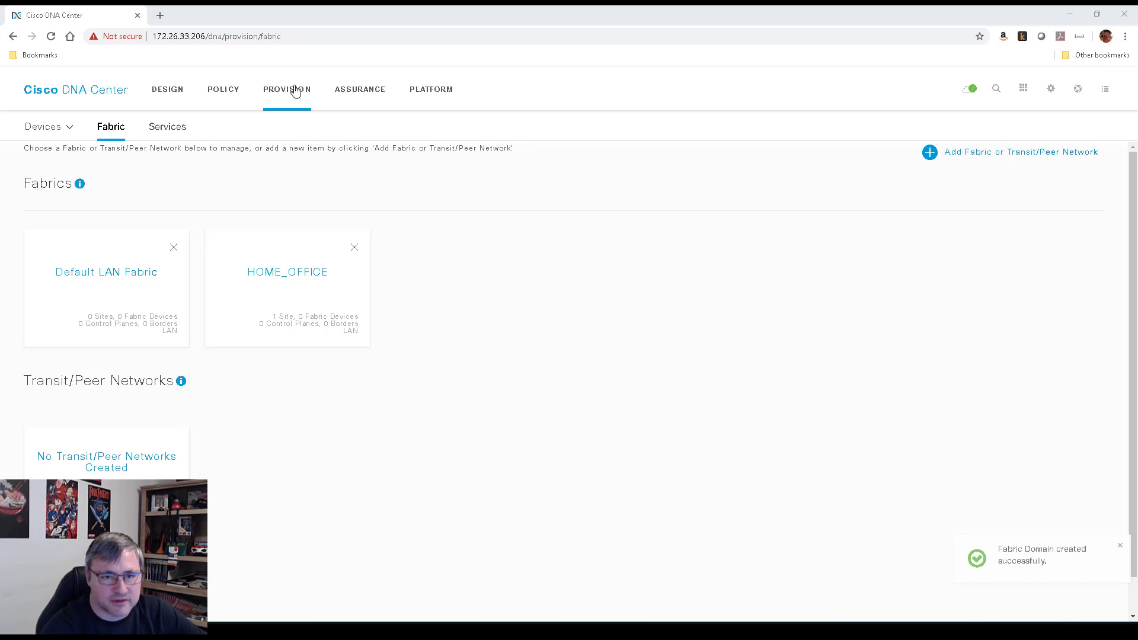
# Open the device inventory for Global and review the 10 switches and their roles
pyautogui.click(39, 129)
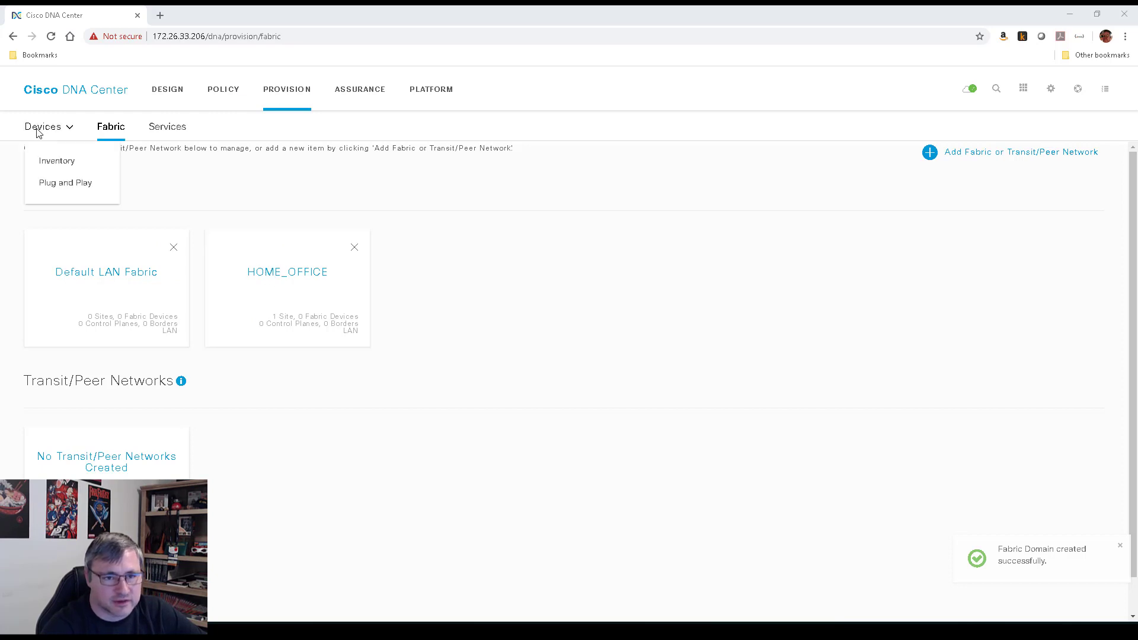
pyautogui.click(61, 167)
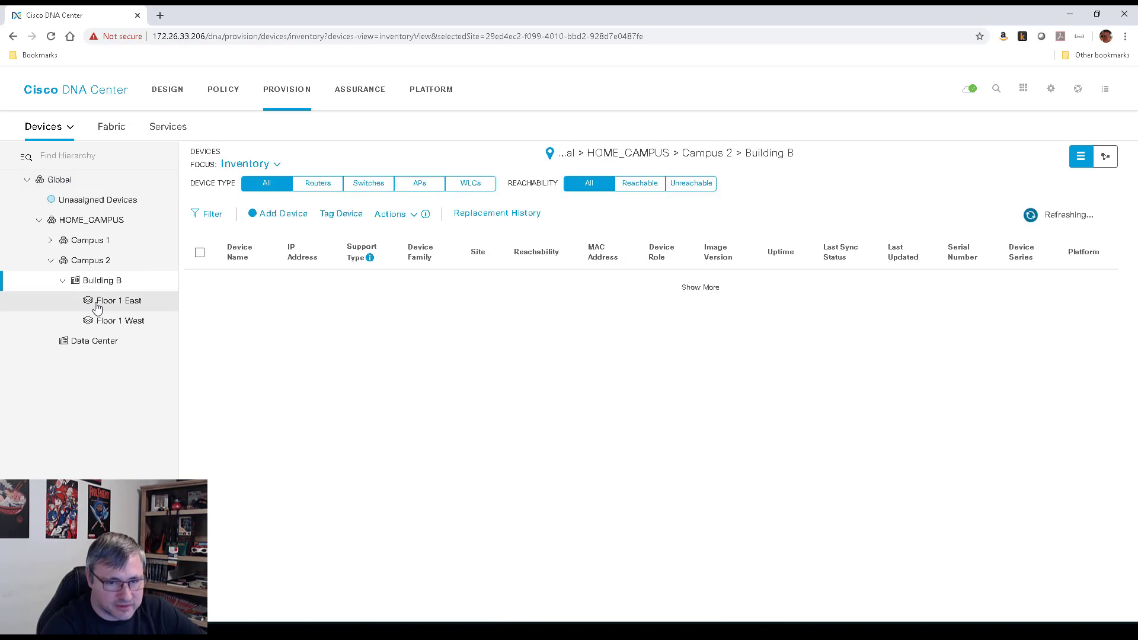
pyautogui.click(71, 182)
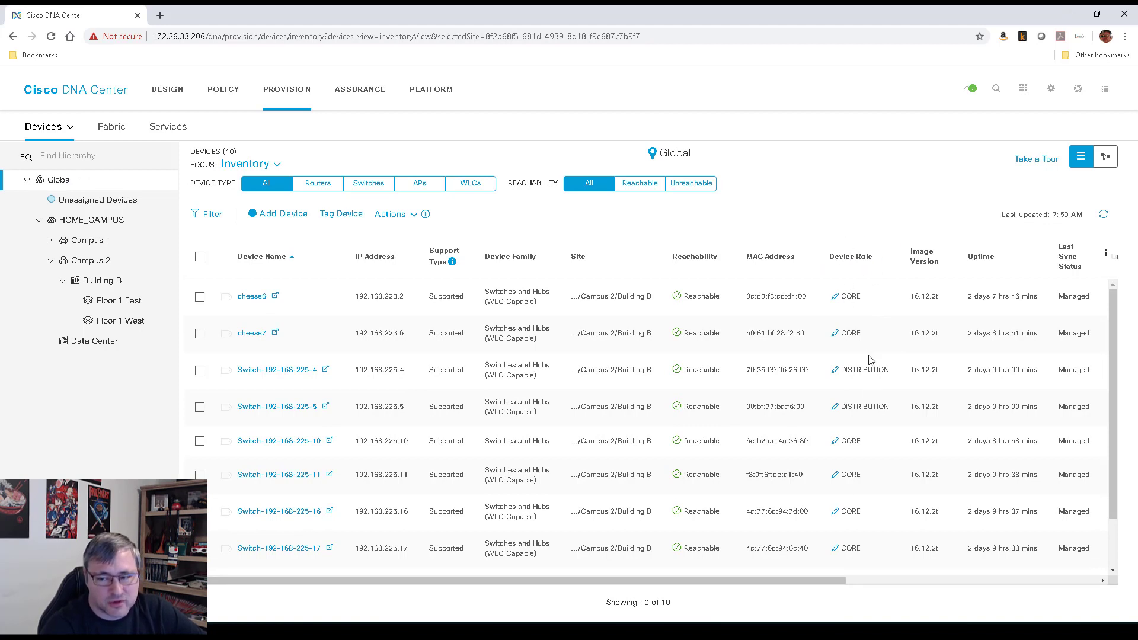
pyautogui.scroll(-1, 871, 360)
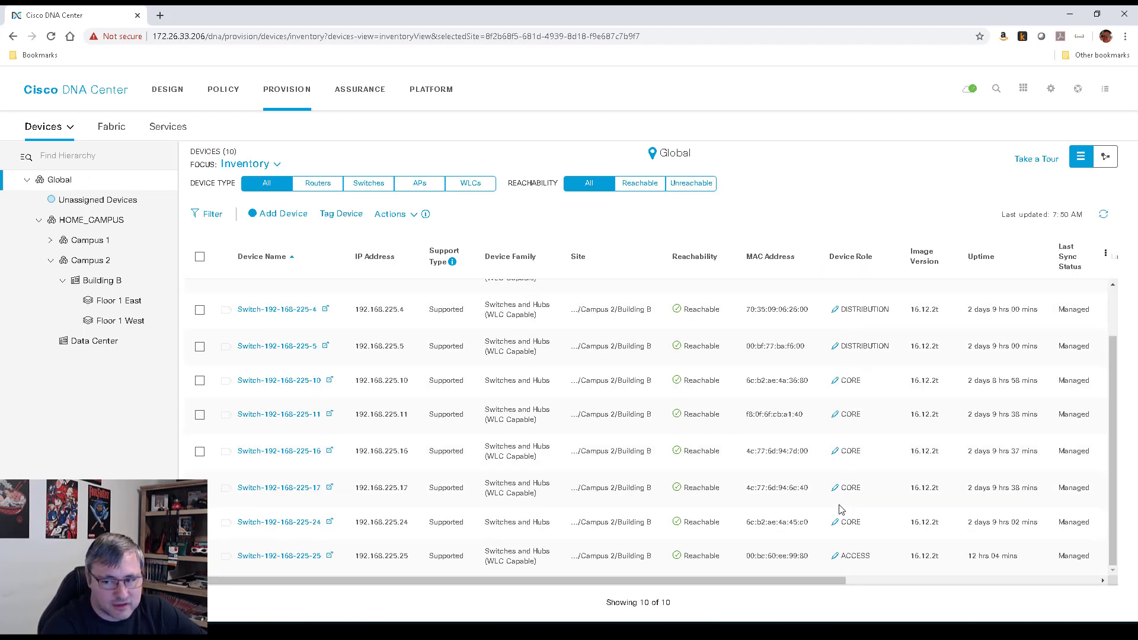
pyautogui.scroll(1, 845, 492)
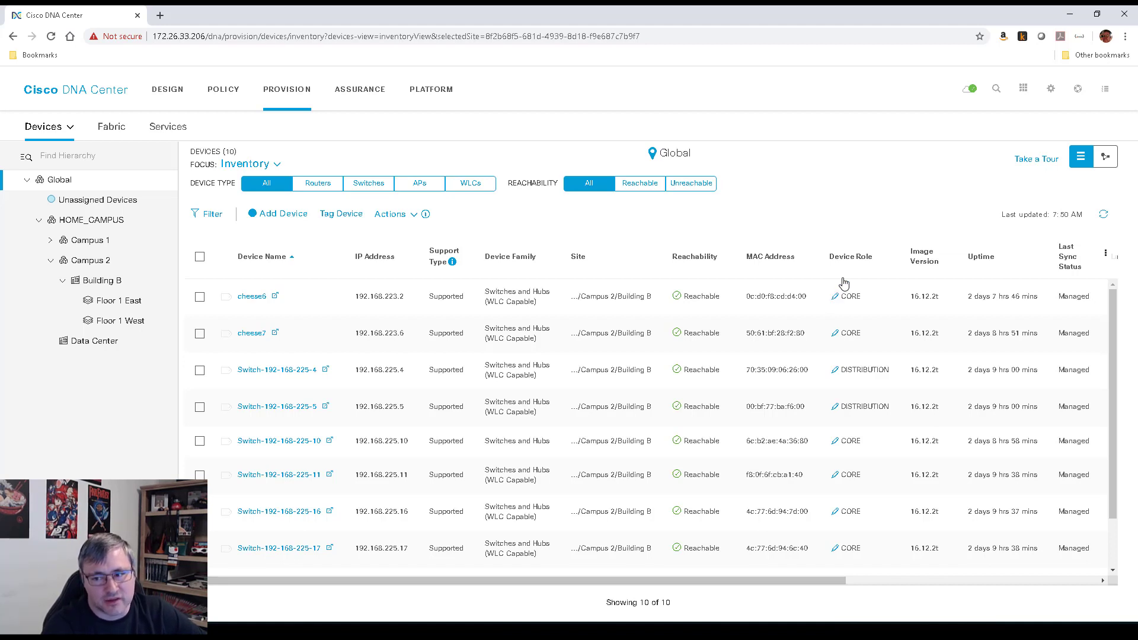
pyautogui.scroll(-2, 863, 469)
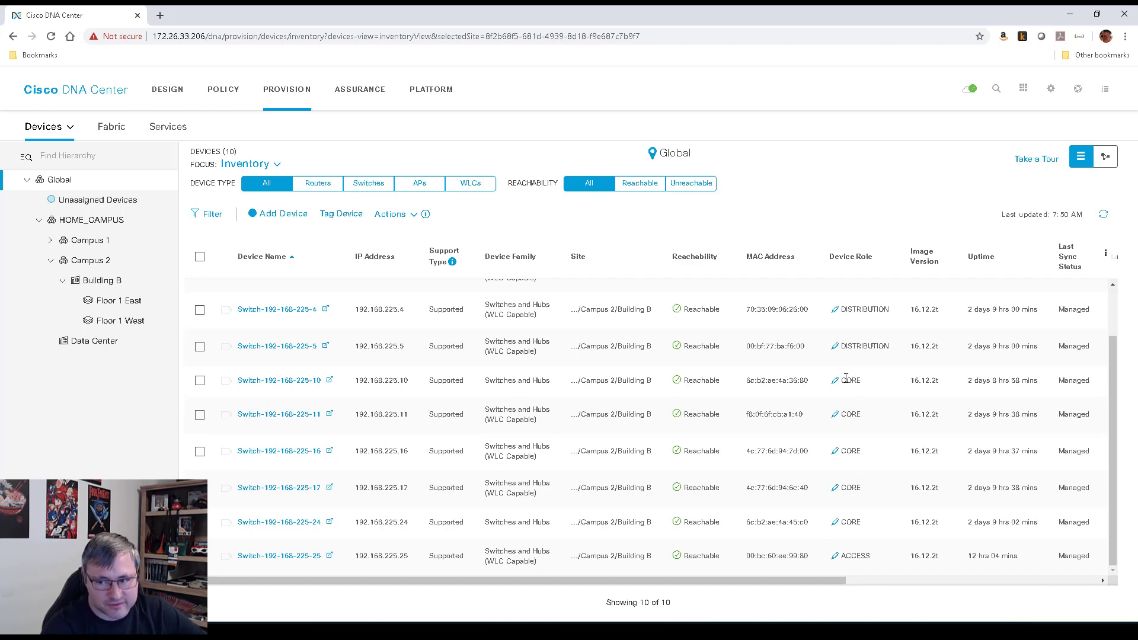
pyautogui.scroll(2, 856, 436)
pyautogui.scroll(-2, 857, 498)
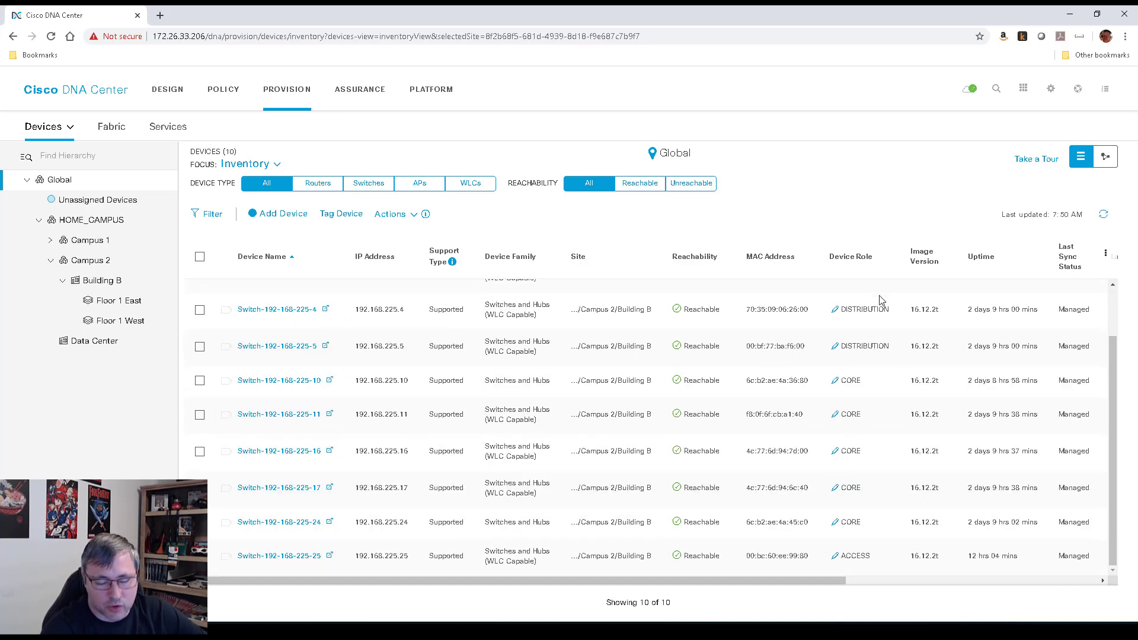
pyautogui.scroll(2, 863, 431)
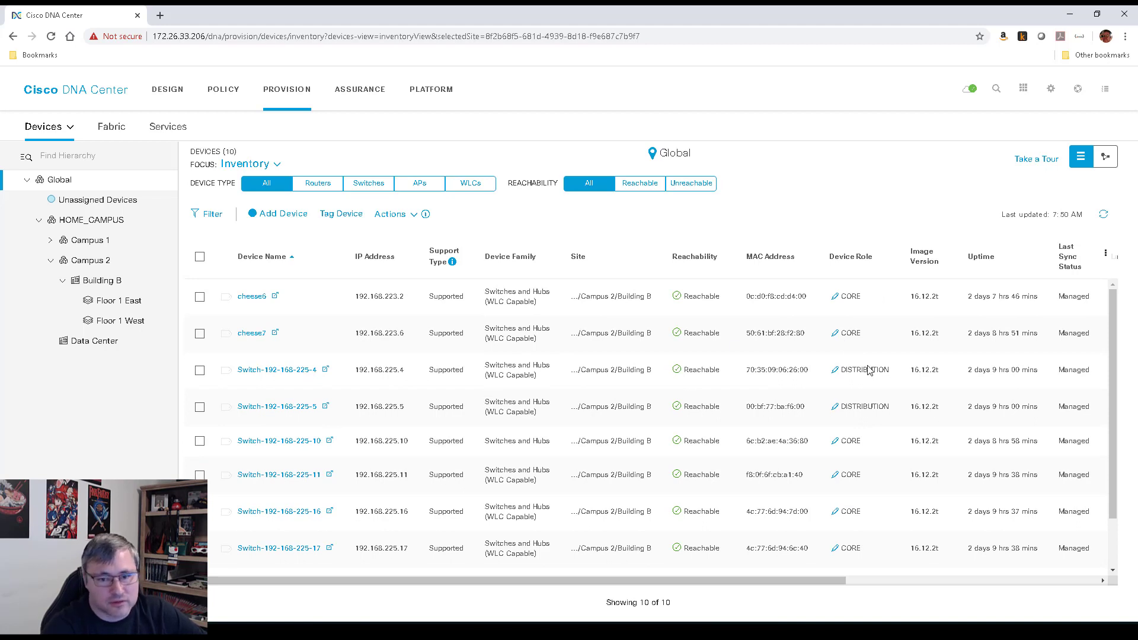
pyautogui.click(269, 373)
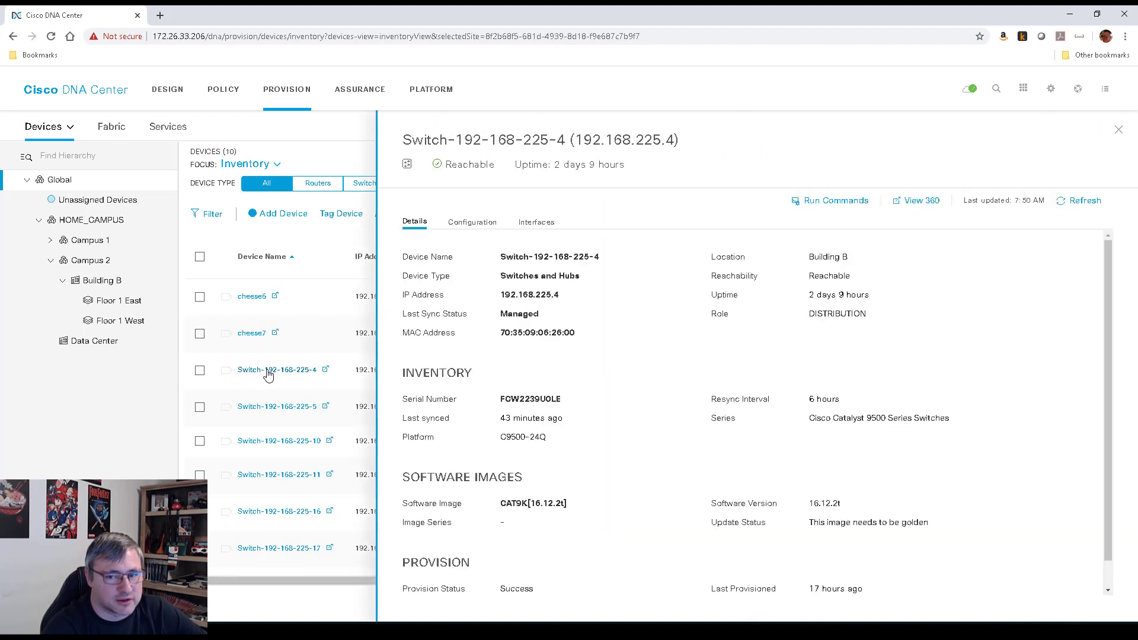
pyautogui.moveTo(562, 399); pyautogui.dragTo(506, 402)
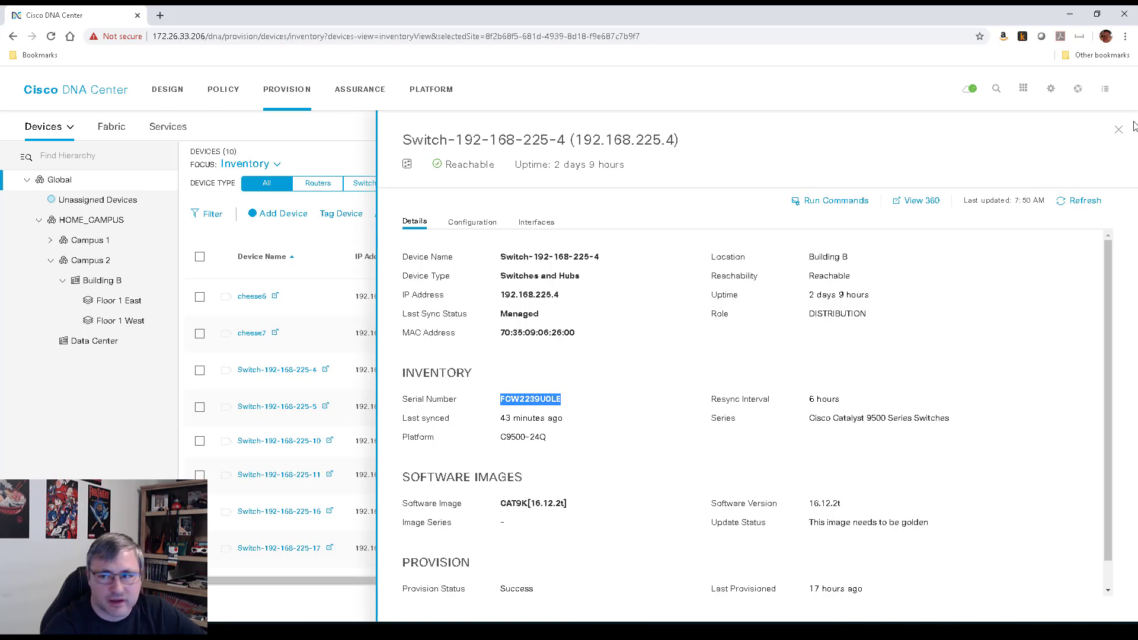
pyautogui.click(1119, 130)
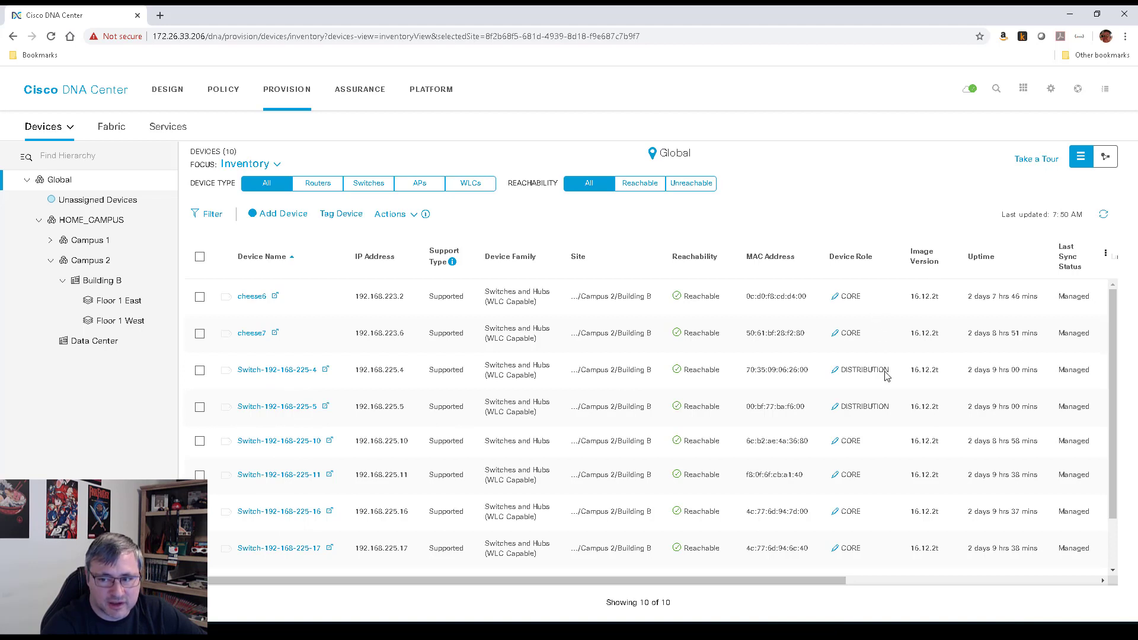
pyautogui.click(836, 408)
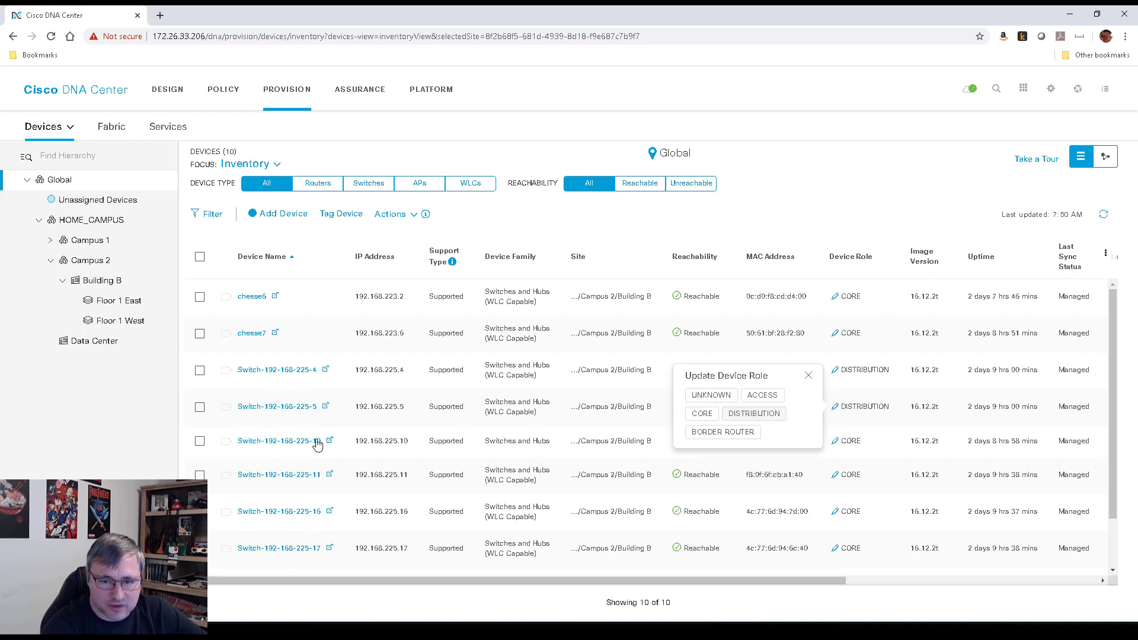
pyautogui.click(277, 407)
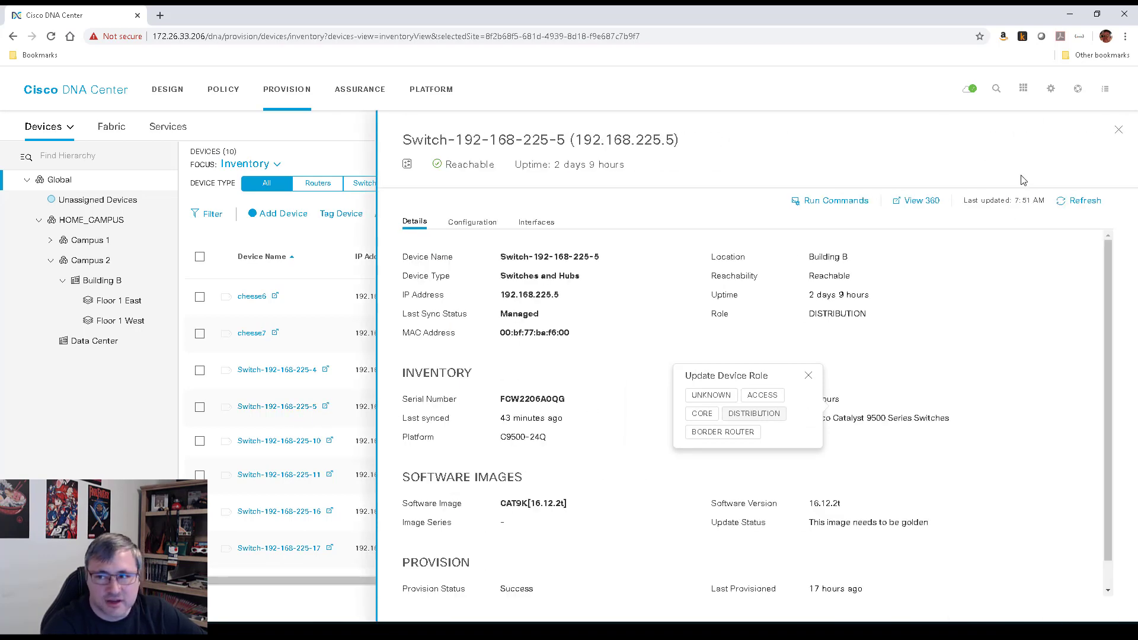
pyautogui.click(1119, 130)
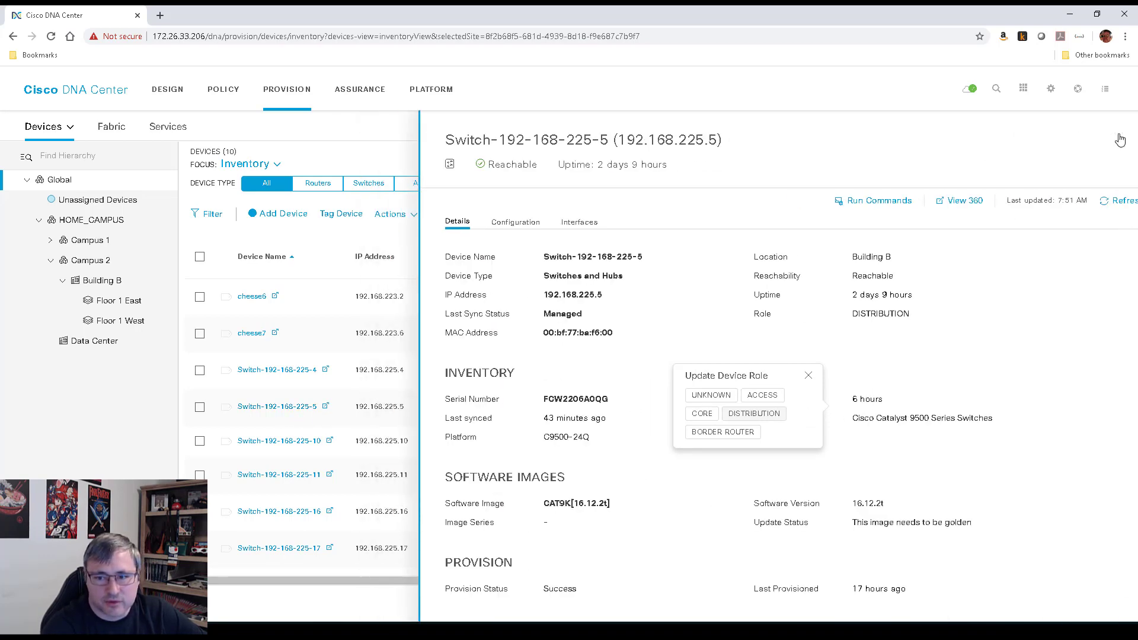
pyautogui.click(810, 376)
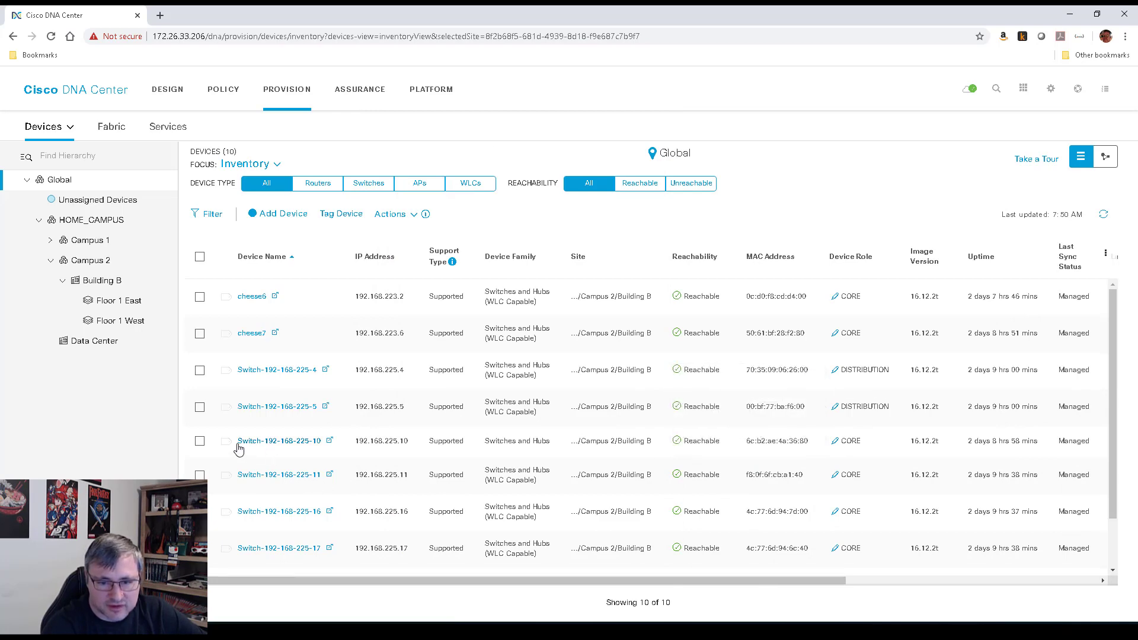
pyautogui.click(307, 449)
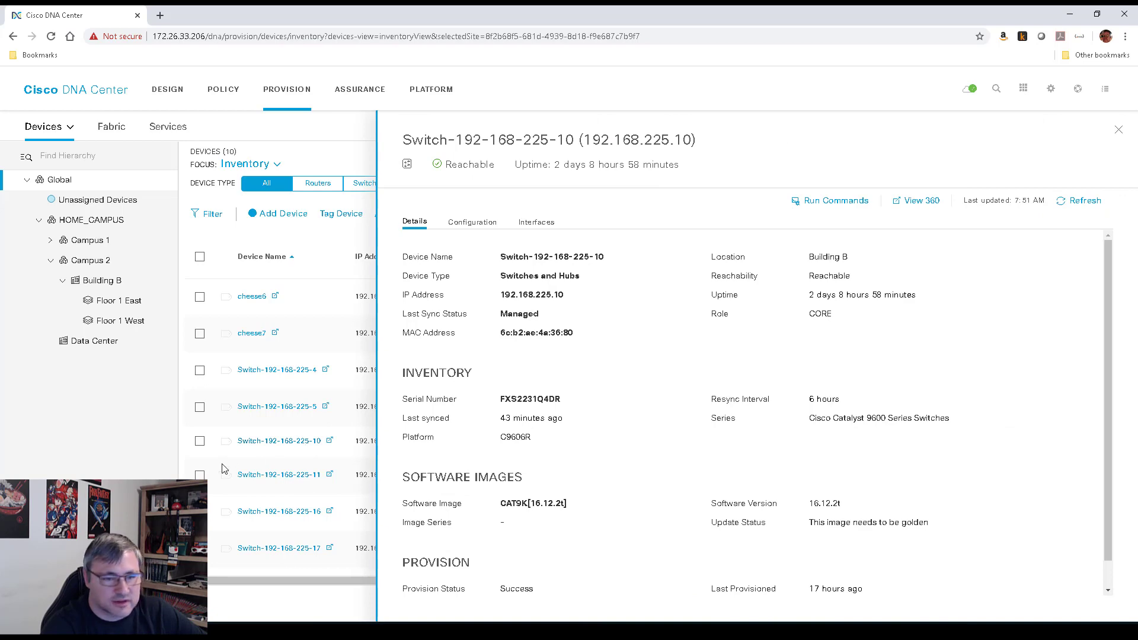
pyautogui.click(1119, 132)
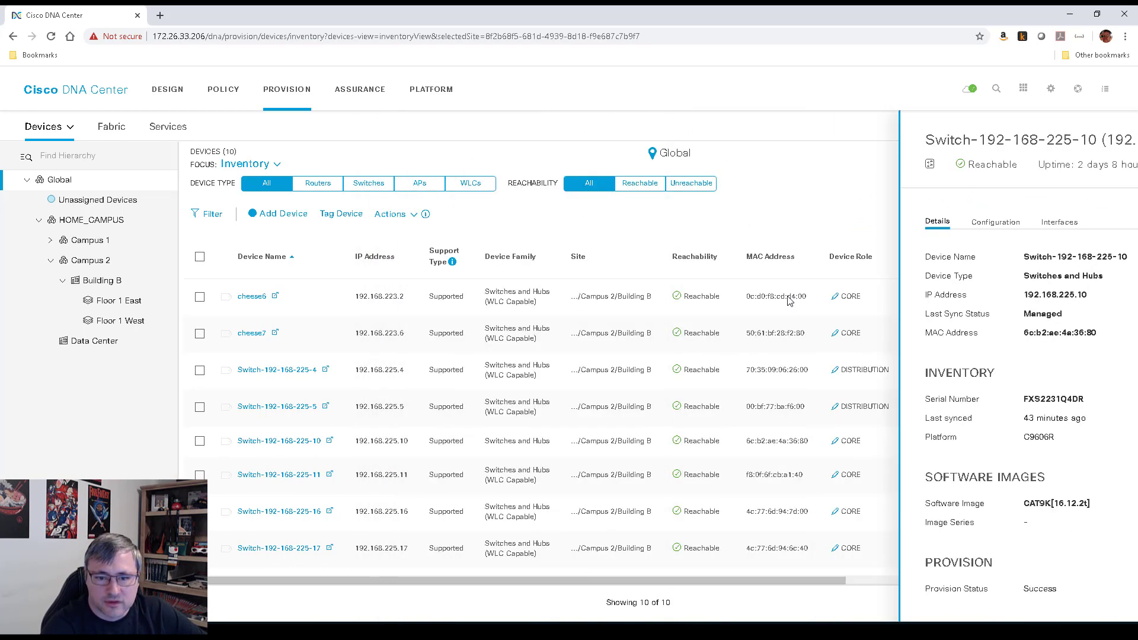
pyautogui.click(836, 443)
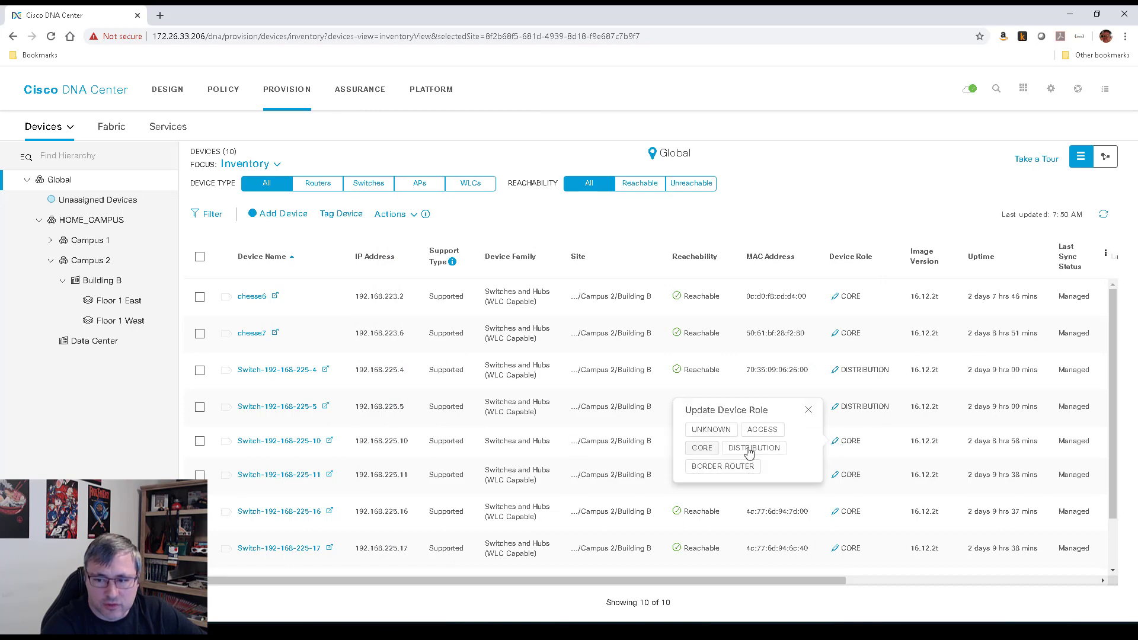
pyautogui.click(755, 451)
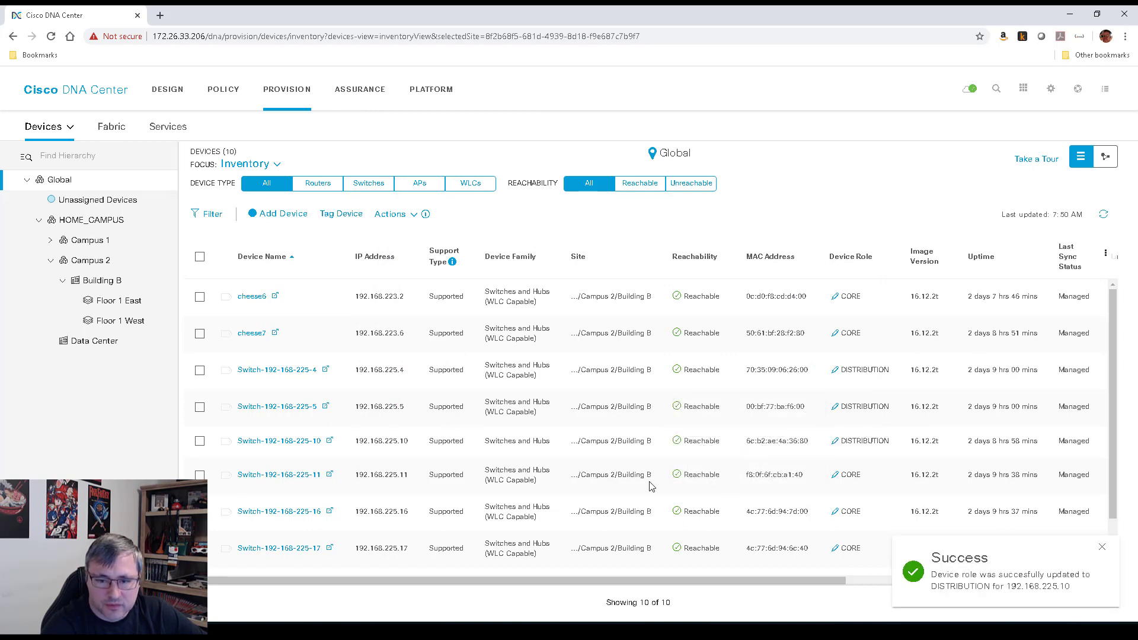
pyautogui.click(293, 476)
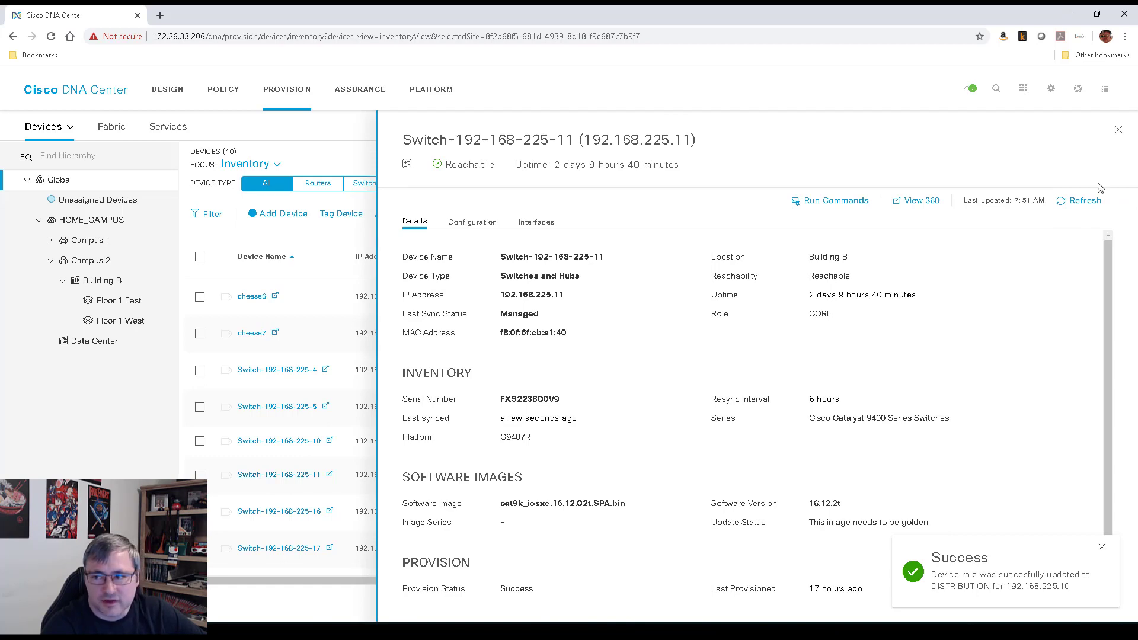
pyautogui.click(1120, 131)
pyautogui.click(836, 475)
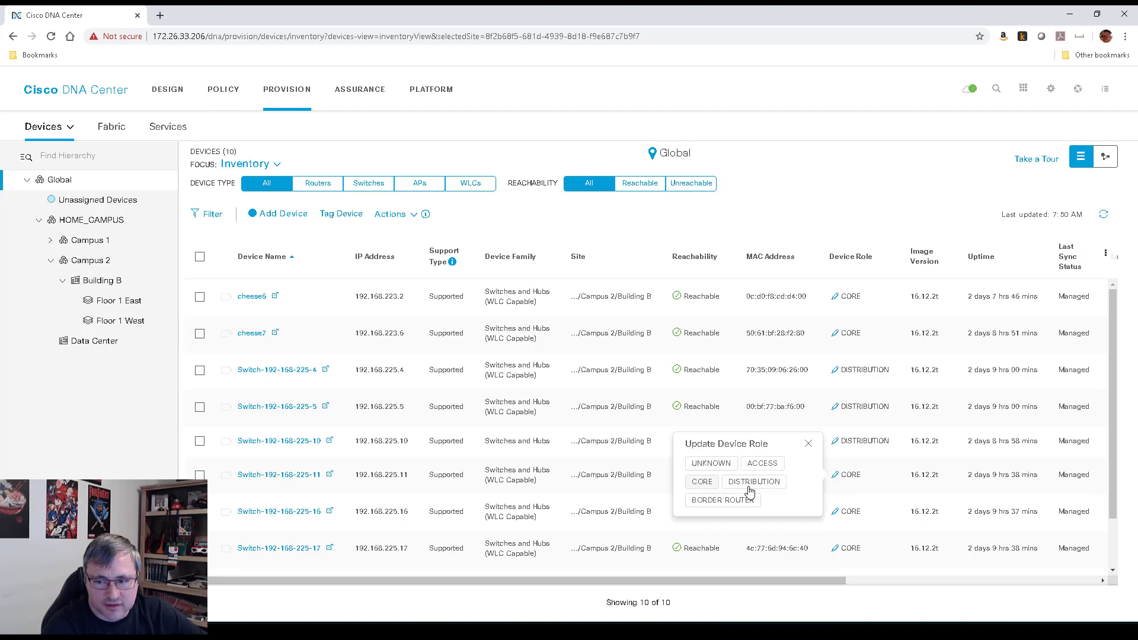
pyautogui.click(764, 463)
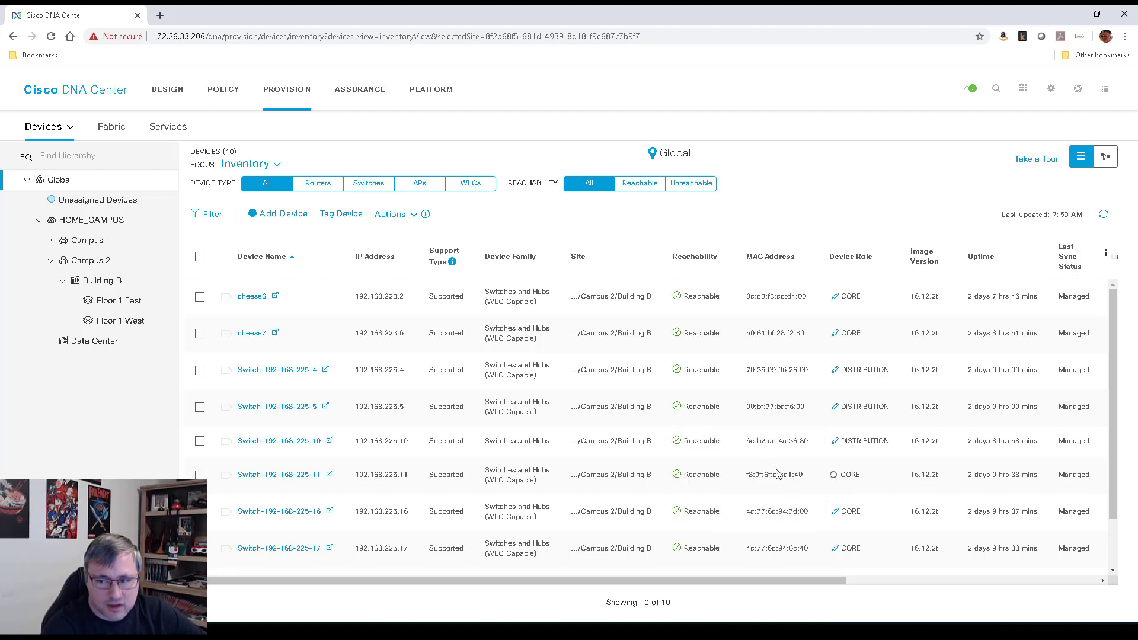
pyautogui.click(292, 512)
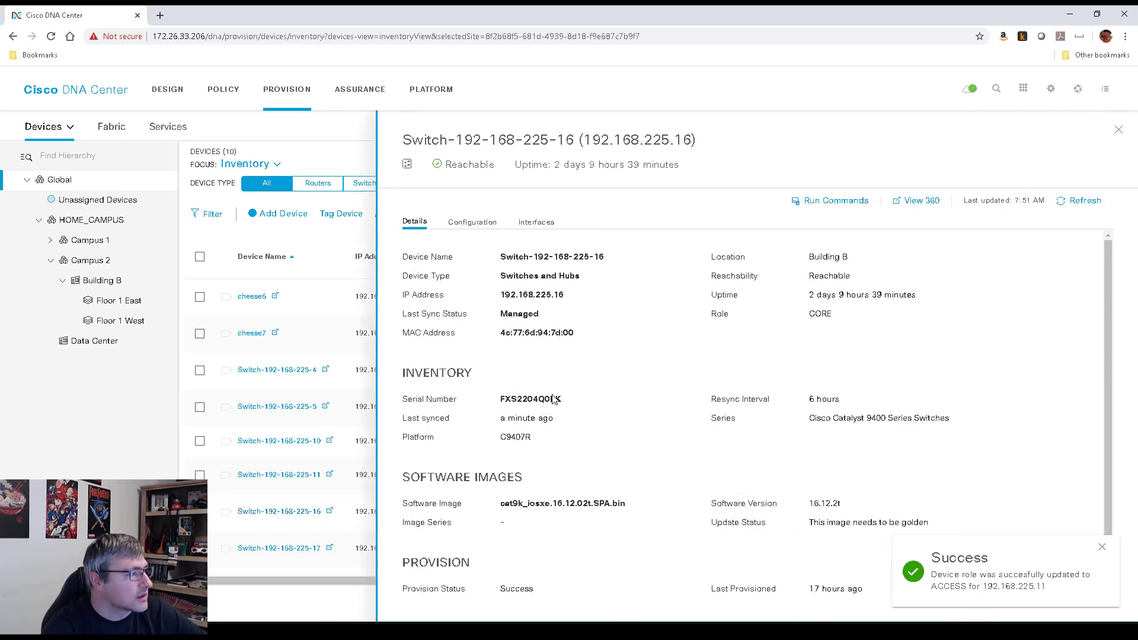
pyautogui.click(1120, 130)
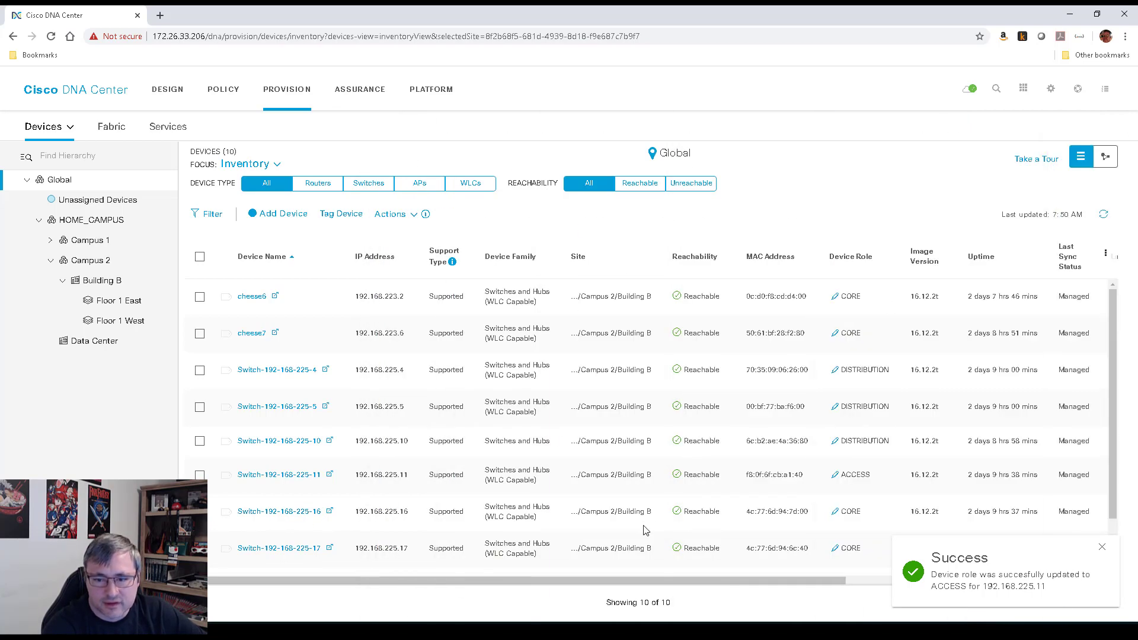
pyautogui.click(836, 513)
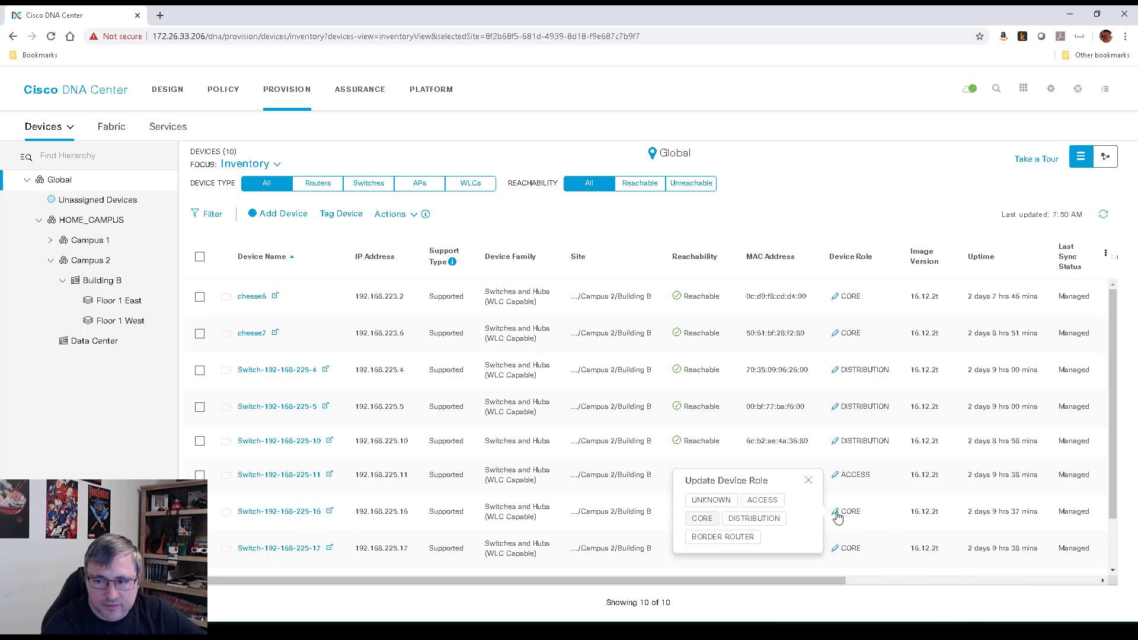
pyautogui.click(763, 501)
pyautogui.click(299, 551)
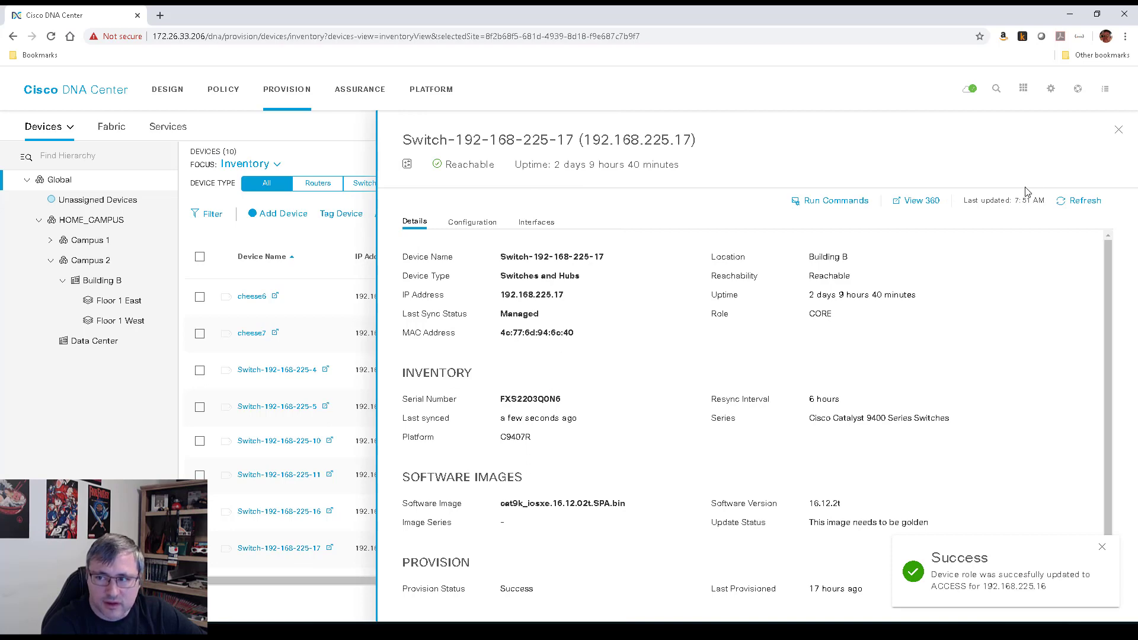
pyautogui.click(1119, 132)
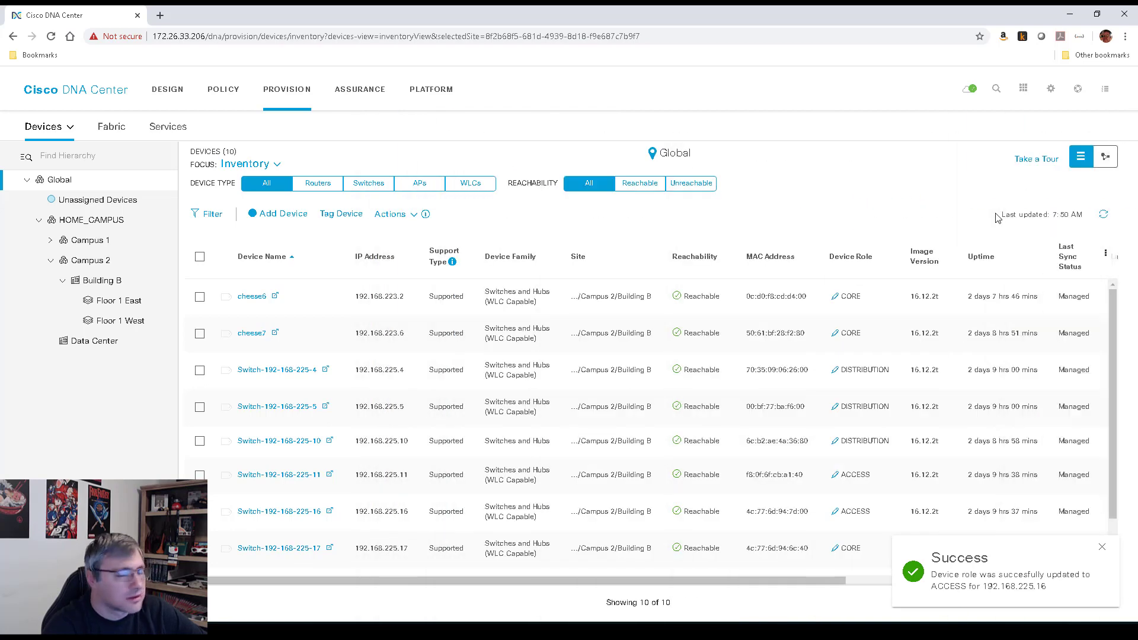
pyautogui.click(836, 549)
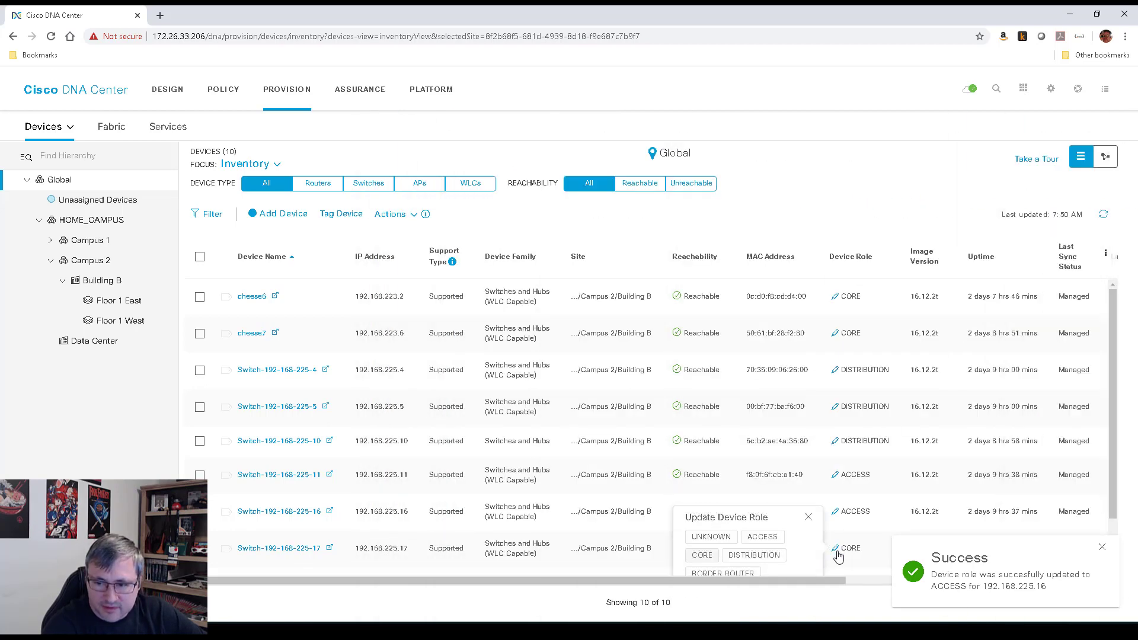
pyautogui.click(766, 538)
pyautogui.scroll(-2, 766, 539)
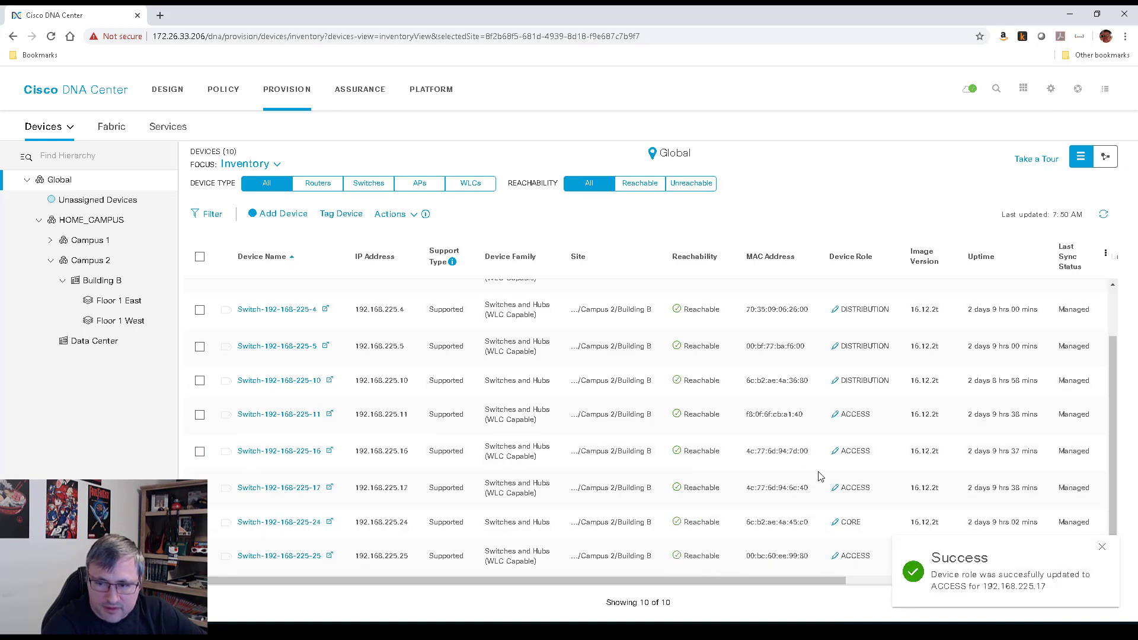
pyautogui.click(292, 524)
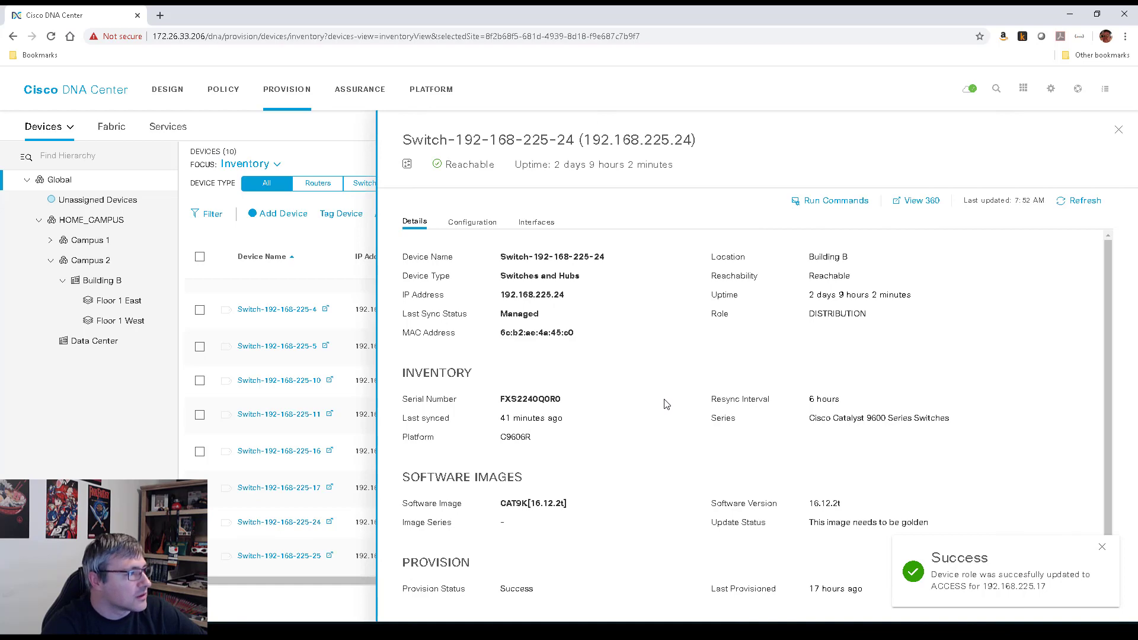
pyautogui.click(1119, 131)
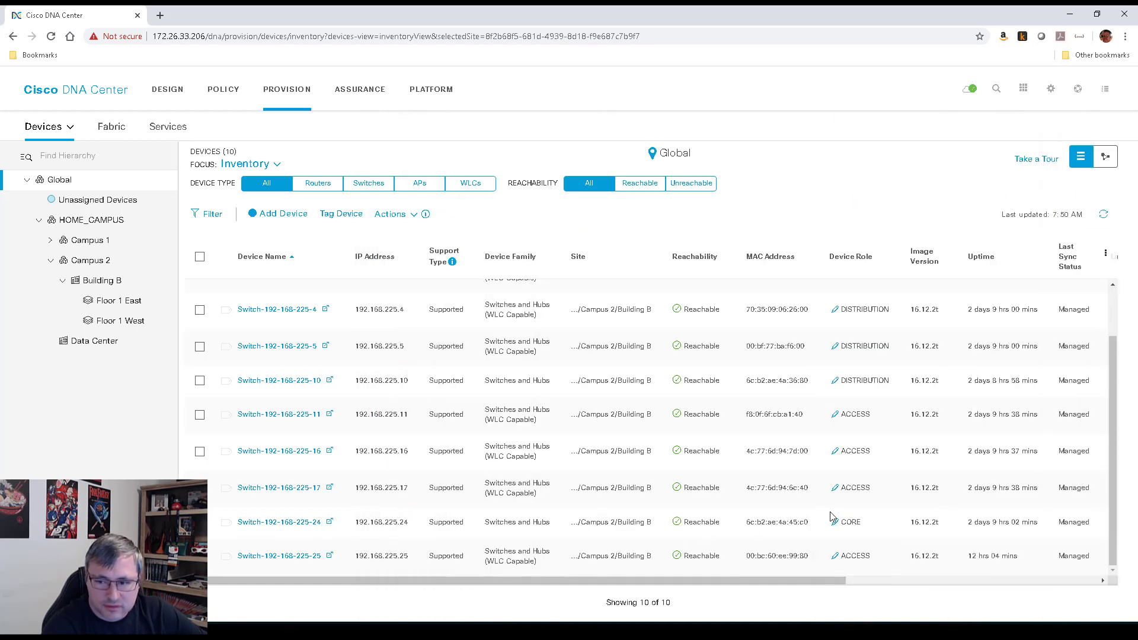
pyautogui.click(833, 518)
pyautogui.click(754, 534)
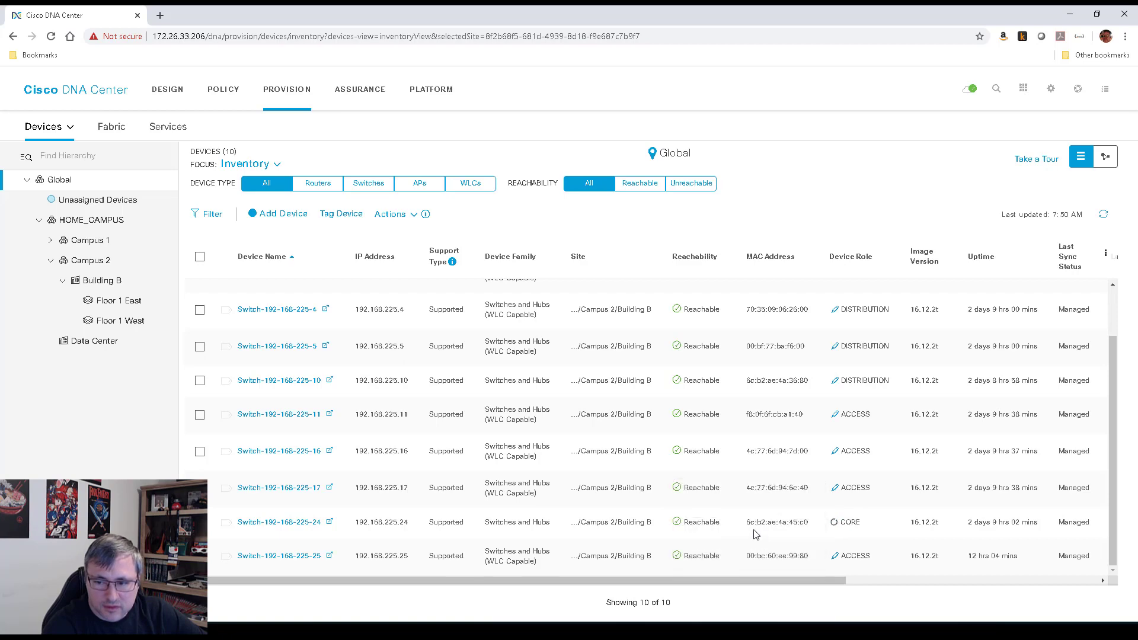
pyautogui.click(312, 558)
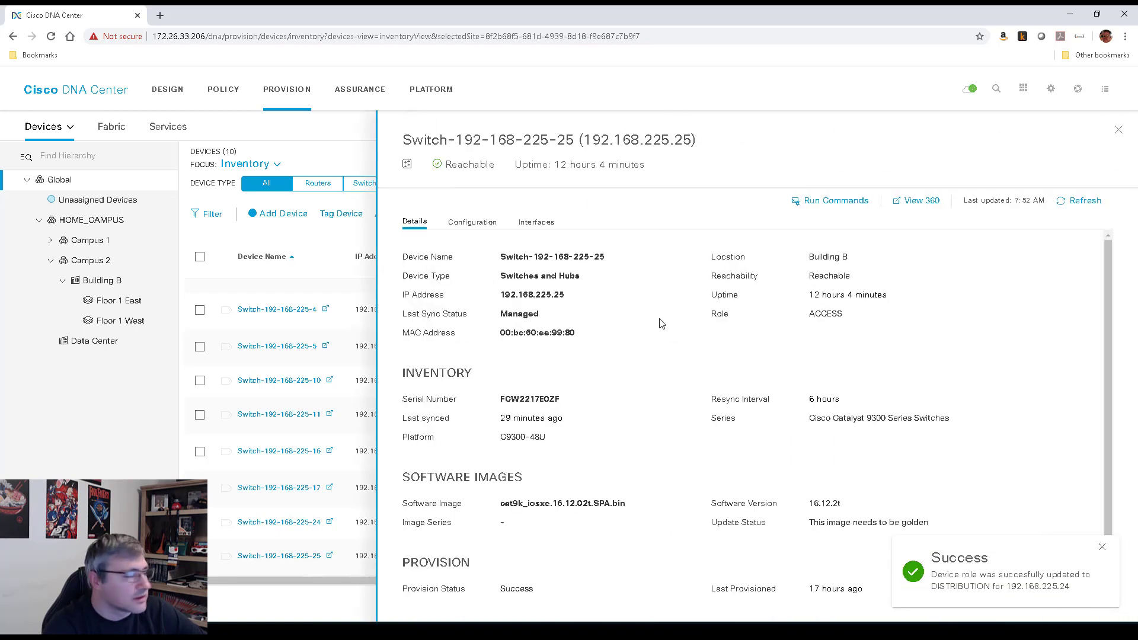
pyautogui.click(1119, 130)
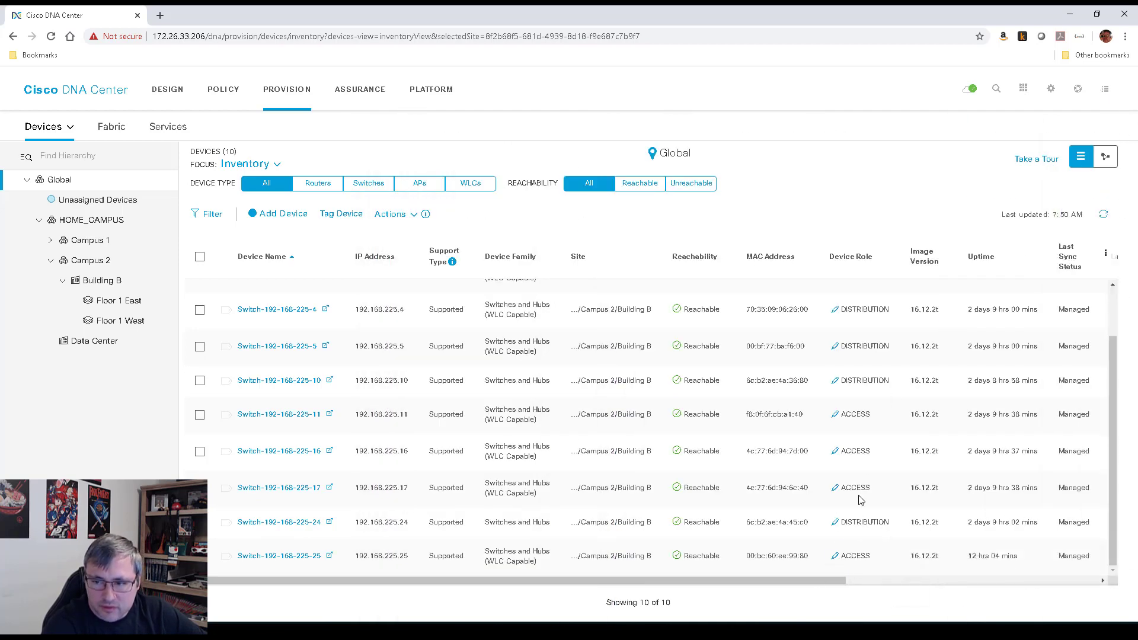
pyautogui.scroll(2, 859, 495)
pyautogui.scroll(-2, 876, 409)
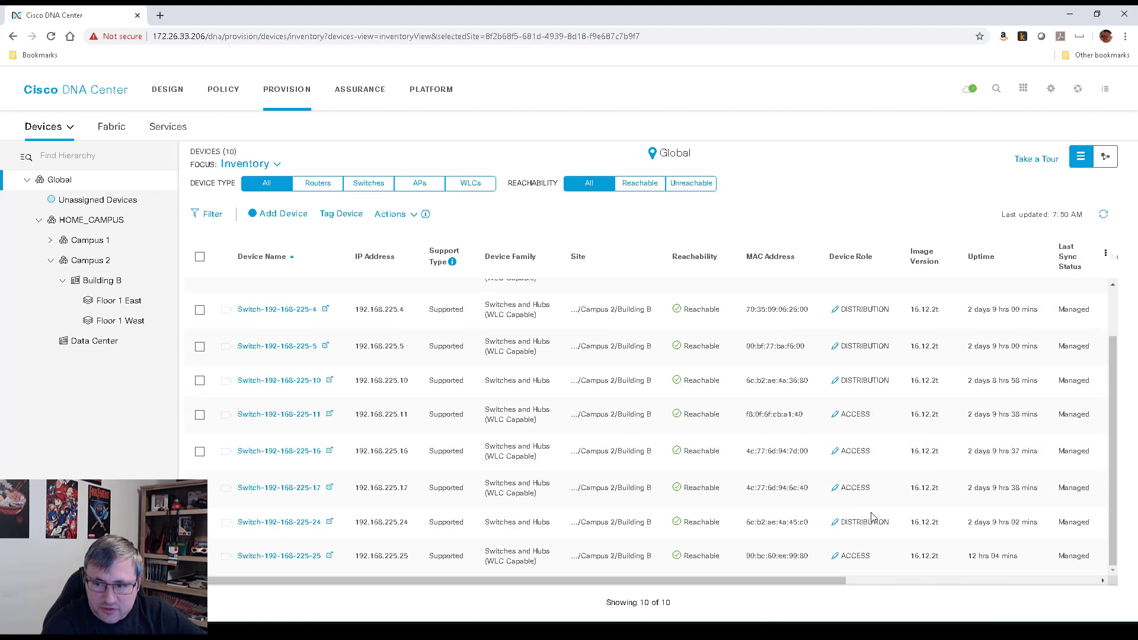
pyautogui.scroll(3, 877, 484)
pyautogui.scroll(-2, 893, 410)
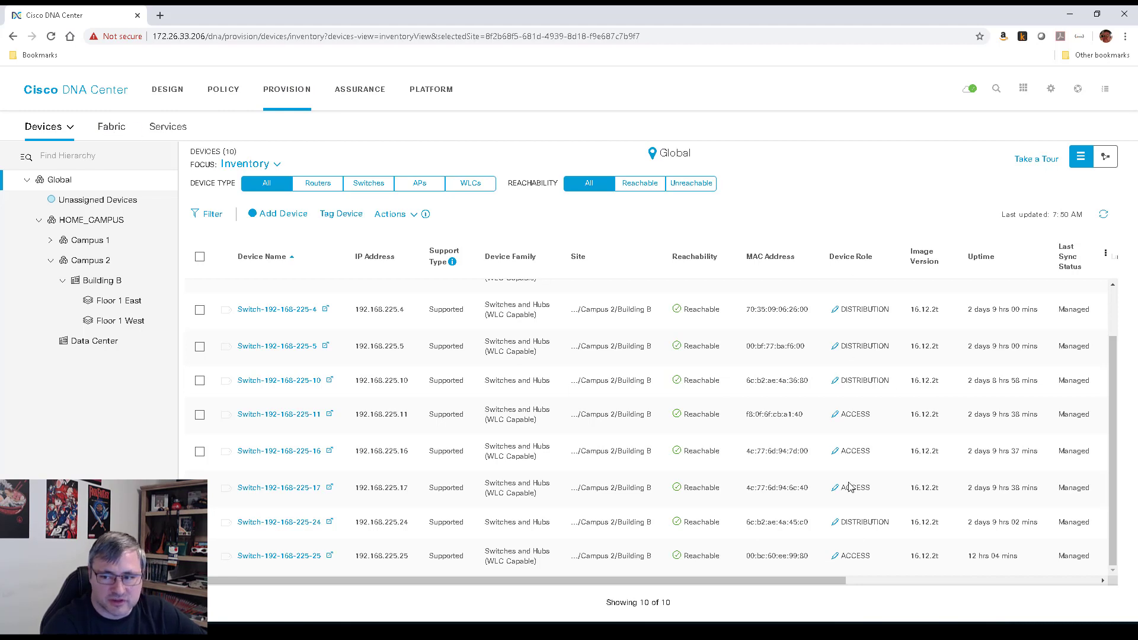
# Open the HOME_OFFICE fabric and load its HOME_CAMPUS topology
pyautogui.click(112, 127)
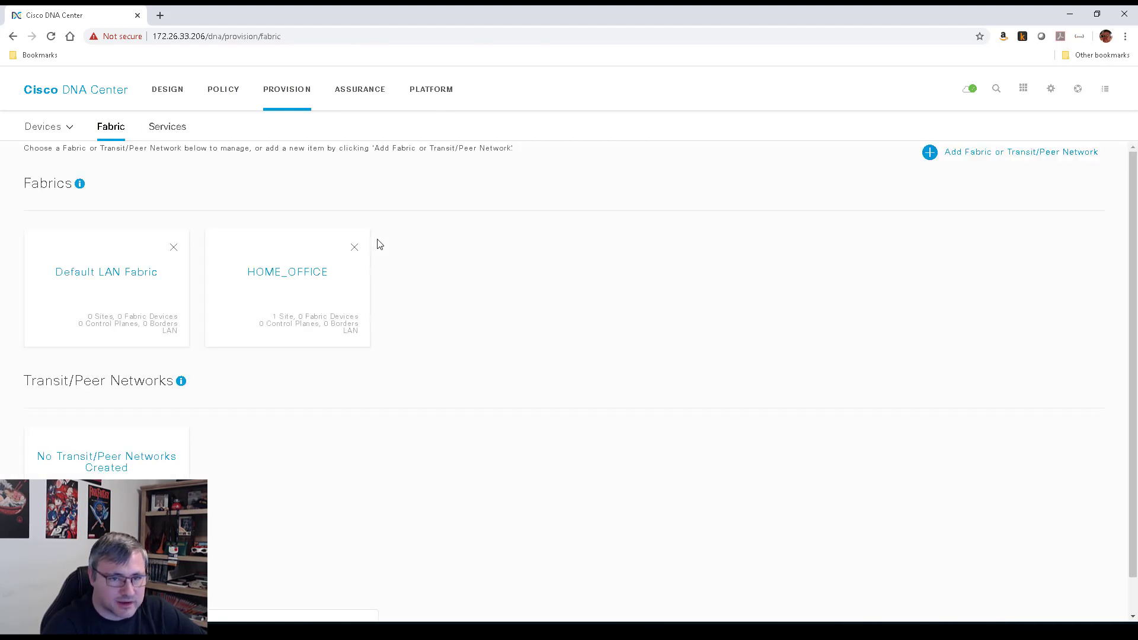
pyautogui.click(304, 293)
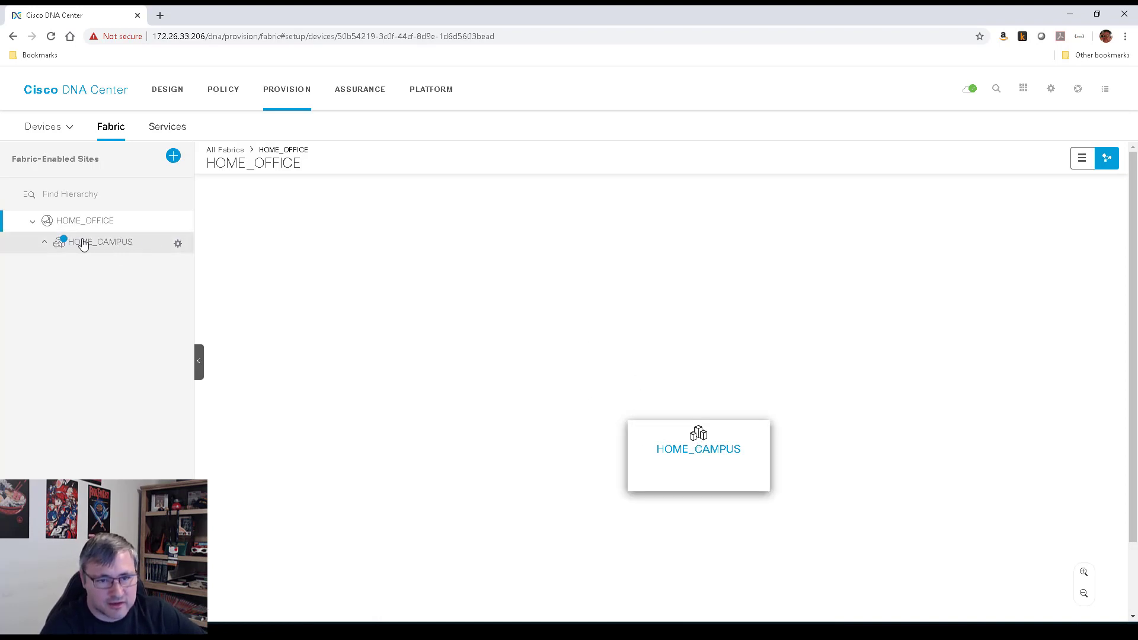
pyautogui.click(707, 454)
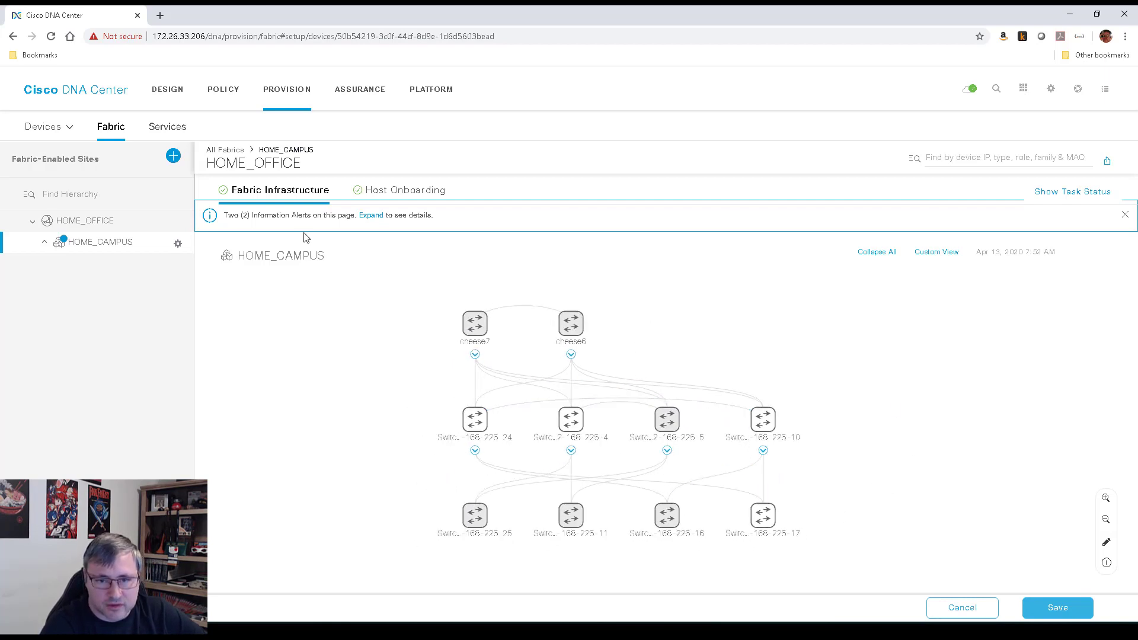
# Place cheese6 left of cheese7, switches .24 and .10 mid-row, and .16, .17, .11, .25 bottom
pyautogui.moveTo(573, 328); pyautogui.dragTo(640, 325)
pyautogui.moveTo(433, 312); pyautogui.dragTo(507, 324)
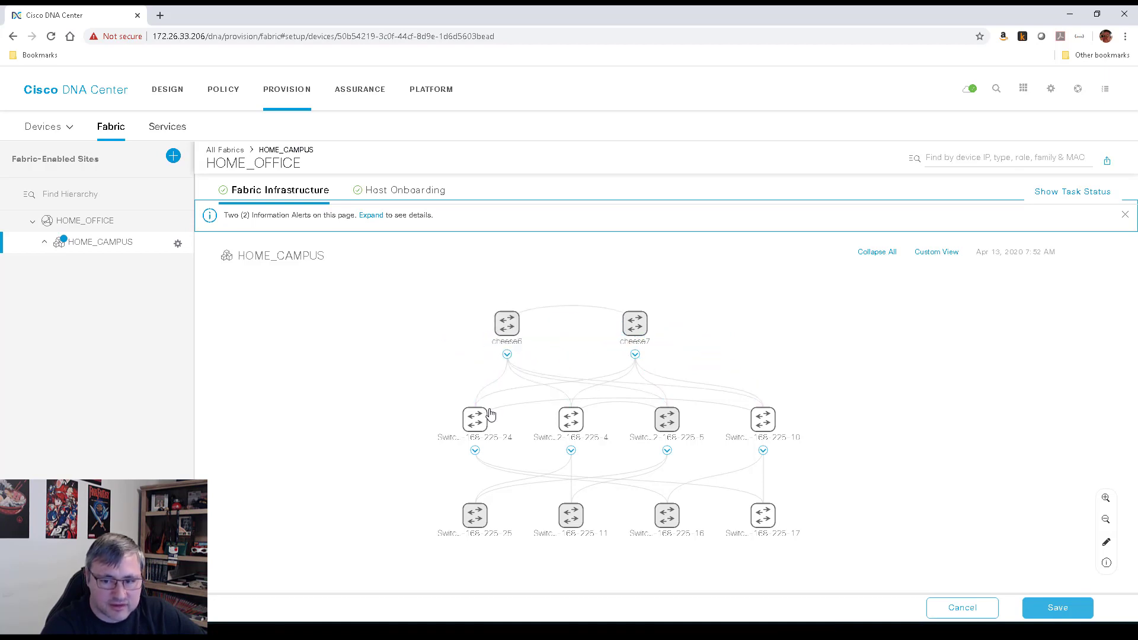
pyautogui.moveTo(475, 420); pyautogui.dragTo(426, 425)
pyautogui.moveTo(678, 513); pyautogui.dragTo(350, 514)
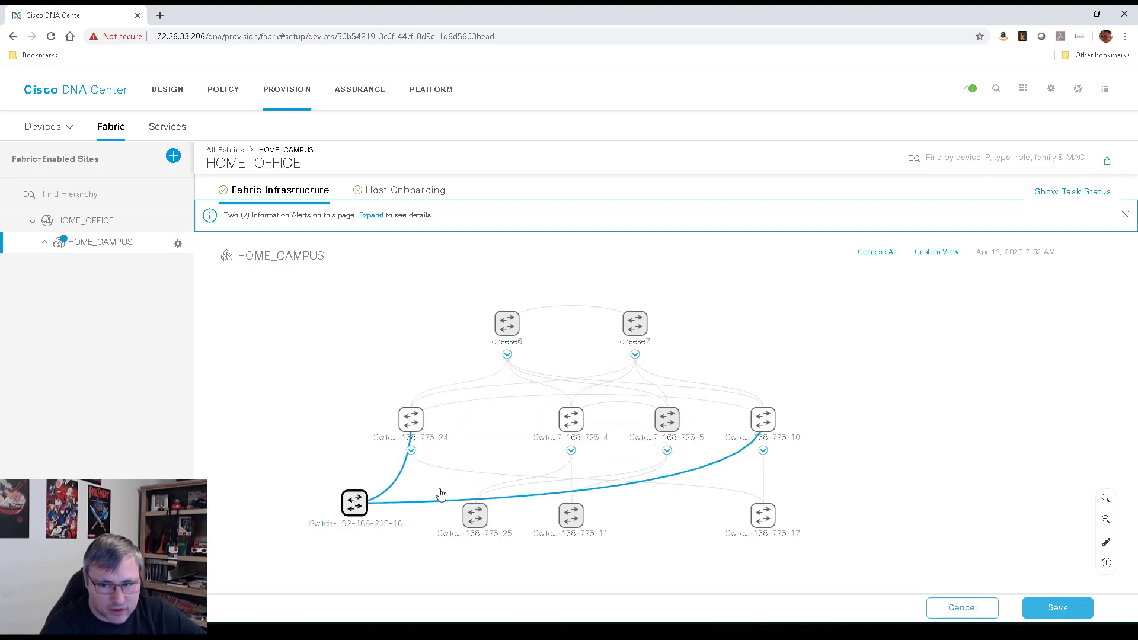
pyautogui.moveTo(767, 422); pyautogui.dragTo(501, 425)
pyautogui.moveTo(765, 516); pyautogui.dragTo(444, 516)
pyautogui.moveTo(567, 518); pyautogui.dragTo(696, 517)
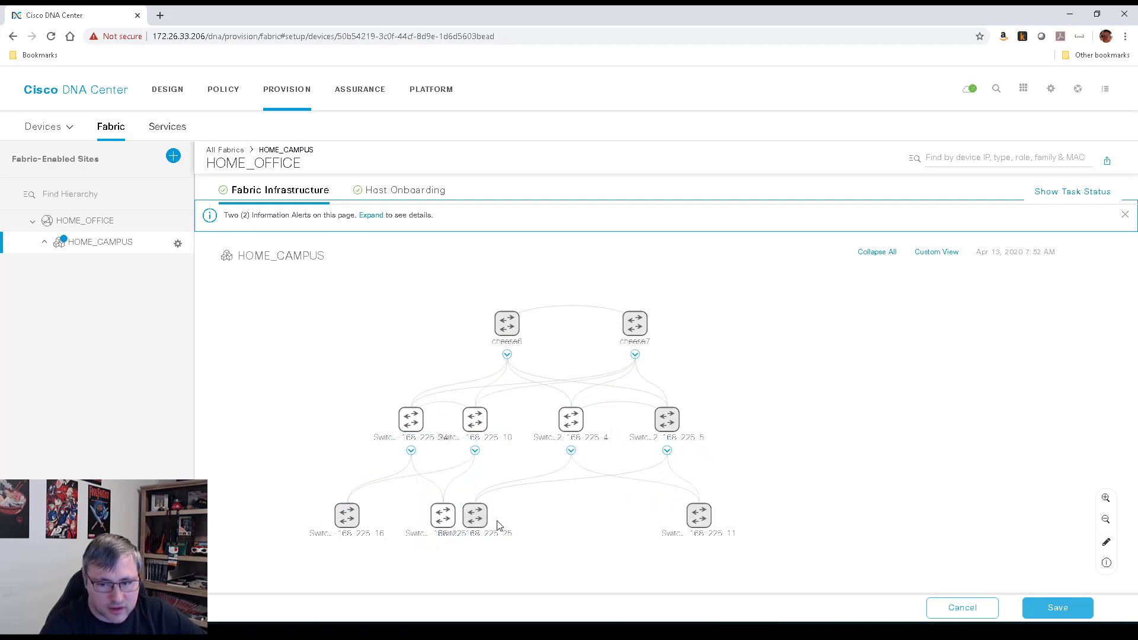
pyautogui.moveTo(478, 517); pyautogui.dragTo(653, 516)
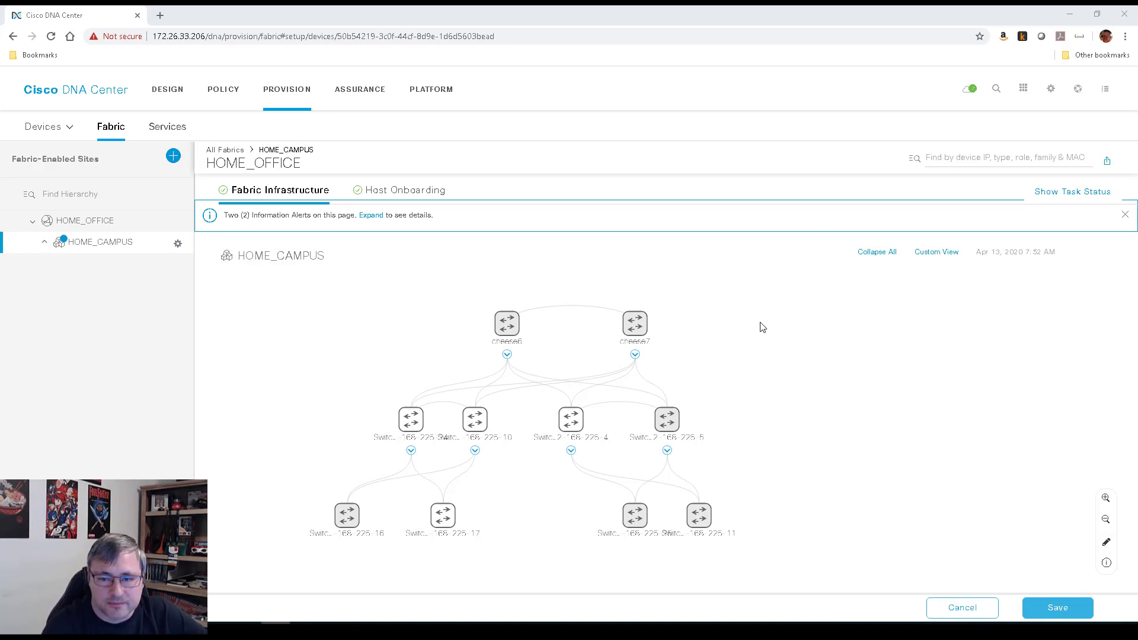
# On cheese6, enable the Control Plane role and switch on Border Node
pyautogui.click(507, 328)
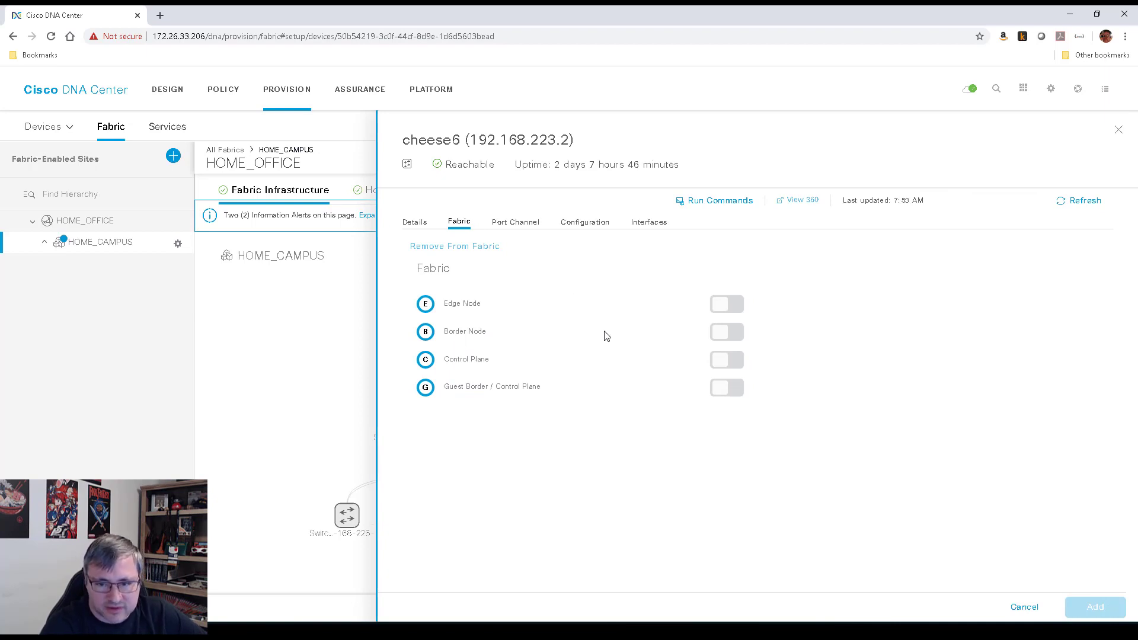
pyautogui.click(725, 361)
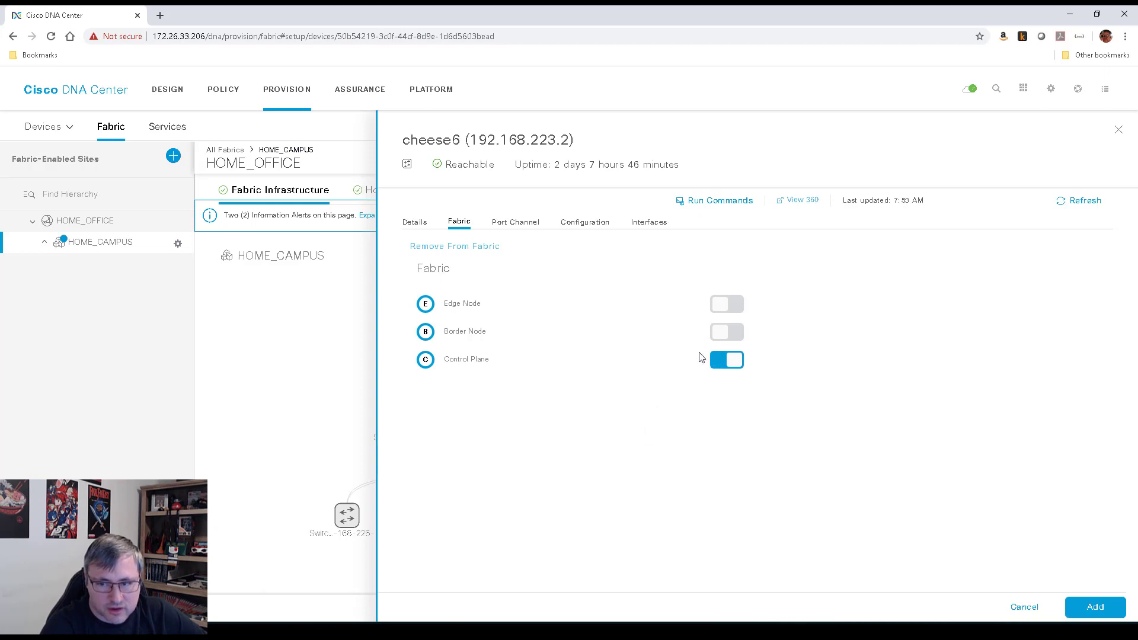
pyautogui.click(725, 332)
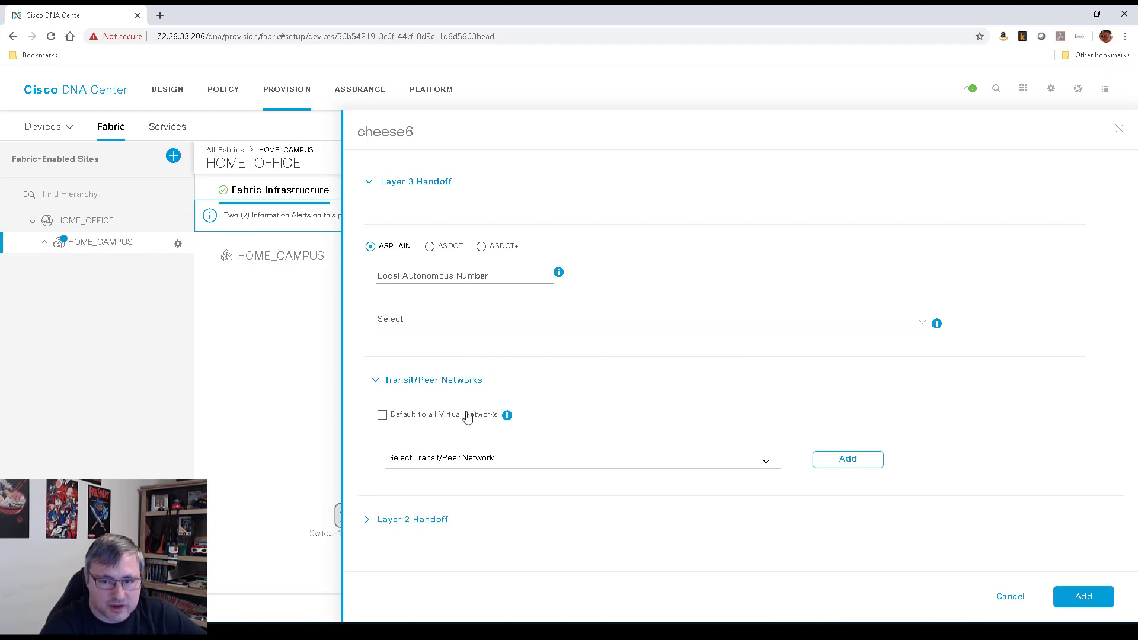
# Set local AS 65020, default to all virtual networks, and don't import external routes
pyautogui.click(451, 279)
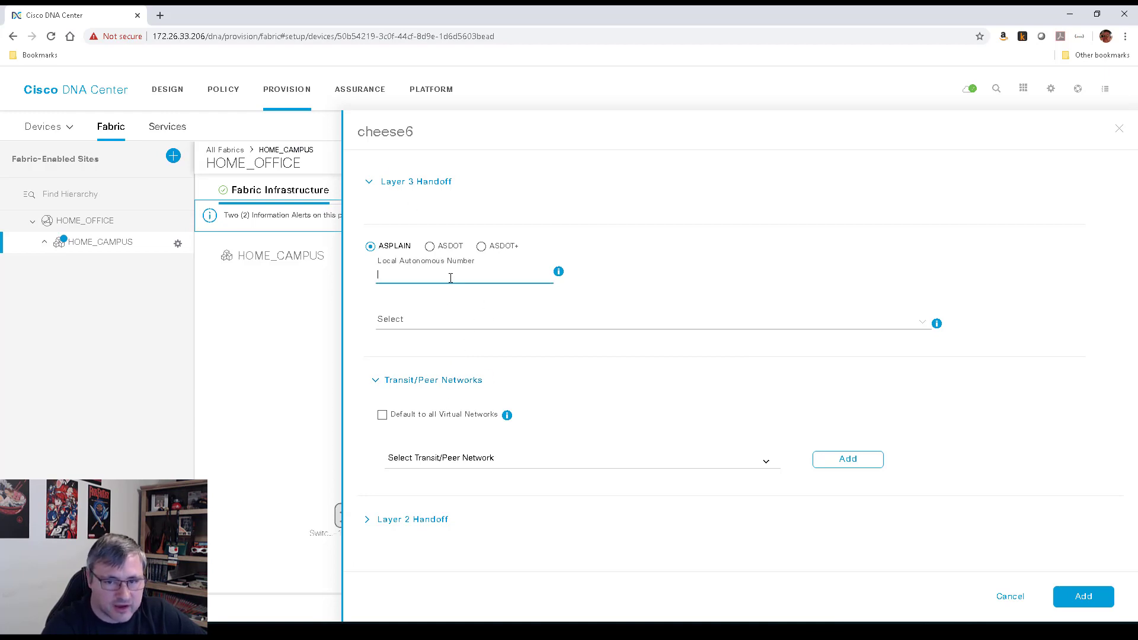
pyautogui.write('65020')
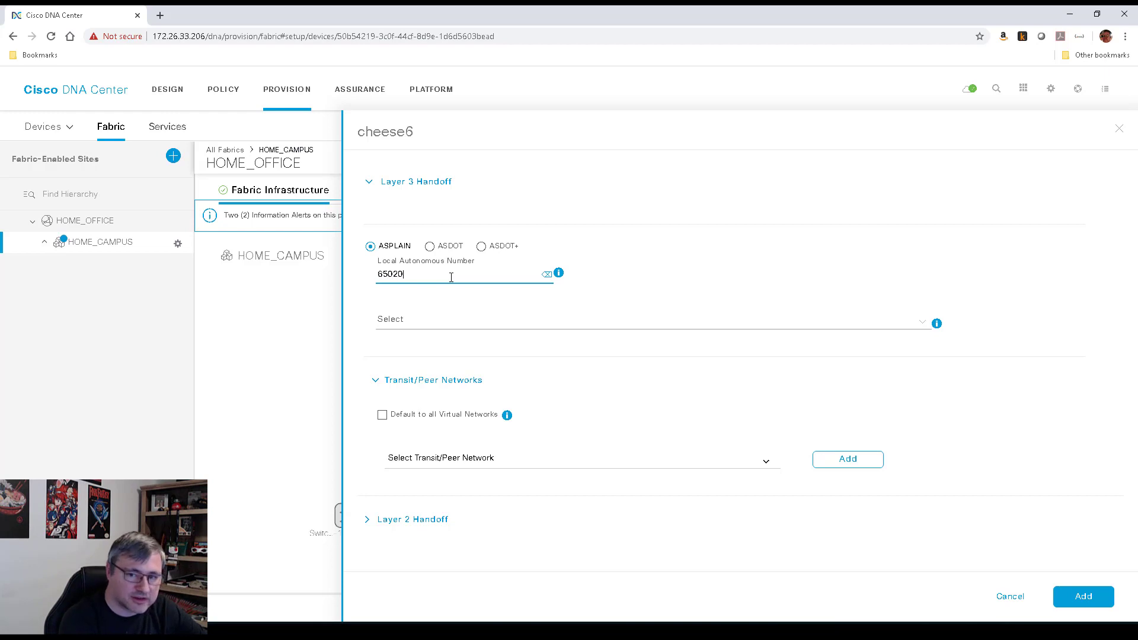
pyautogui.click(422, 323)
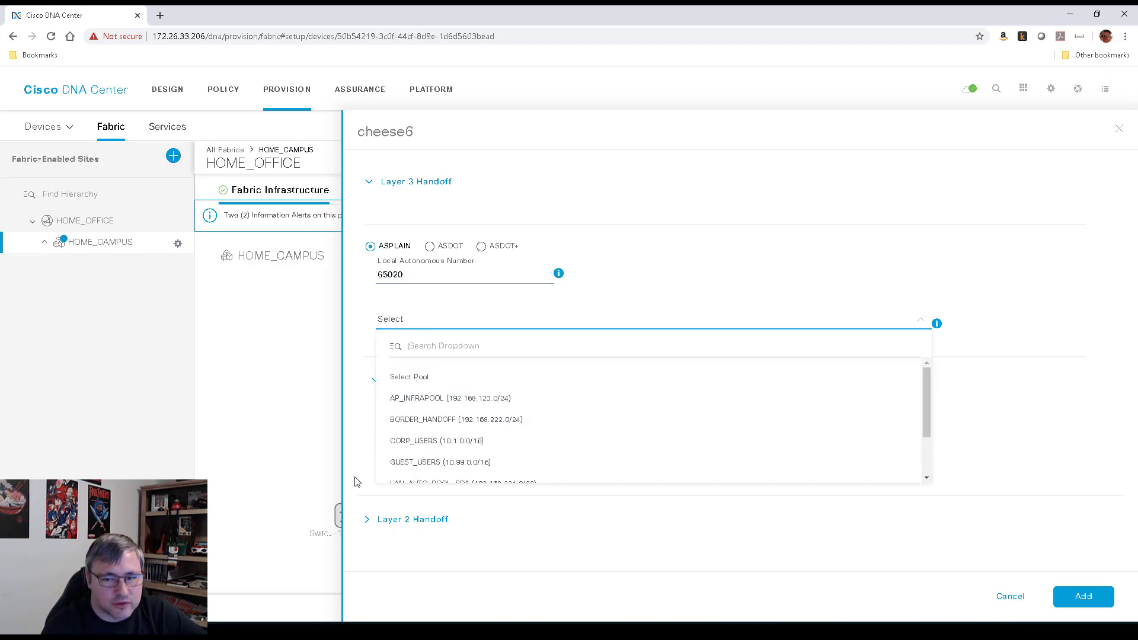
pyautogui.click(361, 341)
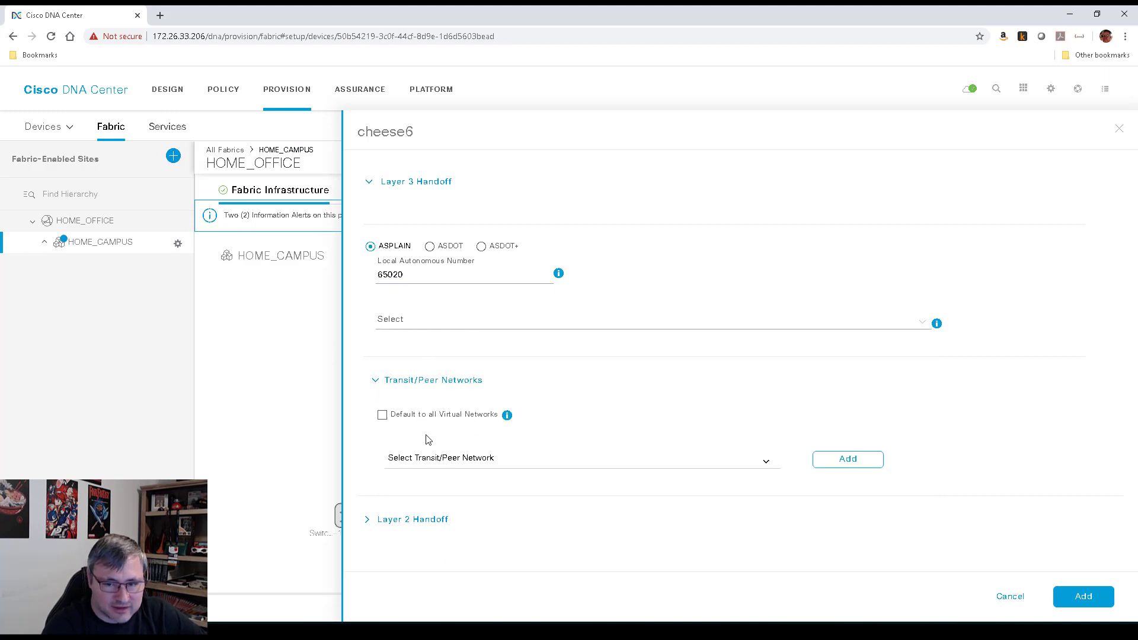
pyautogui.moveTo(508, 417)
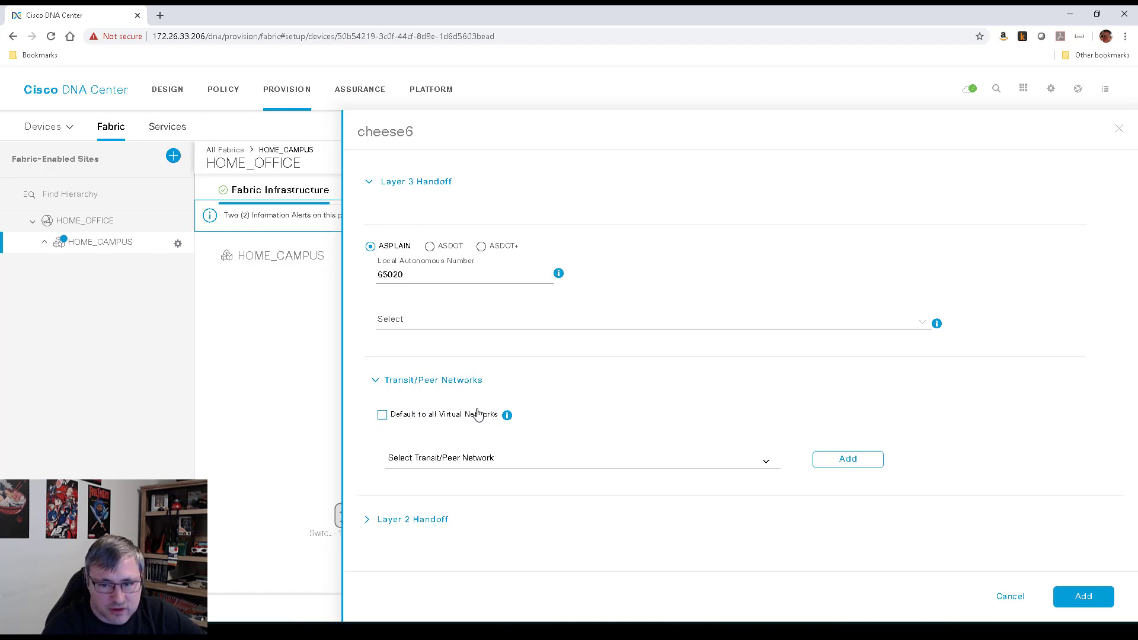
pyautogui.click(383, 416)
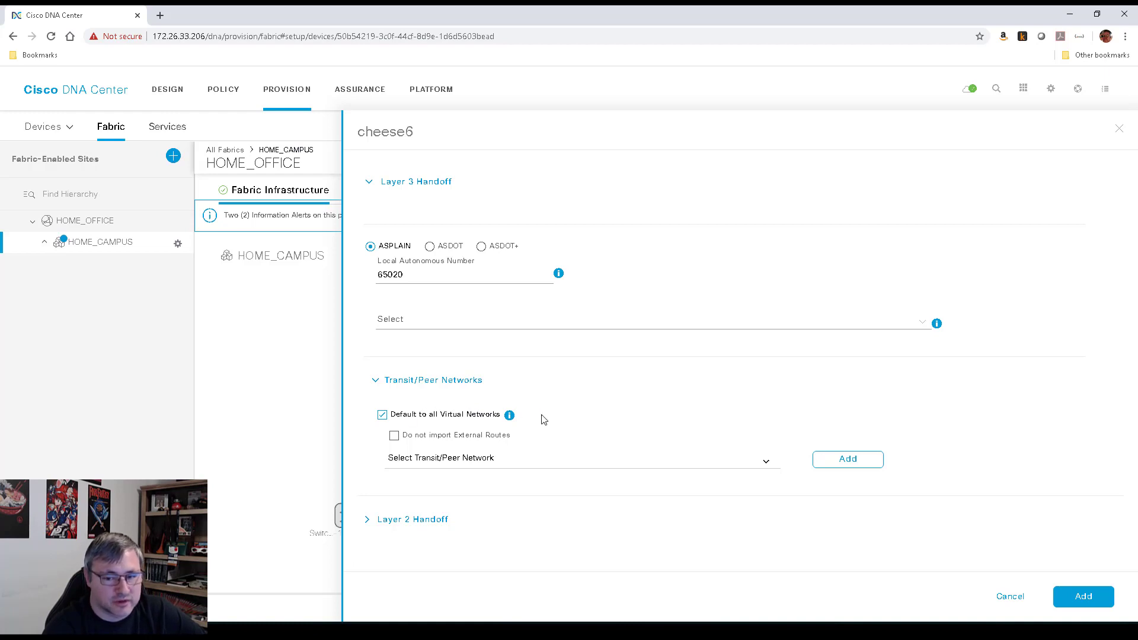
pyautogui.click(395, 438)
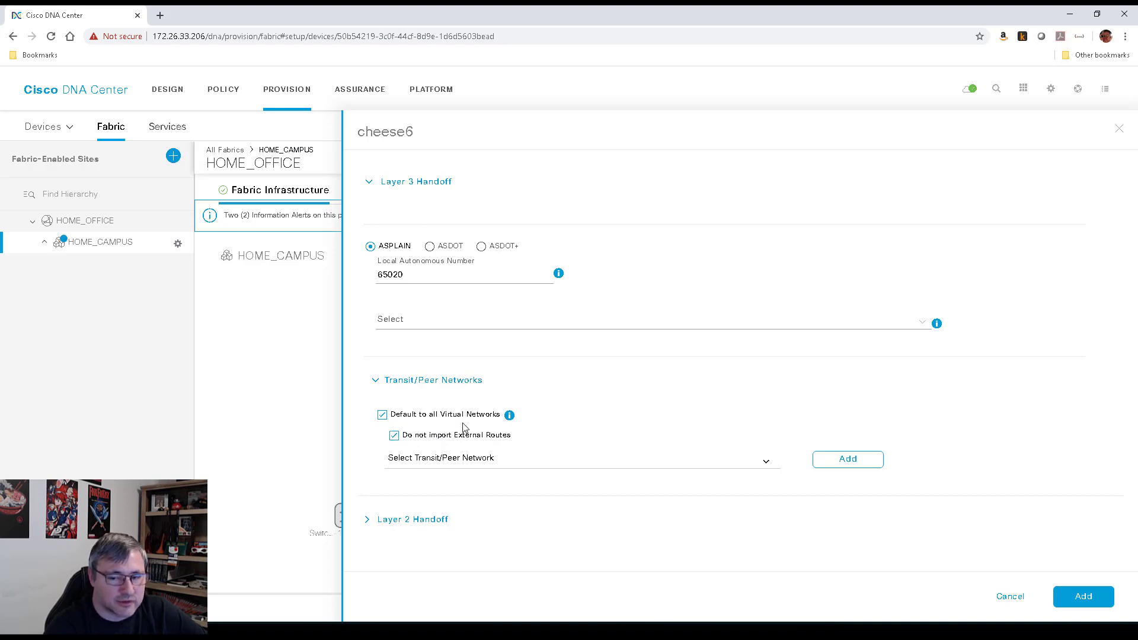
pyautogui.click(767, 462)
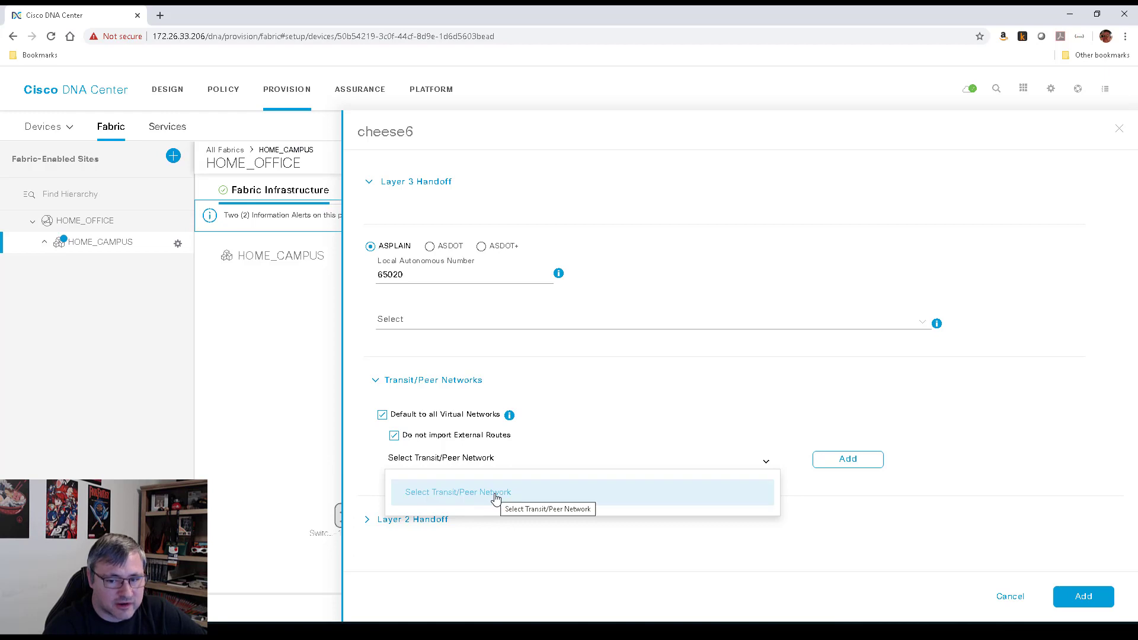
pyautogui.click(709, 372)
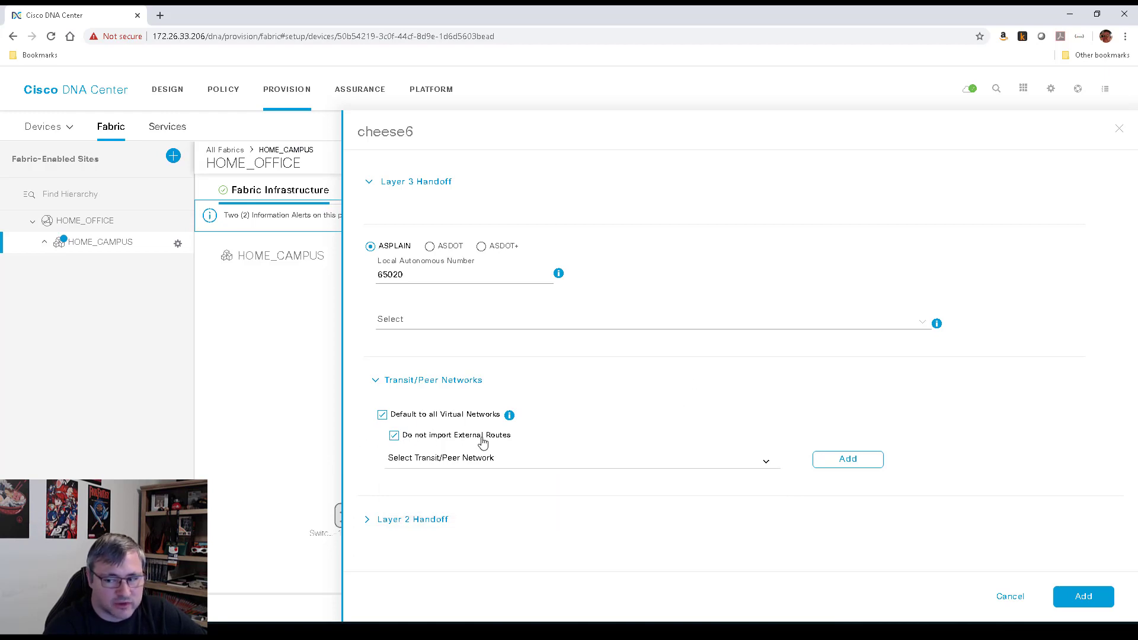
pyautogui.click(382, 415)
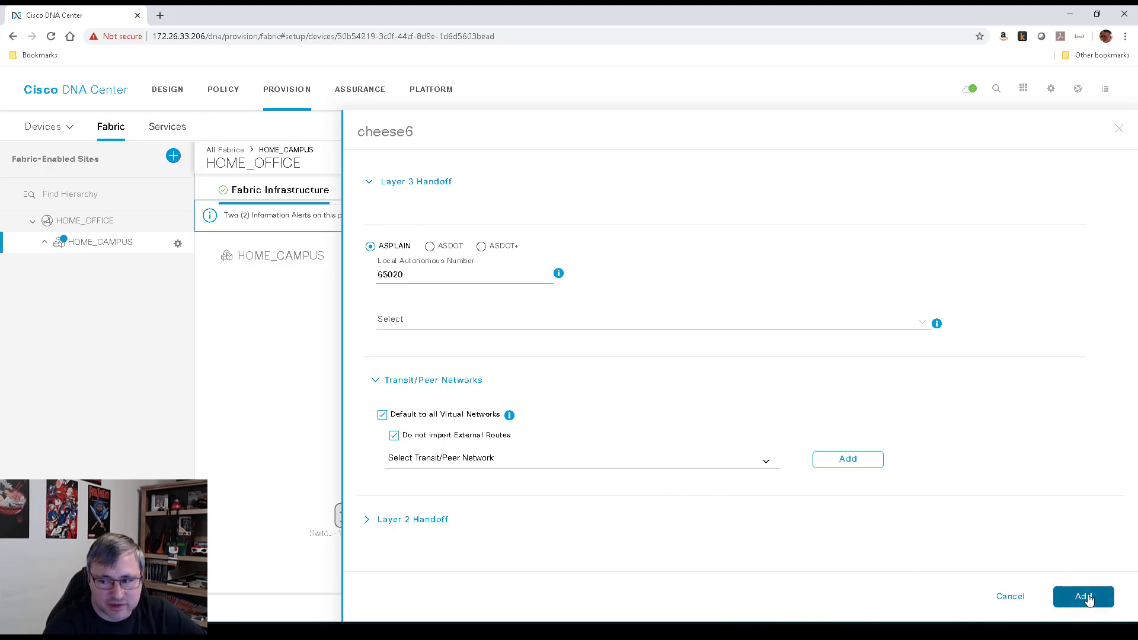
# Confirm cheese6's border handoff, make it a rendezvous point, and give CORP_USERS_VN pool MULTICAST_192.168.239.0
pyautogui.click(1085, 597)
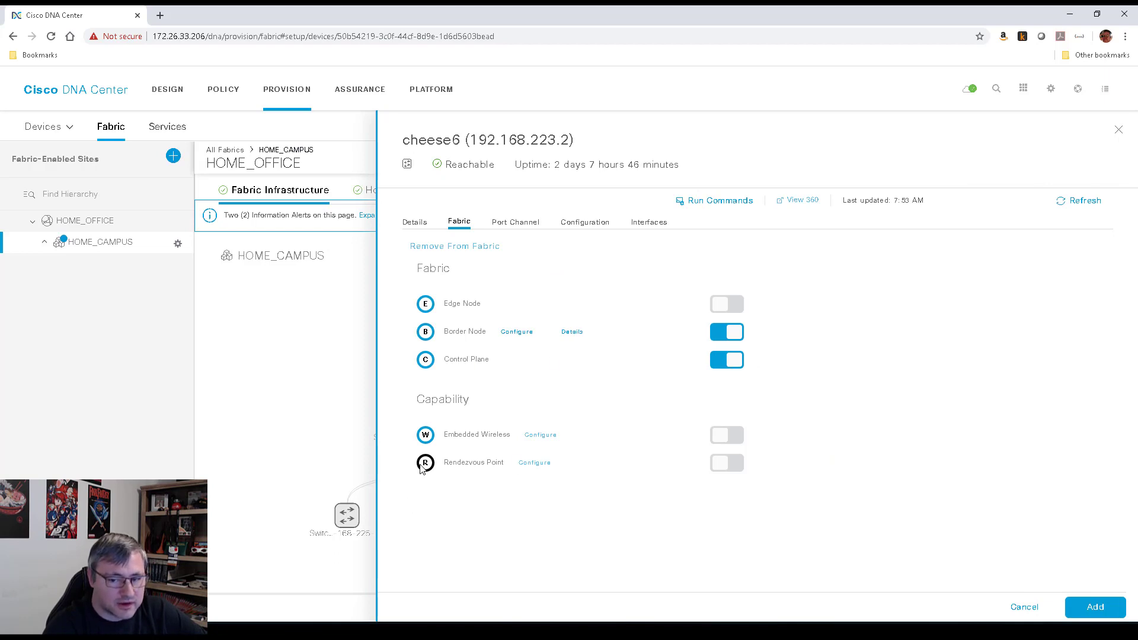
pyautogui.click(728, 465)
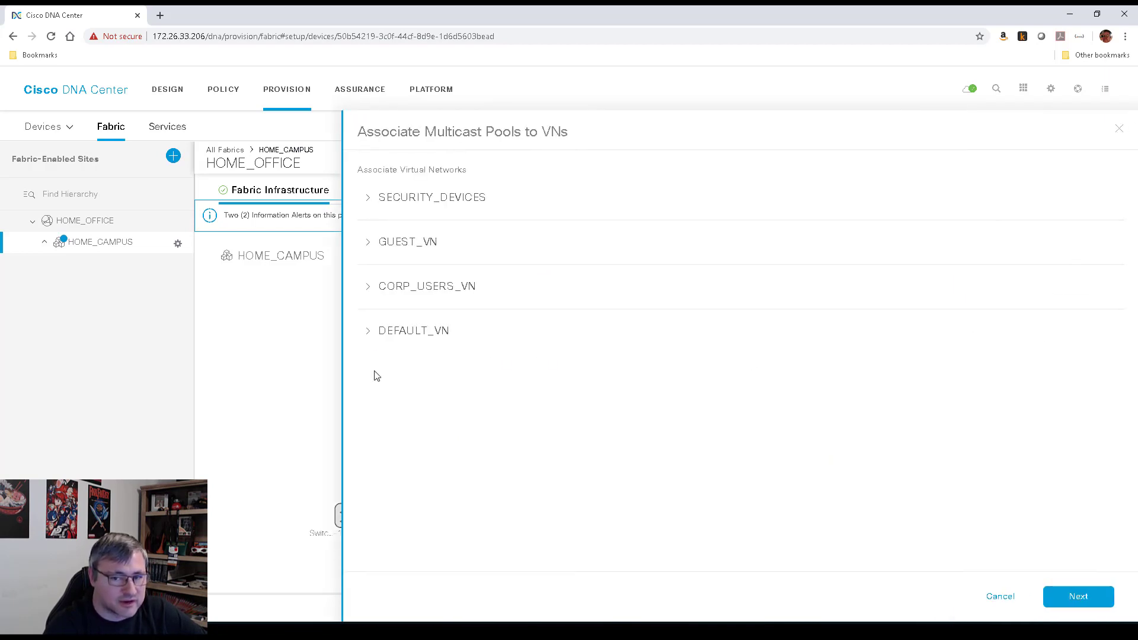
pyautogui.click(368, 287)
pyautogui.click(444, 318)
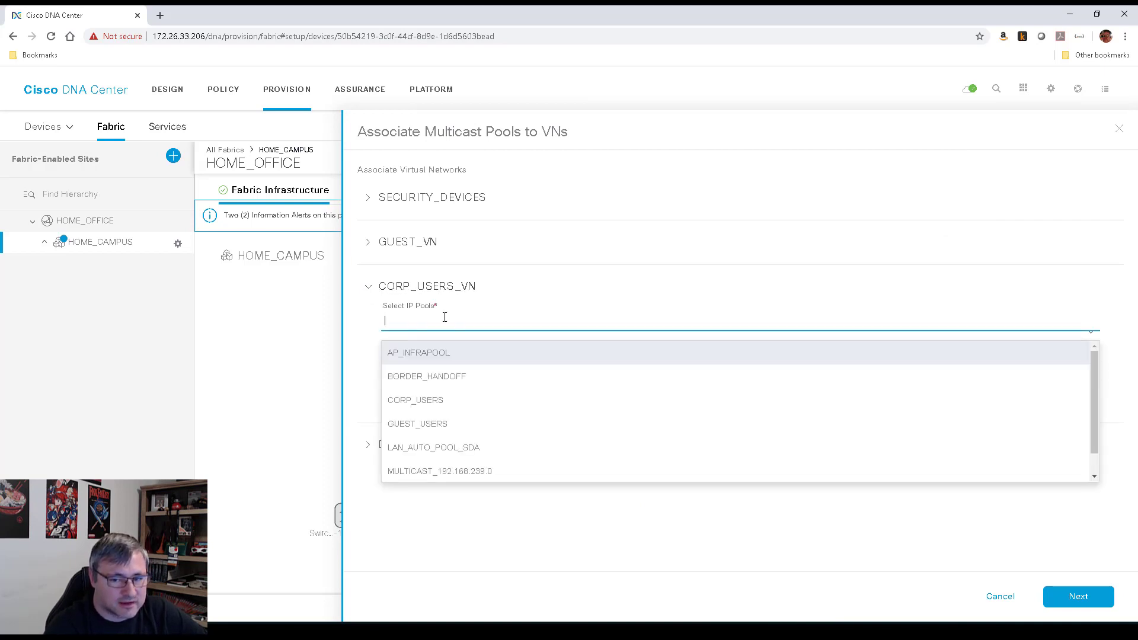
pyautogui.click(464, 473)
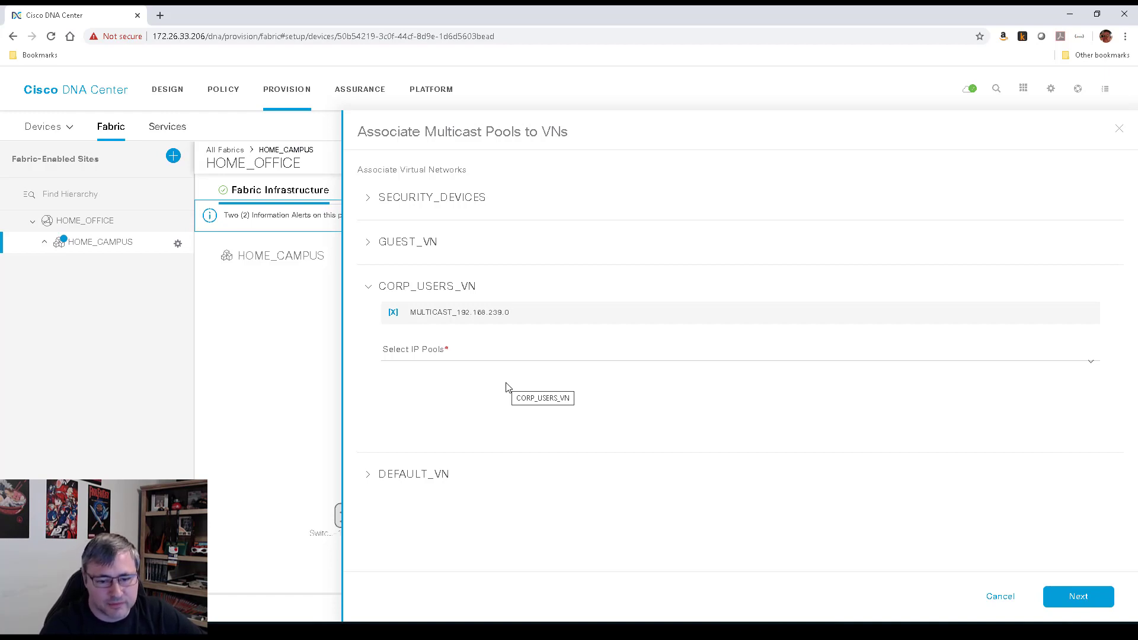
pyautogui.click(1083, 598)
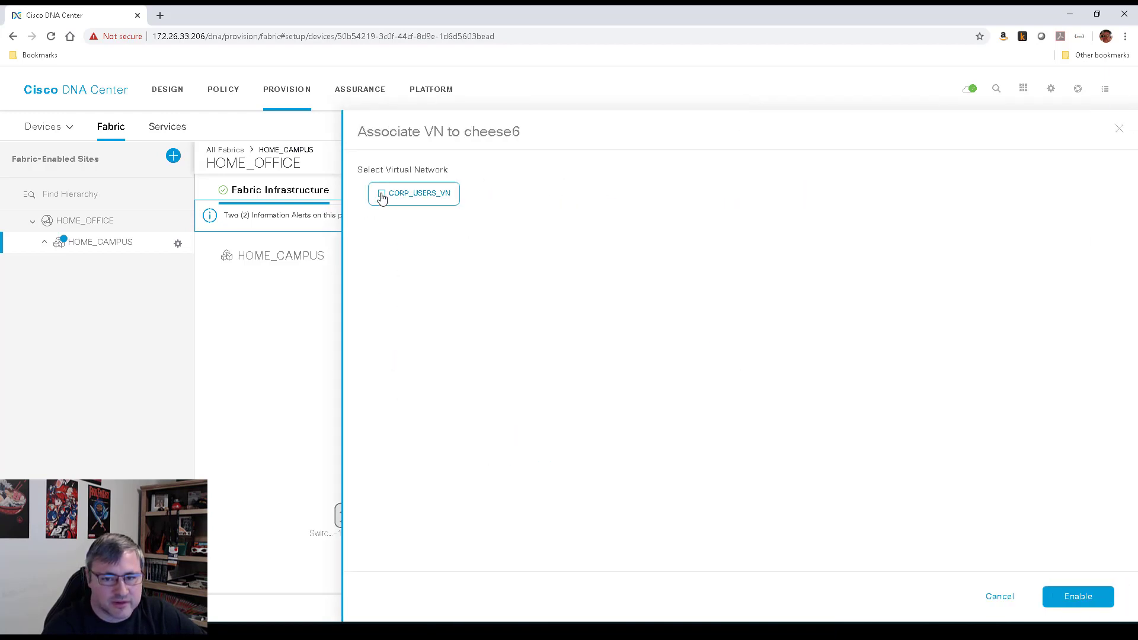
# Associate and enable CORP_USERS_VN on cheese6, then add cheese6 to the fabric as R|C|B
pyautogui.click(382, 195)
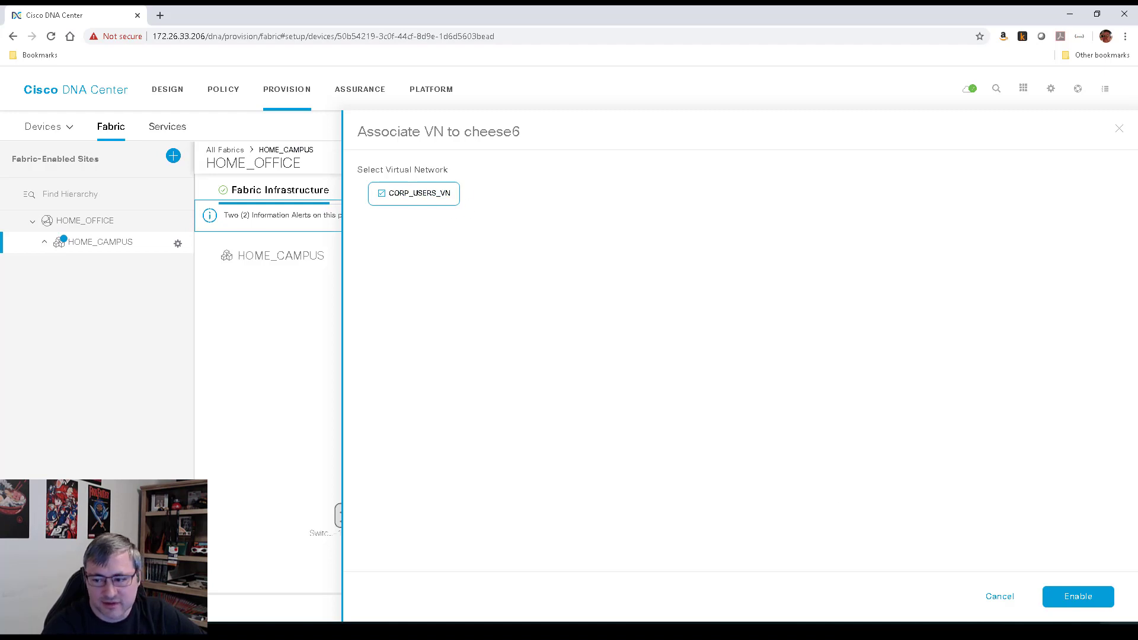
pyautogui.click(1079, 597)
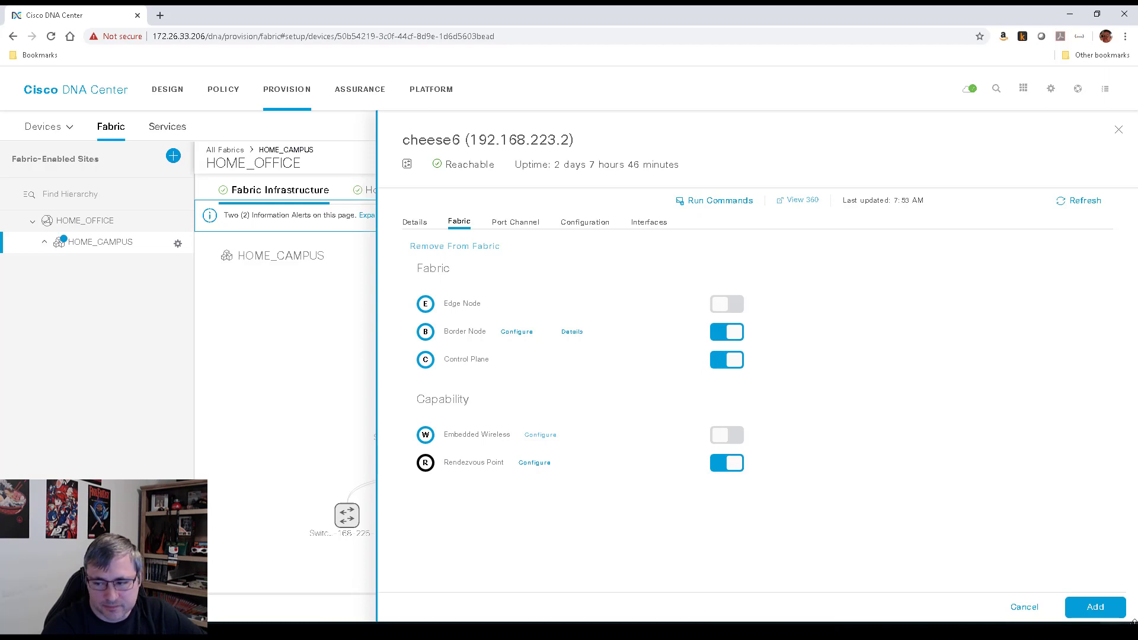
pyautogui.click(1094, 610)
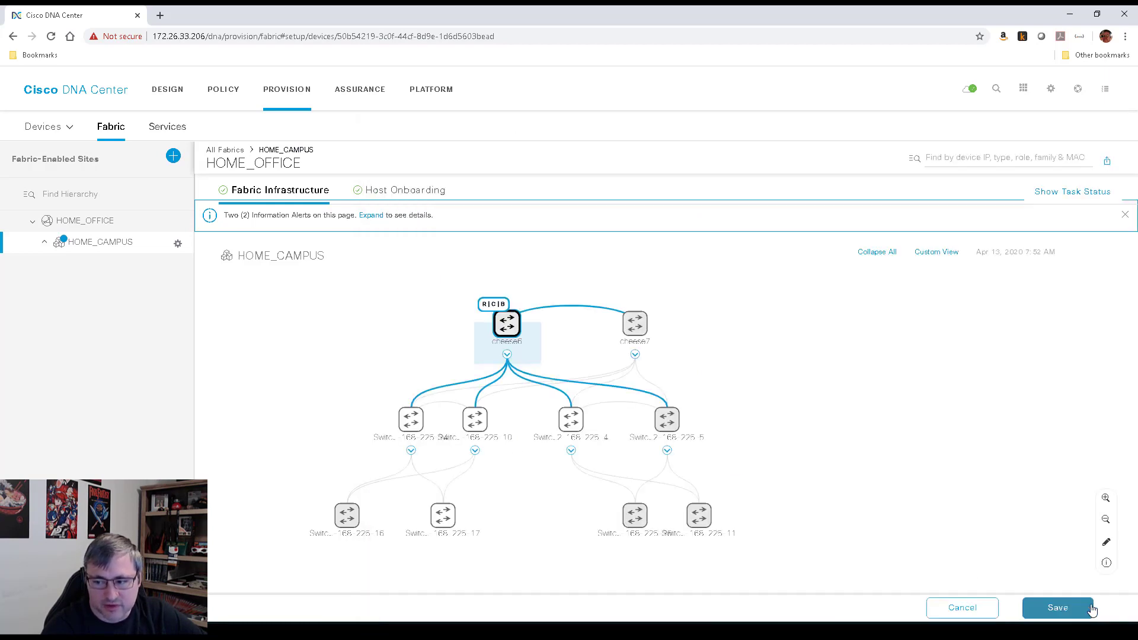
# Make cheese7 a control plane and border node with AS 65020, all VNs, no external route import
pyautogui.click(637, 327)
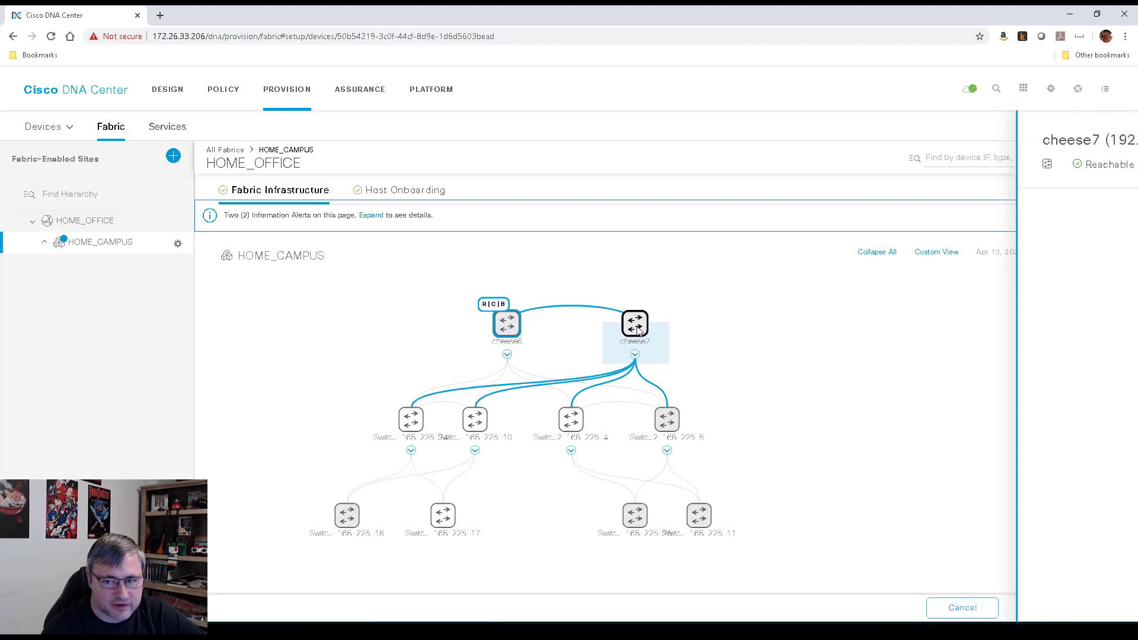
pyautogui.click(731, 362)
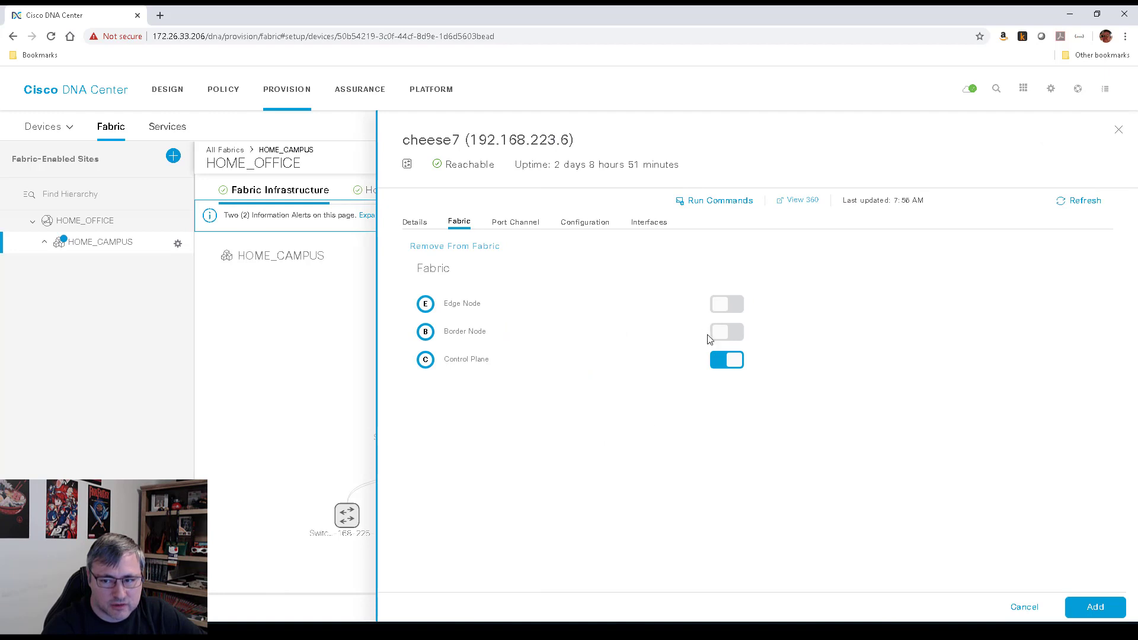
pyautogui.click(732, 332)
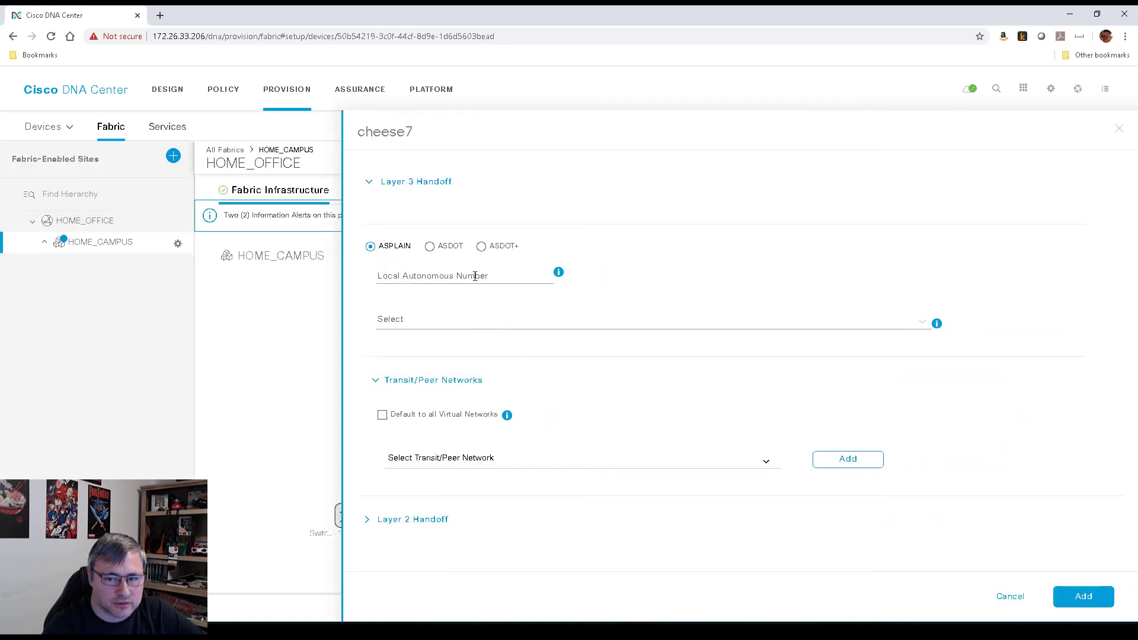
pyautogui.click(481, 274)
pyautogui.write('65020')
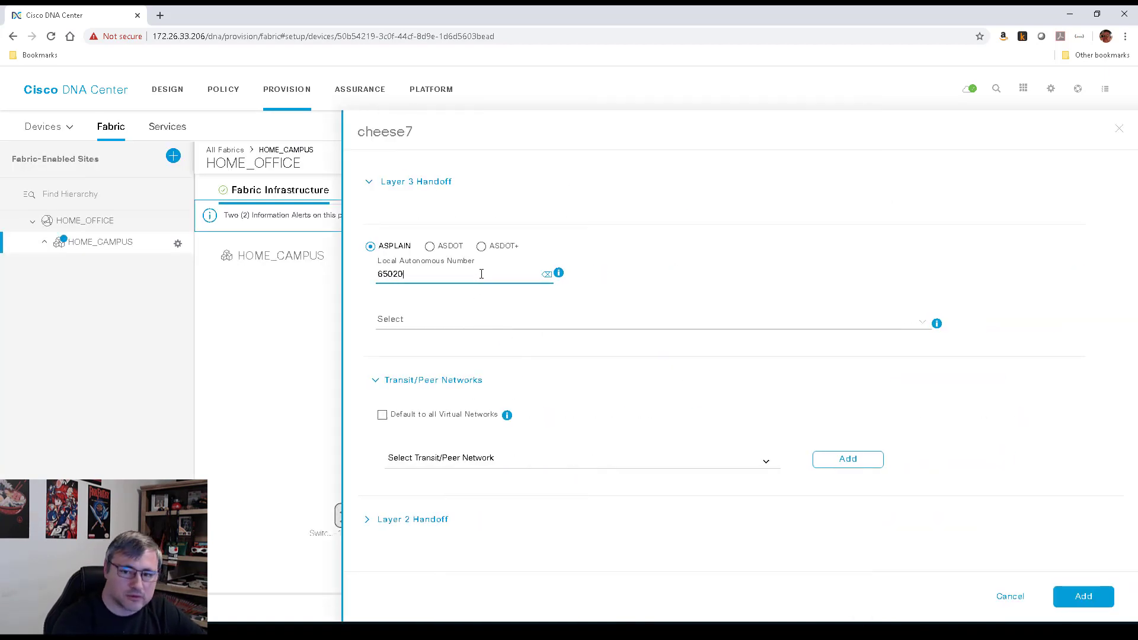
pyautogui.click(383, 415)
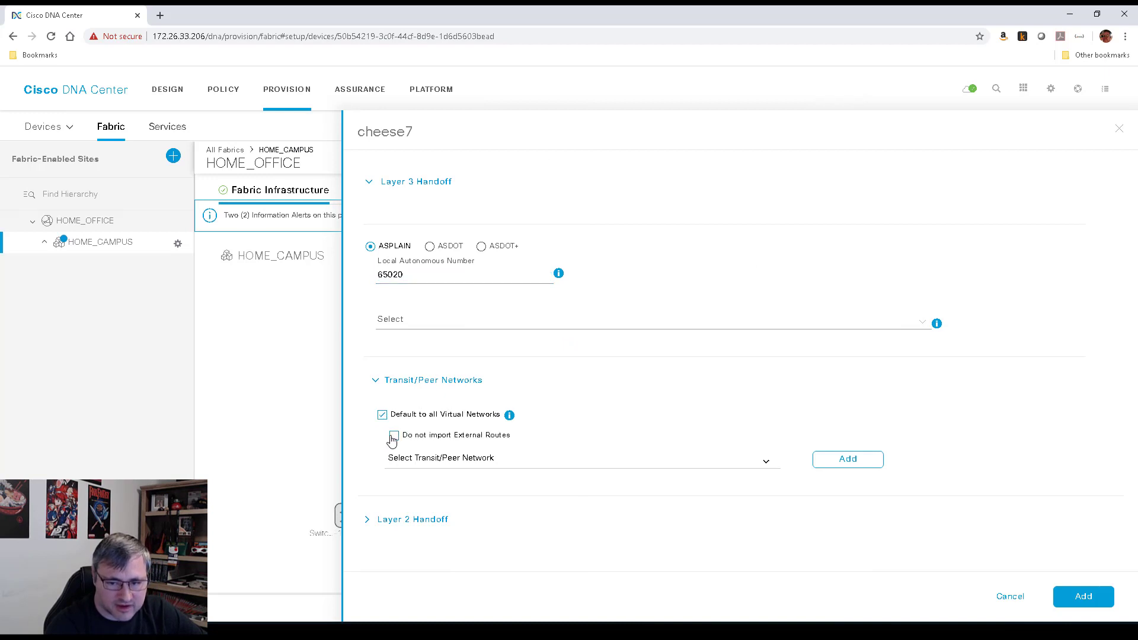
pyautogui.click(394, 436)
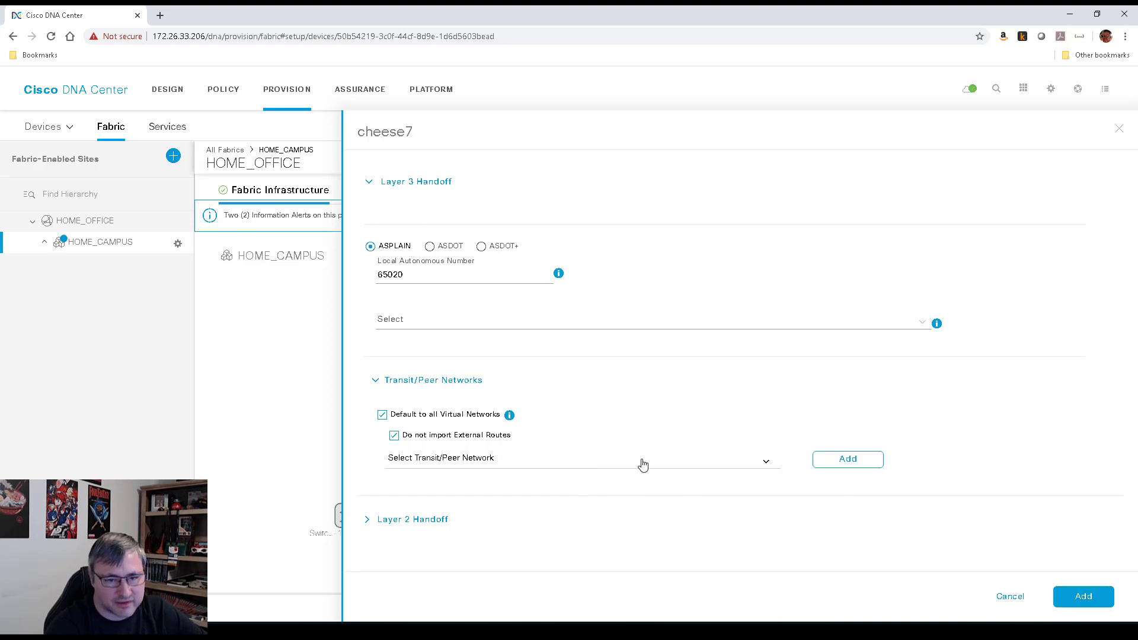
pyautogui.click(1089, 602)
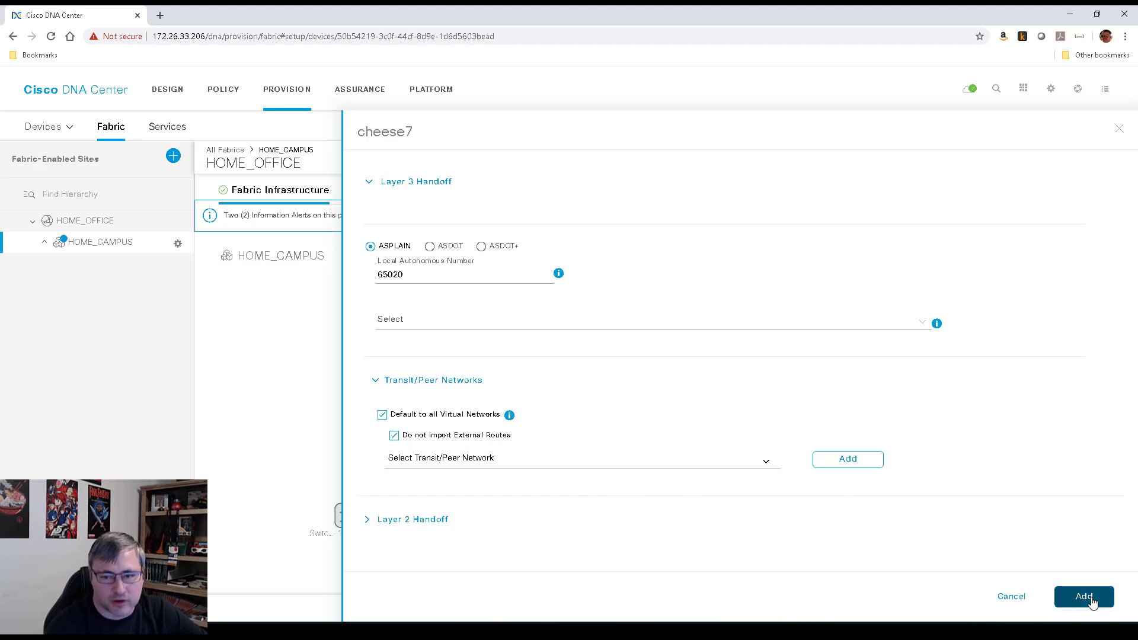
# Make cheese7 a rendezvous point with the CORP_USERS_VN multicast pool, enable CORP_USERS_VN, and add it
pyautogui.click(729, 465)
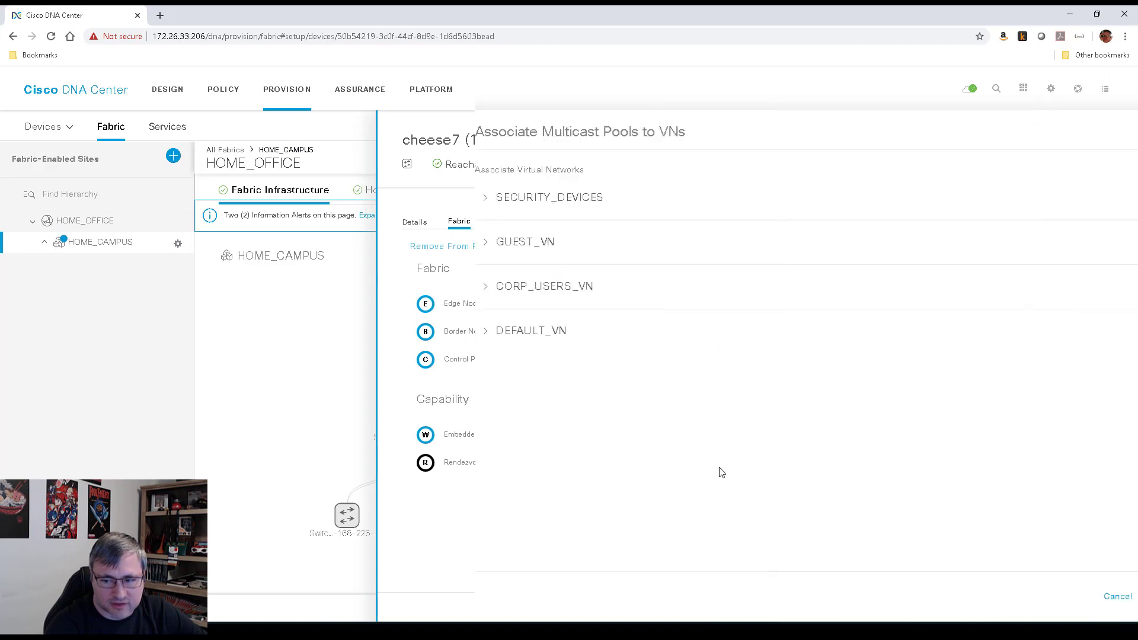
pyautogui.click(368, 286)
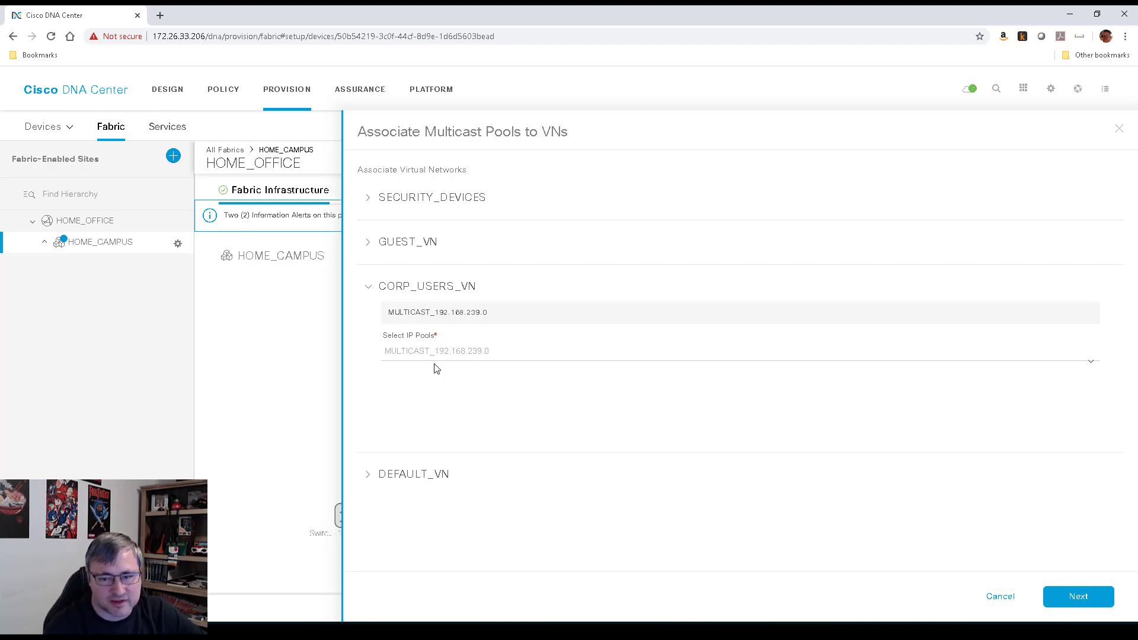
pyautogui.click(1085, 598)
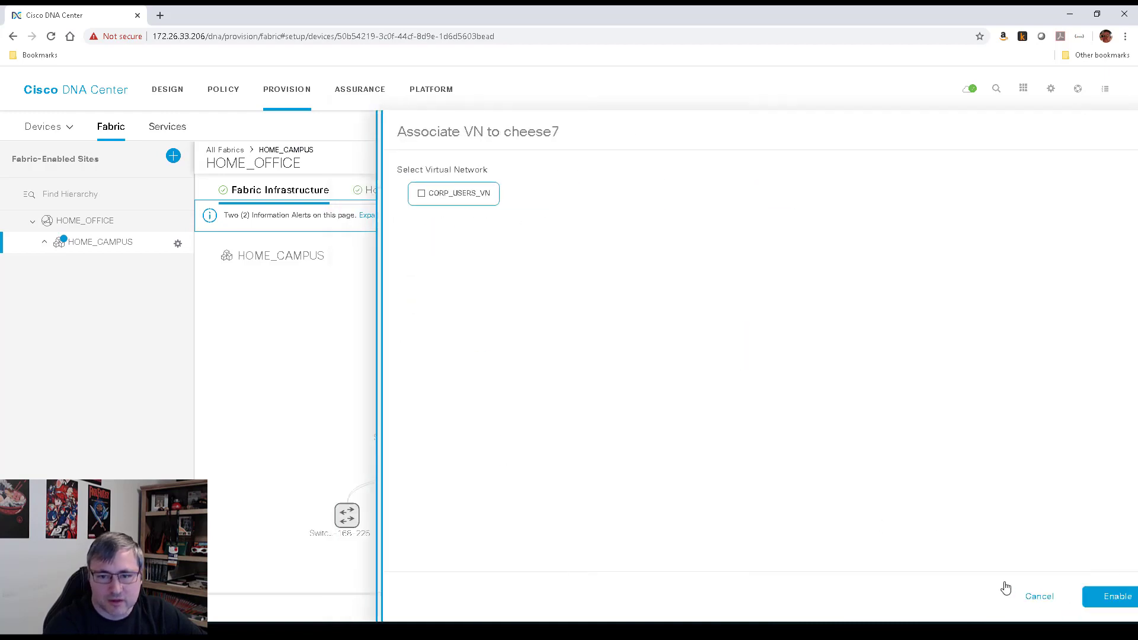
pyautogui.click(401, 202)
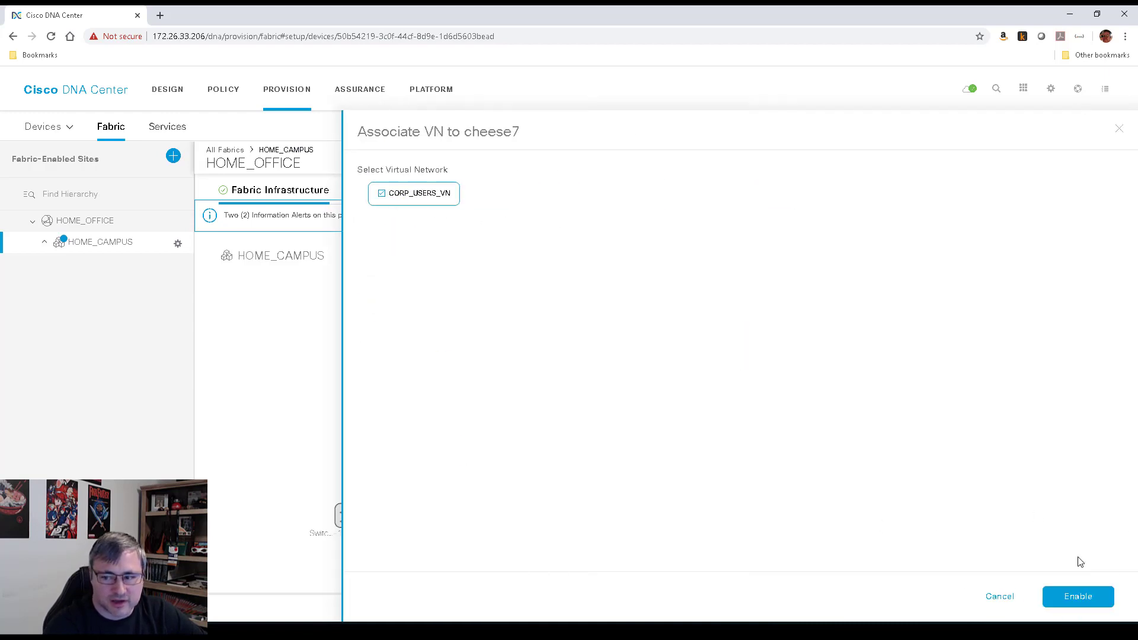
pyautogui.click(1080, 597)
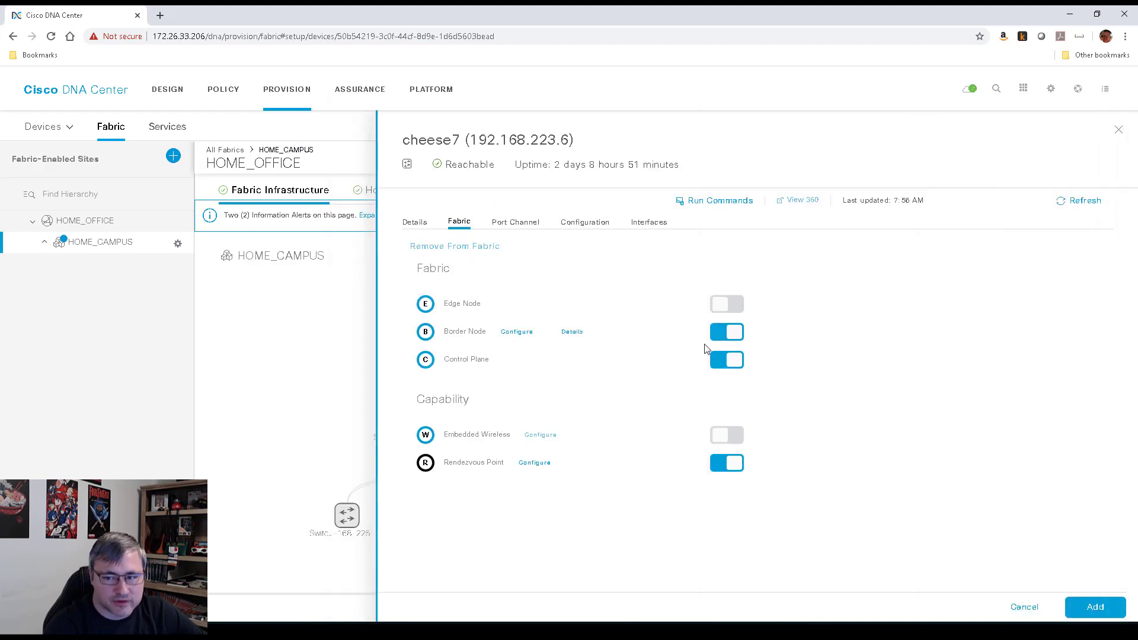
pyautogui.click(1101, 607)
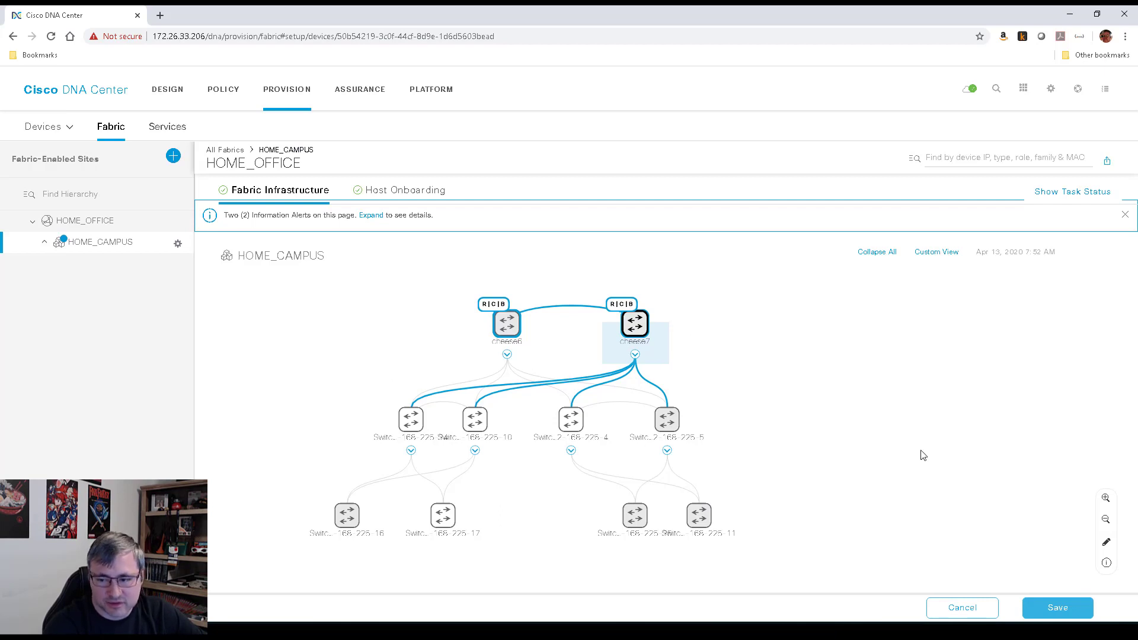
# Save and apply the fabric changes now, then bring the terminal window over the browser
pyautogui.click(1061, 611)
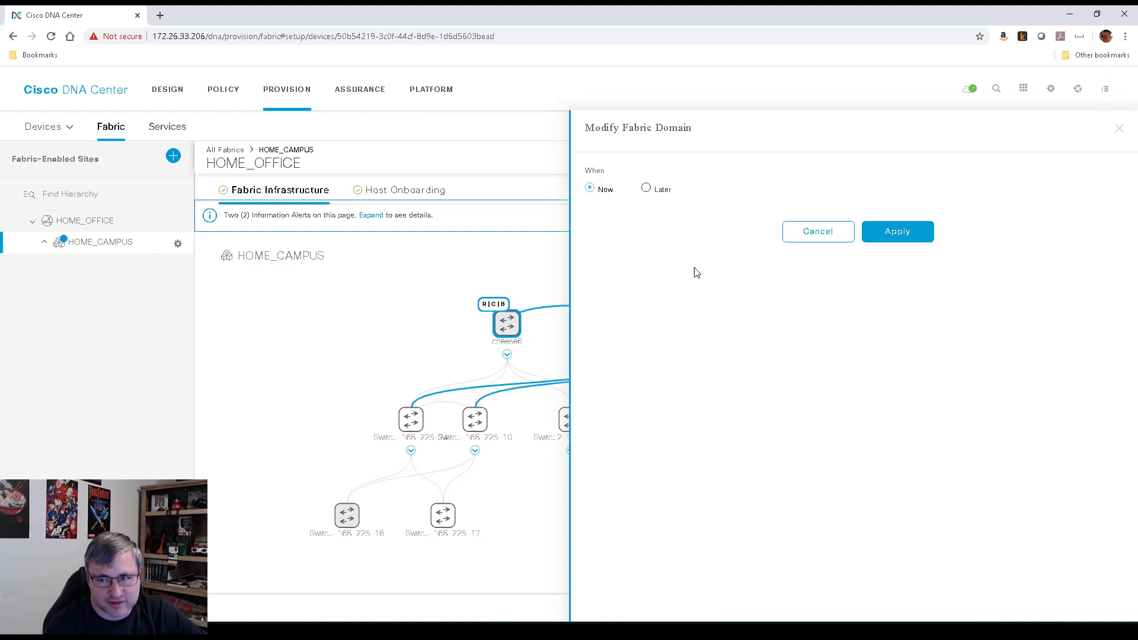
pyautogui.click(898, 232)
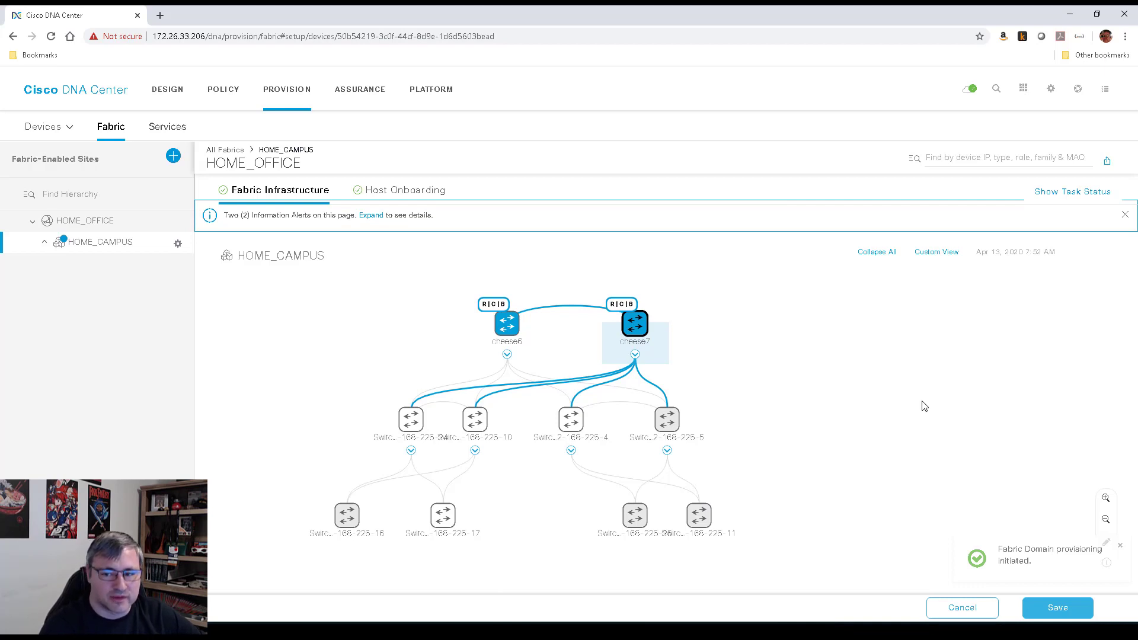
pyautogui.moveTo(199, 361)
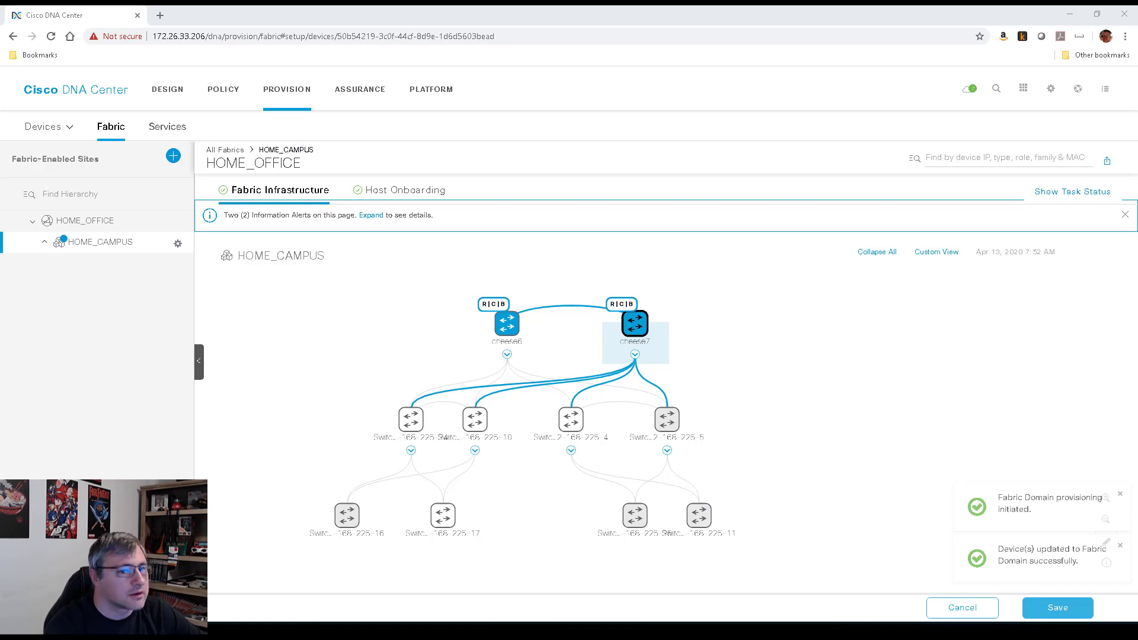
pyautogui.moveTo(256, 111); pyautogui.dragTo(199, 19)
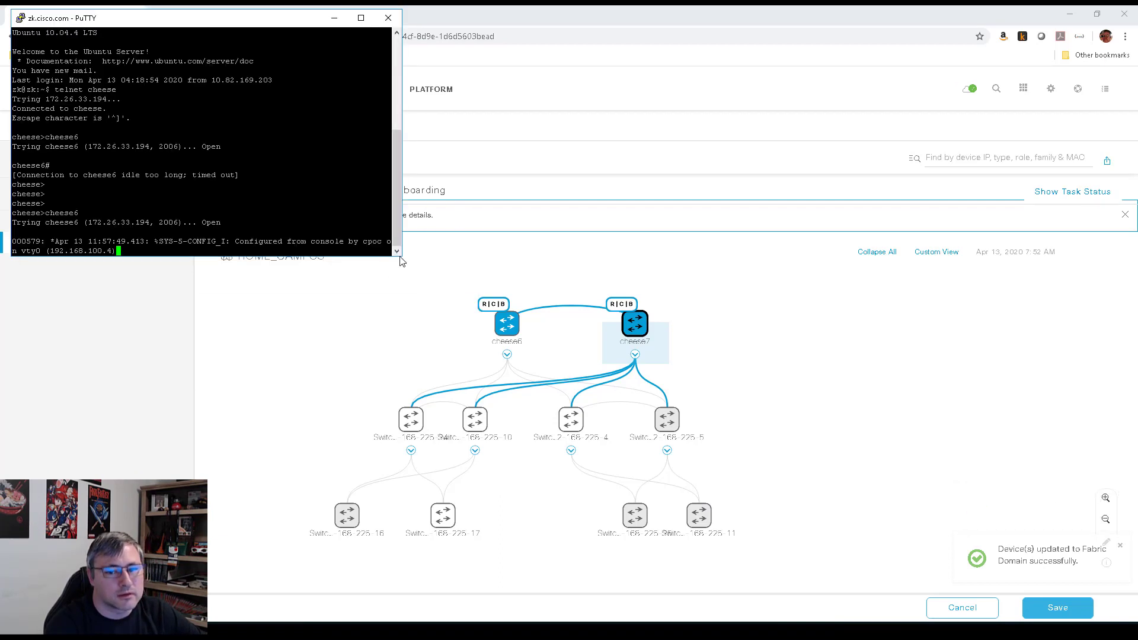
# Enlarge the PuTTY window on the right and show cheese6's LISP config with 'sh run | s lisp'
pyautogui.moveTo(299, 24); pyautogui.dragTo(989, 32)
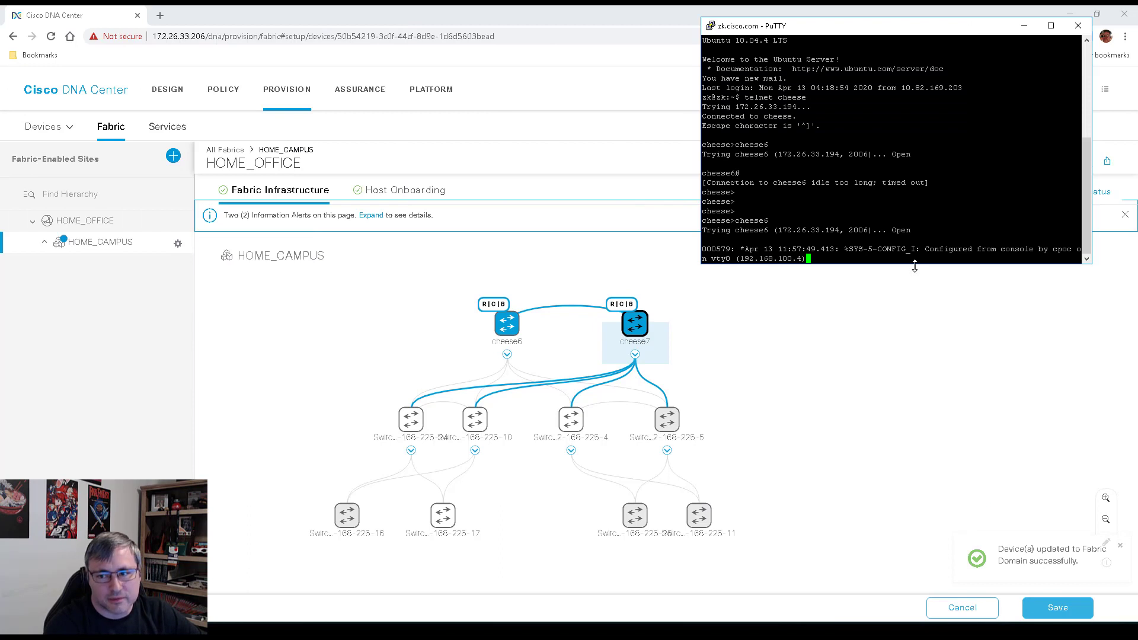
pyautogui.moveTo(915, 266); pyautogui.dragTo(916, 587)
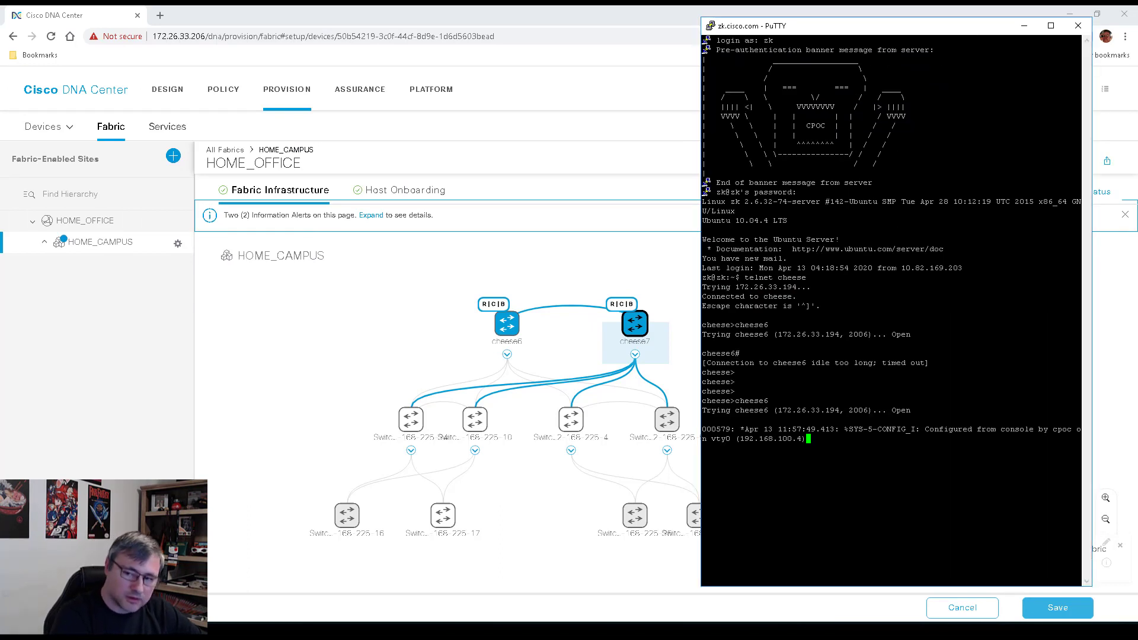
pyautogui.press('Return')
pyautogui.press('Return')
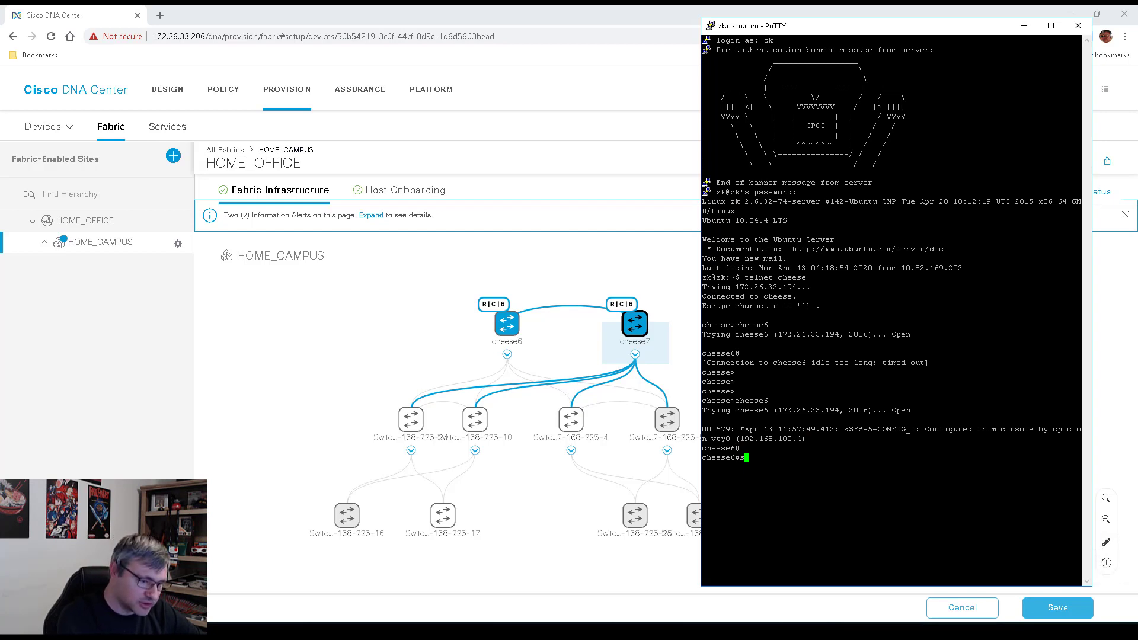
pyautogui.write('sh ')
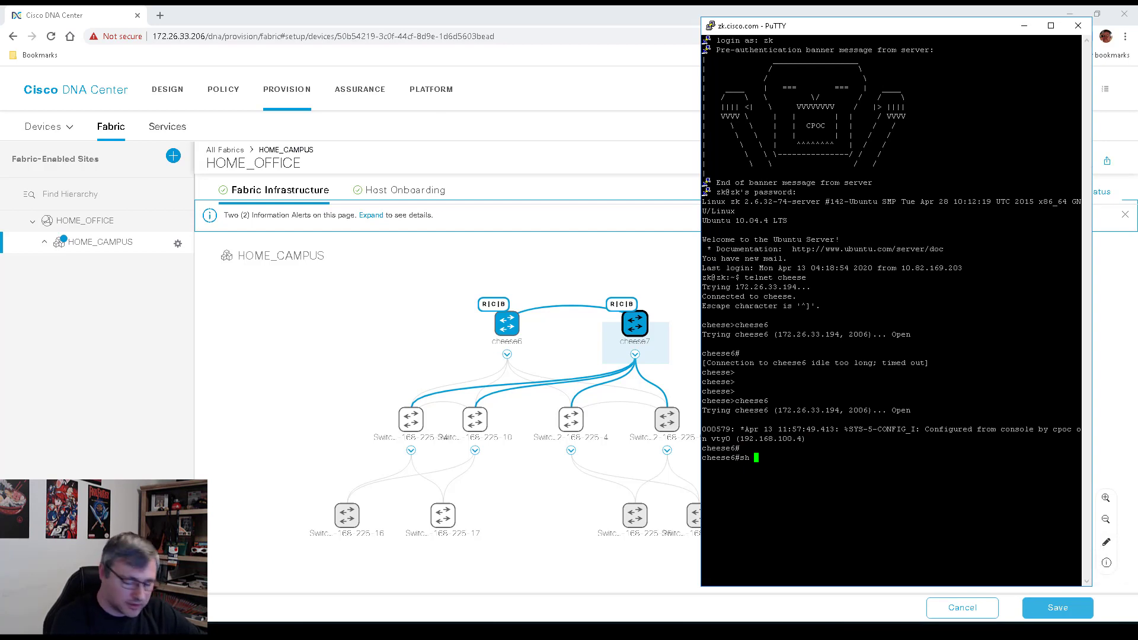
pyautogui.write('run')
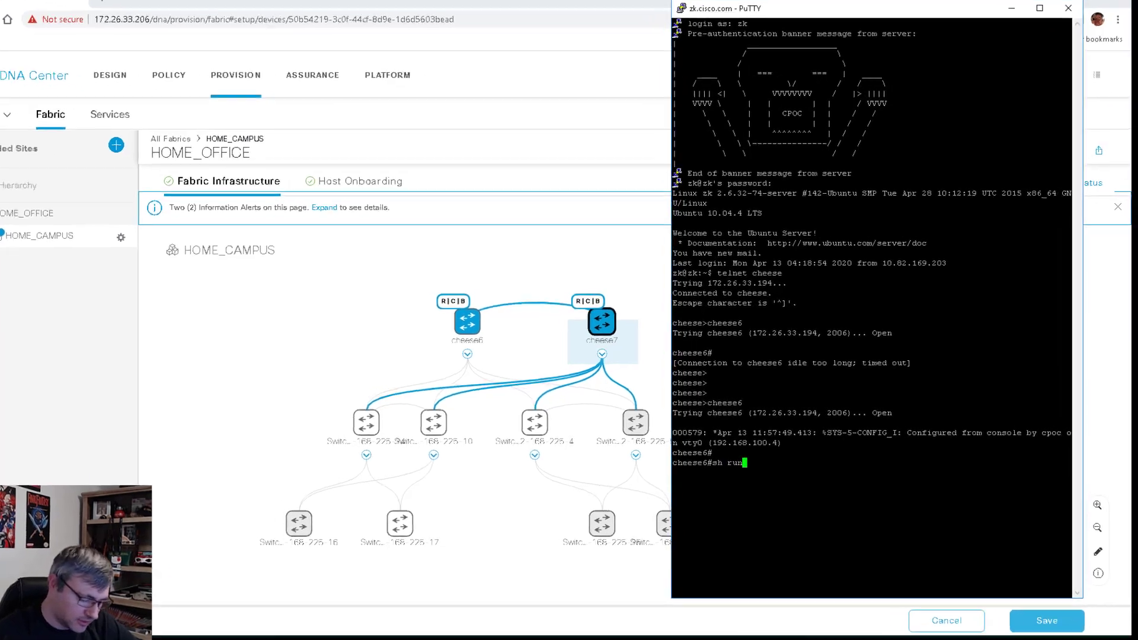
pyautogui.write(' | s lisp')
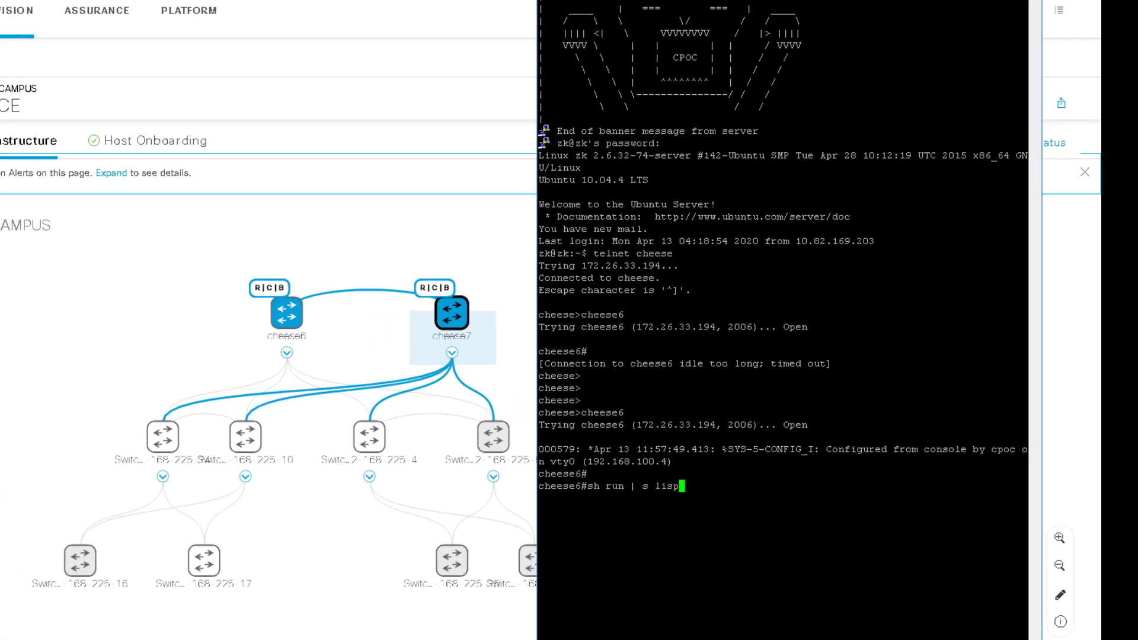
pyautogui.press('Return')
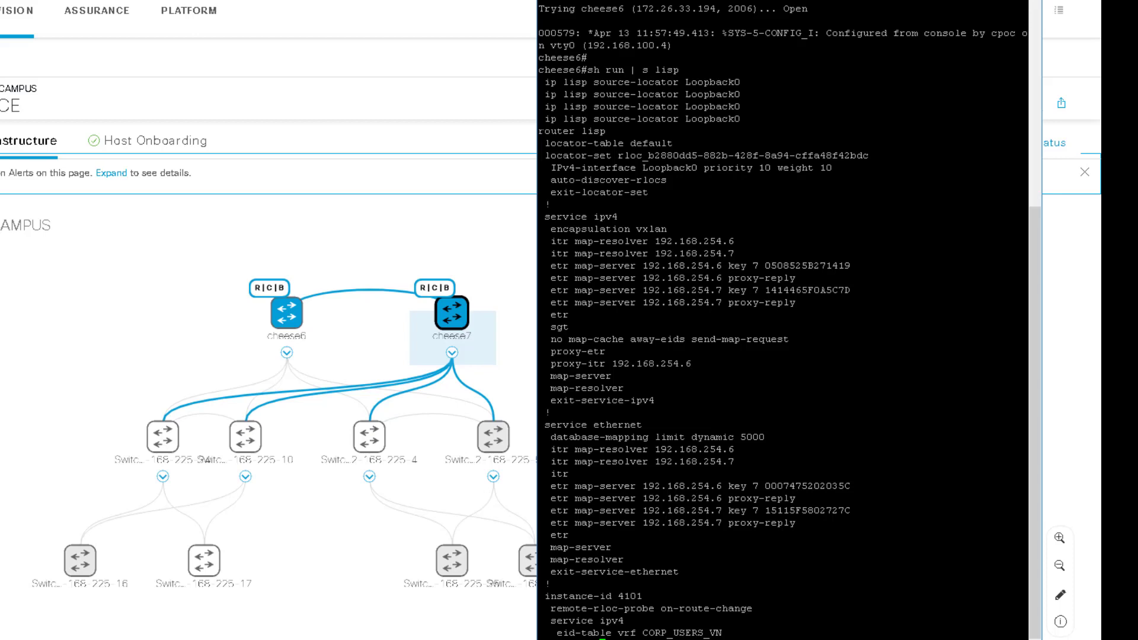
pyautogui.moveTo(541, 129); pyautogui.dragTo(850, 634)
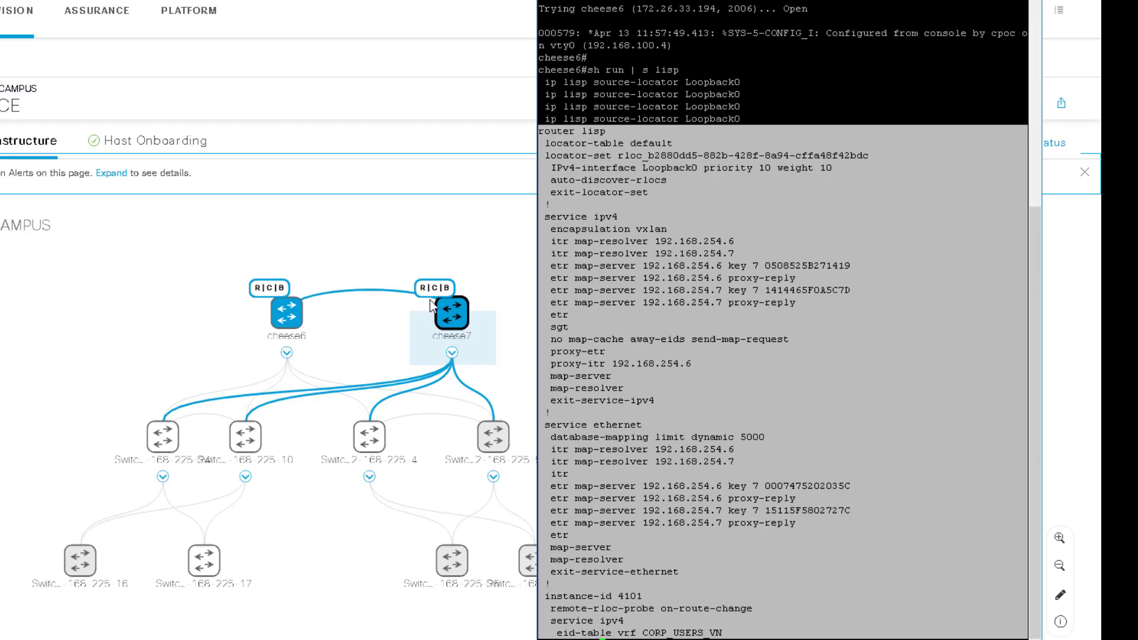
pyautogui.click(602, 181)
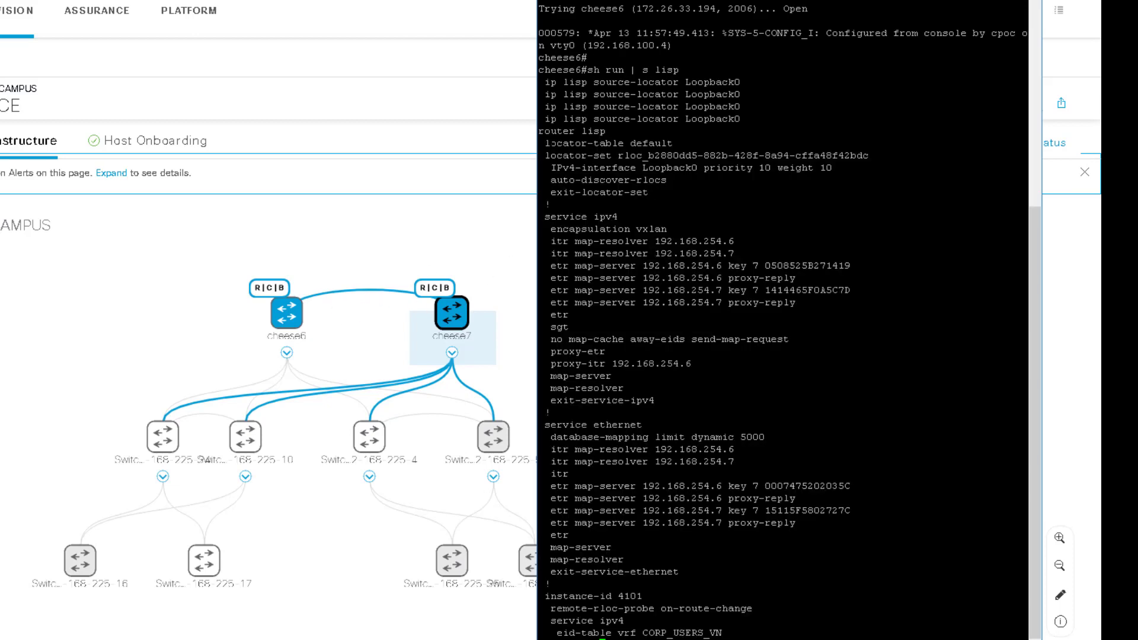
pyautogui.moveTo(540, 131); pyautogui.dragTo(880, 631)
pyautogui.click(796, 434)
pyautogui.moveTo(556, 229); pyautogui.dragTo(752, 329)
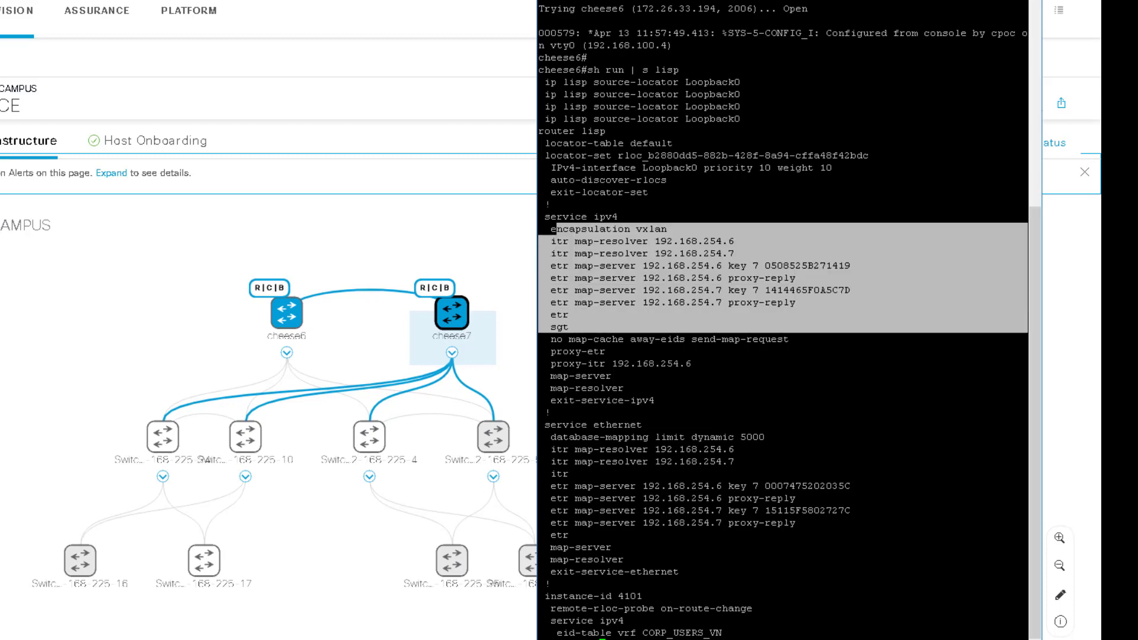
pyautogui.scroll(-7, 782, 320)
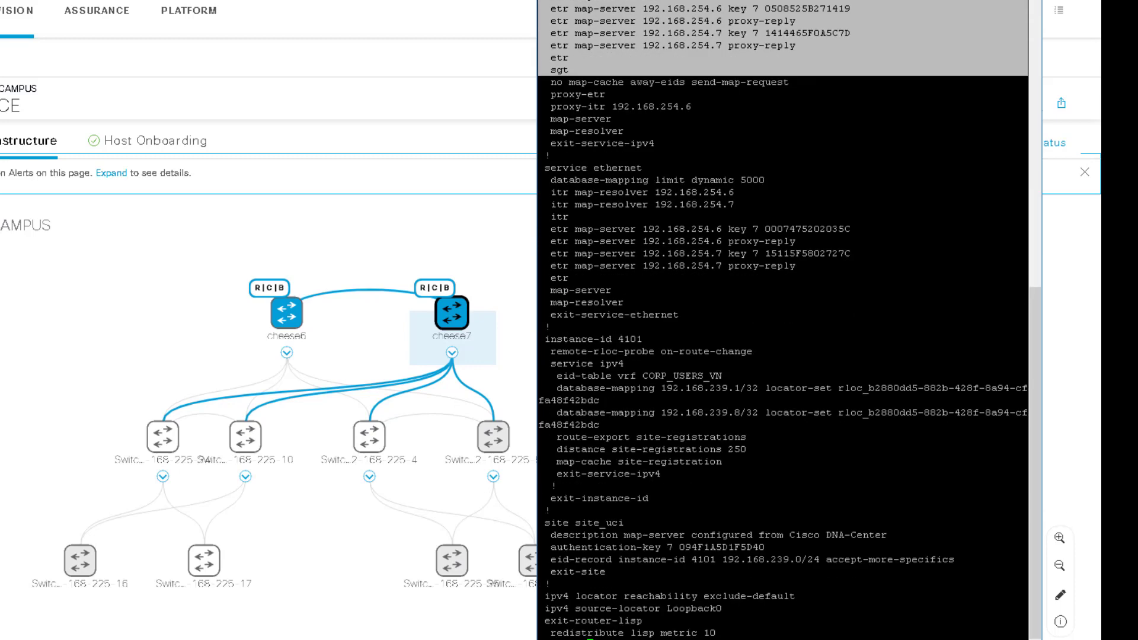
pyautogui.moveTo(550, 290); pyautogui.dragTo(775, 445)
pyautogui.click(776, 445)
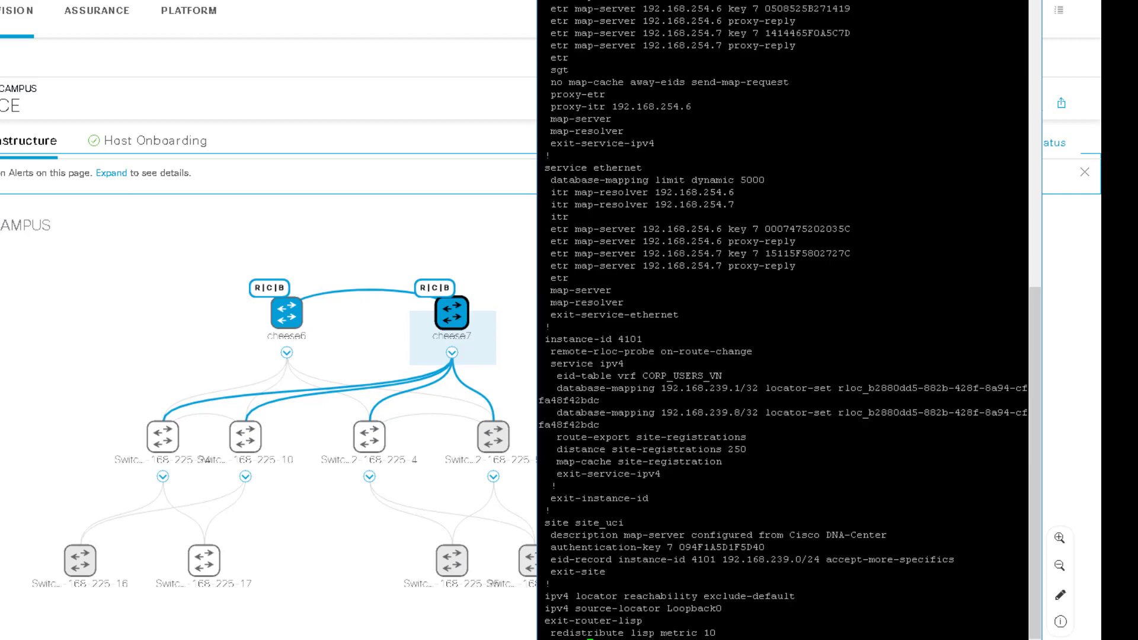
pyautogui.moveTo(556, 340); pyautogui.dragTo(827, 376)
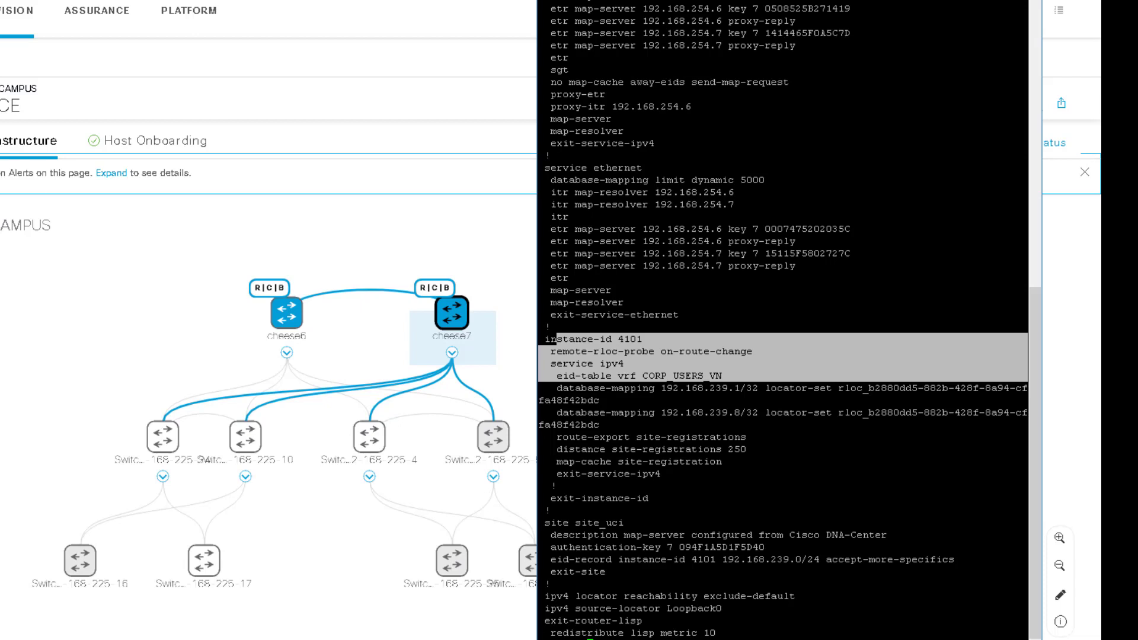
pyautogui.moveTo(673, 388); pyautogui.dragTo(815, 433)
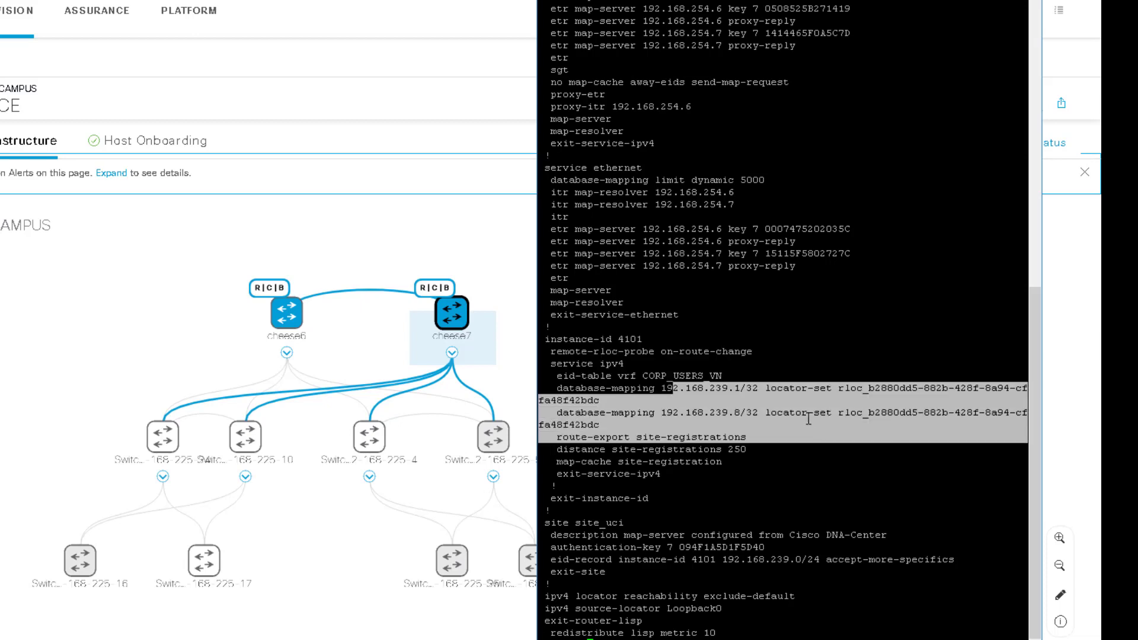
pyautogui.moveTo(545, 339); pyautogui.dragTo(706, 427)
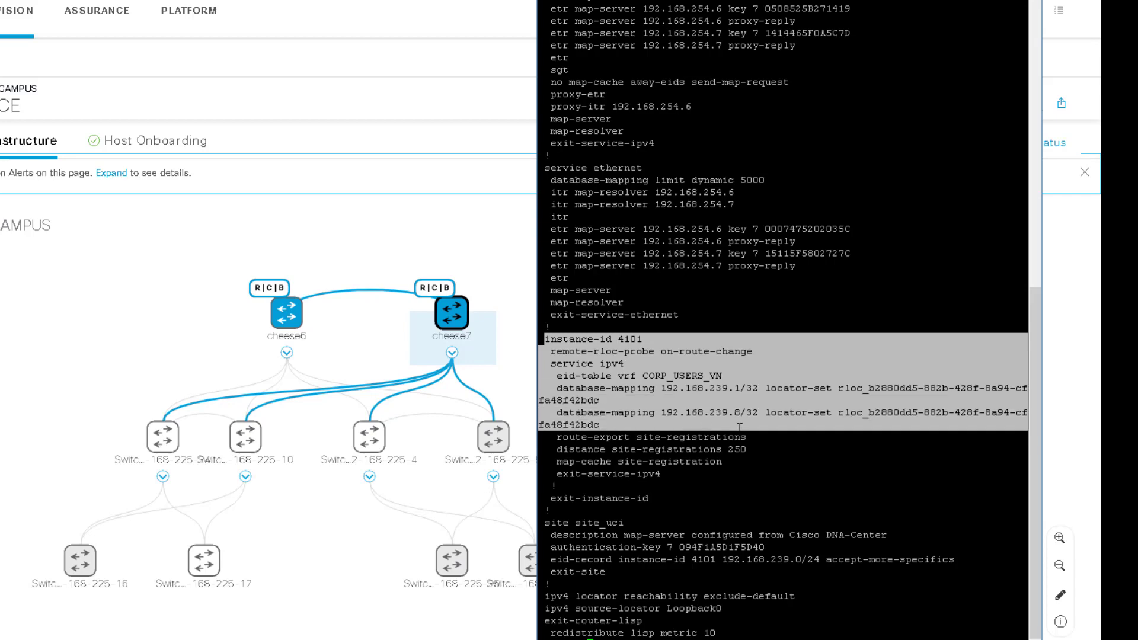
pyautogui.moveTo(570, 216); pyautogui.dragTo(752, 560)
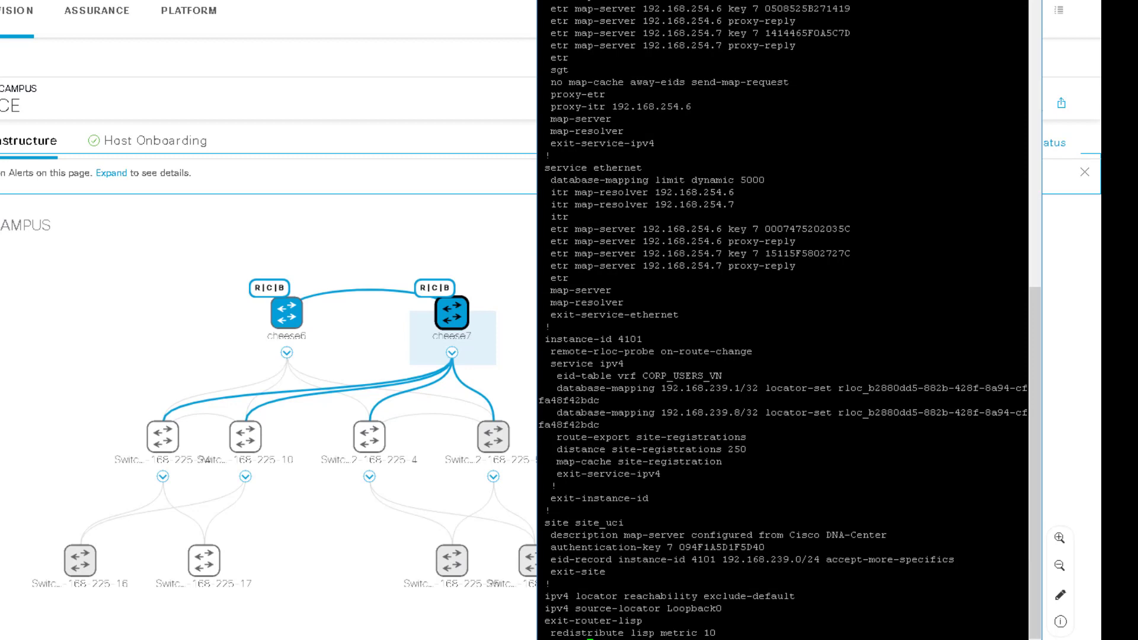
pyautogui.hotkey('shift', 'pageup')
pyautogui.hotkey('shift', 'pagedown')
pyautogui.moveTo(550, 180); pyautogui.dragTo(846, 293)
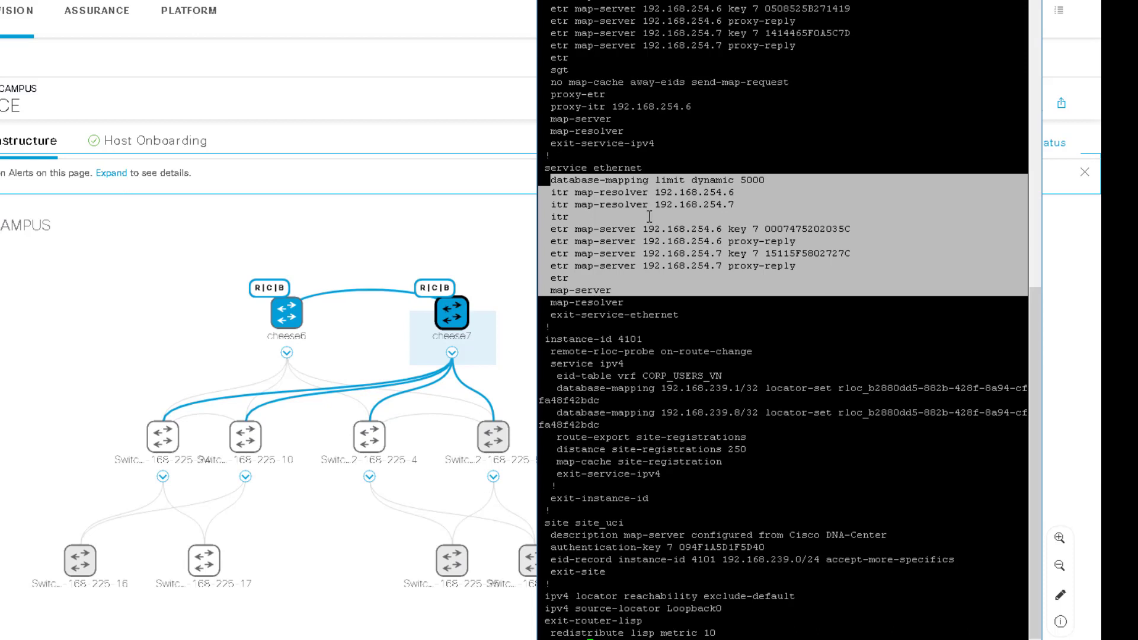
pyautogui.moveTo(651, 192); pyautogui.dragTo(739, 190)
pyautogui.moveTo(644, 204); pyautogui.dragTo(757, 202)
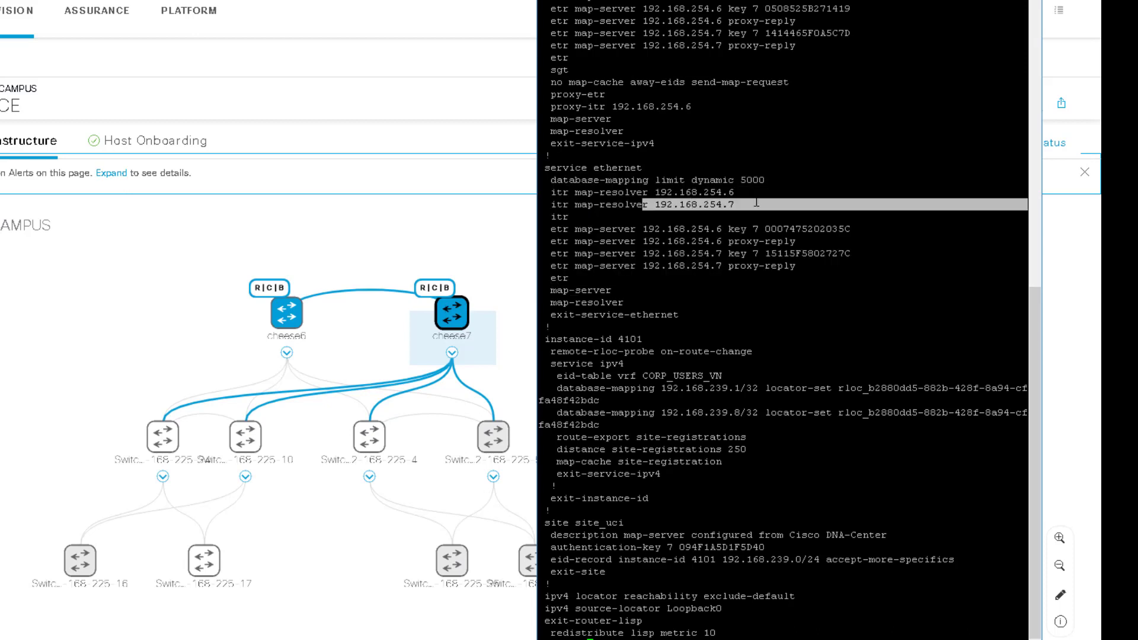
pyautogui.click(756, 204)
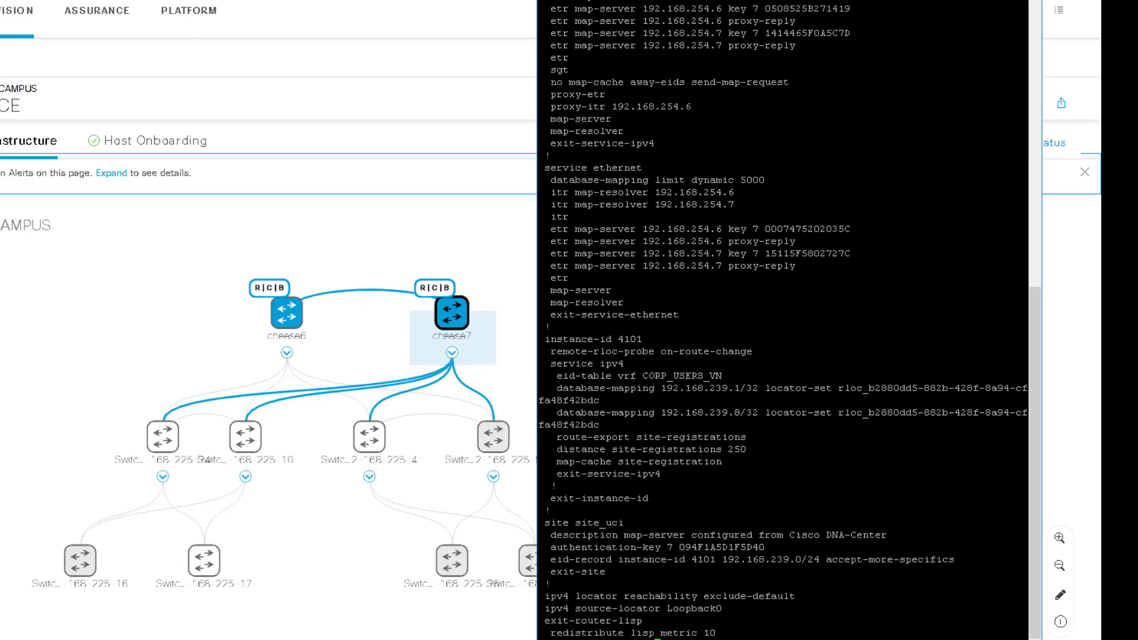
# Display cheese6's MSDP config and highlight the peer 192.168.254.7, Loopback0 and CORP_USERS_VN lines
pyautogui.press('Return')
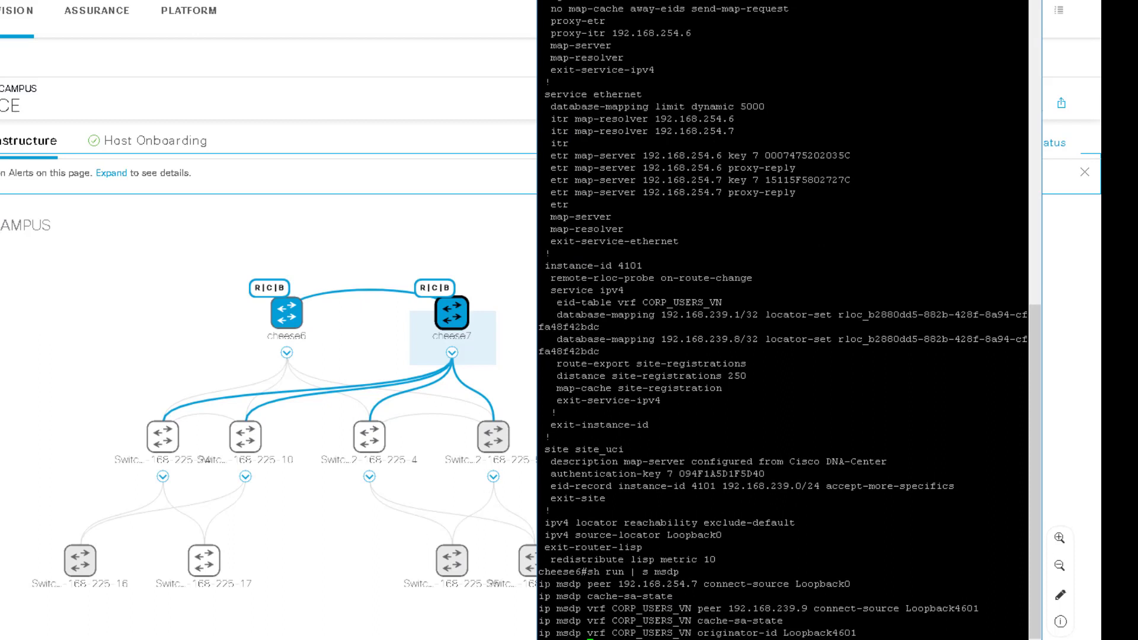
pyautogui.moveTo(540, 584); pyautogui.dragTo(869, 584)
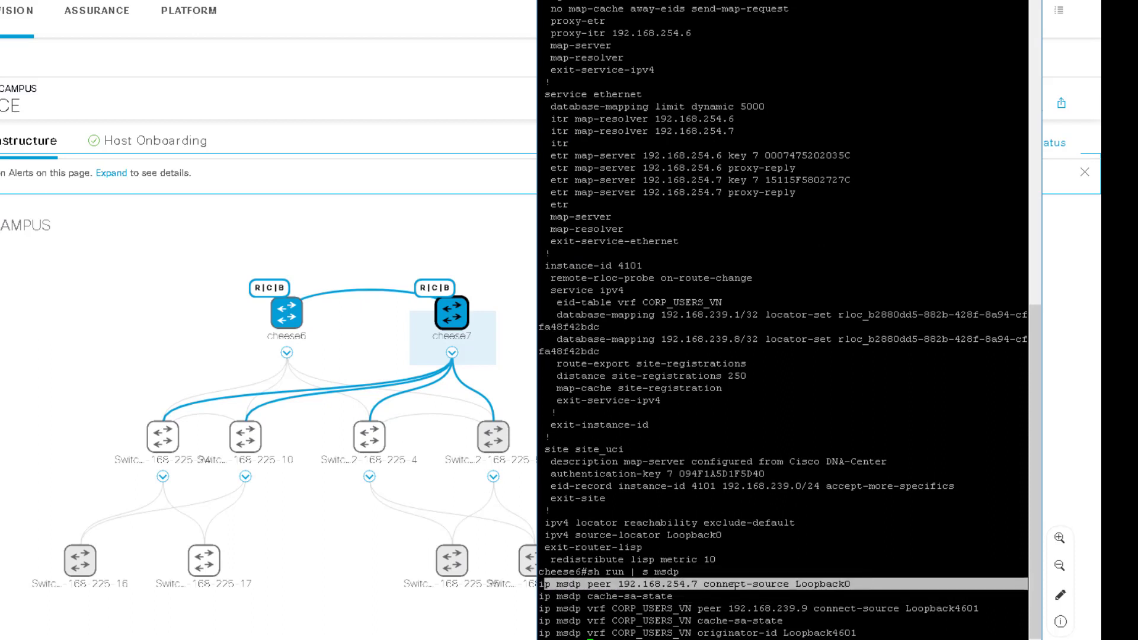
pyautogui.click(803, 584)
pyautogui.moveTo(797, 585); pyautogui.dragTo(857, 584)
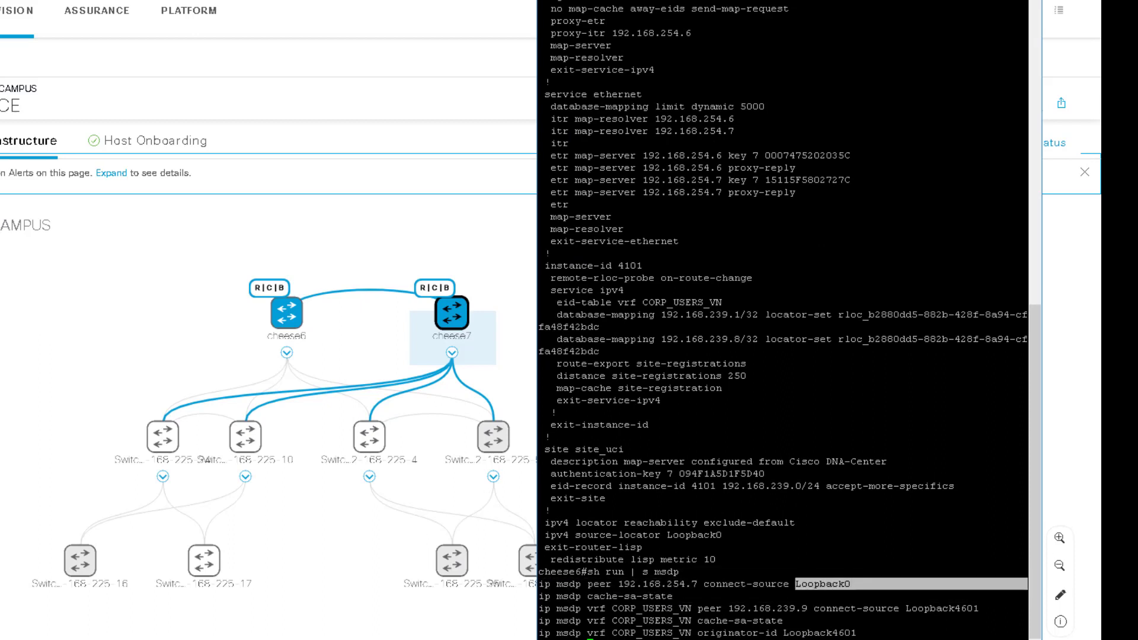
pyautogui.click(854, 586)
pyautogui.moveTo(541, 596); pyautogui.dragTo(912, 635)
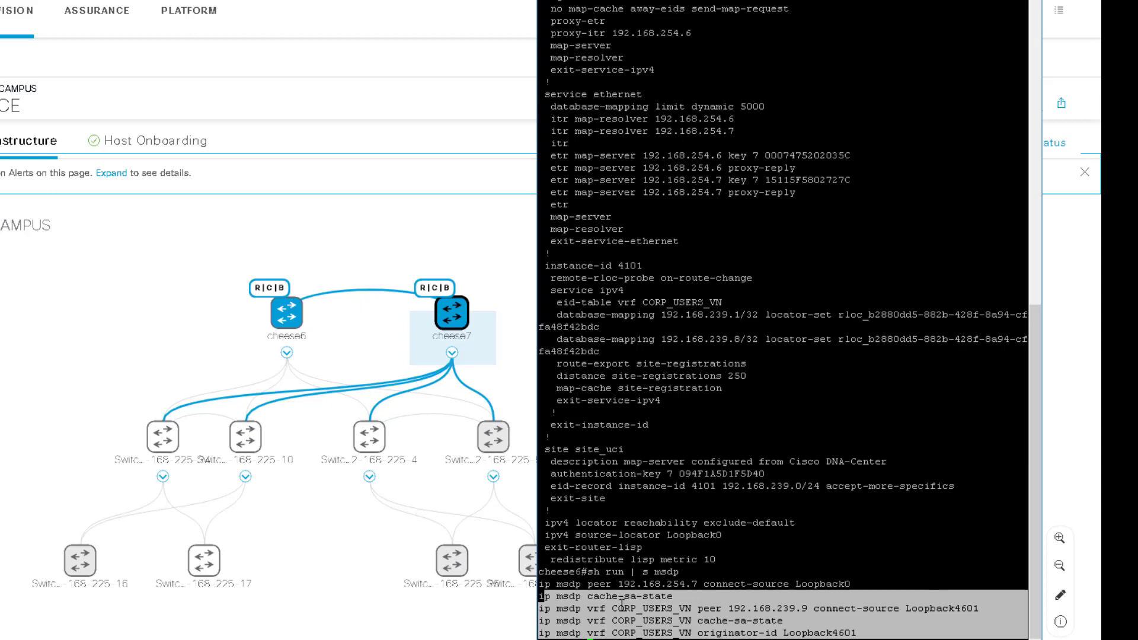
pyautogui.moveTo(541, 595); pyautogui.dragTo(909, 633)
pyautogui.click(783, 637)
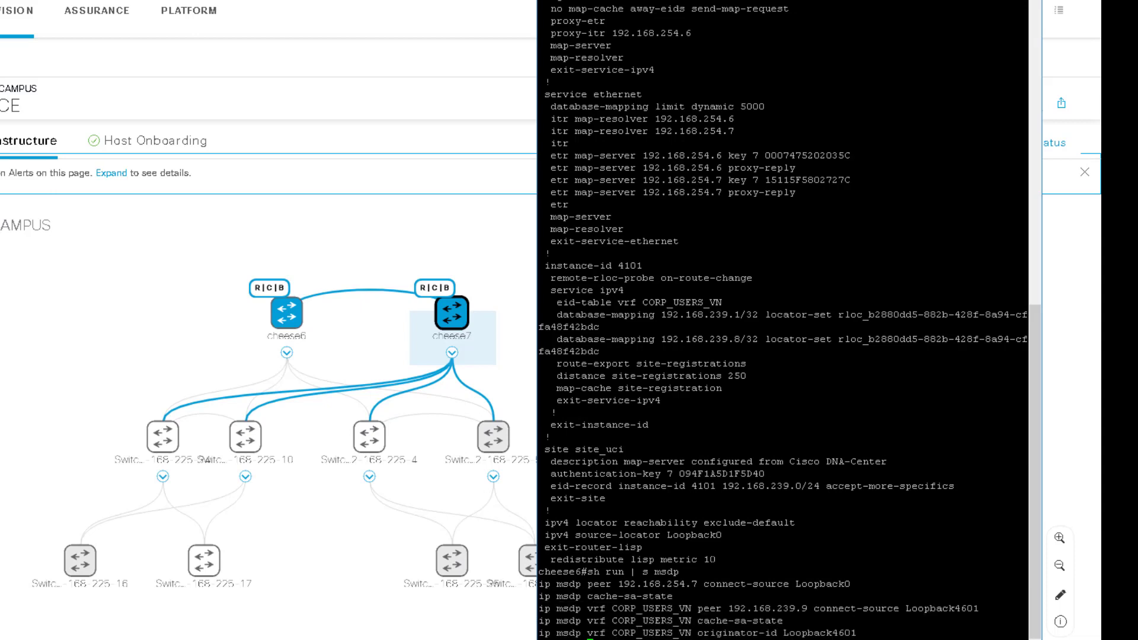
pyautogui.press('Return')
pyautogui.press('Return')
pyautogui.press('Return')
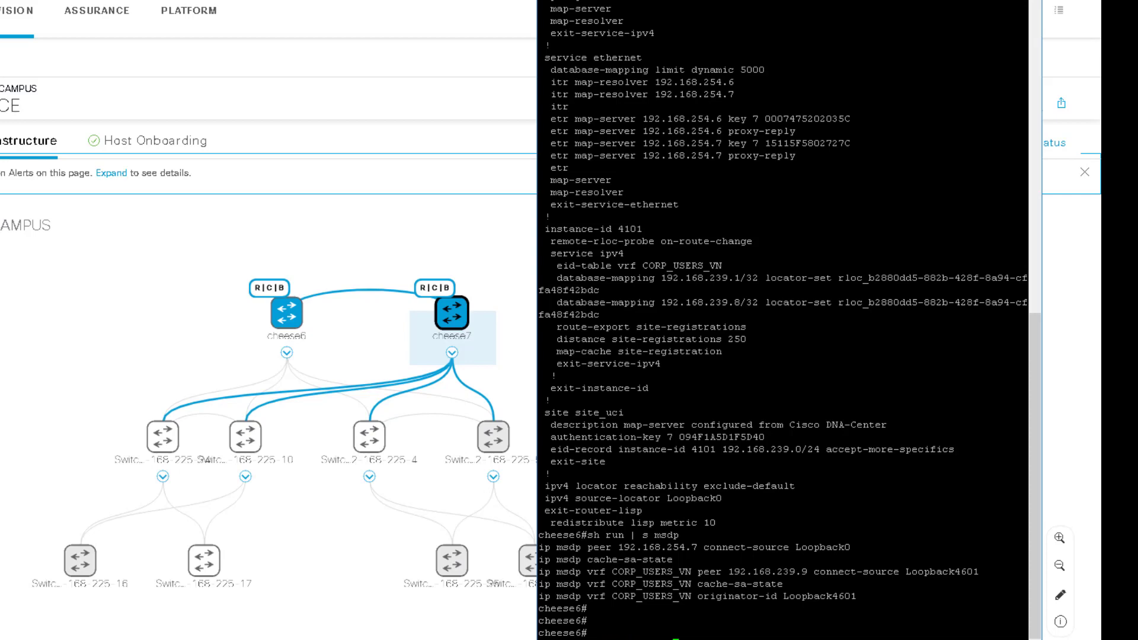
# Run 'sh run | s bgp' and highlight the neighbor, router bgp 65020 and CORP_USERS_VN sections
pyautogui.write('sh run | s bgp')
pyautogui.press('Return')
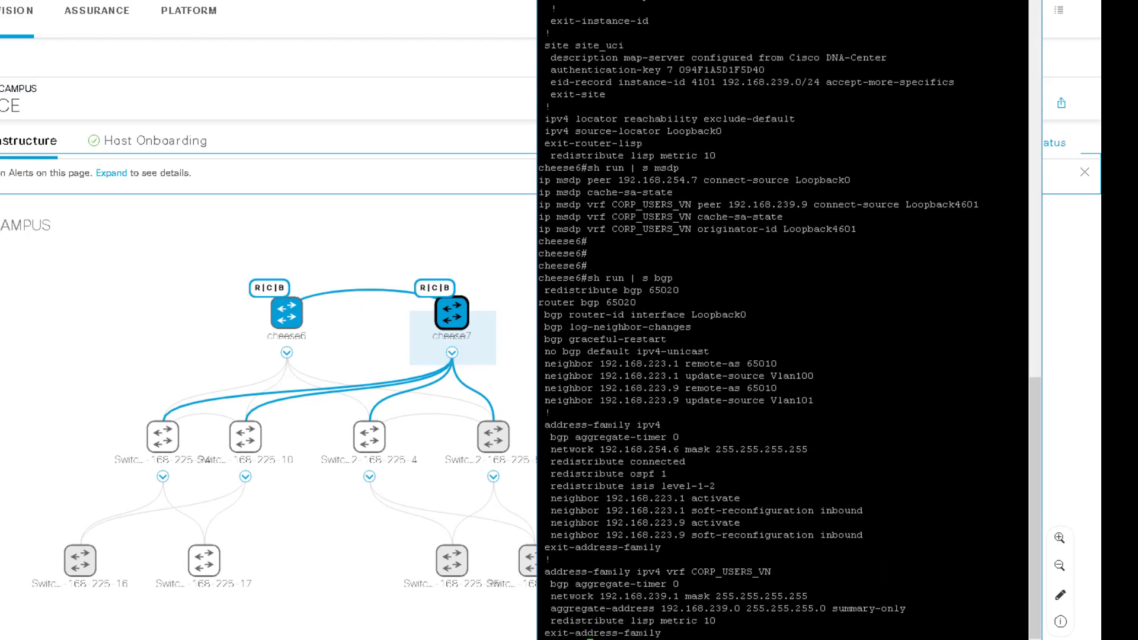
pyautogui.moveTo(545, 474); pyautogui.dragTo(899, 510)
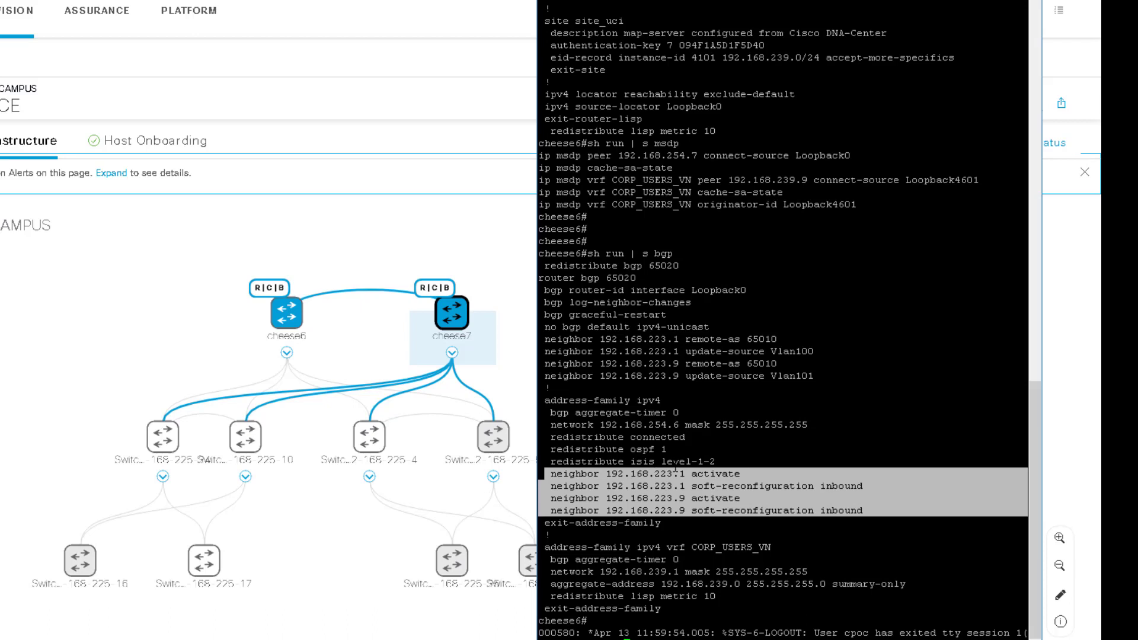
pyautogui.moveTo(547, 474); pyautogui.dragTo(966, 507)
pyautogui.moveTo(546, 425); pyautogui.dragTo(844, 523)
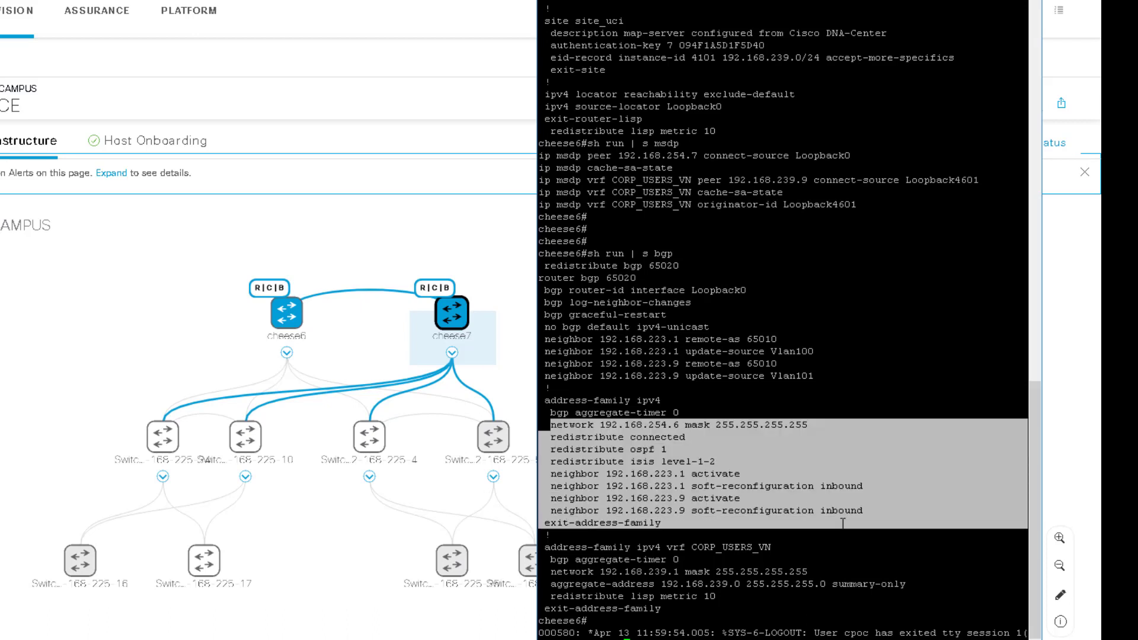
pyautogui.click(699, 472)
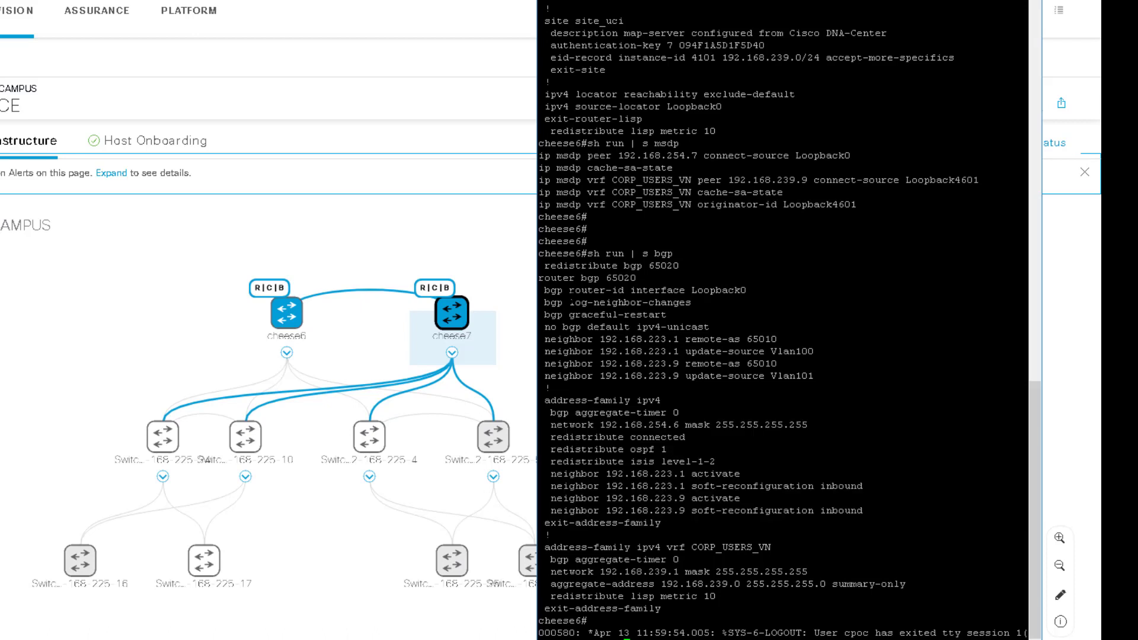
pyautogui.moveTo(544, 278); pyautogui.dragTo(671, 278)
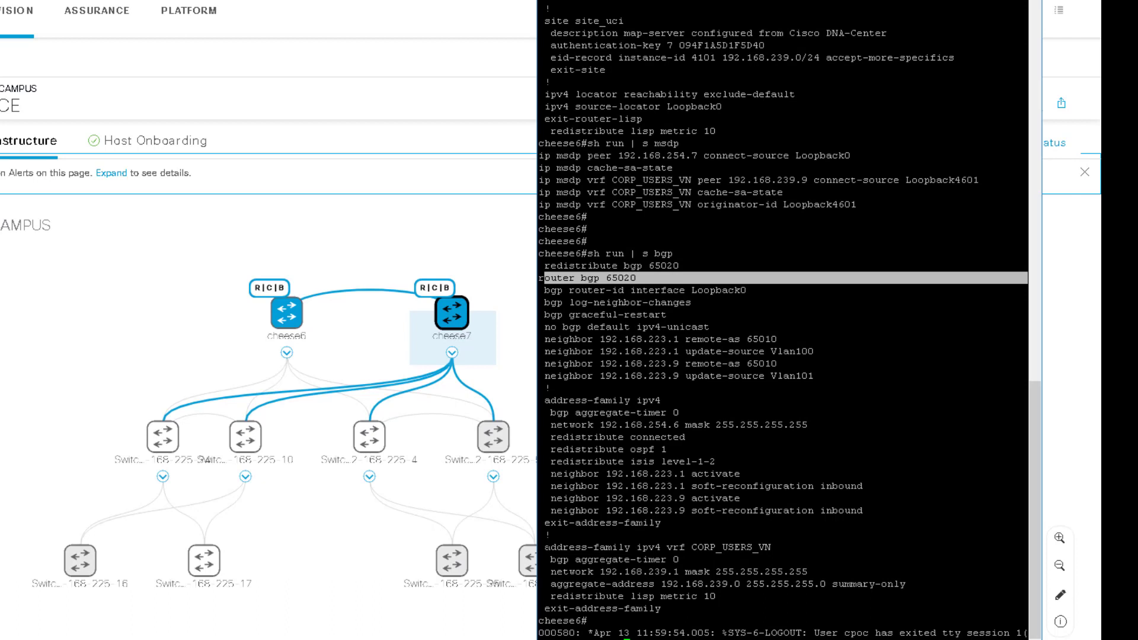
pyautogui.moveTo(544, 548); pyautogui.dragTo(909, 597)
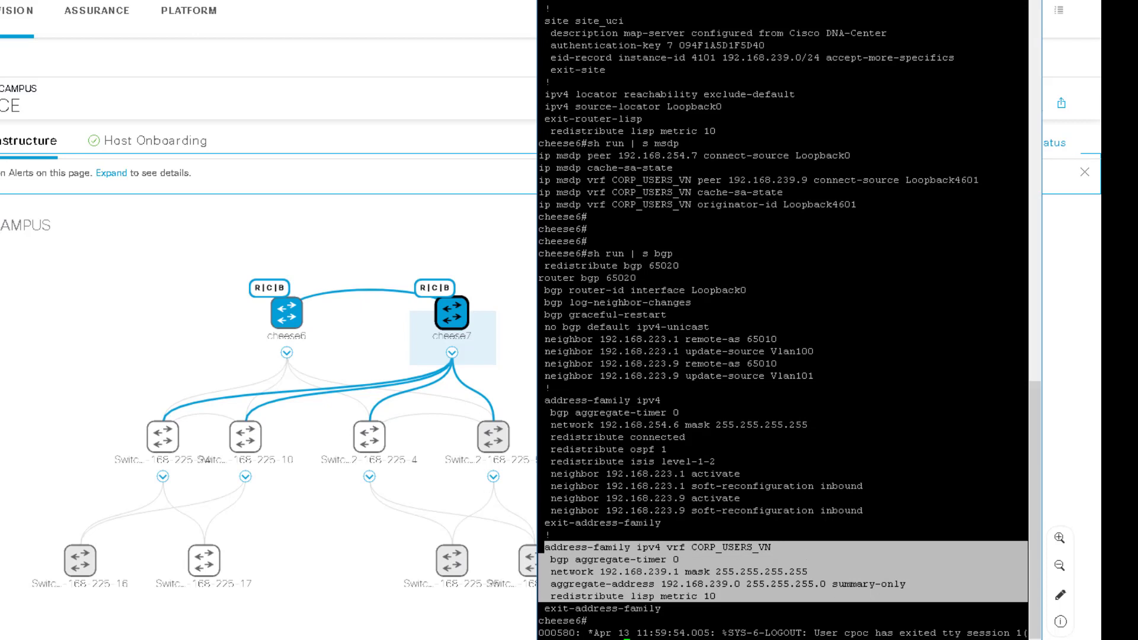
pyautogui.moveTo(545, 548); pyautogui.dragTo(787, 599)
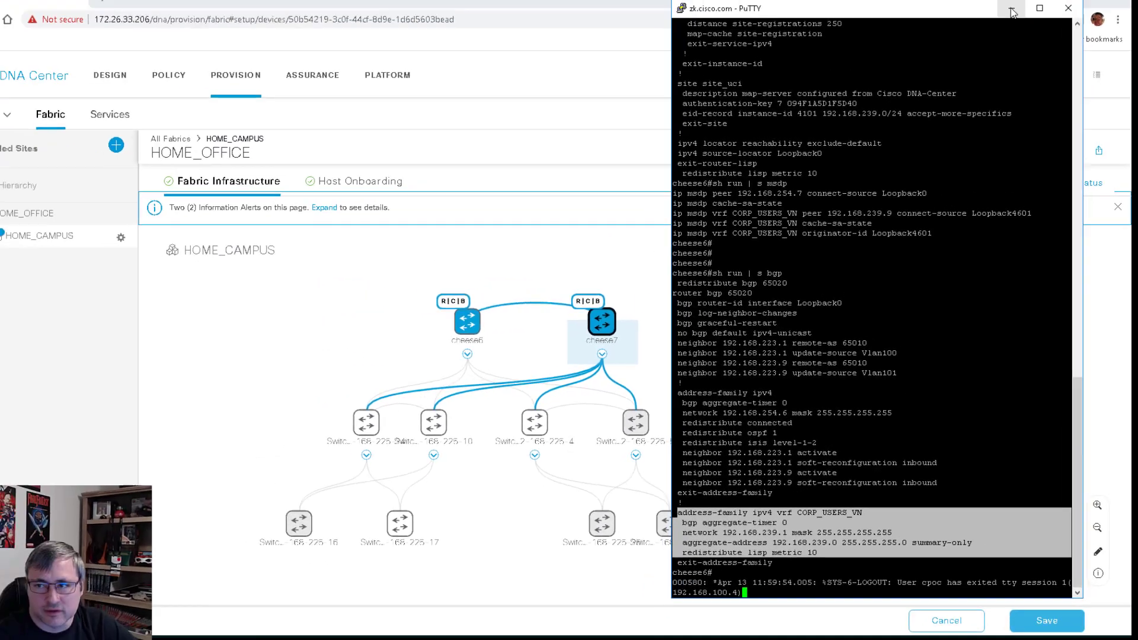
# Back in the fabric map, add switches 192.168.225.16 and 192.168.225.17 as edge nodes
pyautogui.click(1012, 8)
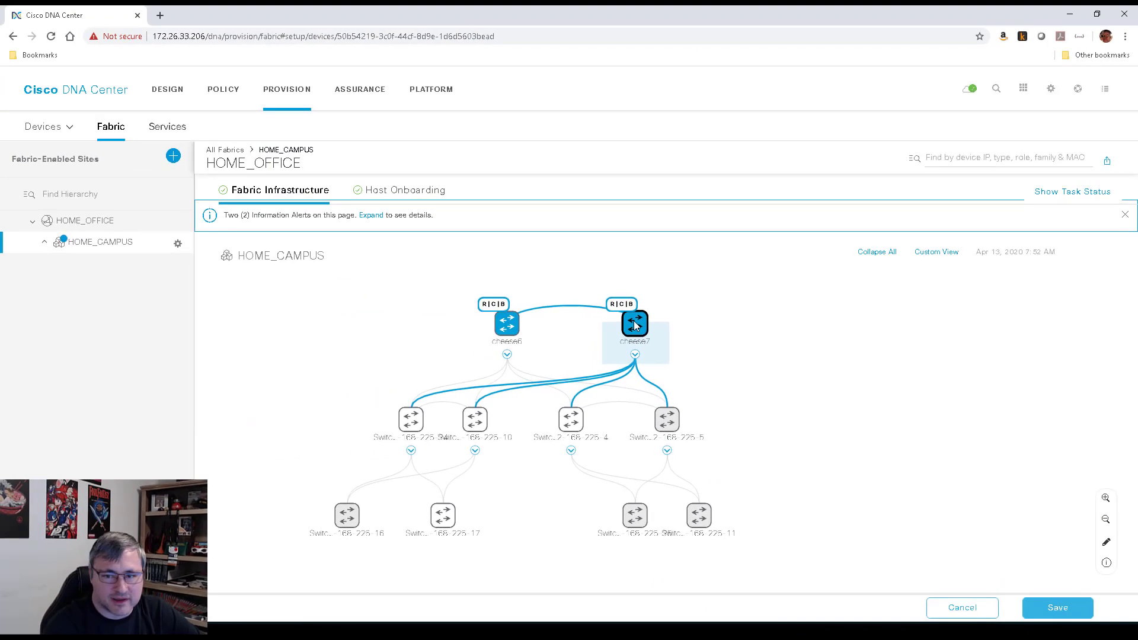
pyautogui.click(421, 315)
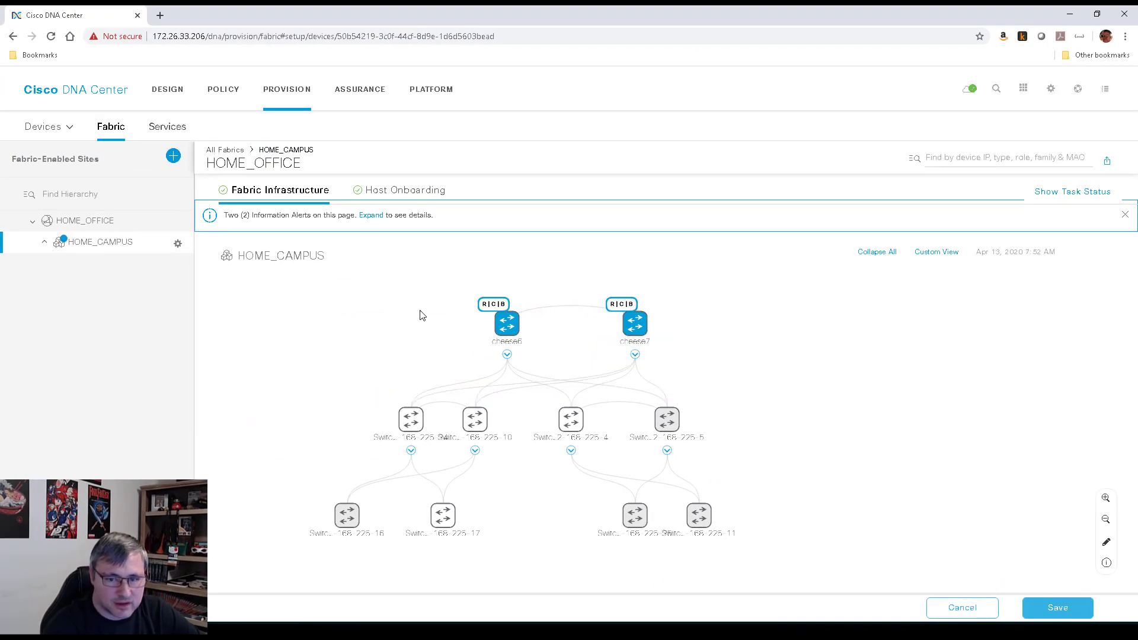
pyautogui.click(345, 519)
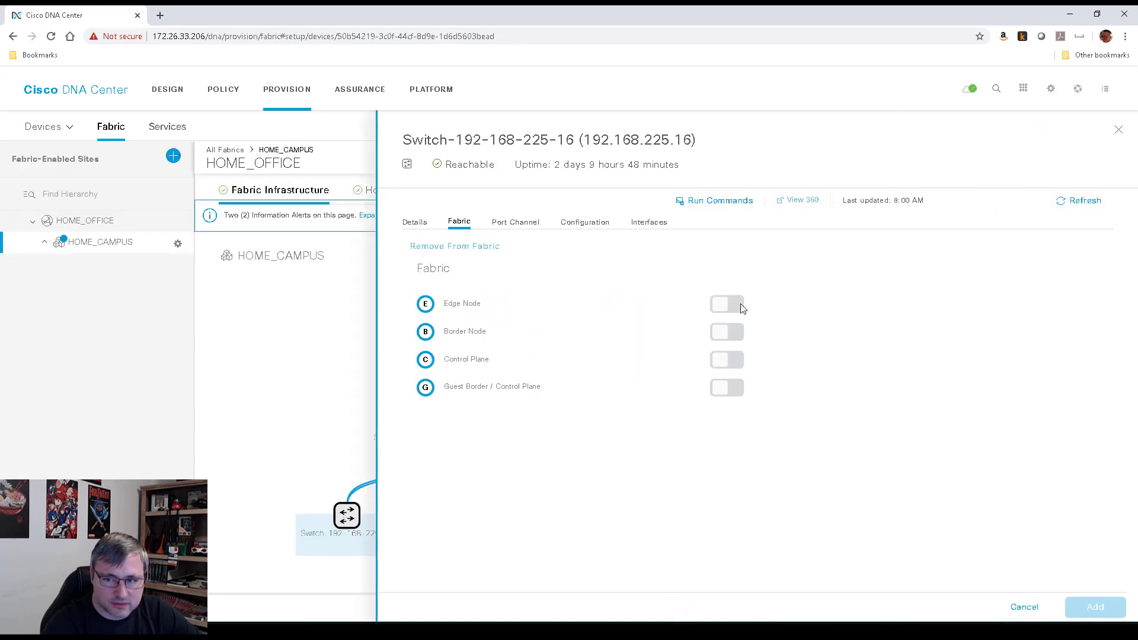
pyautogui.click(742, 308)
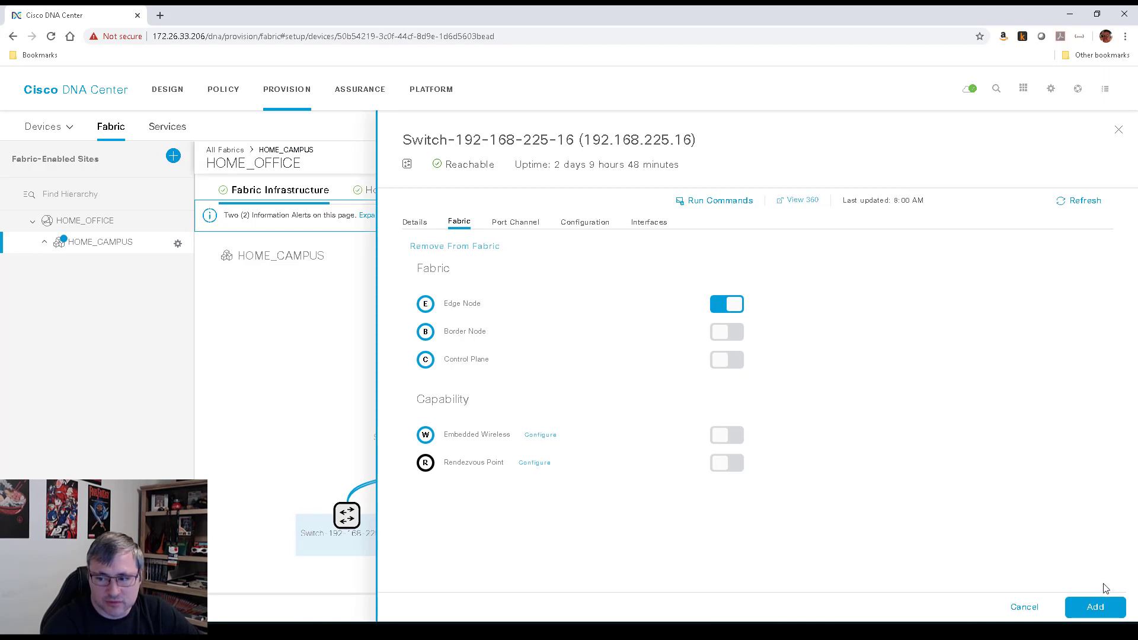
pyautogui.click(1095, 607)
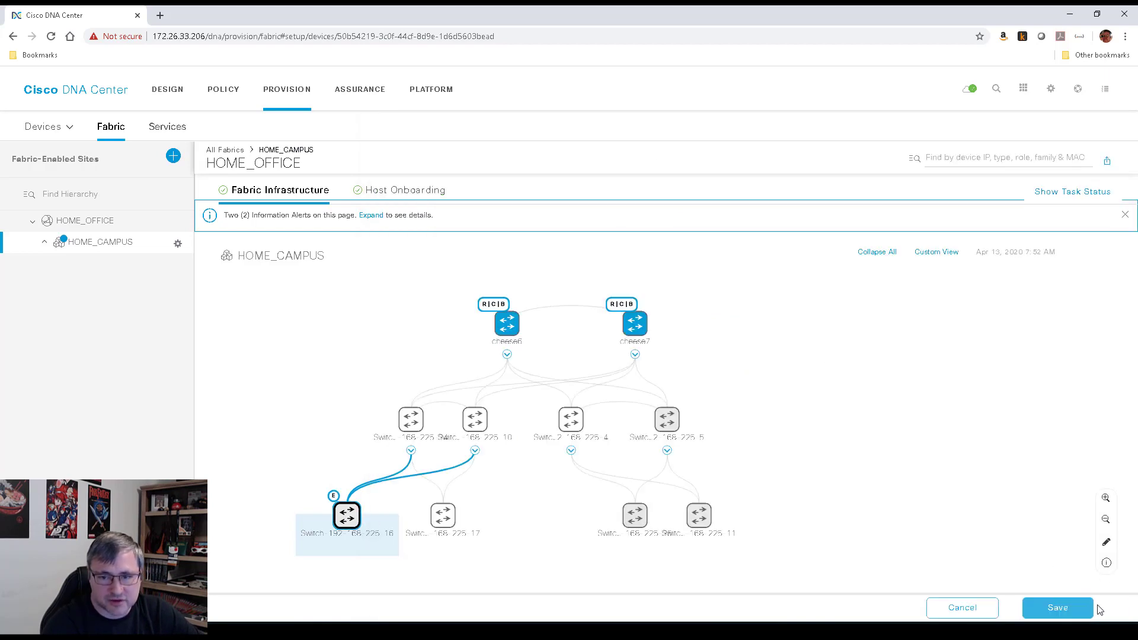
pyautogui.click(442, 517)
pyautogui.click(733, 304)
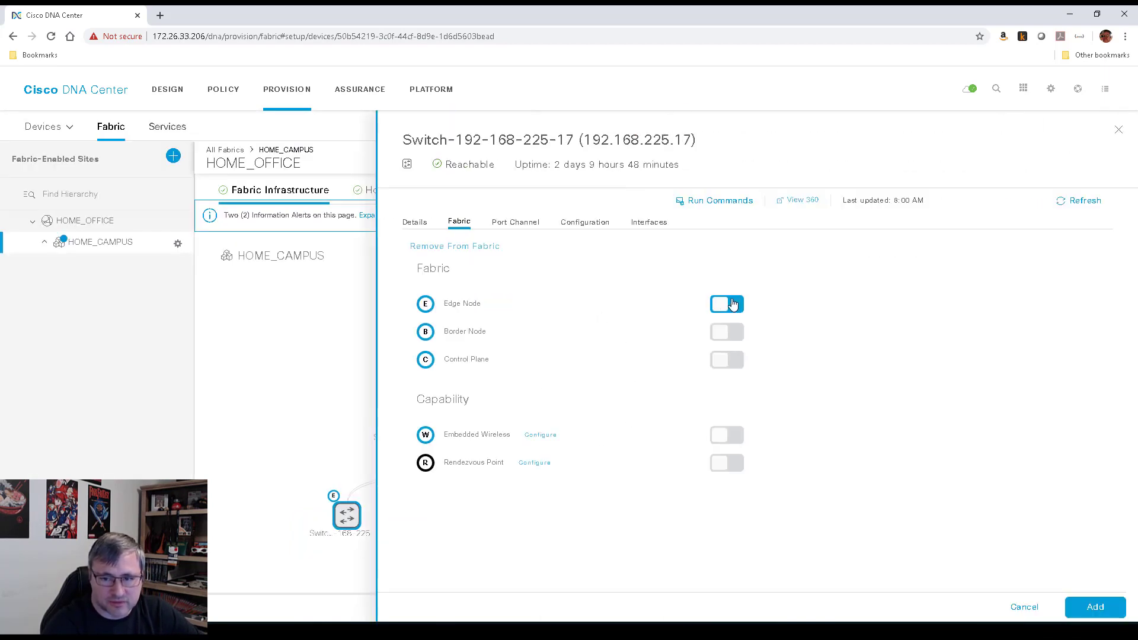
pyautogui.click(1096, 608)
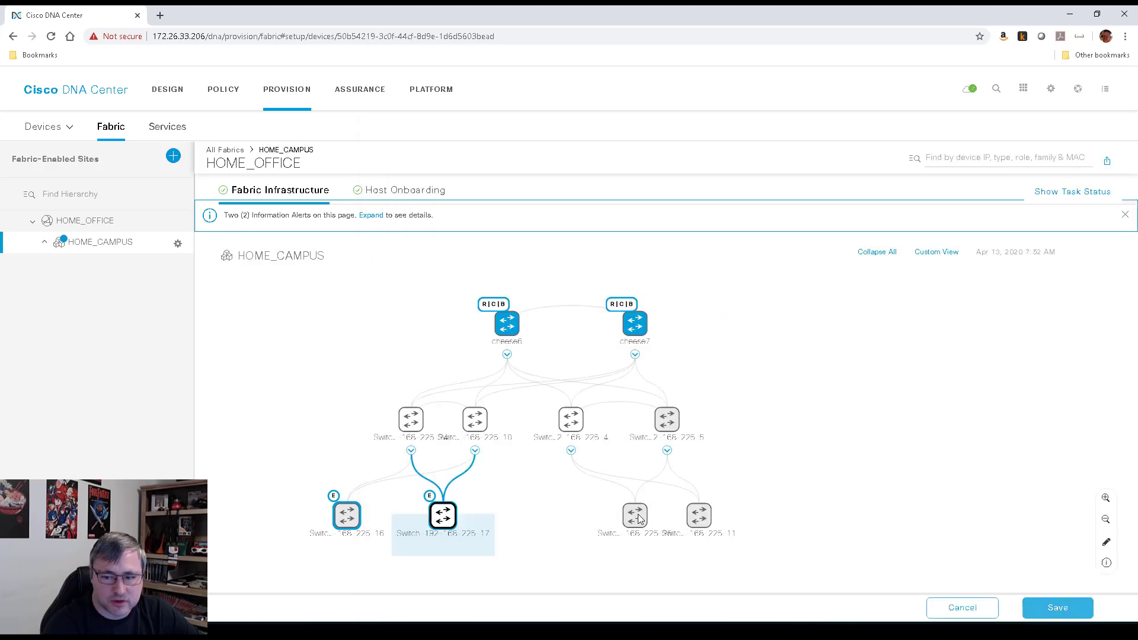
# Add switches 192.168.225.25 and 192.168.225.11 to the fabric as edge nodes
pyautogui.click(636, 517)
pyautogui.click(721, 305)
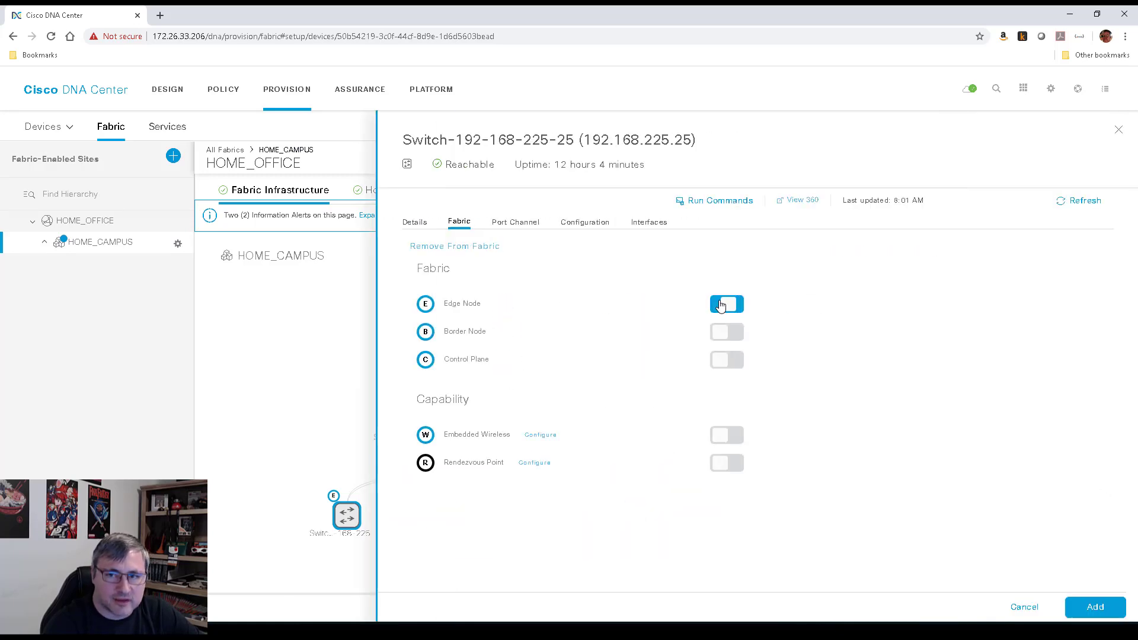
pyautogui.click(1096, 608)
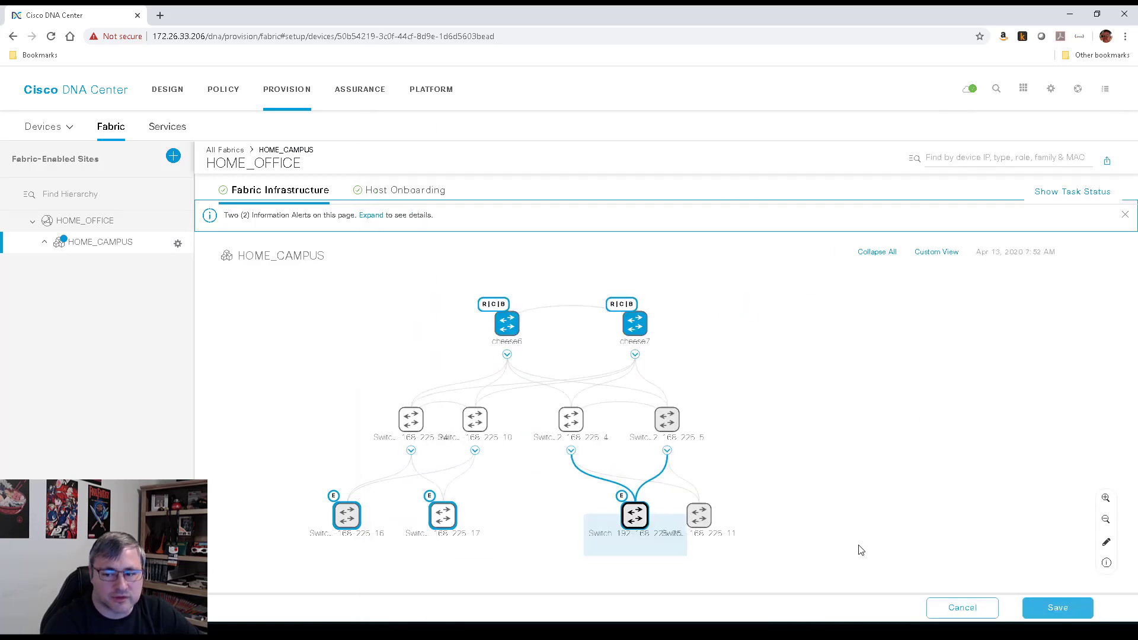
pyautogui.click(711, 517)
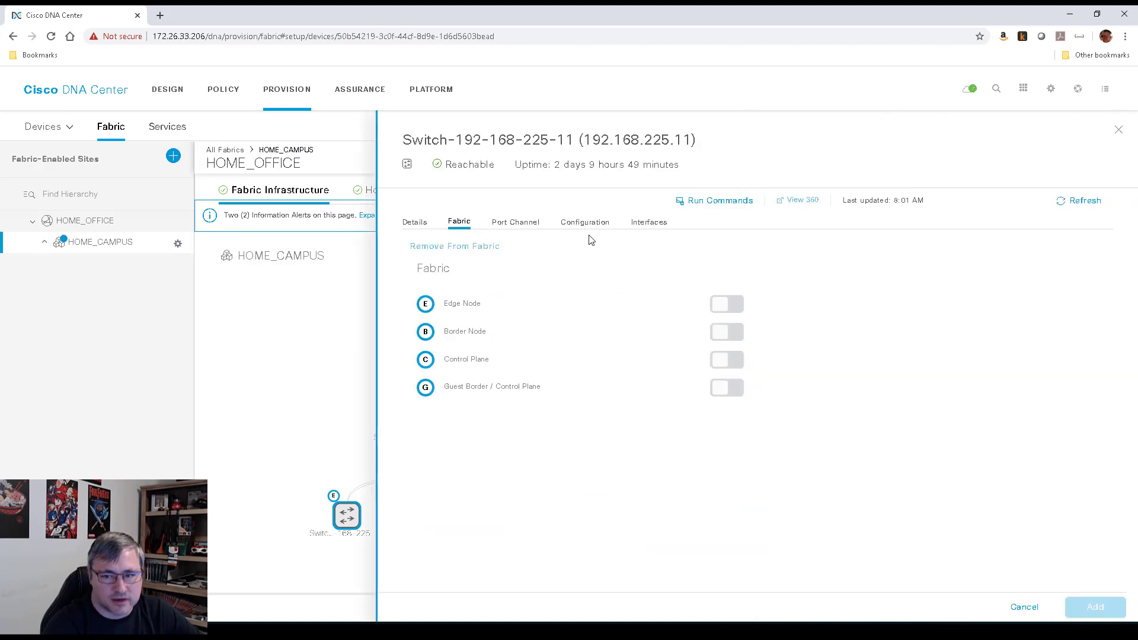
pyautogui.click(729, 306)
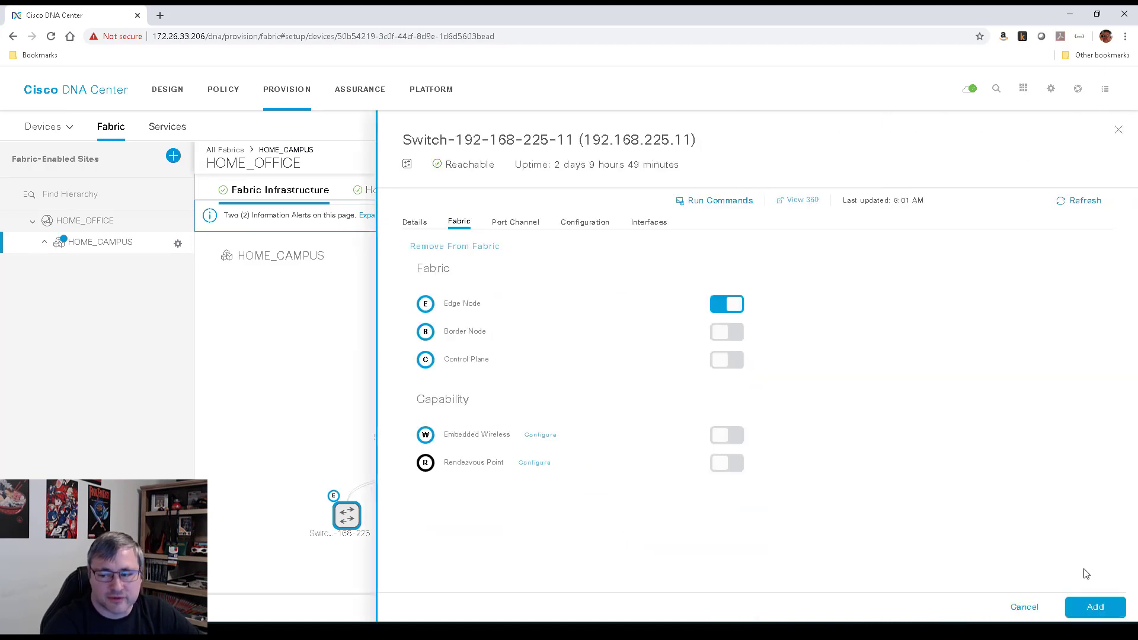
pyautogui.click(1095, 608)
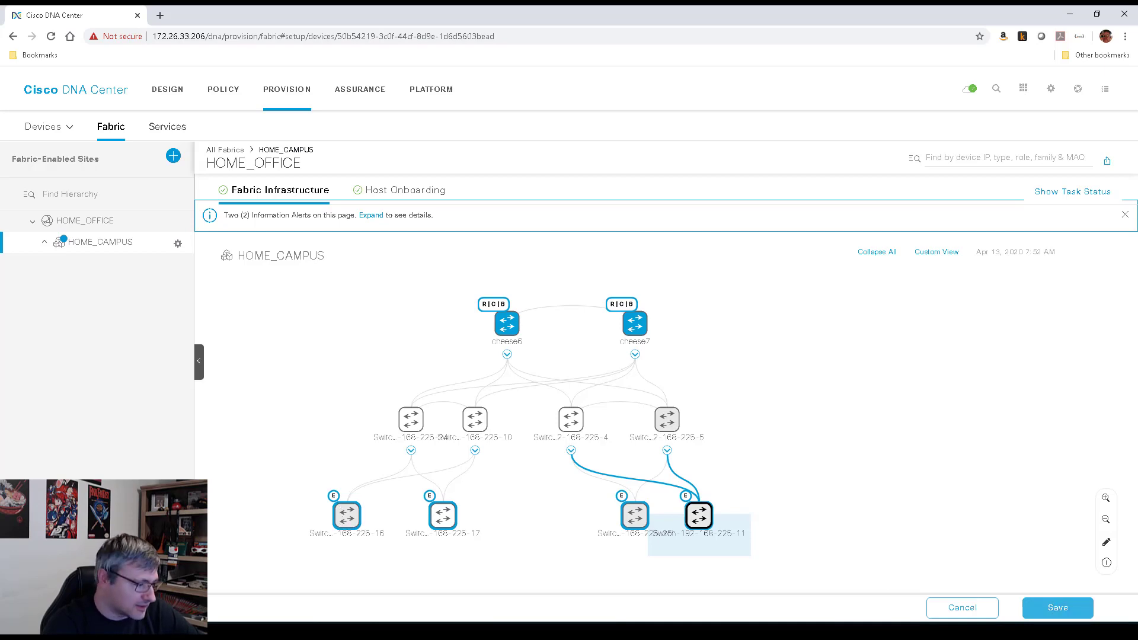
pyautogui.hotkey('alt', 'Tab')
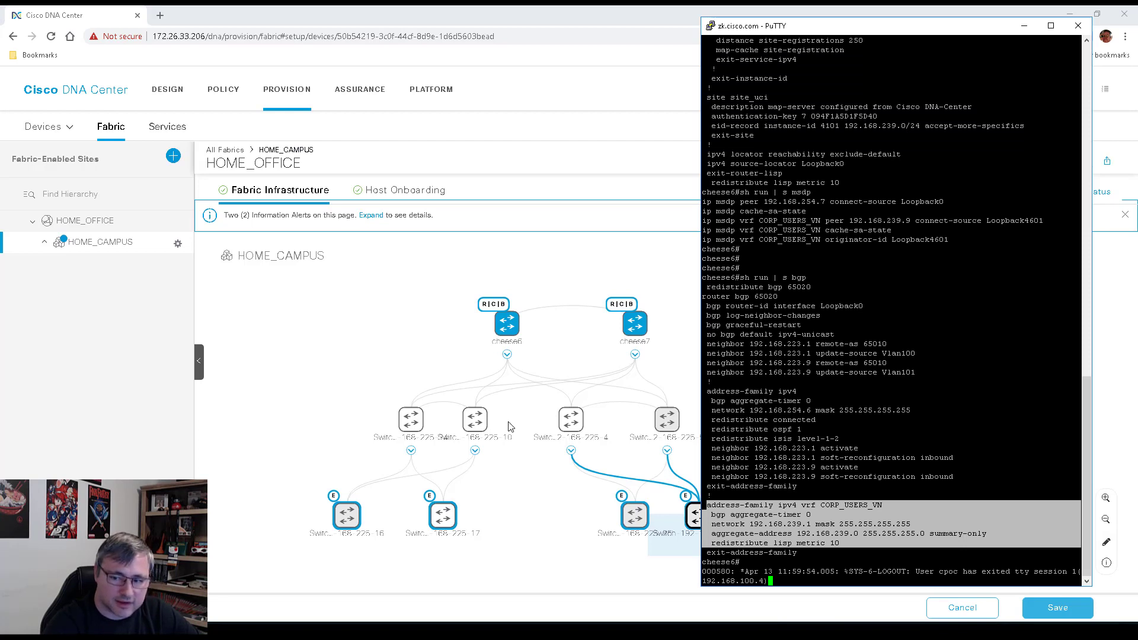
# Place a fresh PuTTY session at the upper right over the topology and open its Change Settings
pyautogui.click(1023, 26)
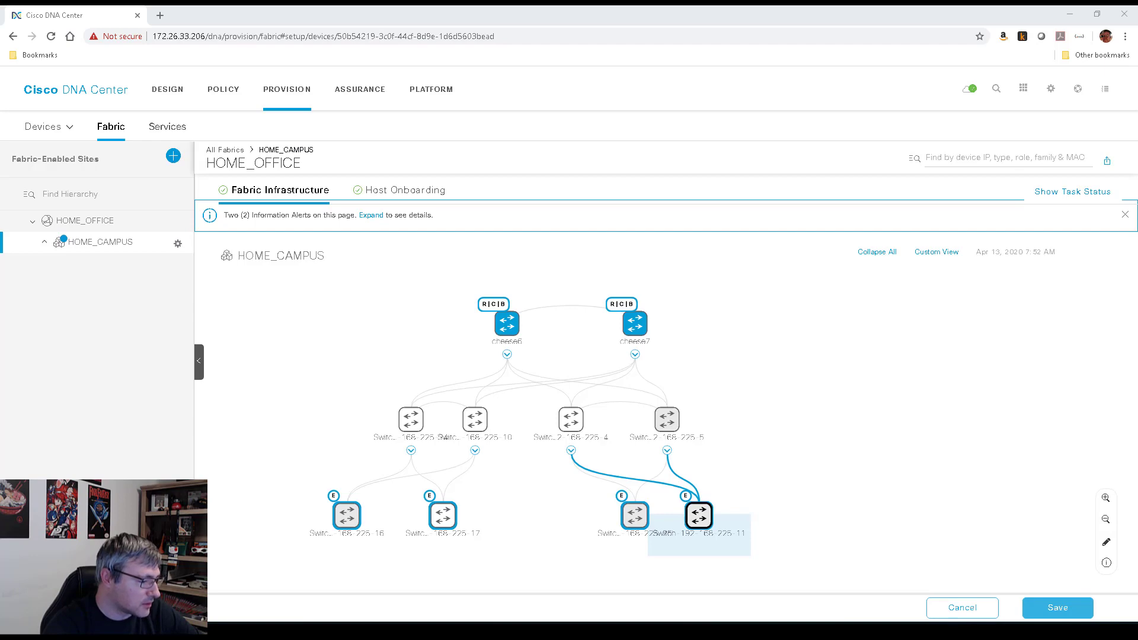
pyautogui.hotkey('alt', 'Tab')
pyautogui.hotkey('alt', 'Tab')
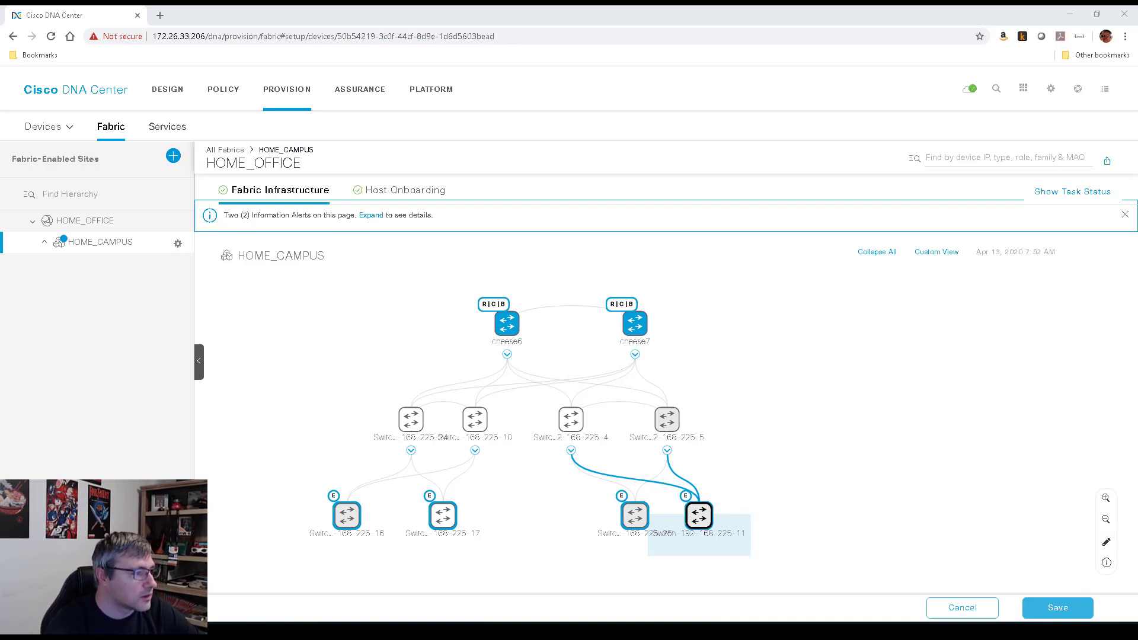
pyautogui.moveTo(432, 115); pyautogui.dragTo(875, 49)
pyautogui.keyDown('ctrl'); pyautogui.rightClick(769, 56); pyautogui.keyUp('ctrl')
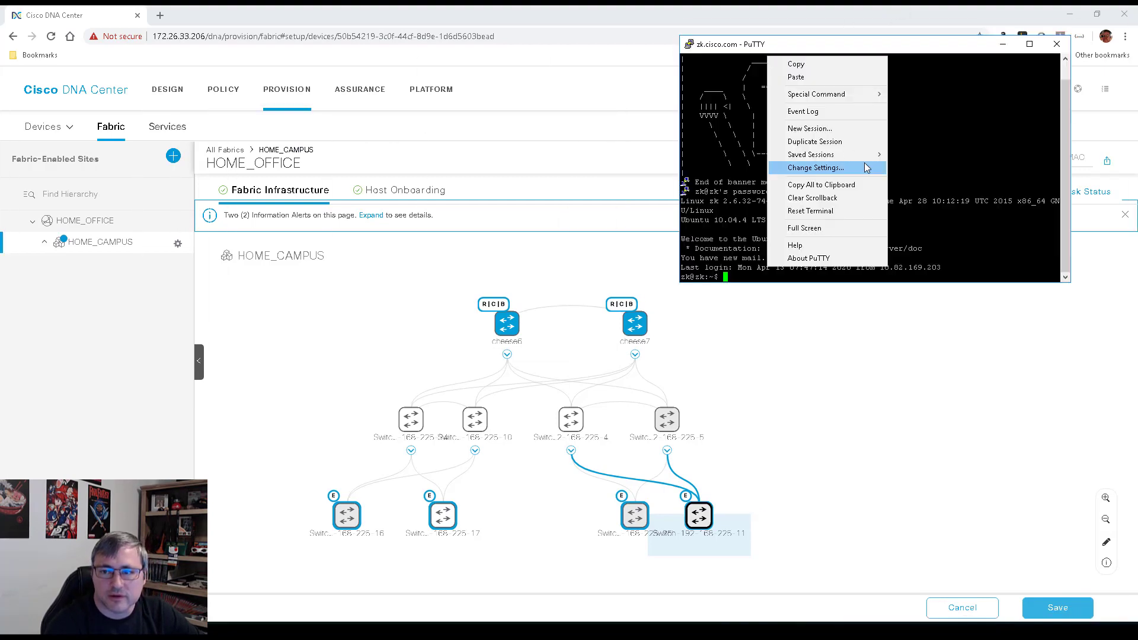
pyautogui.click(836, 170)
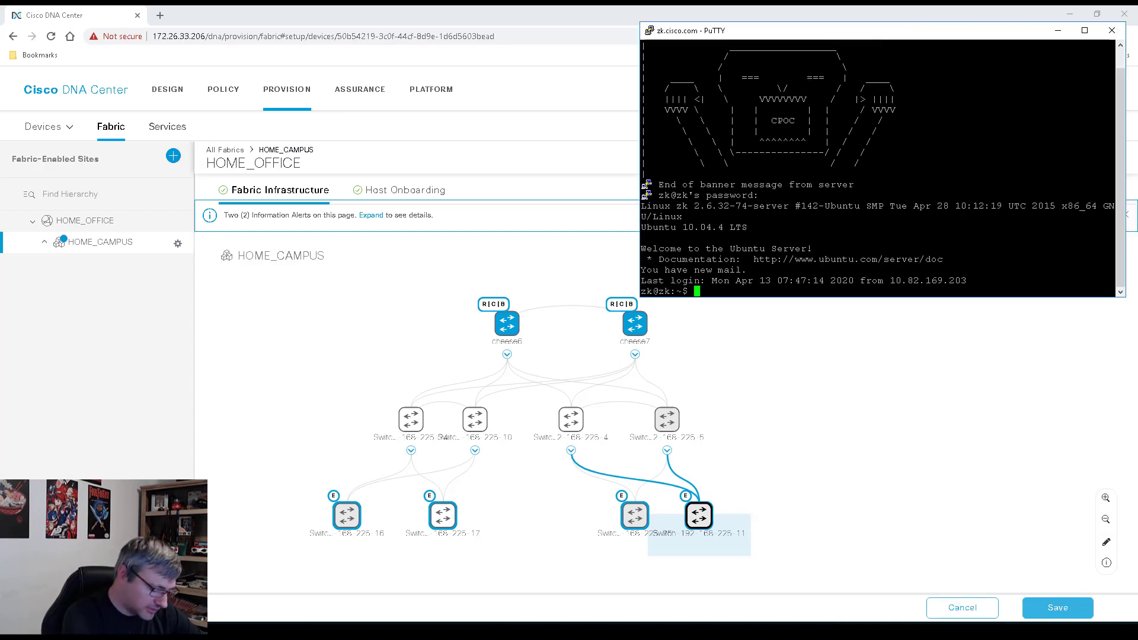
pyautogui.write('telnet cheese')
pyautogui.press('Return')
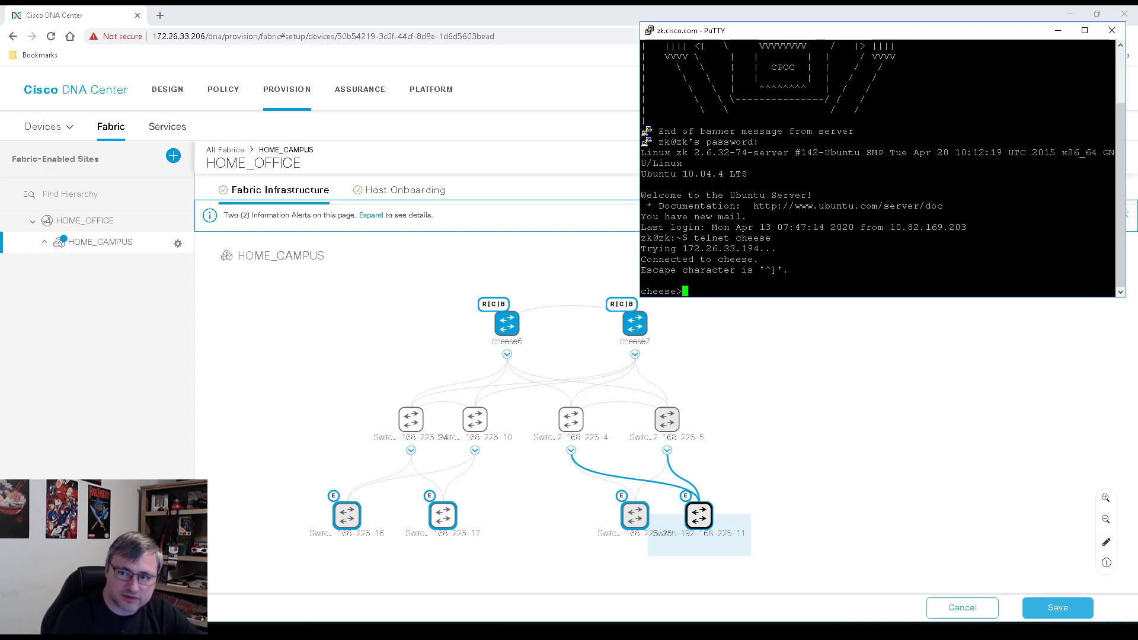
pyautogui.write('cheese')
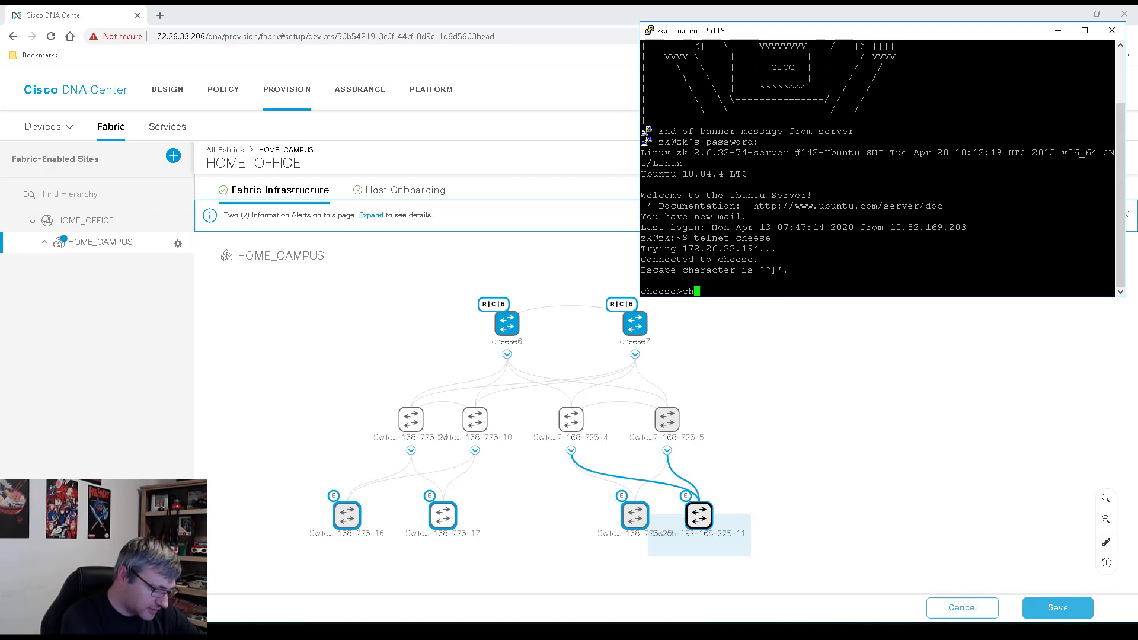
pyautogui.write('14')
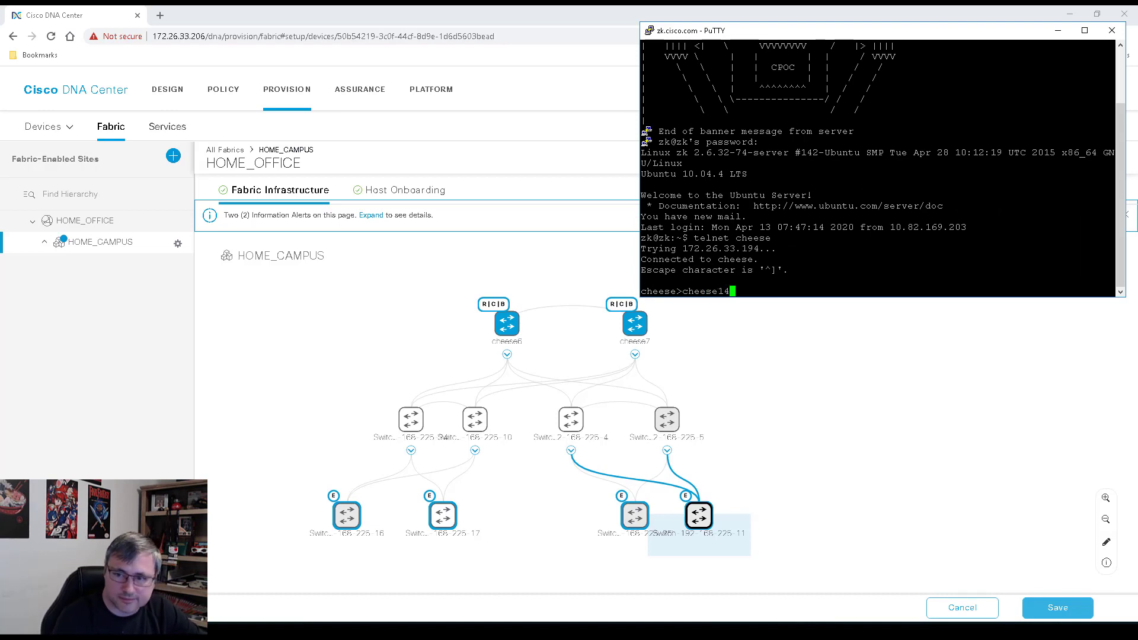
pyautogui.press('Return')
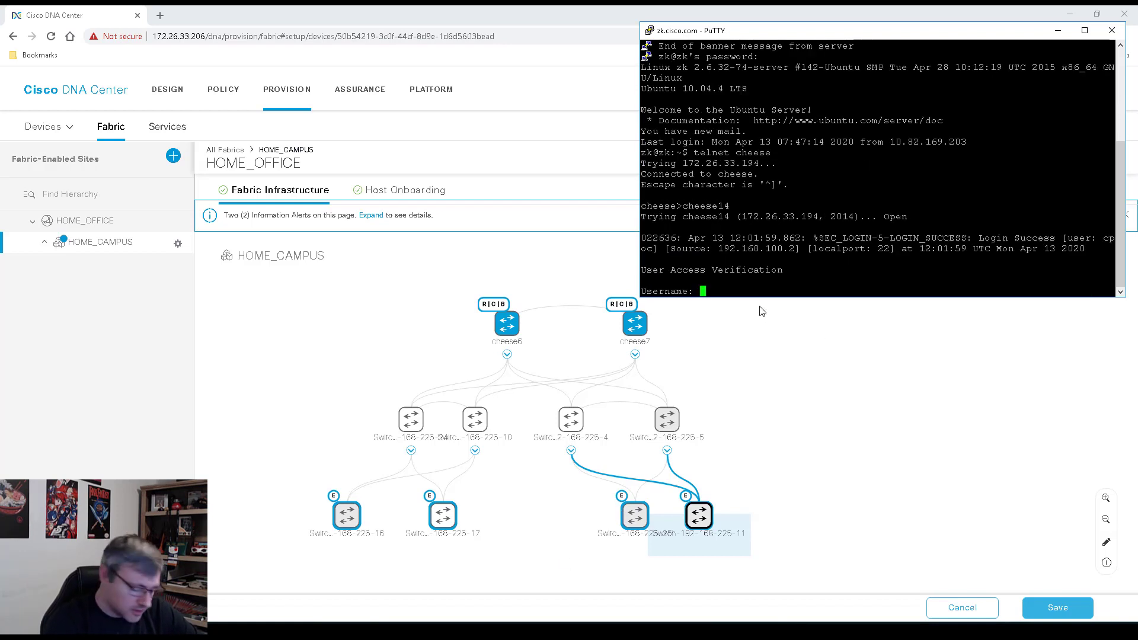
# Log in to the switch console with the username and password, then enter privileged EXEC mode
pyautogui.press('Return')
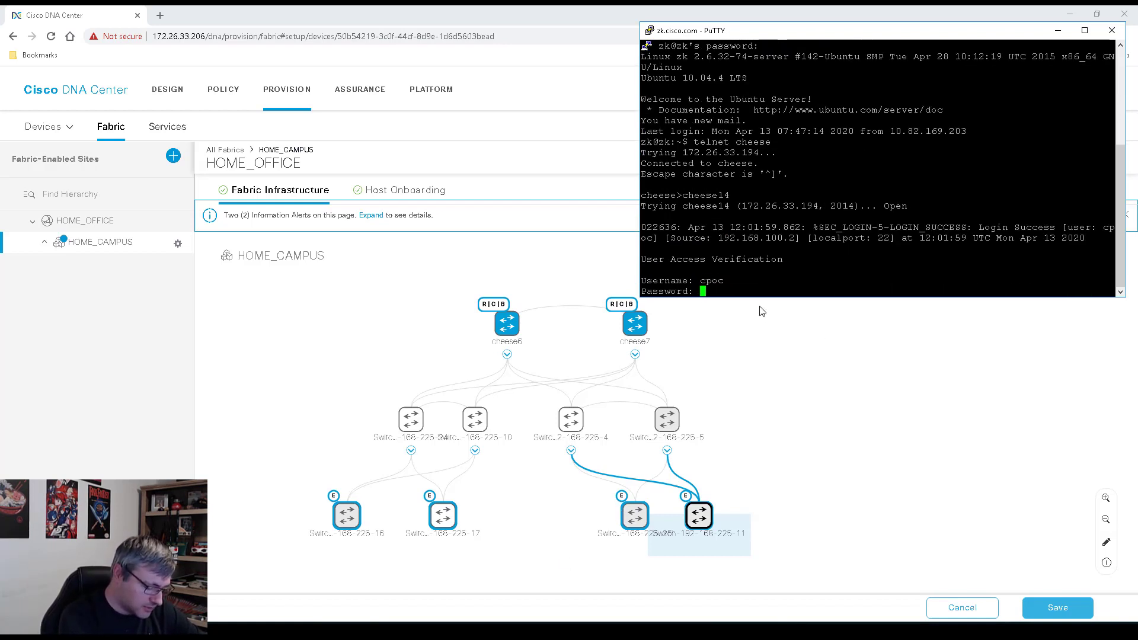
pyautogui.press('Return')
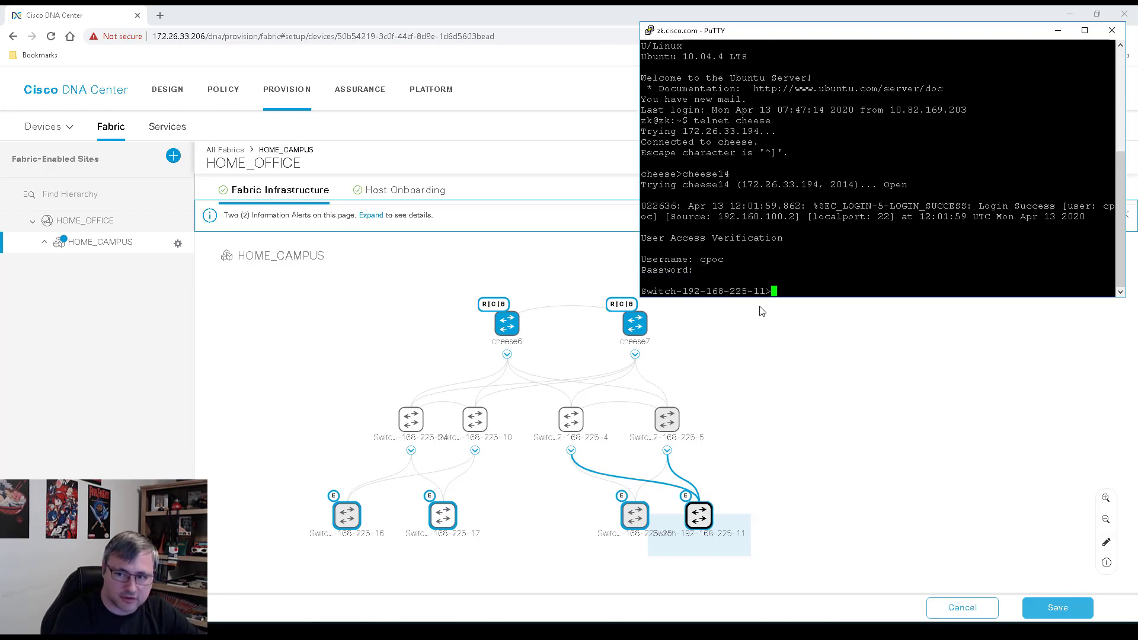
pyautogui.press('Return')
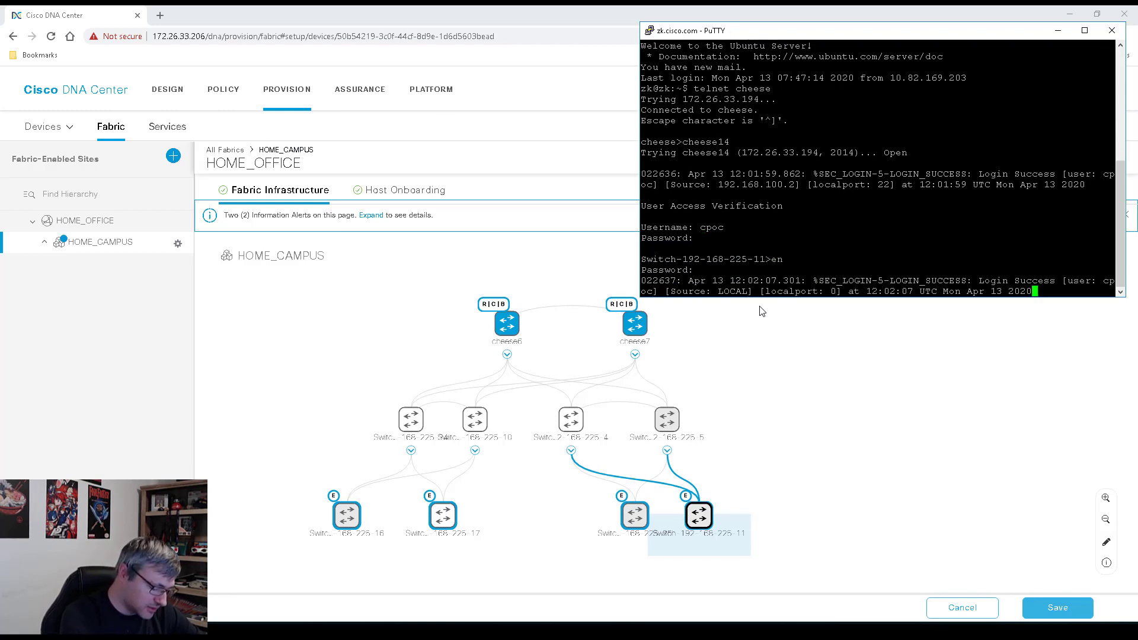
pyautogui.press('Return')
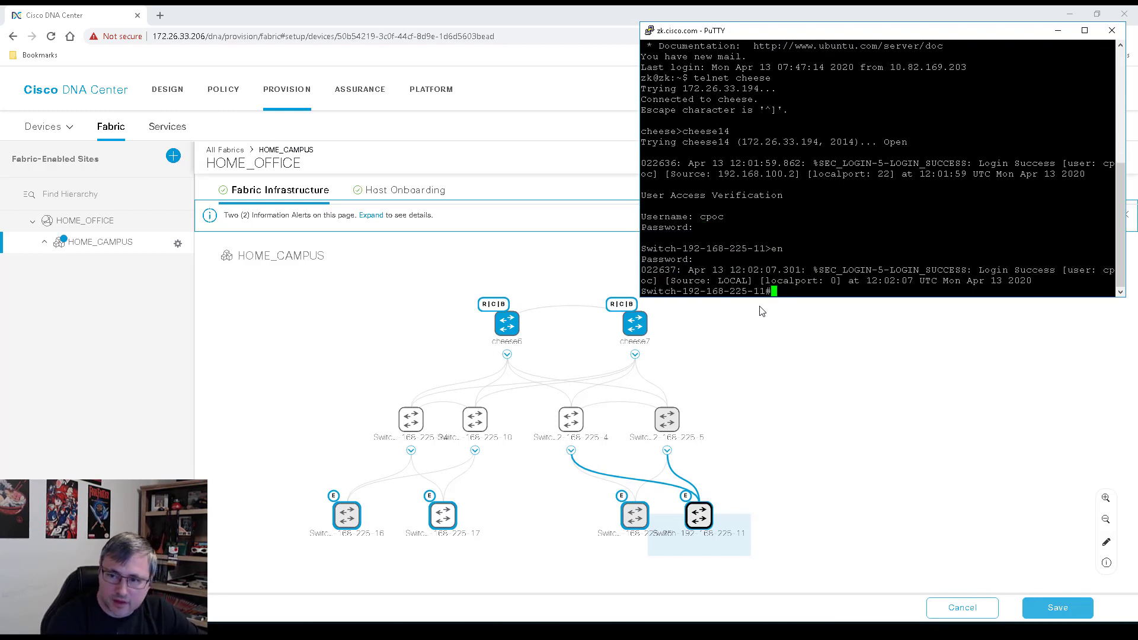
pyautogui.press('Return')
pyautogui.press('Return')
pyautogui.press('Return')
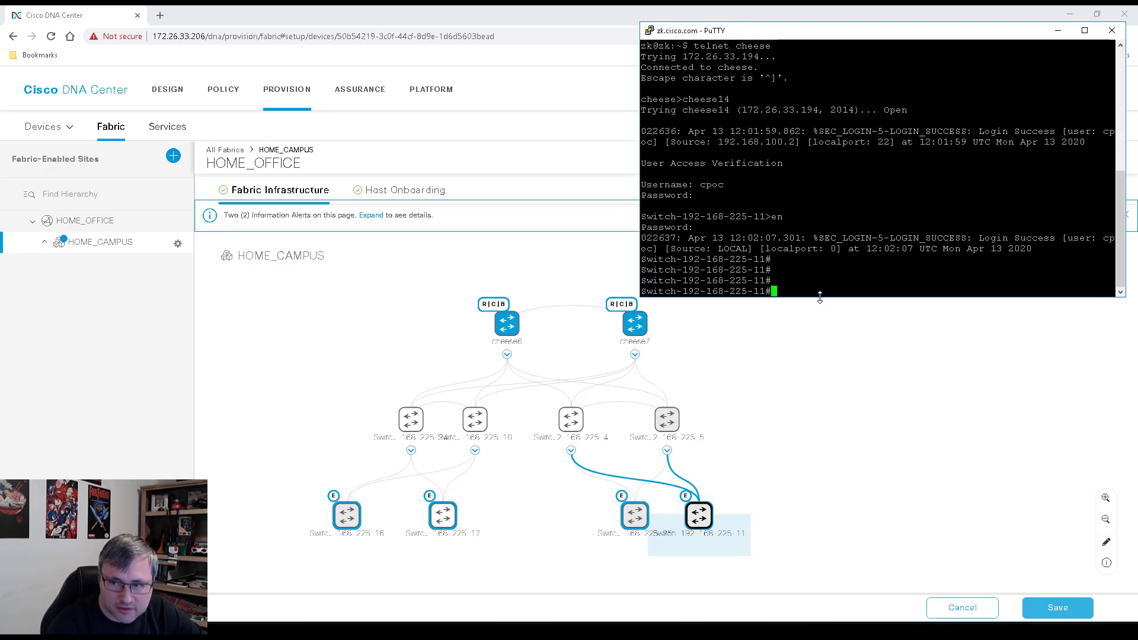
# Enlarge the terminal and run 'sh run | s lisp', highlighting the source-locator Loopback0 lines
pyautogui.moveTo(819, 297); pyautogui.dragTo(884, 532)
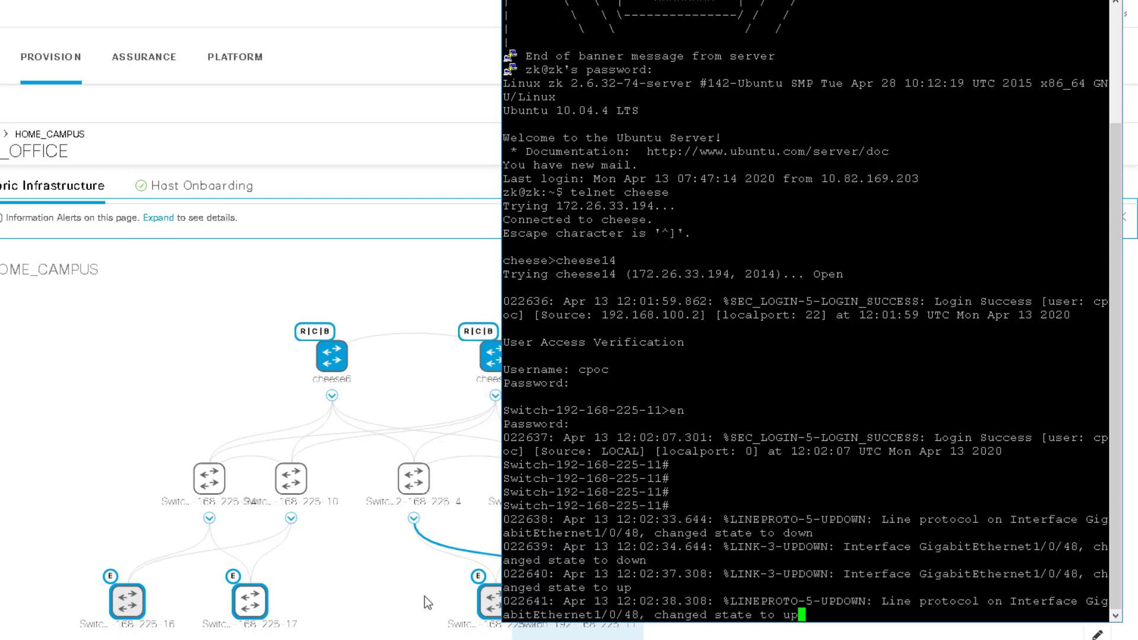
pyautogui.press('Return')
pyautogui.press('Return')
pyautogui.press('Return')
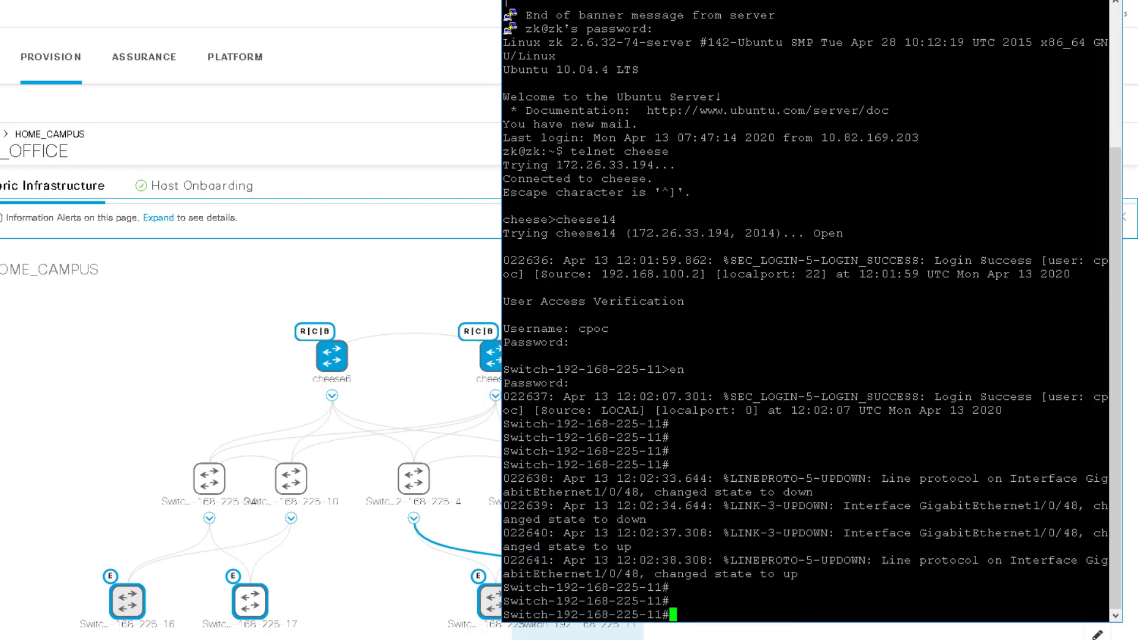
pyautogui.write('sh run |  slisp')
pyautogui.press('Left')
pyautogui.press('Left')
pyautogui.press('Left')
pyautogui.press('Left')
pyautogui.press('Return')
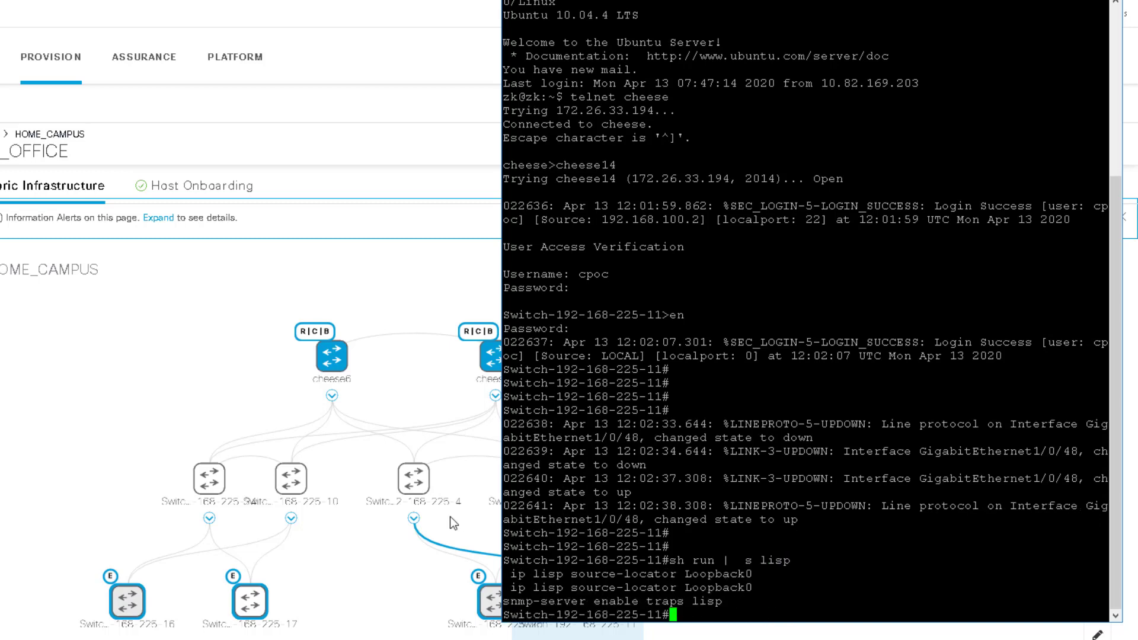
pyautogui.moveTo(510, 574); pyautogui.dragTo(760, 587)
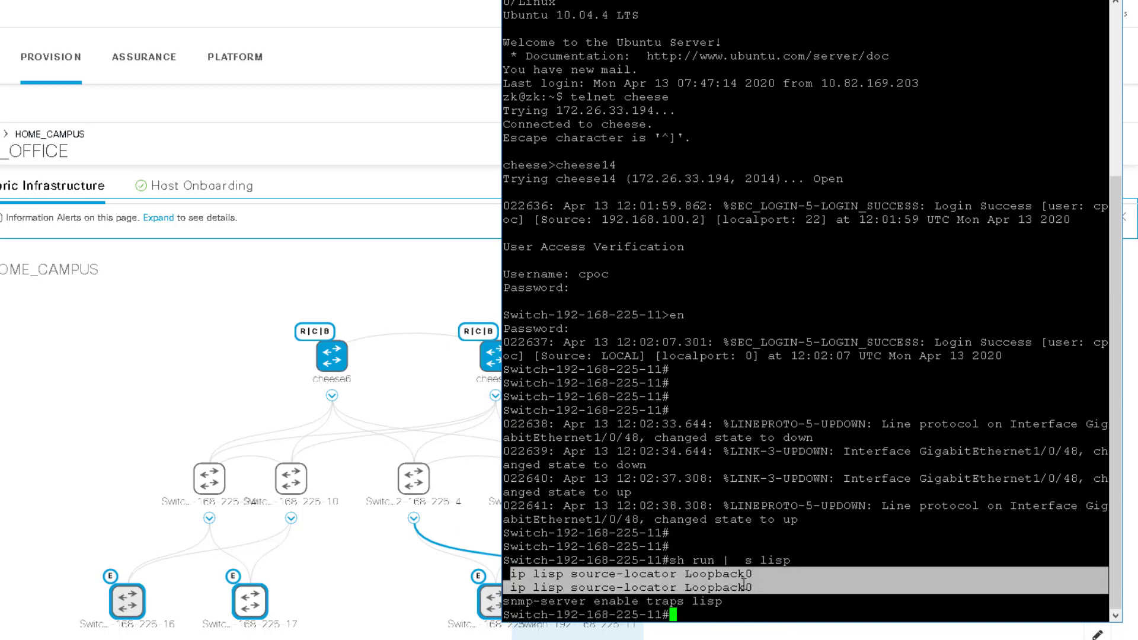
pyautogui.click(759, 589)
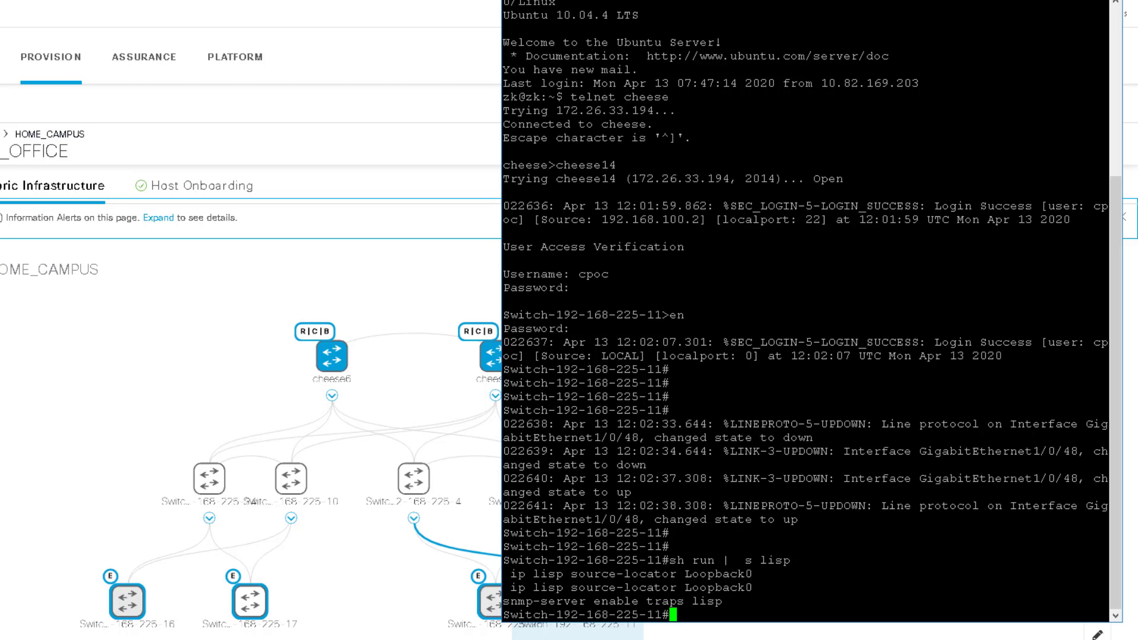
# Run 'show vrf' and highlight Mgmt-vrf as the only VRF
pyautogui.write('show vrf')
pyautogui.press('Return')
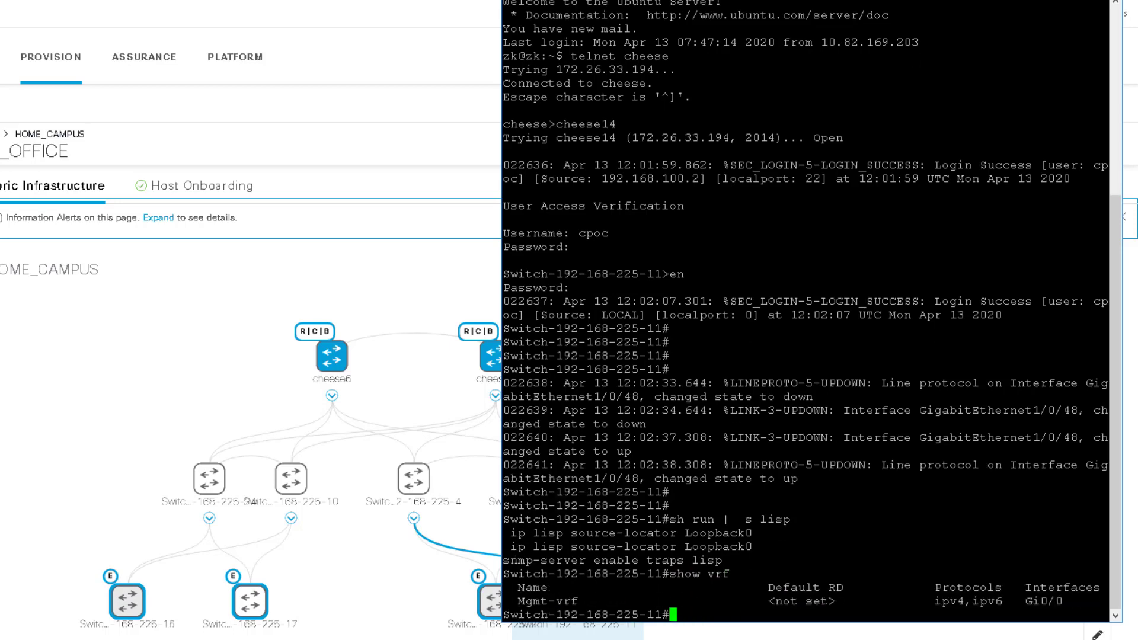
pyautogui.moveTo(518, 602); pyautogui.dragTo(594, 602)
pyautogui.click(593, 601)
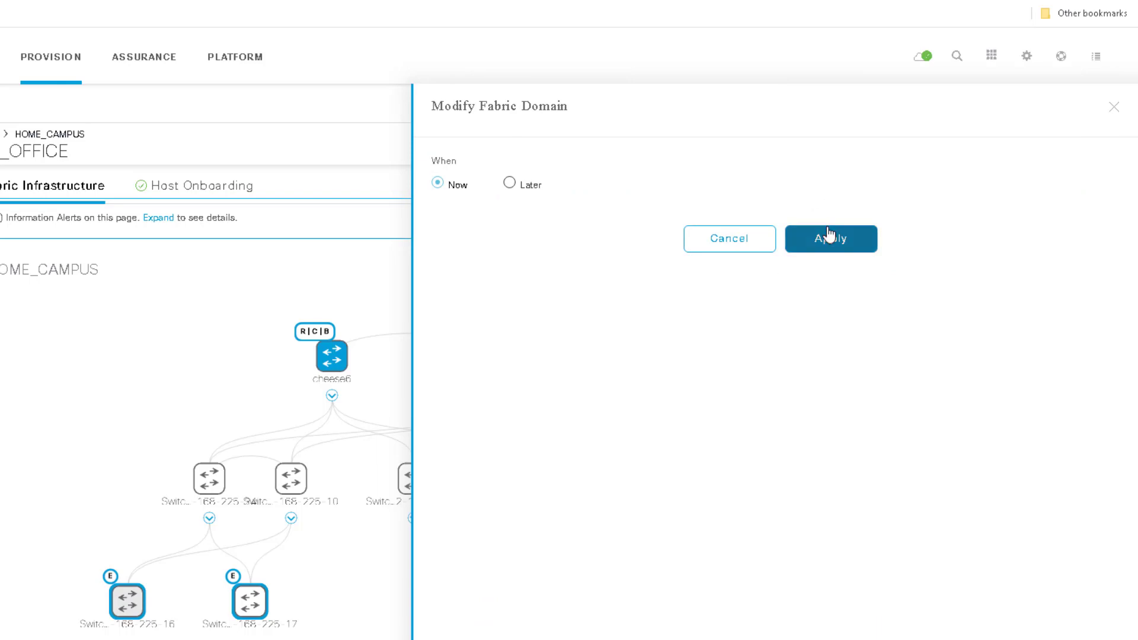
pyautogui.click(827, 230)
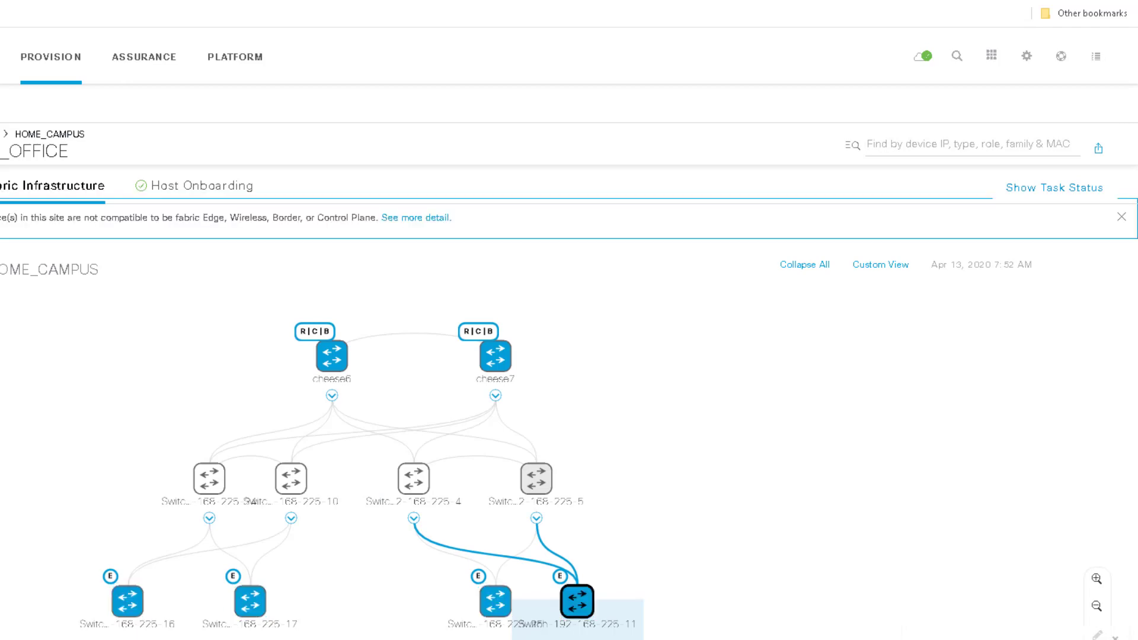
pyautogui.hotkey('alt', 'Tab')
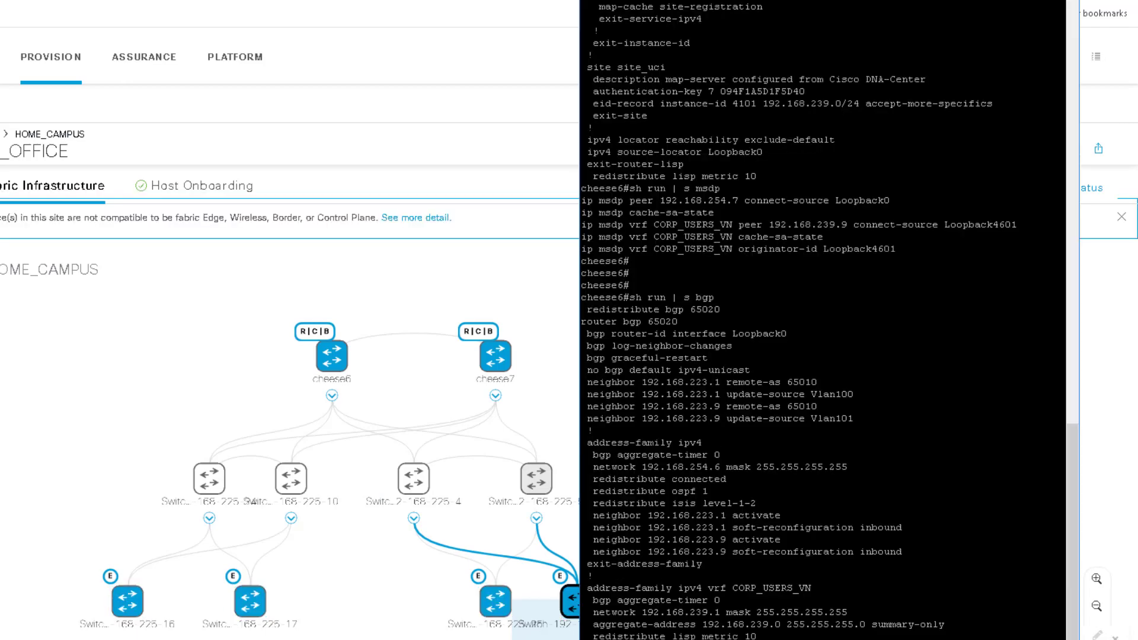
pyautogui.hotkey('alt', 'Tab')
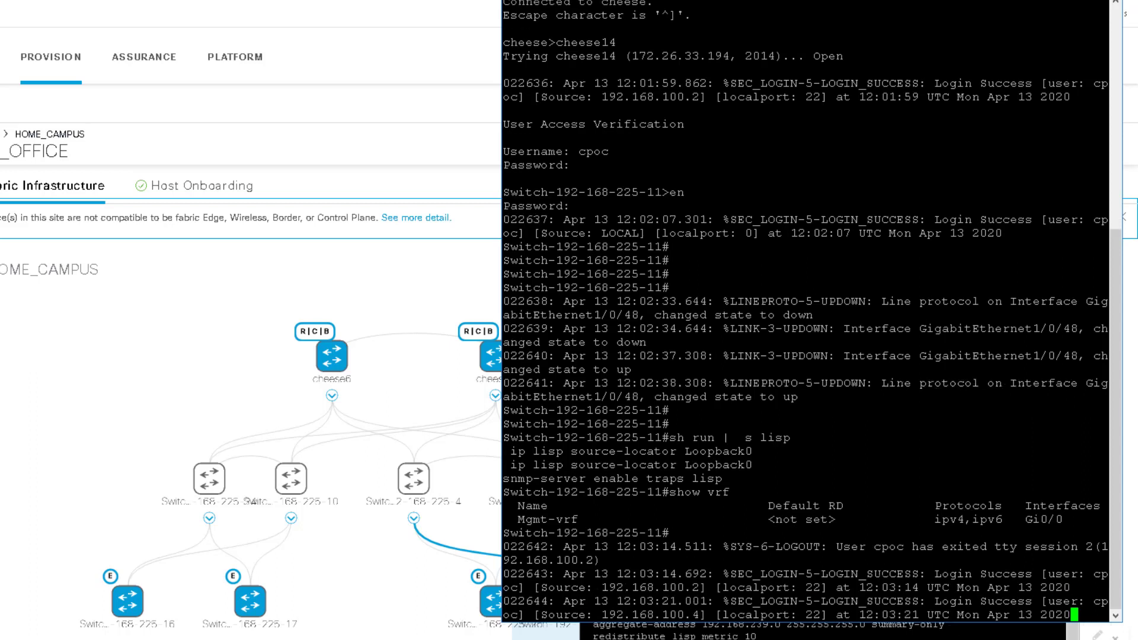
pyautogui.moveTo(874, 574); pyautogui.dragTo(957, 601)
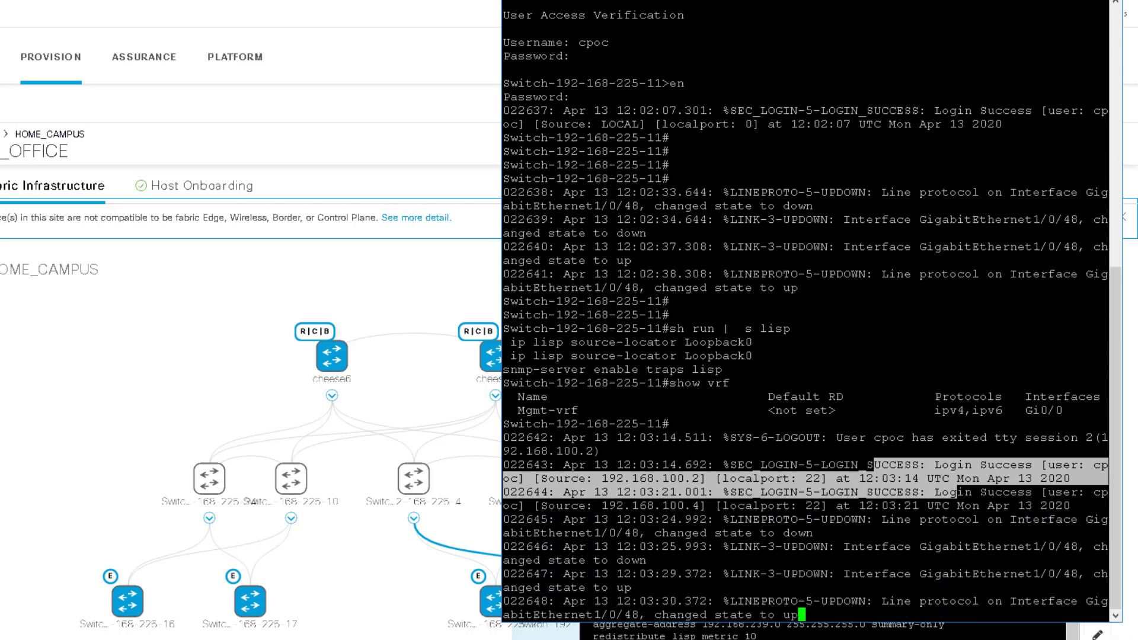
pyautogui.press('Return')
pyautogui.press('Return')
pyautogui.press('Return')
pyautogui.write('sho')
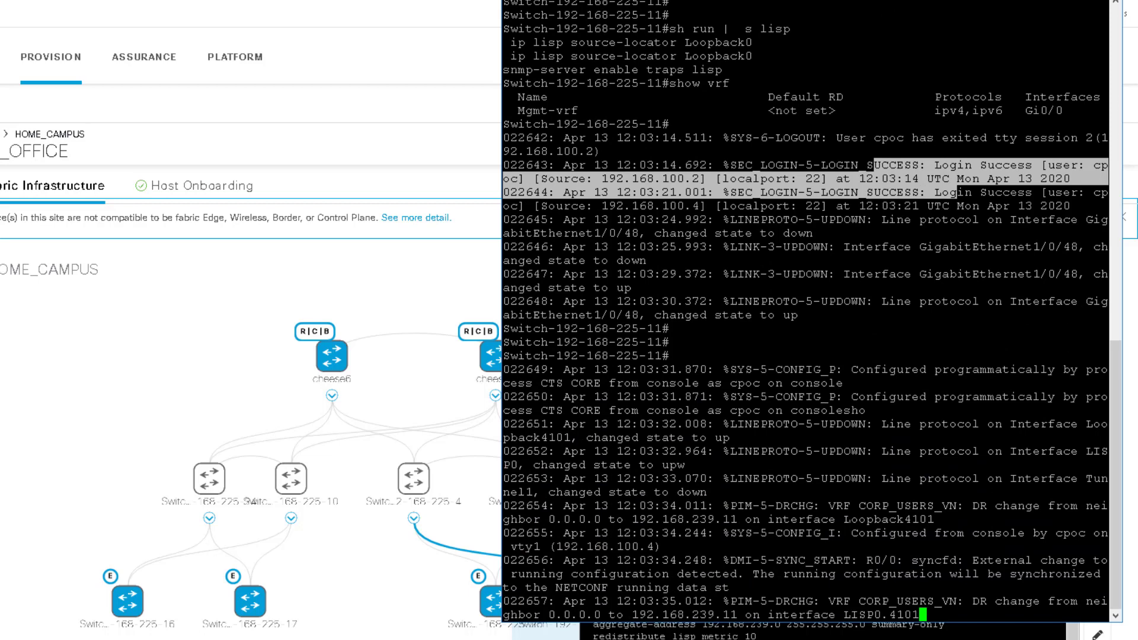
pyautogui.moveTo(790, 423); pyautogui.dragTo(994, 478)
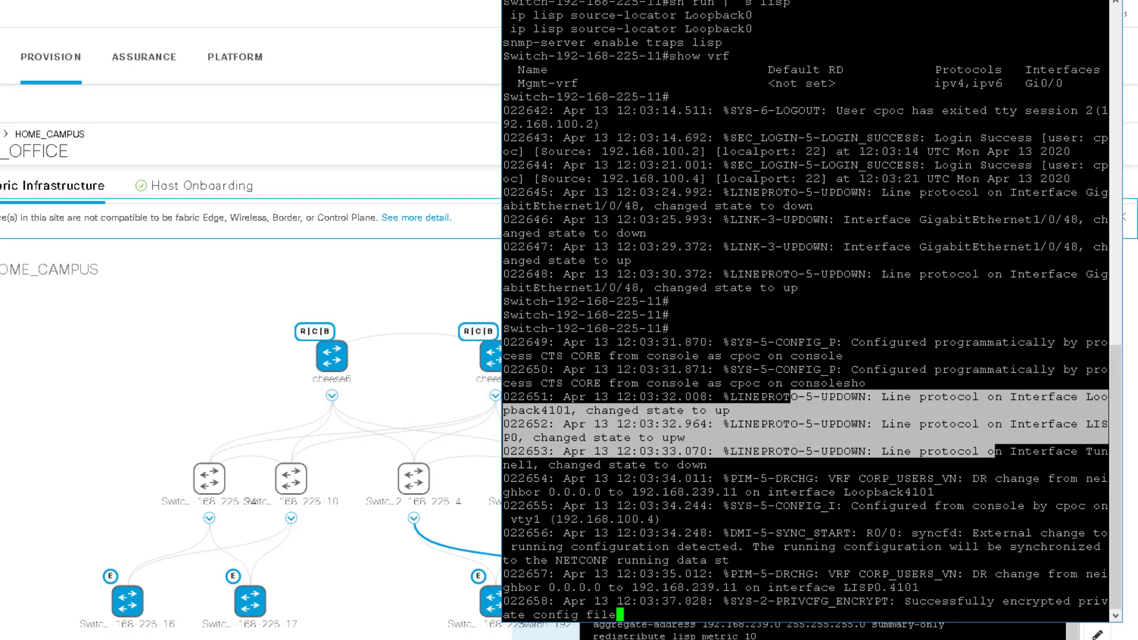
pyautogui.moveTo(708, 465); pyautogui.dragTo(958, 518)
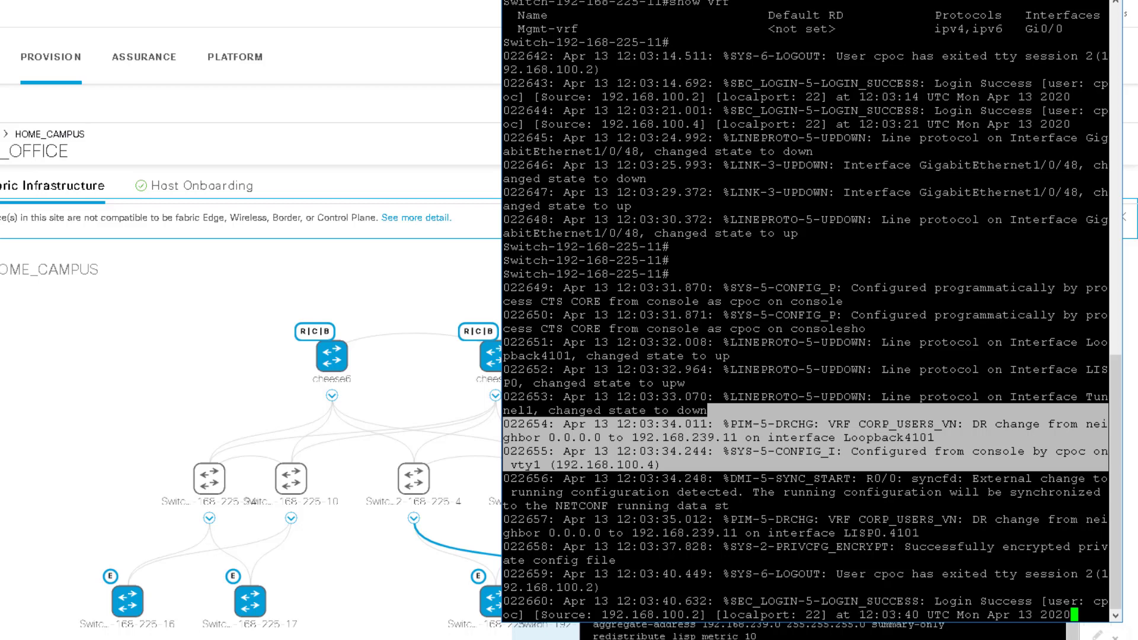
pyautogui.click(959, 517)
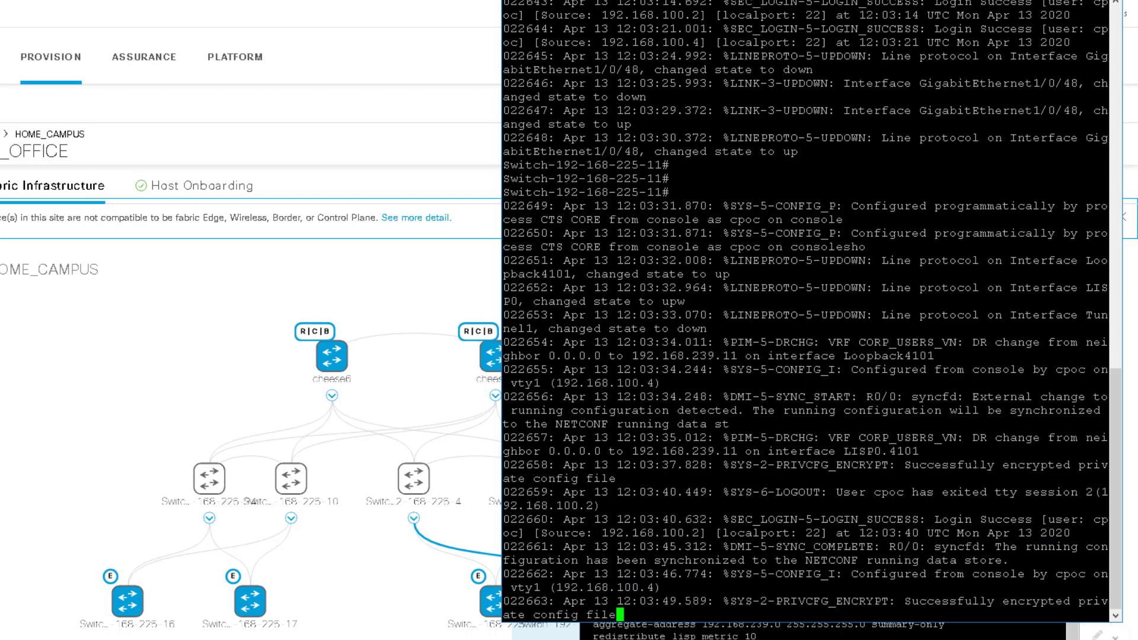
pyautogui.press('Return')
pyautogui.press('Return')
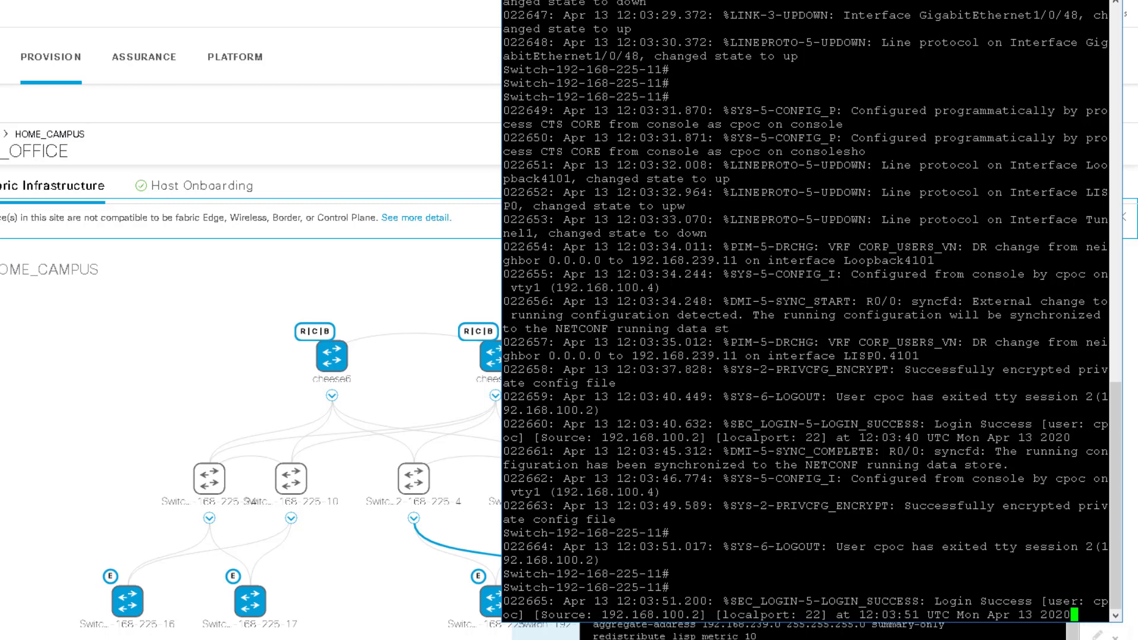
pyautogui.press('Return')
pyautogui.press('Return')
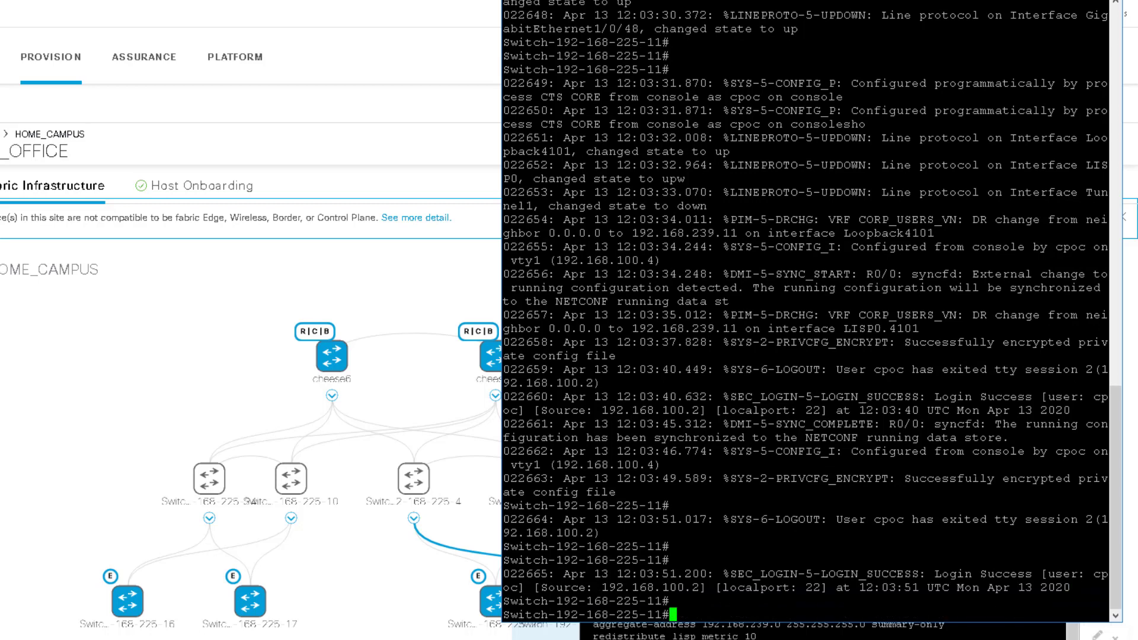
pyautogui.press('Return')
pyautogui.press('Return')
# Print the LISP running configuration with 'sh run | s lisp' and page through it
pyautogui.write('sh ')
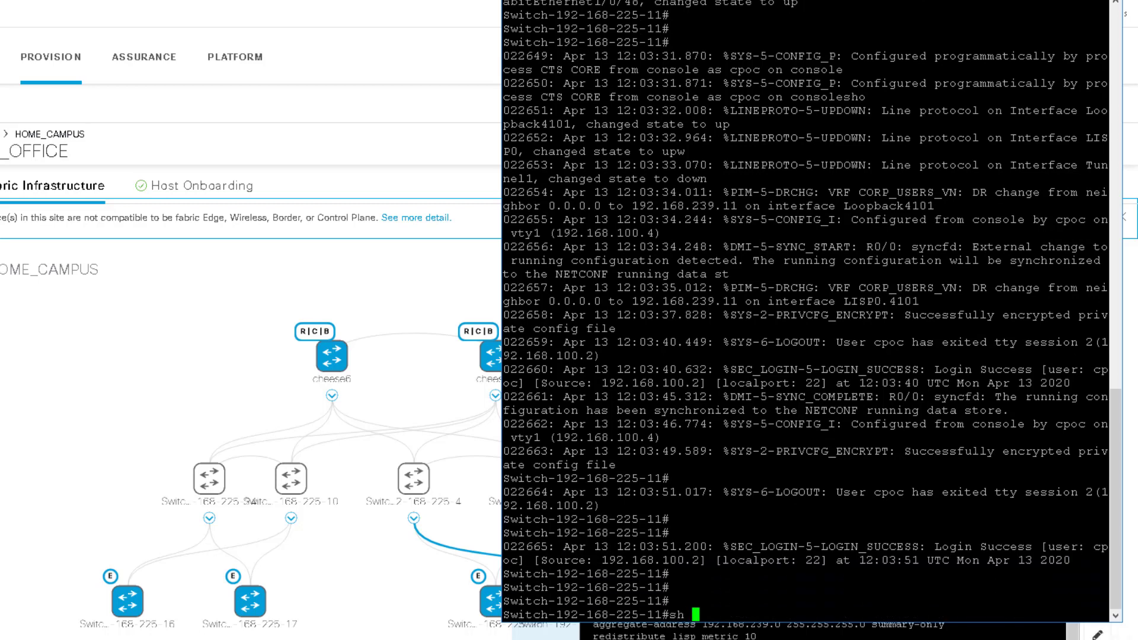
pyautogui.write('run | s lisp')
pyautogui.press('Return')
pyautogui.press('space')
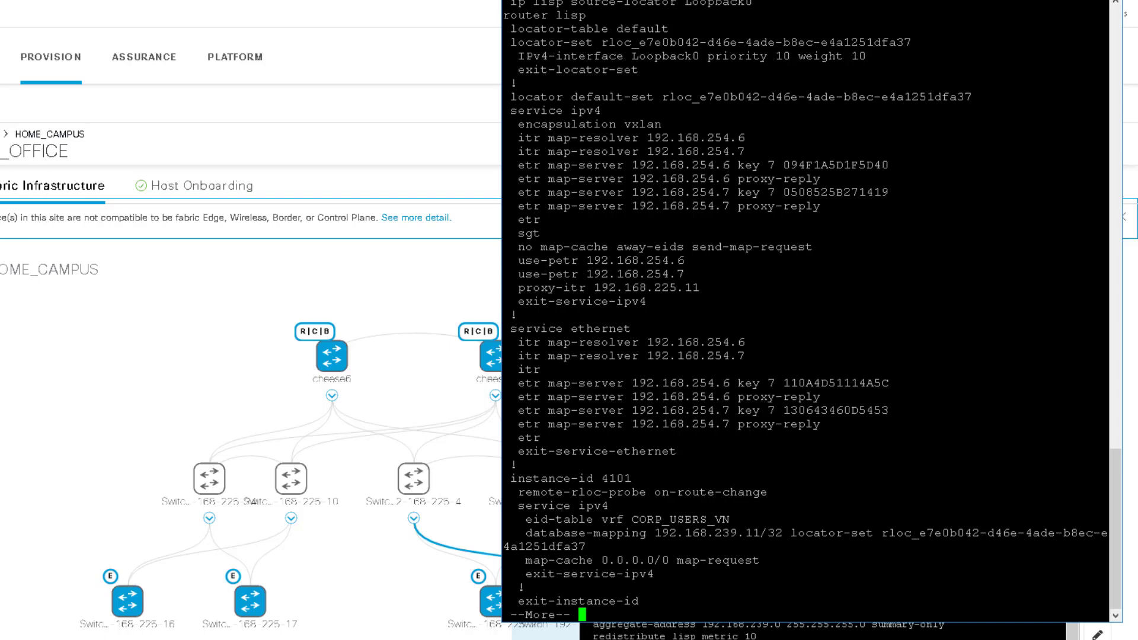
# Highlight the map-resolver, map-server, sgt and instance 4101 lines, then quit paging
pyautogui.moveTo(511, 137); pyautogui.dragTo(805, 154)
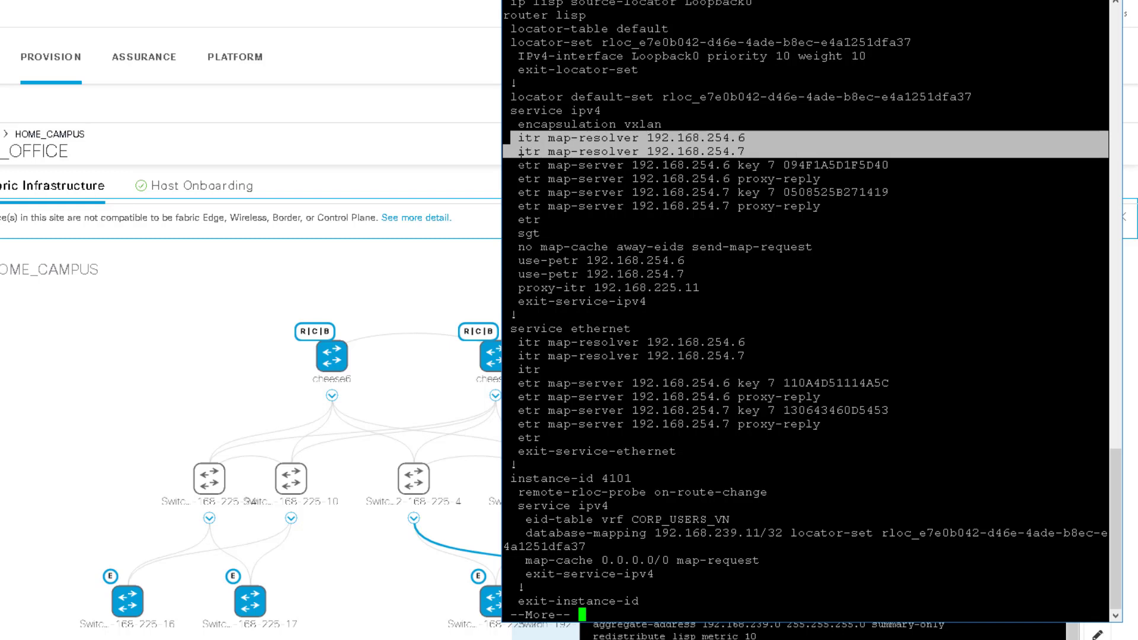
pyautogui.moveTo(519, 159); pyautogui.dragTo(843, 226)
pyautogui.moveTo(519, 233); pyautogui.dragTo(590, 233)
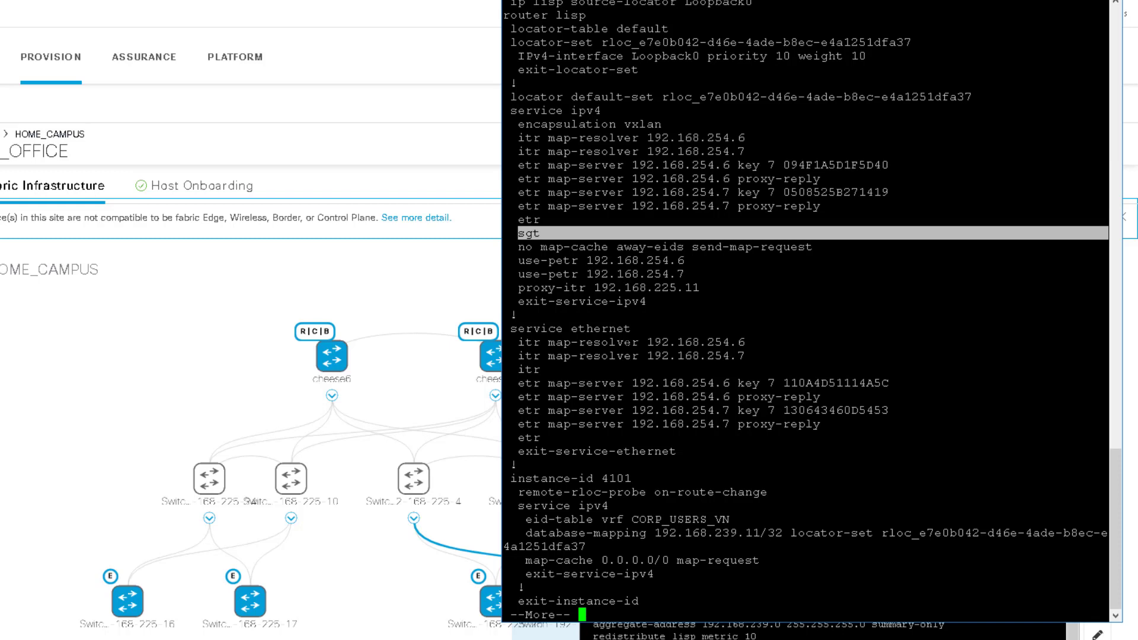
pyautogui.click(590, 234)
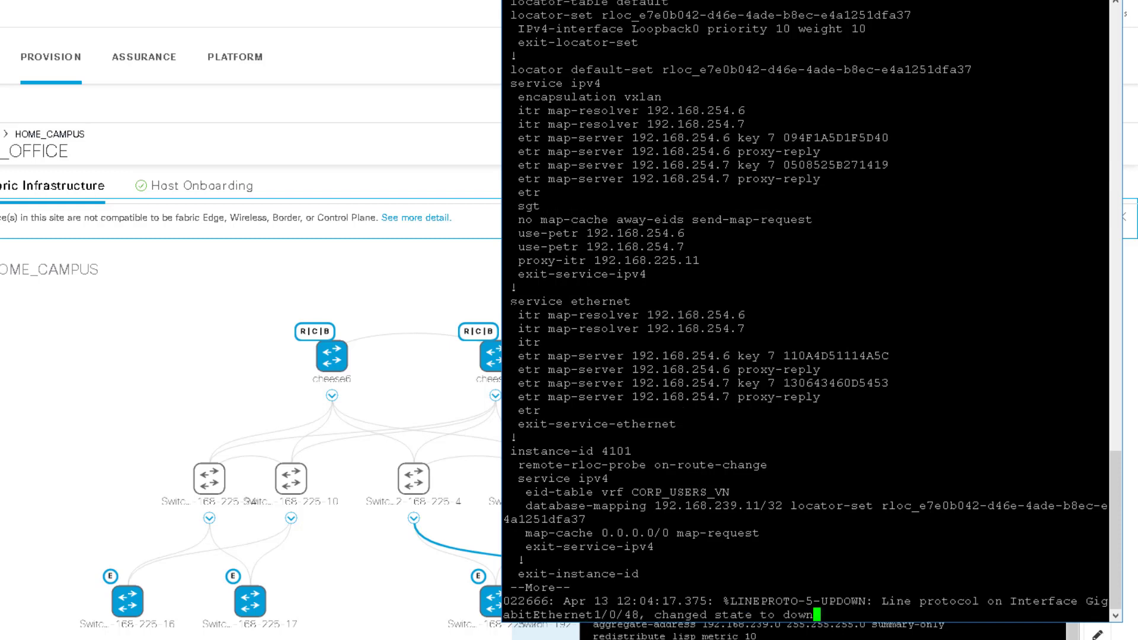
pyautogui.moveTo(511, 301); pyautogui.dragTo(725, 456)
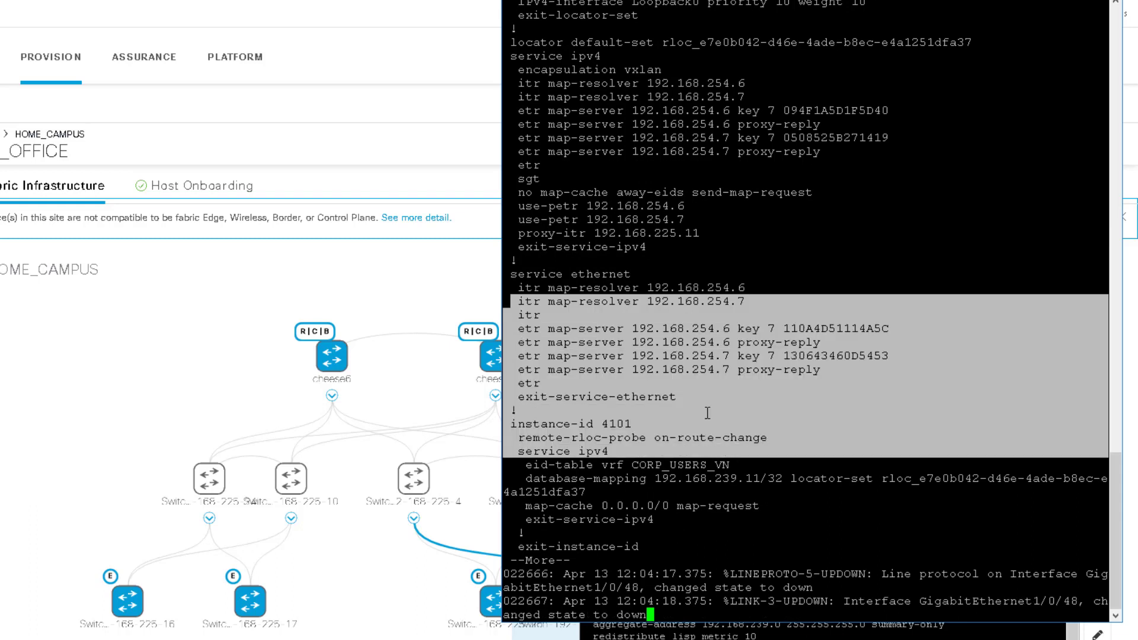
pyautogui.press('q')
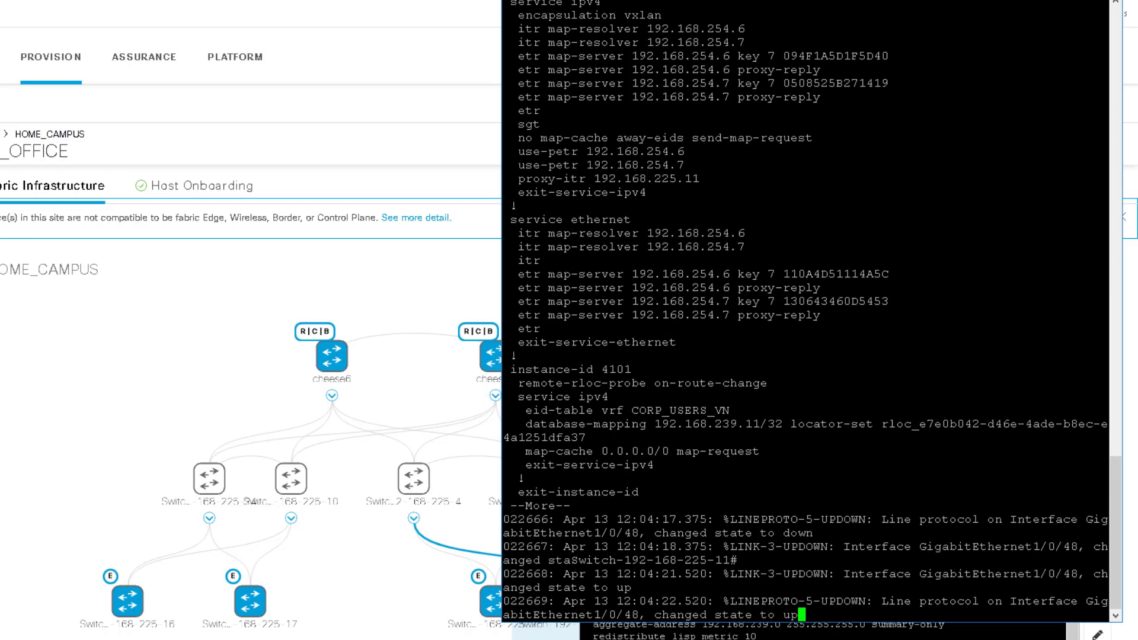
pyautogui.press('Return')
pyautogui.press('Return')
pyautogui.press('Return')
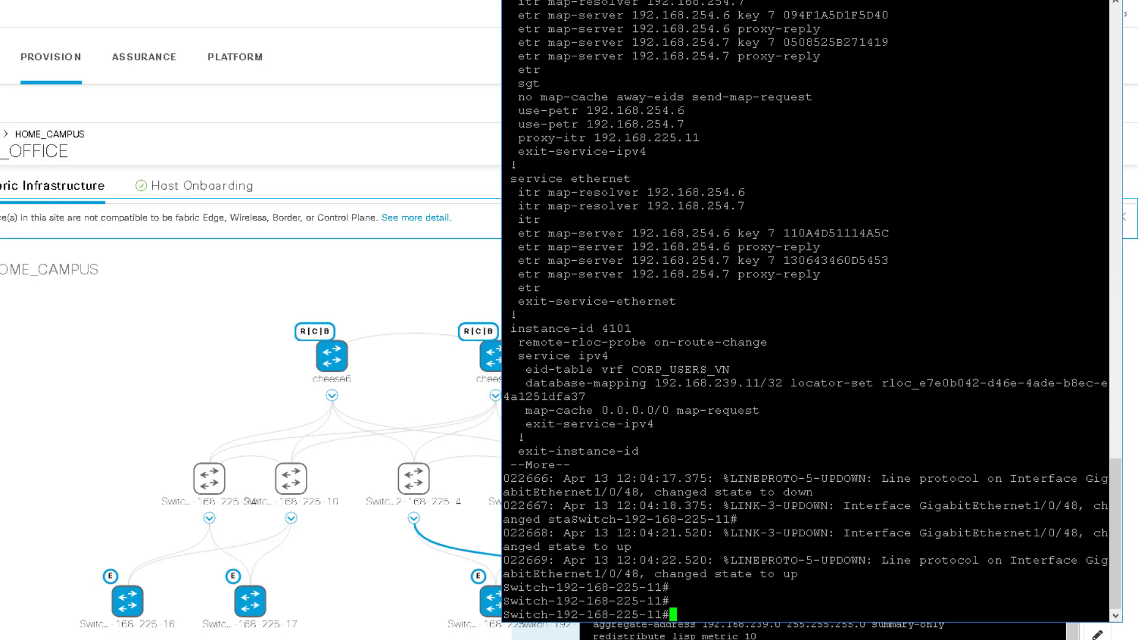
# Run 'show vrf', highlight the CORP_USERS_VN row, then return to the DNA Center fabric page
pyautogui.write('show vrf')
pyautogui.press('Return')
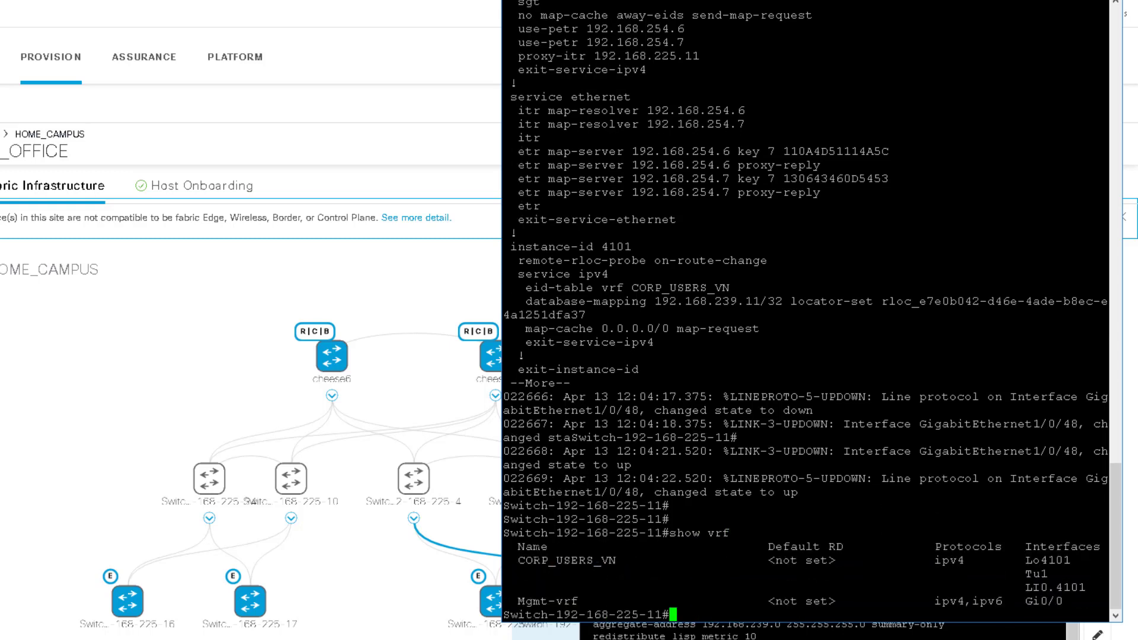
pyautogui.moveTo(517, 546); pyautogui.dragTo(1092, 585)
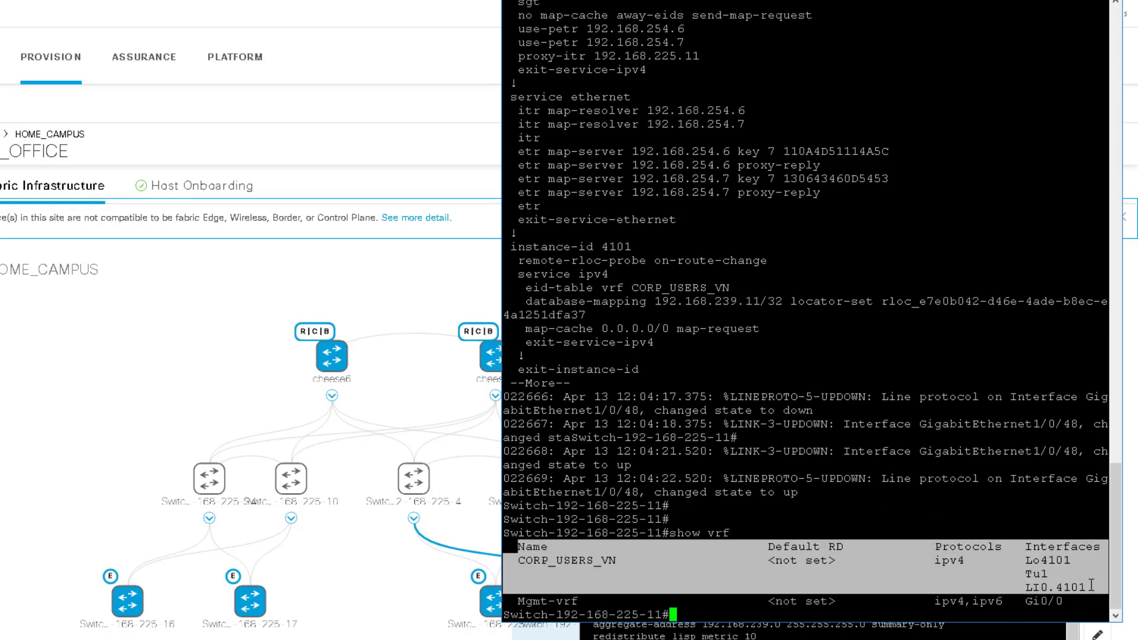
pyautogui.click(714, 572)
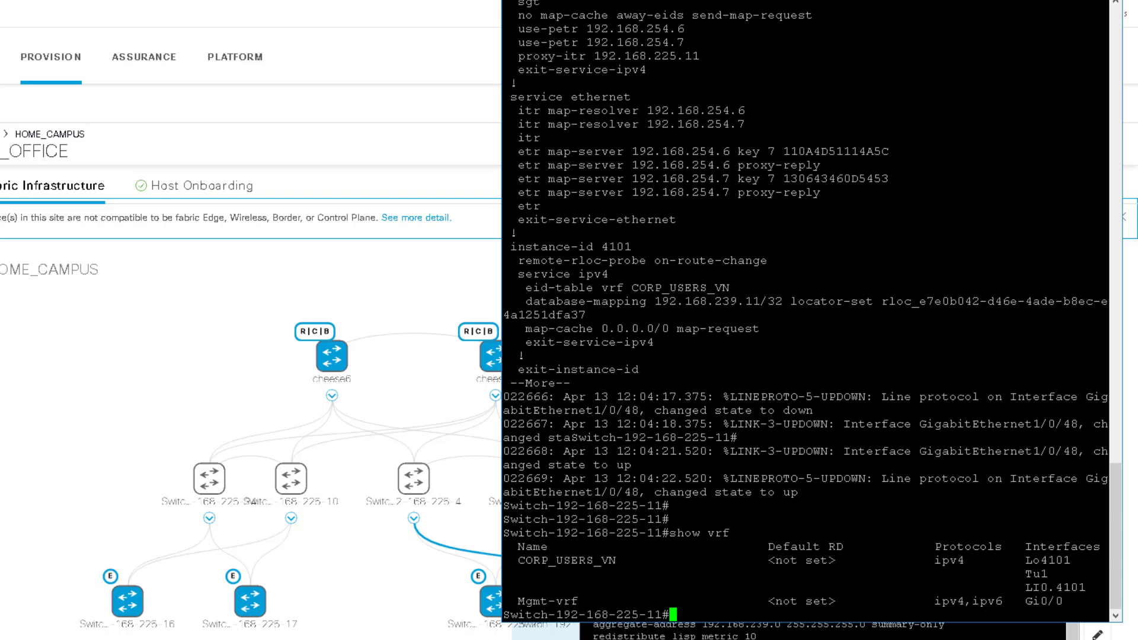
pyautogui.click(122, 371)
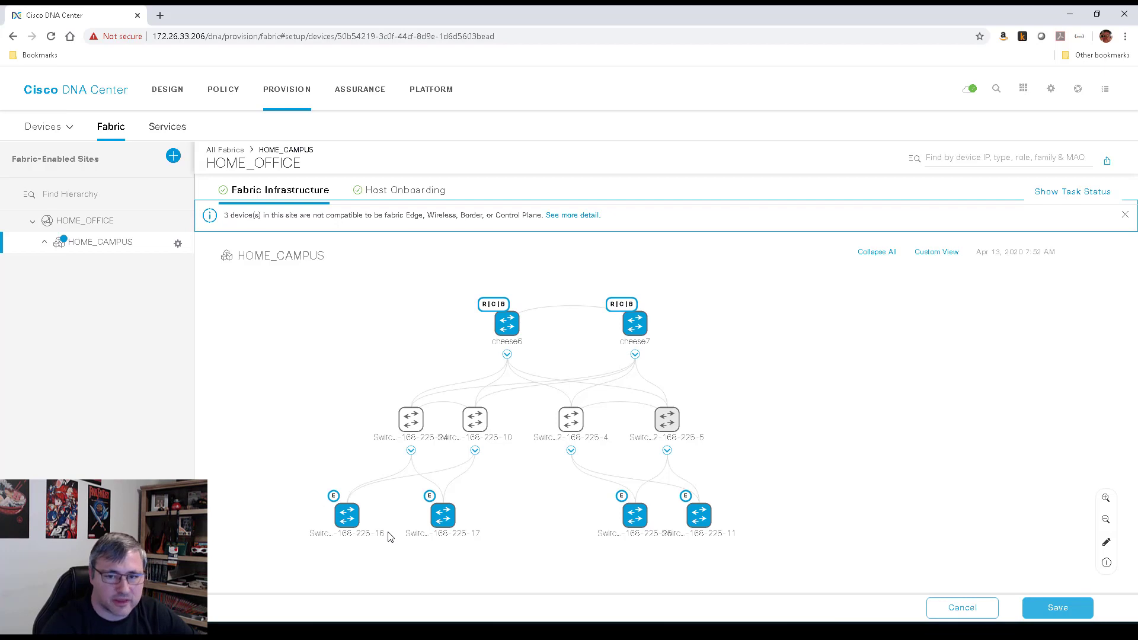
# Choose the Closed Authentication template under Host Onboarding, then save and apply it
pyautogui.click(415, 191)
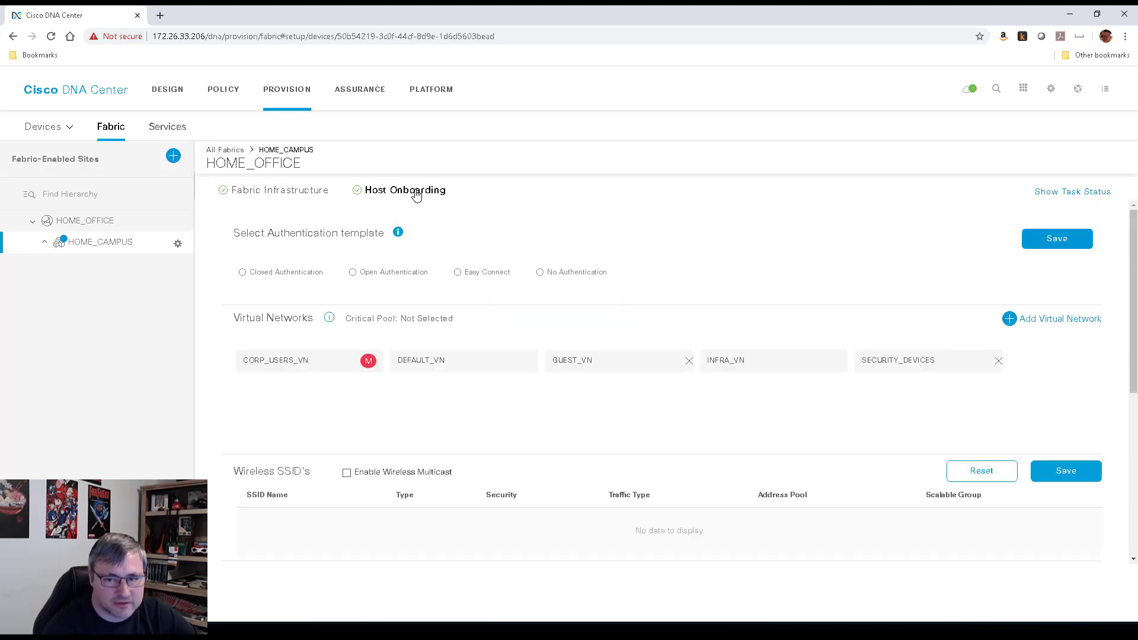
pyautogui.scroll(-4, 449, 328)
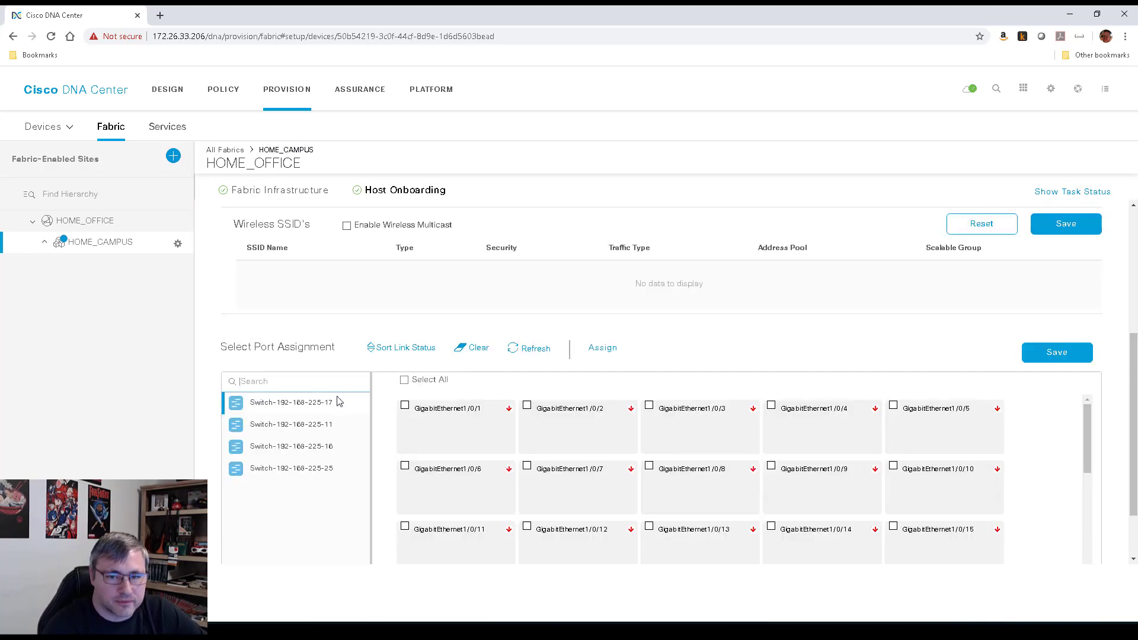
pyautogui.scroll(4, 340, 402)
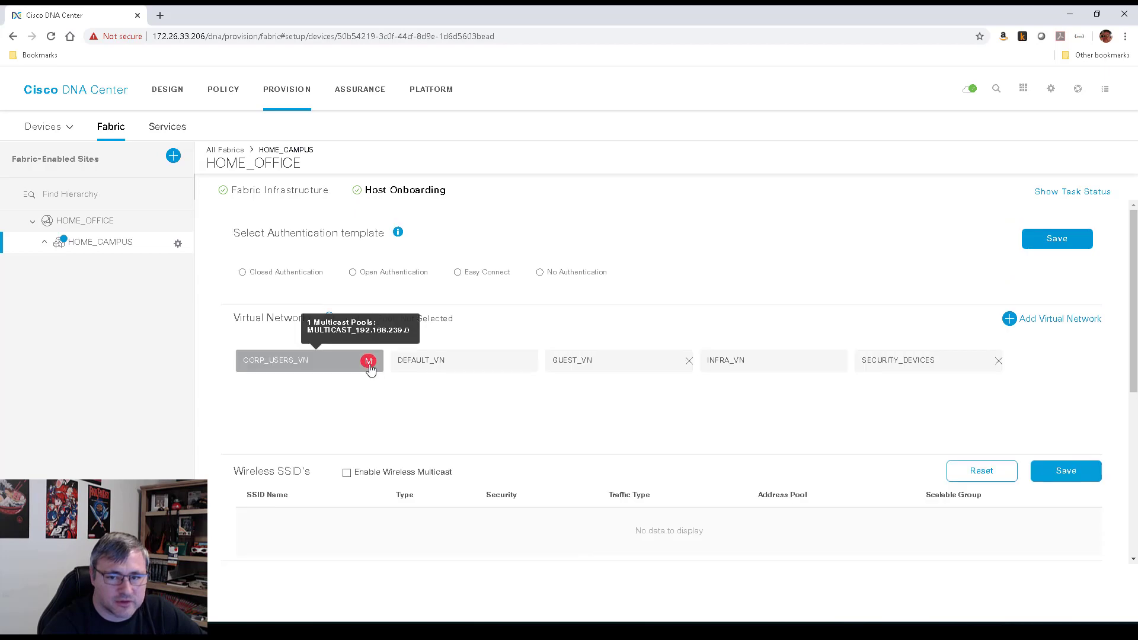
pyautogui.click(242, 273)
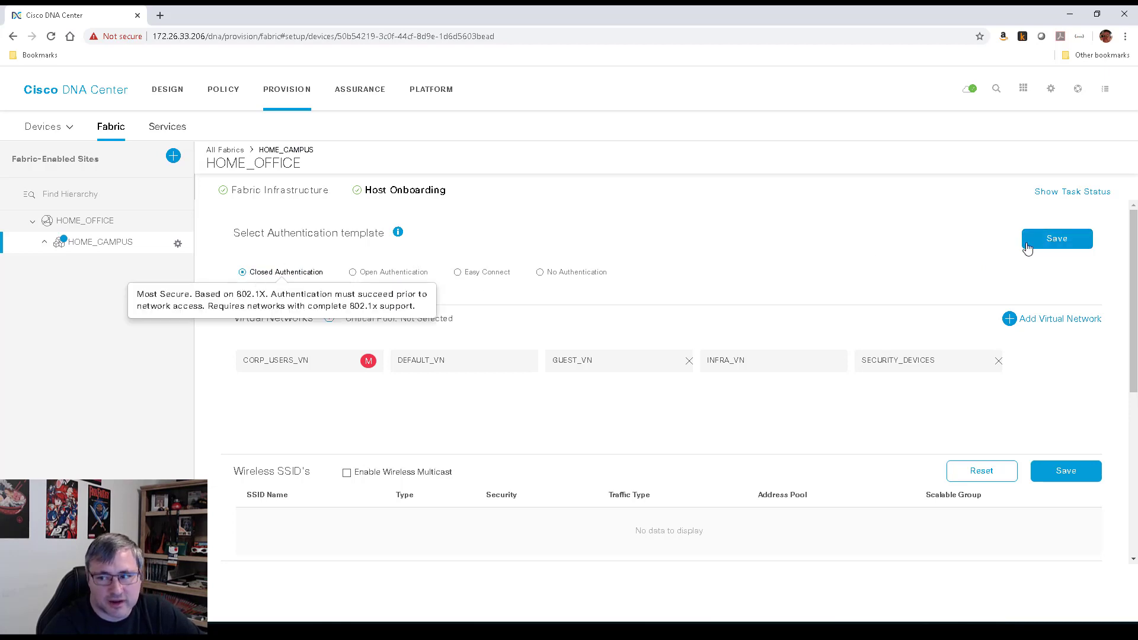
pyautogui.click(1067, 239)
pyautogui.click(906, 237)
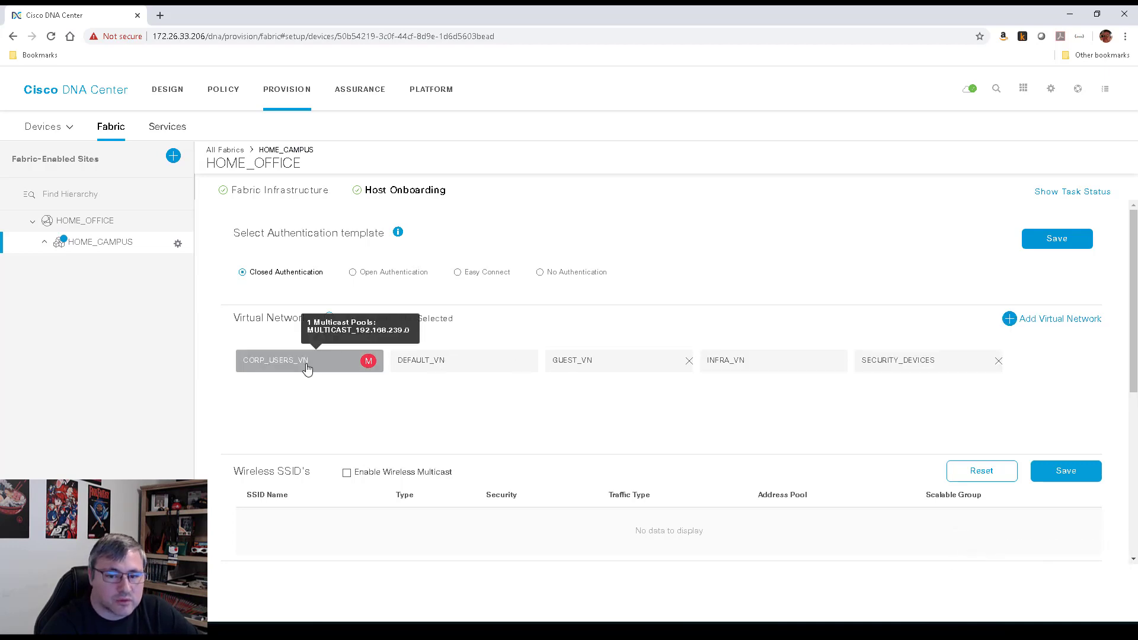
# Add a new pool entry to CORP_USERS_VN using the CORP_USERS (10.1.0.0/16) IP pool
pyautogui.moveTo(306, 365); pyautogui.dragTo(323, 386)
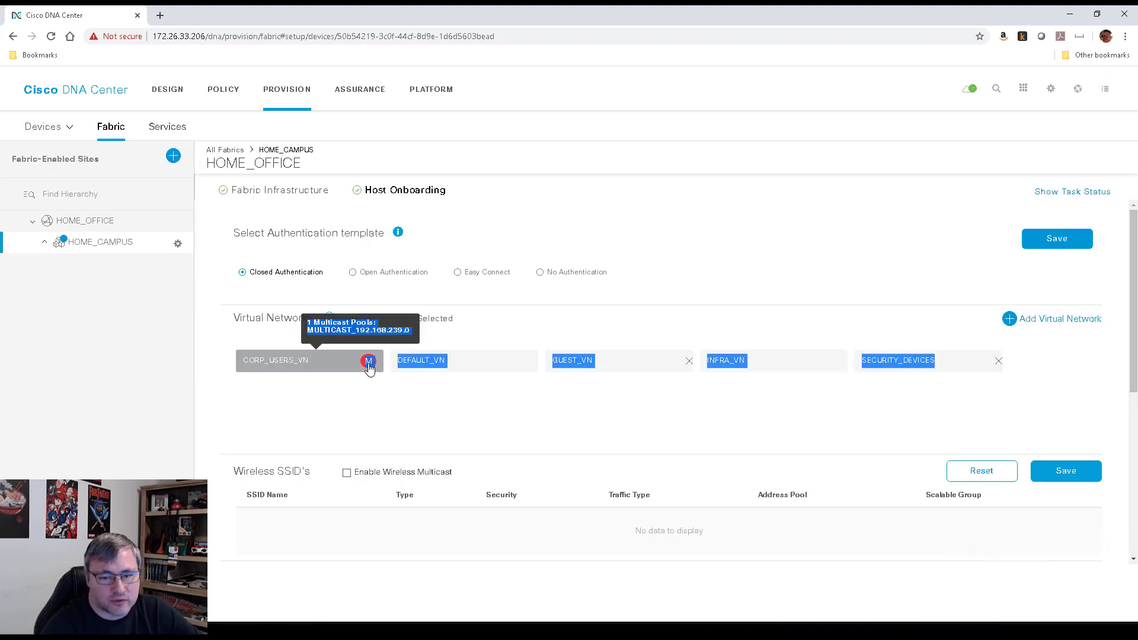
pyautogui.click(301, 364)
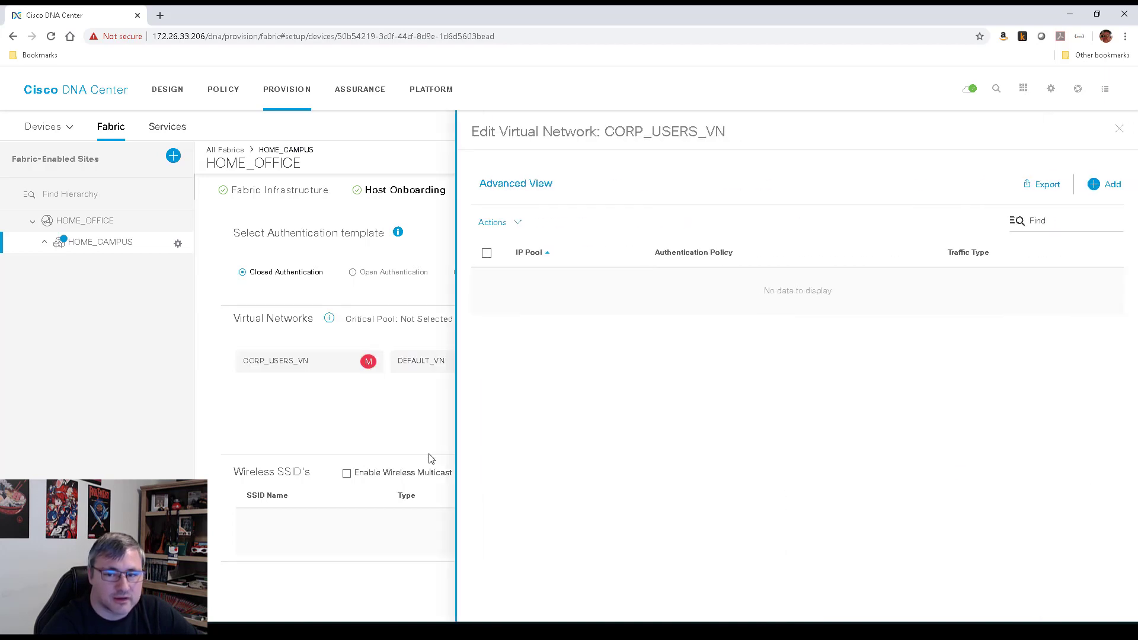
pyautogui.click(1096, 185)
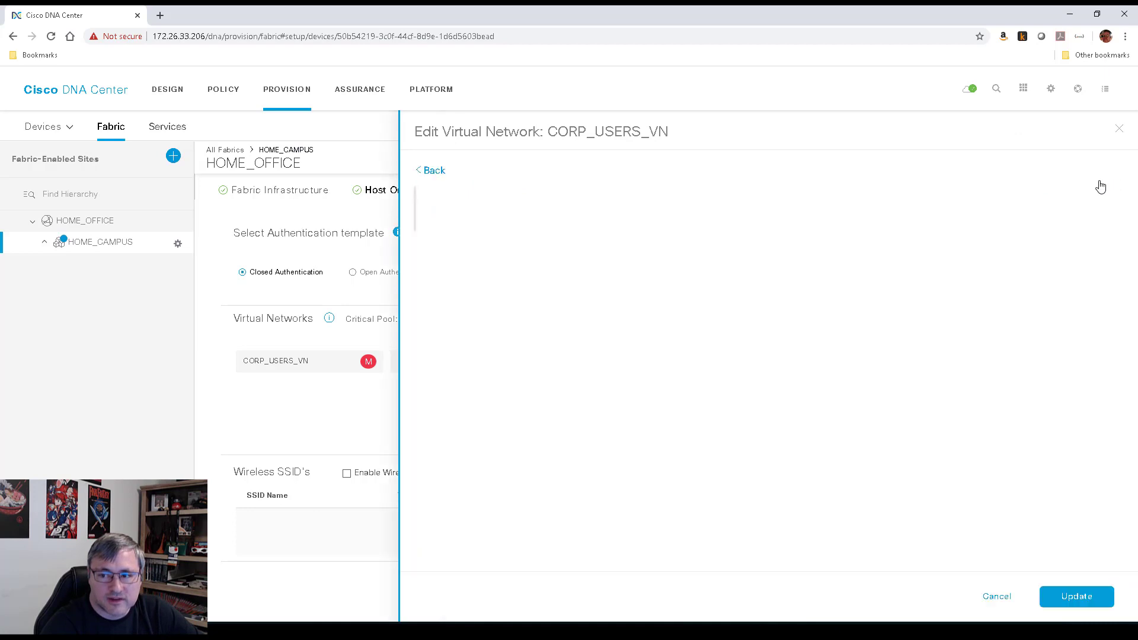
pyautogui.click(471, 240)
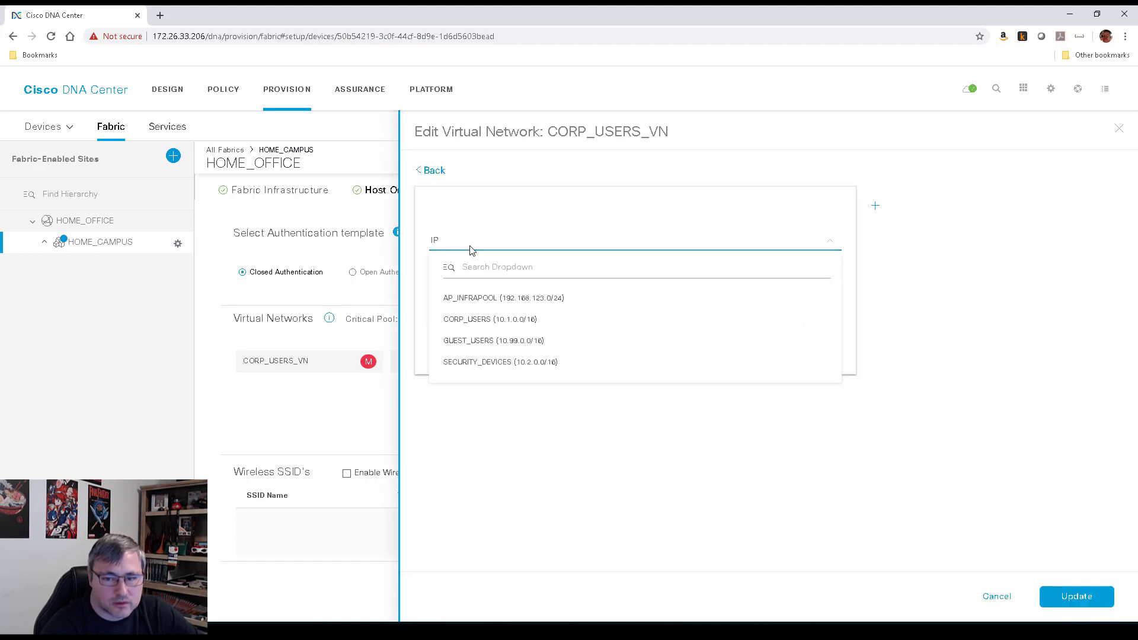
pyautogui.click(502, 324)
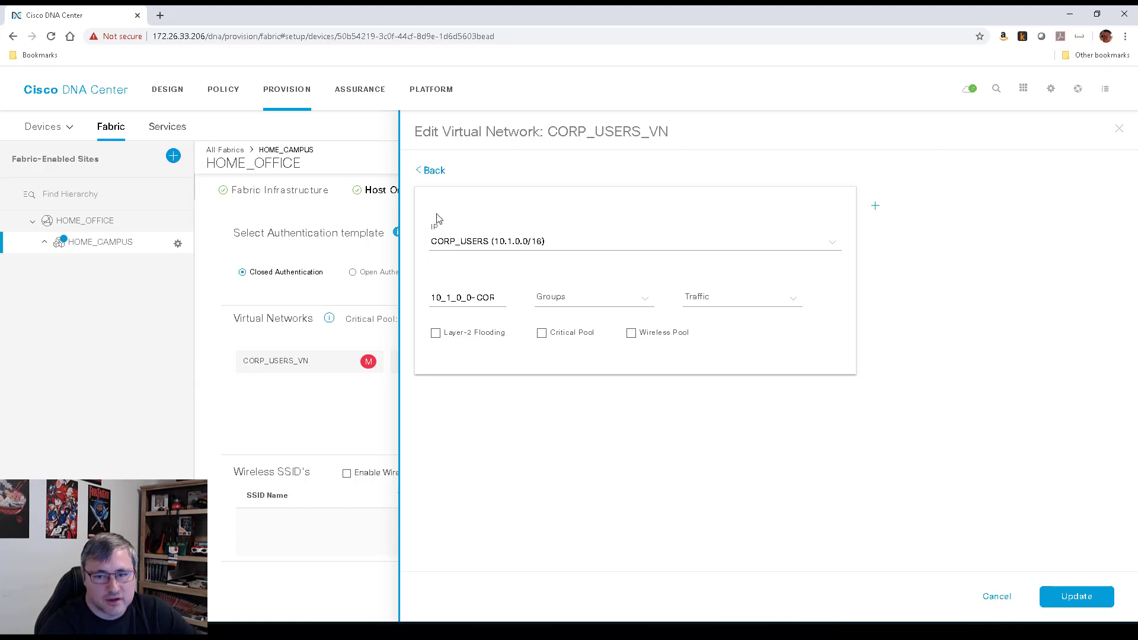
# Review the pool name and scalable group options, keeping CORP_USERS as the IP pool
pyautogui.click(491, 297)
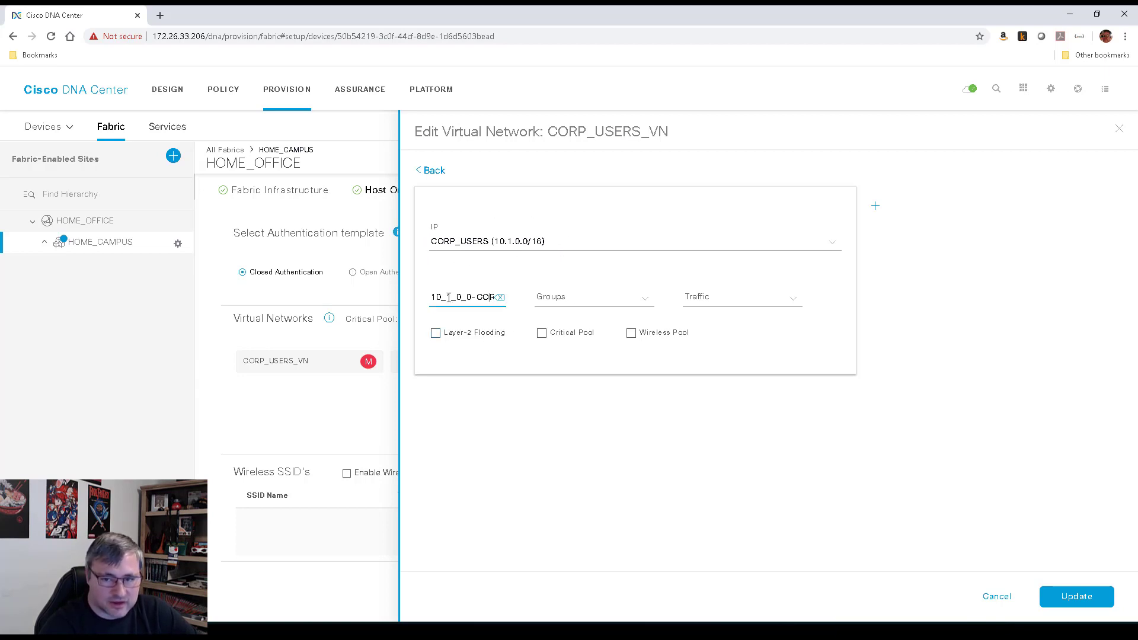
pyautogui.tripleClick(462, 299)
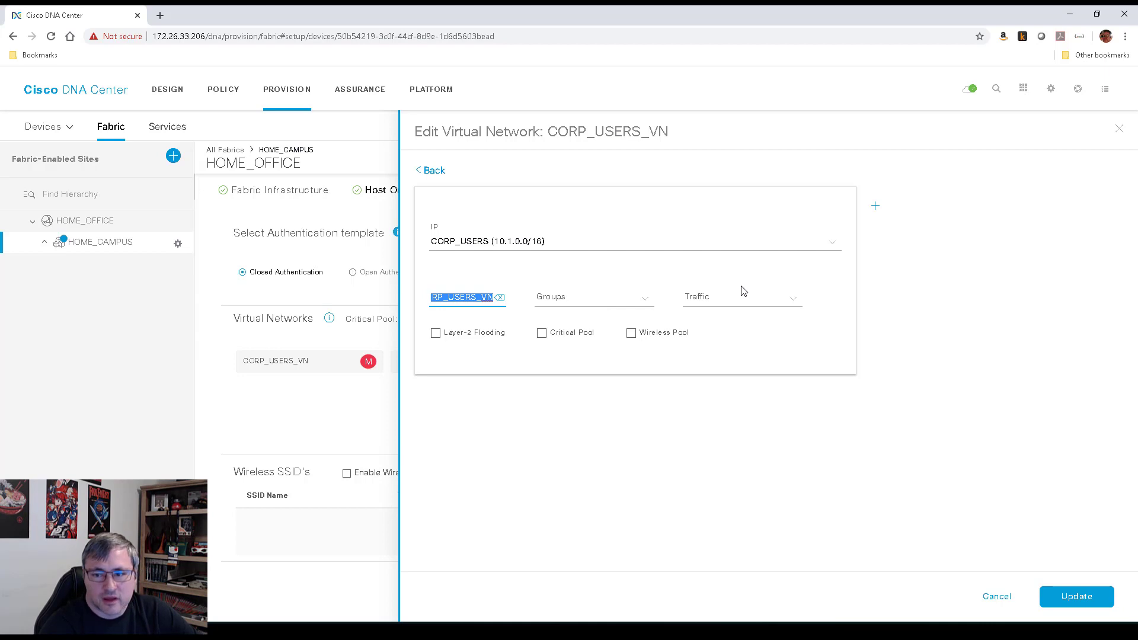
pyautogui.click(594, 303)
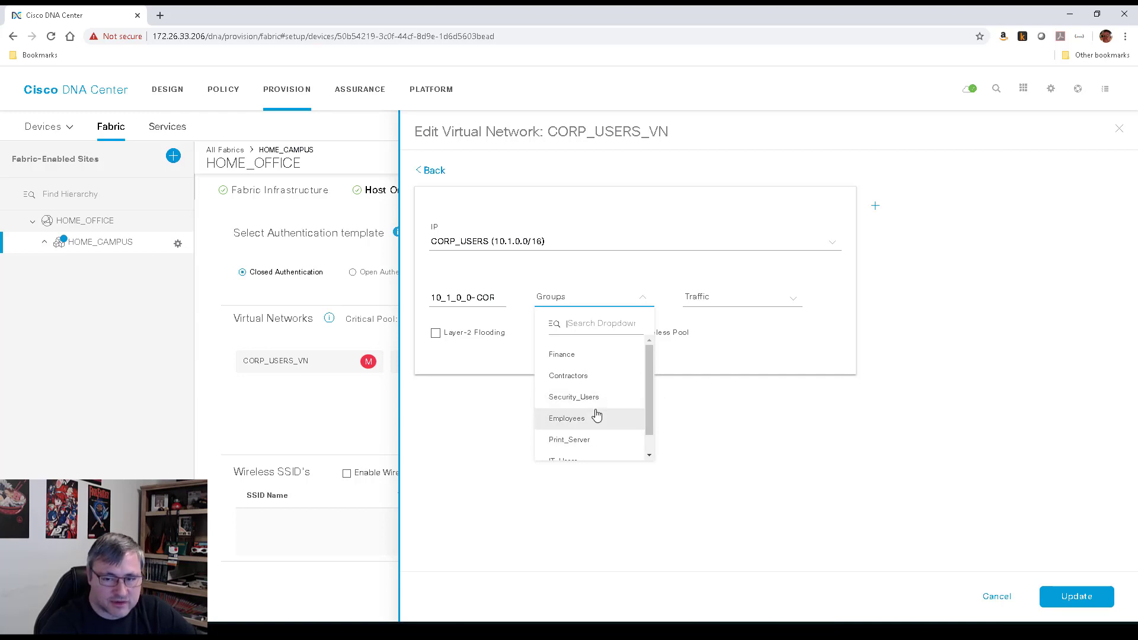
pyautogui.click(606, 292)
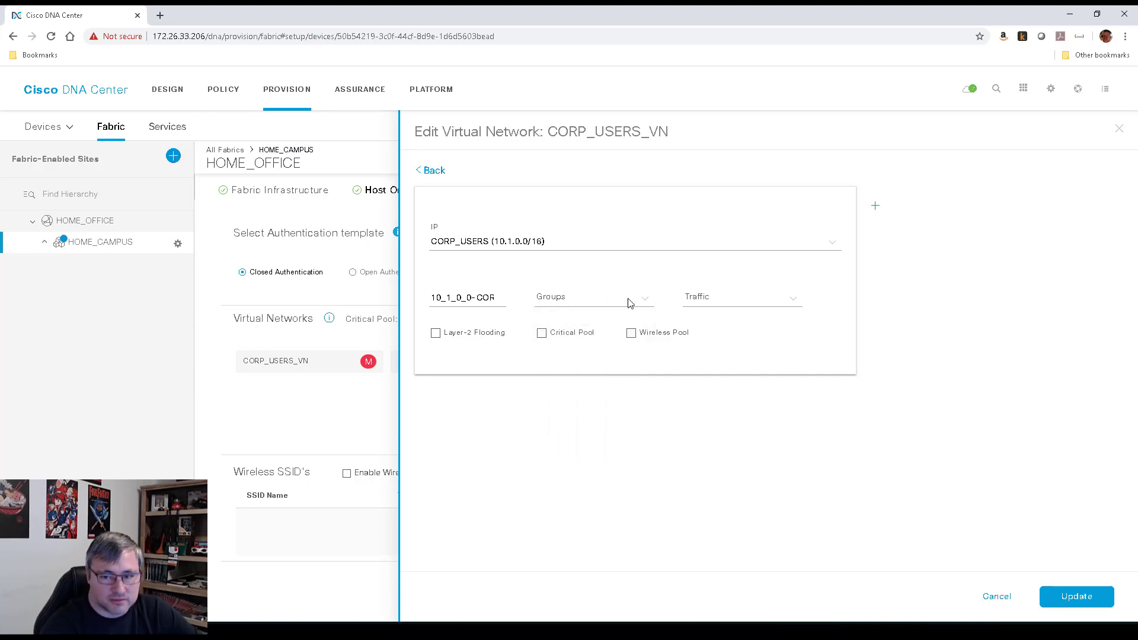
pyautogui.click(649, 299)
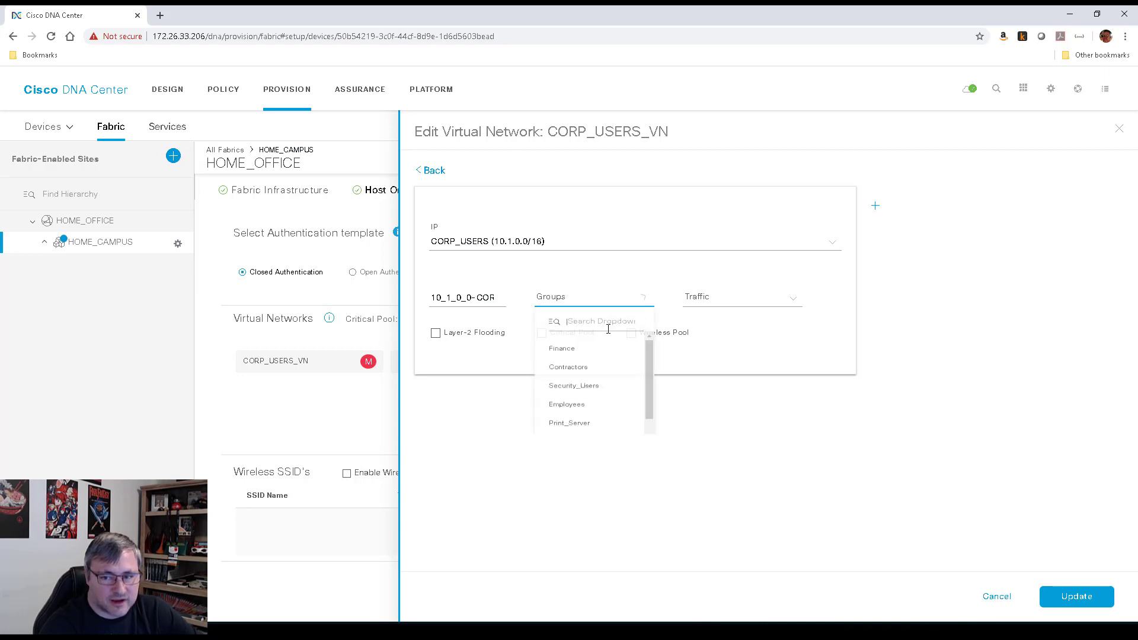
pyautogui.click(611, 248)
pyautogui.click(627, 198)
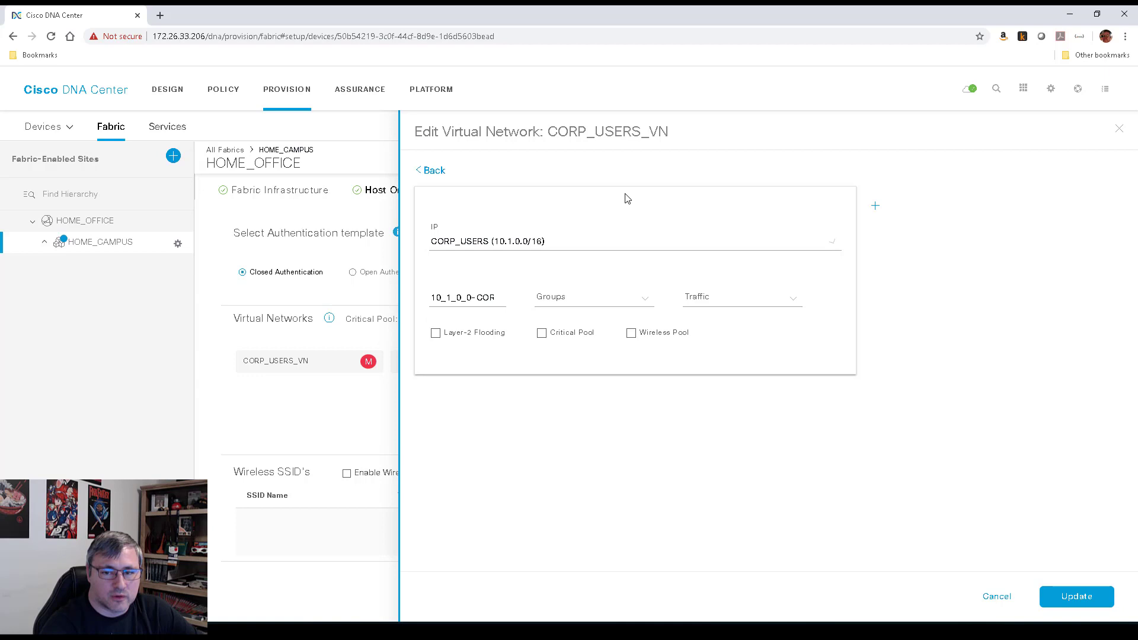
# Make CORP_USERS a Data wireless pool, update CORP_USERS_VN, and close the panel
pyautogui.click(632, 335)
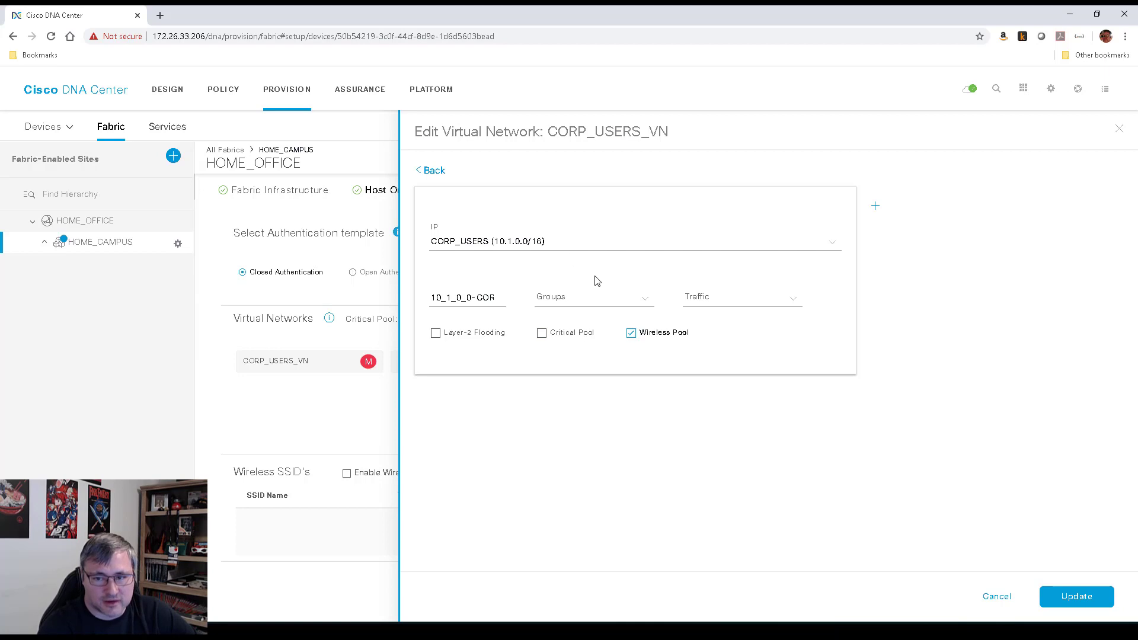
pyautogui.click(794, 301)
pyautogui.click(713, 334)
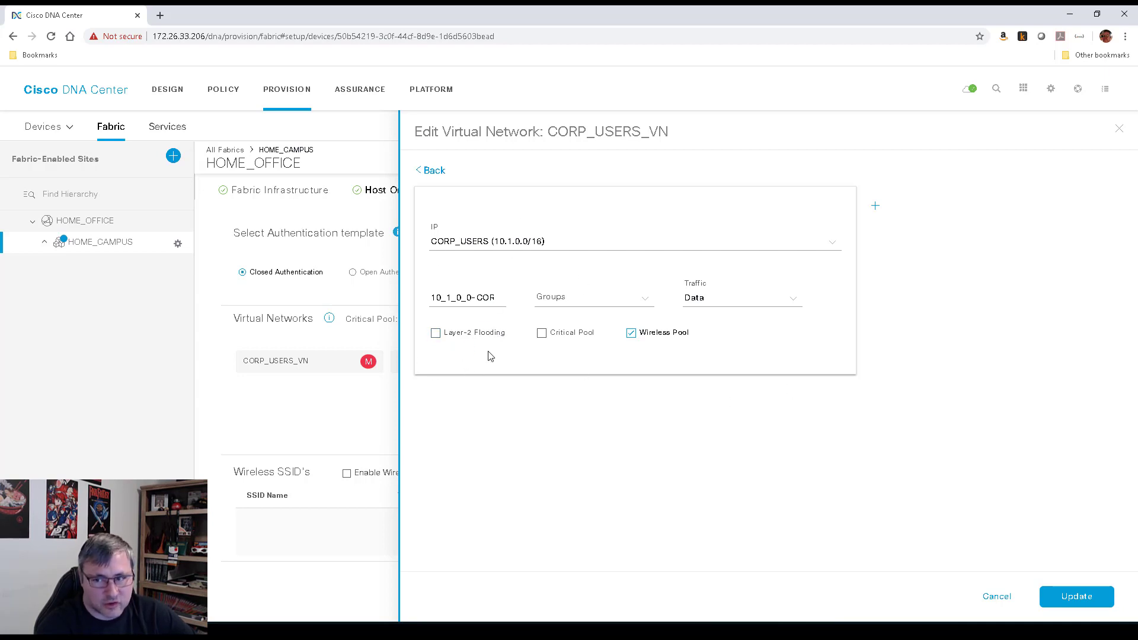
pyautogui.click(1077, 597)
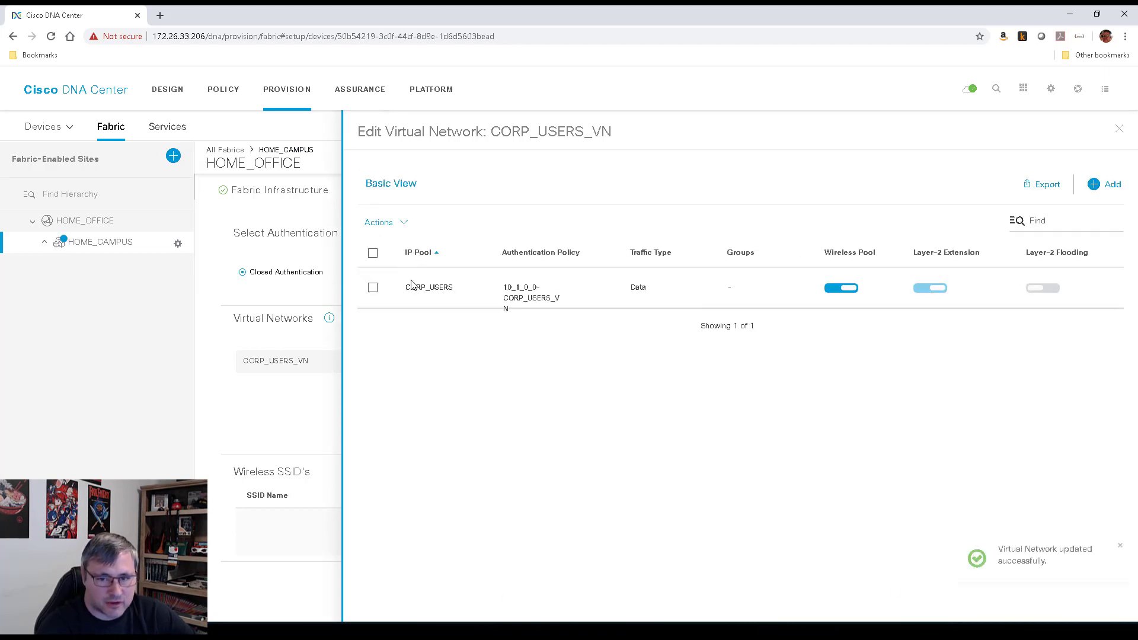
pyautogui.click(380, 223)
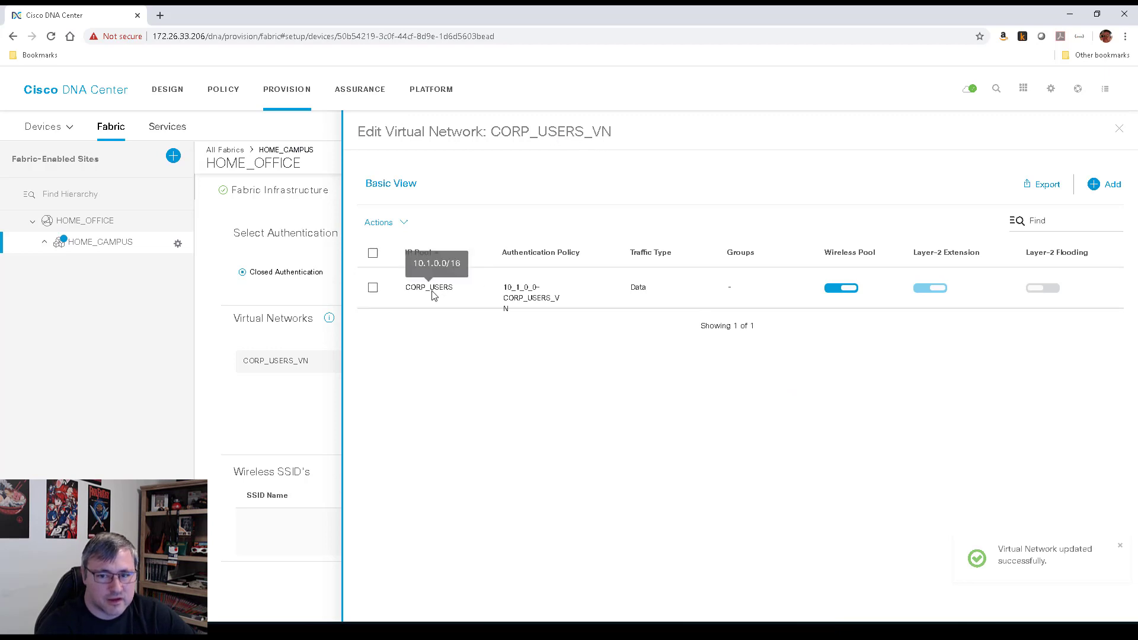
pyautogui.click(1120, 130)
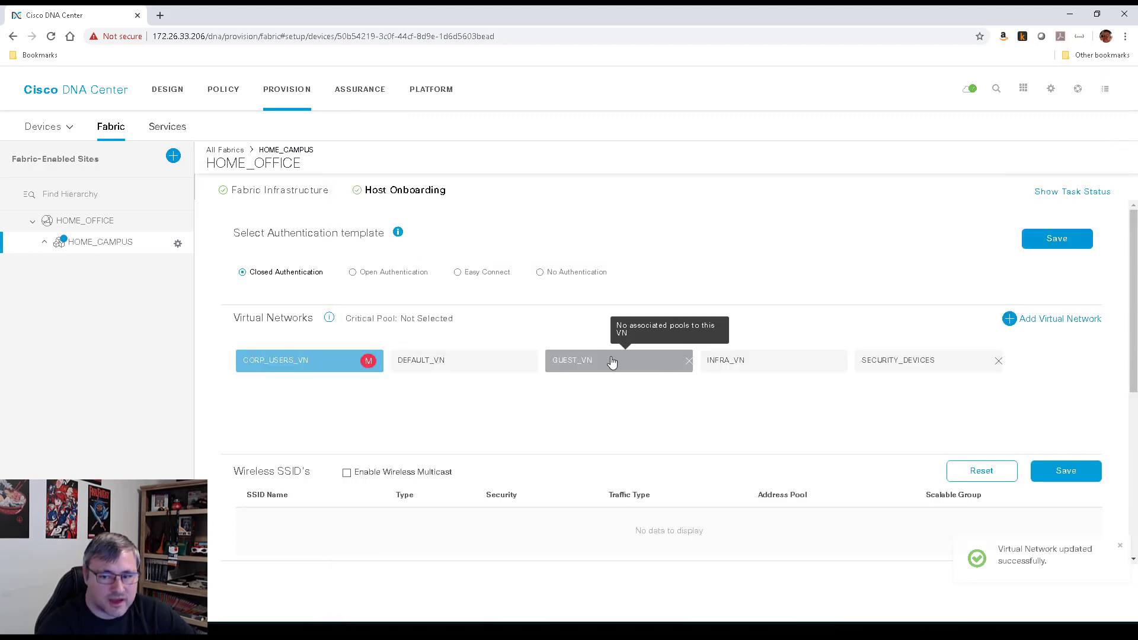
# Add GUEST_USERS (10.99.0.0/16) to GUEST_VN as a Data wireless pool and update it
pyautogui.click(648, 365)
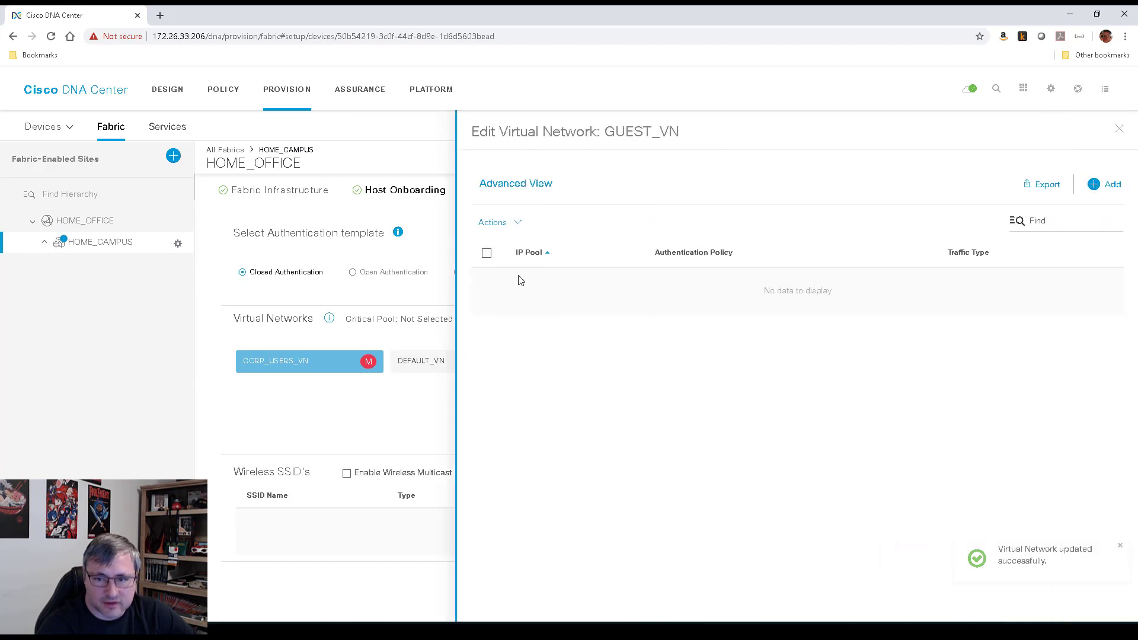
pyautogui.click(1113, 184)
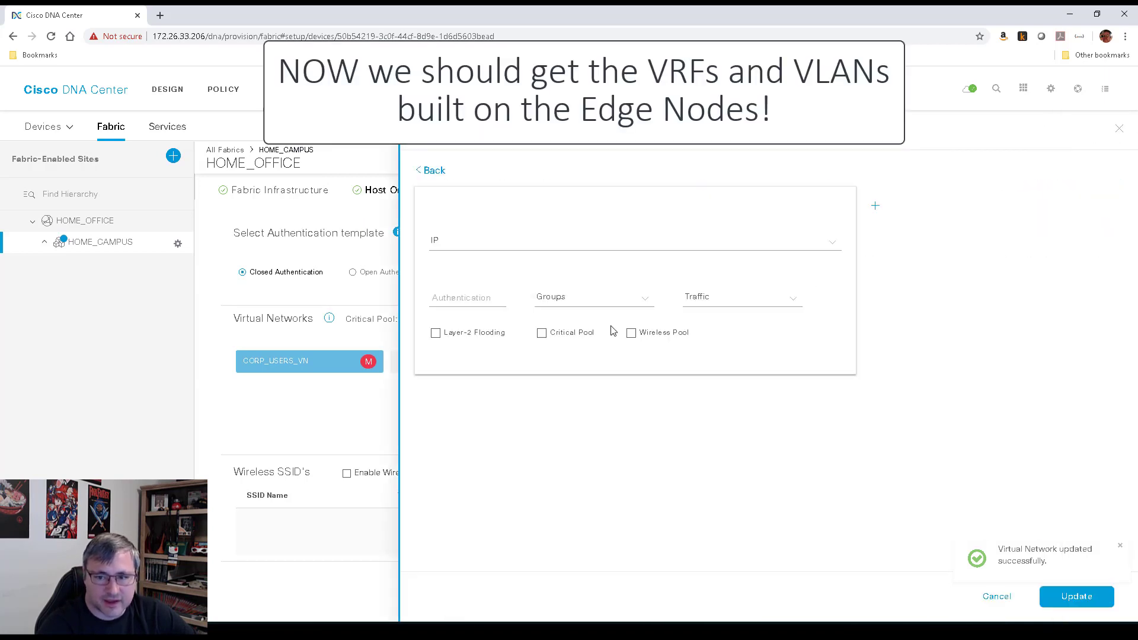
pyautogui.click(531, 249)
pyautogui.click(491, 318)
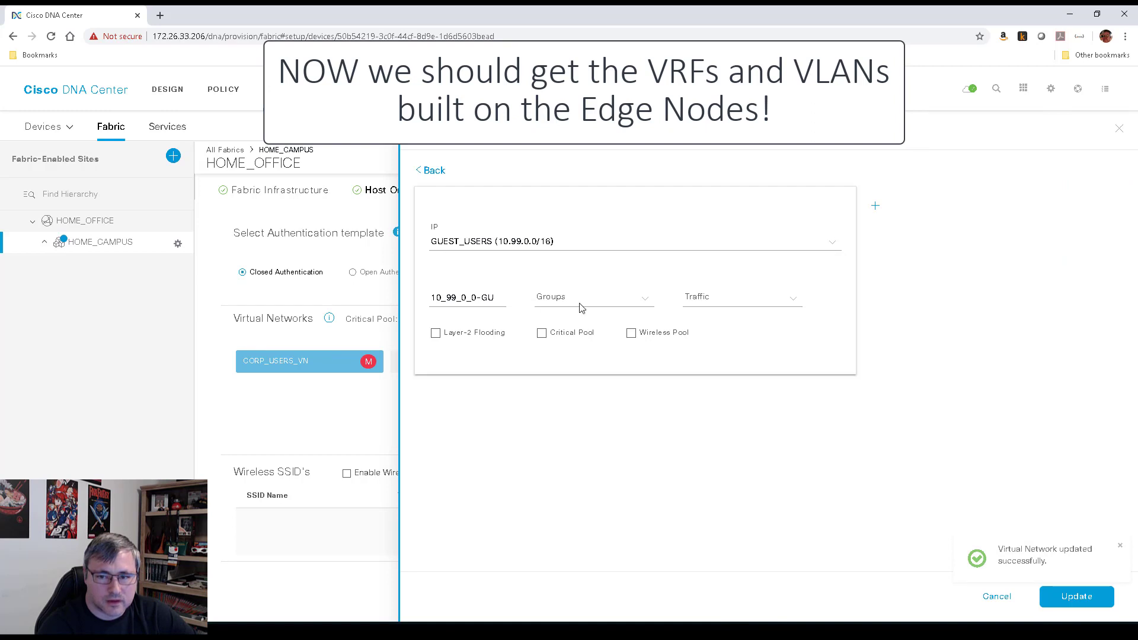
pyautogui.click(737, 300)
pyautogui.click(705, 334)
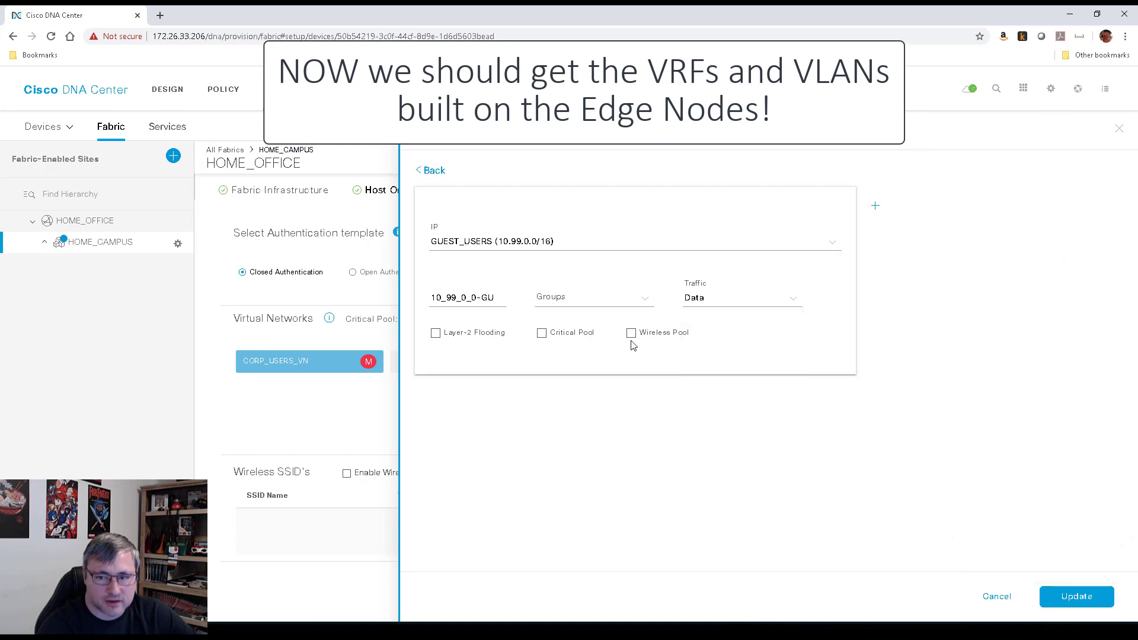
pyautogui.click(631, 333)
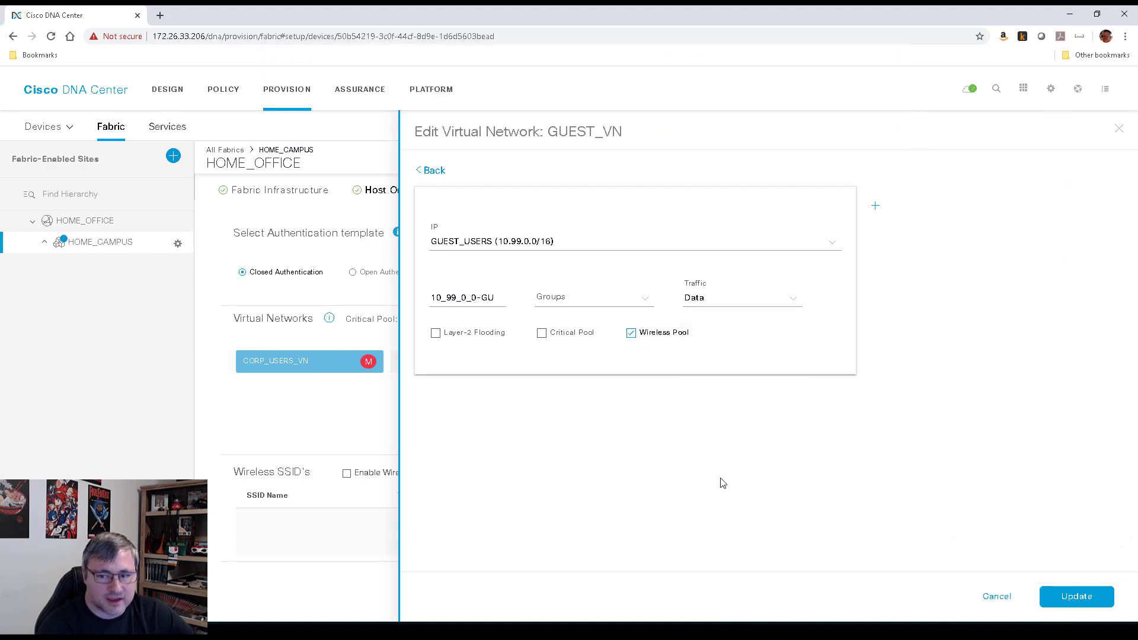
pyautogui.click(1077, 598)
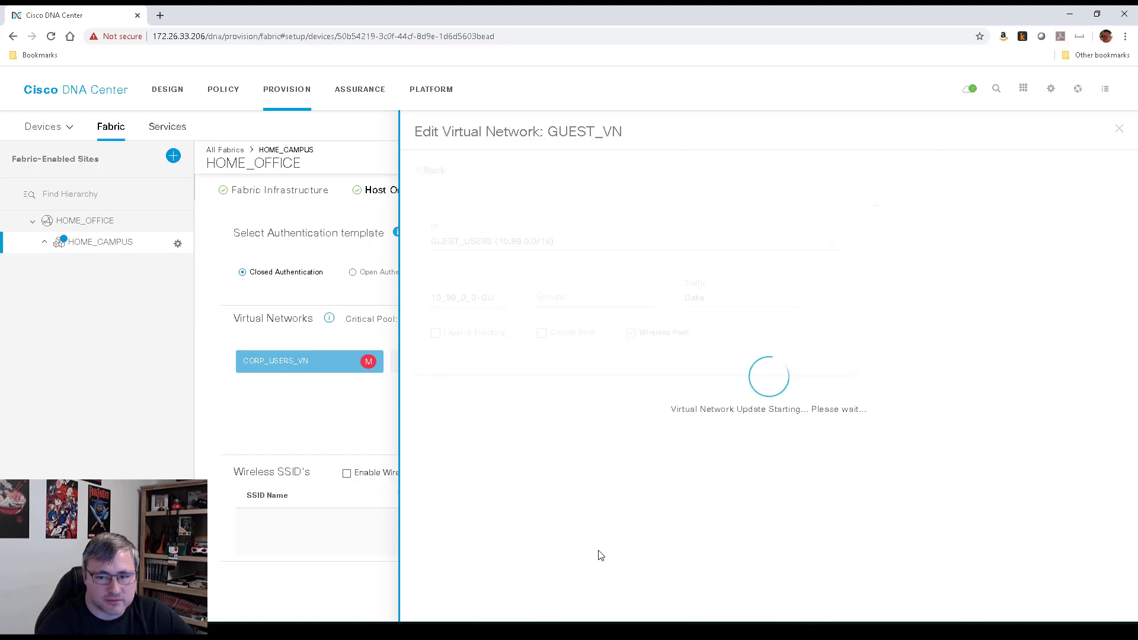
pyautogui.click(1121, 132)
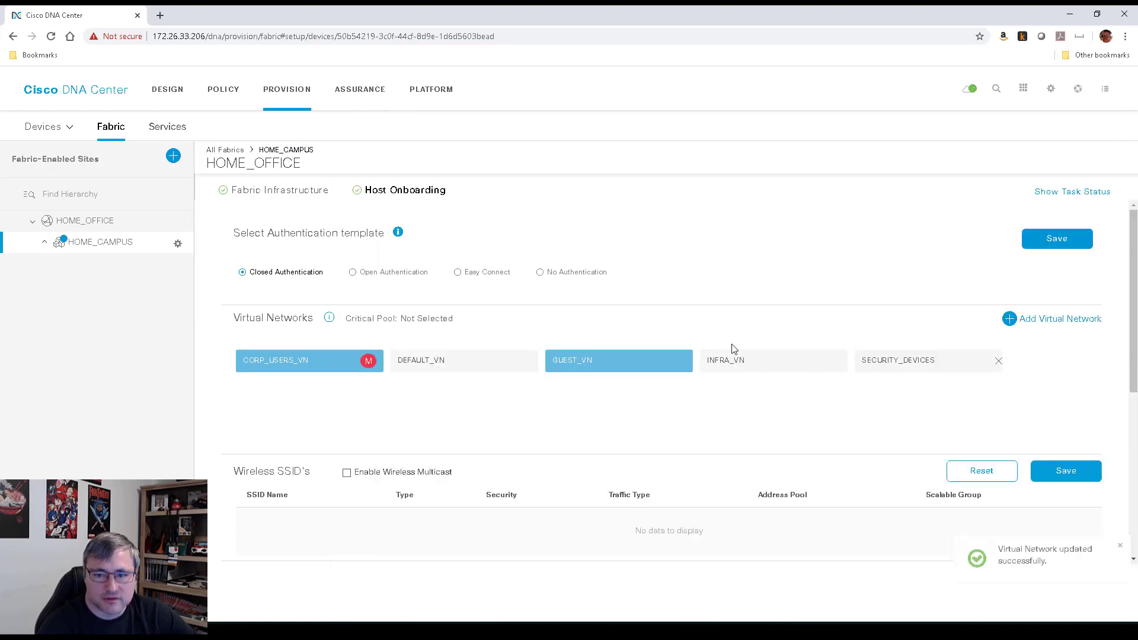
# Assign AP_INFRAPOOL (192.168.123.0/24) to INFRA_VN as an AP pool, then open SECURITY_DEVICES
pyautogui.click(766, 372)
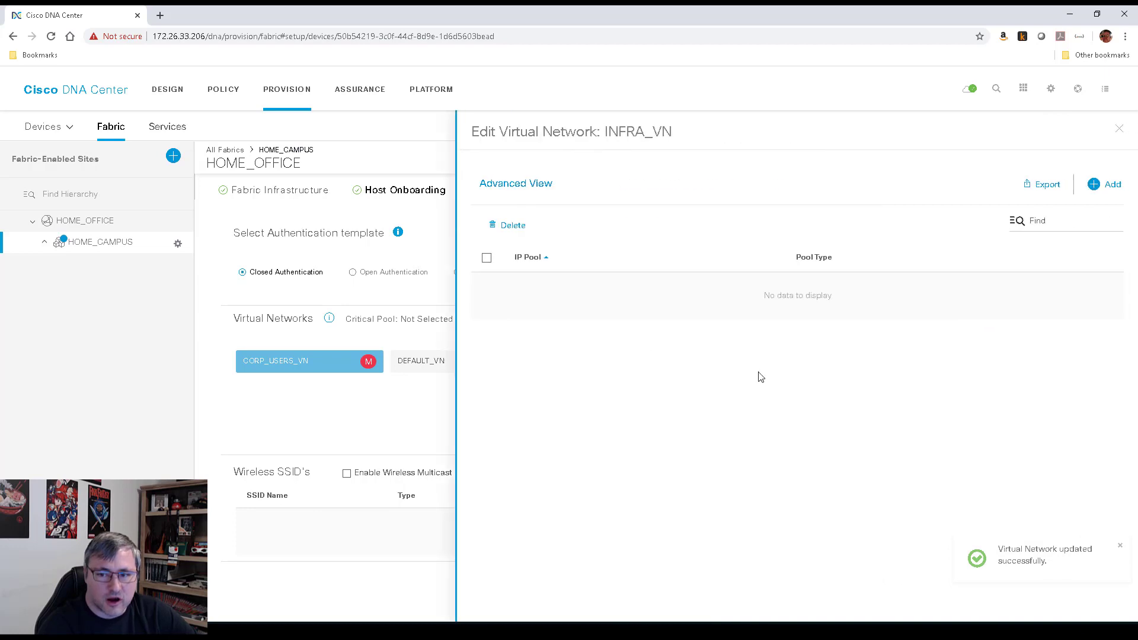
pyautogui.click(1109, 184)
pyautogui.click(564, 243)
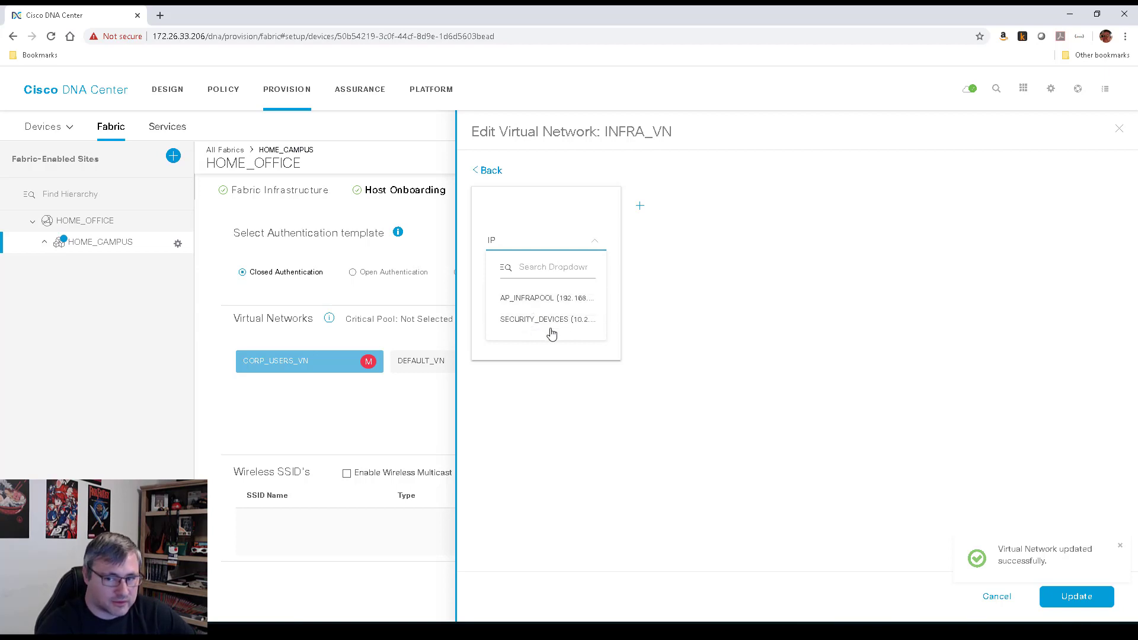
pyautogui.click(531, 299)
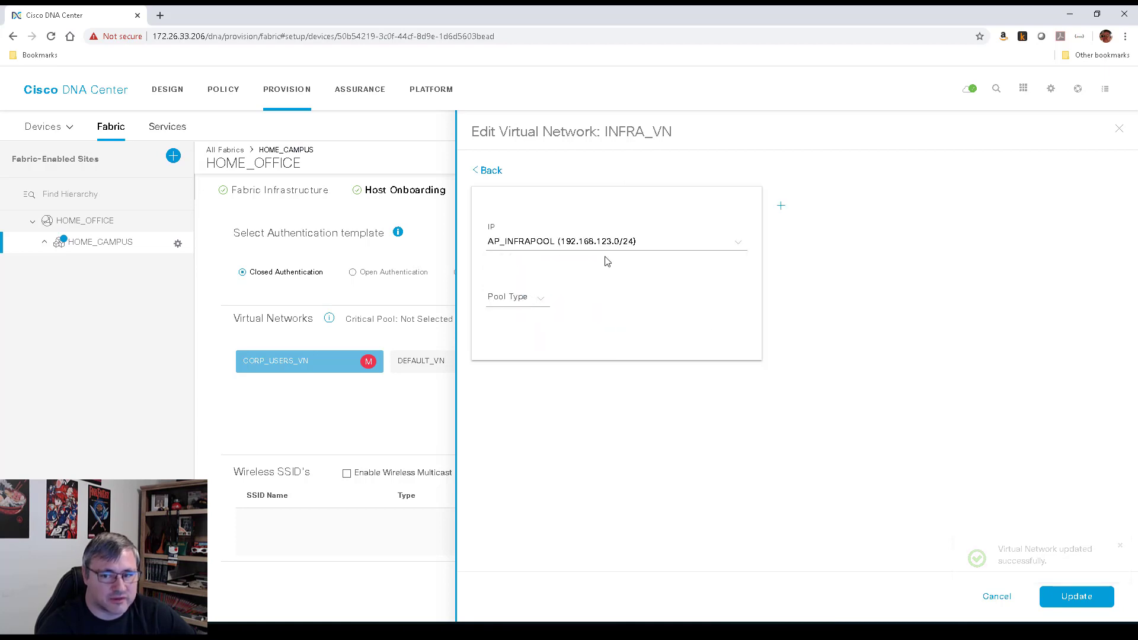
pyautogui.click(536, 297)
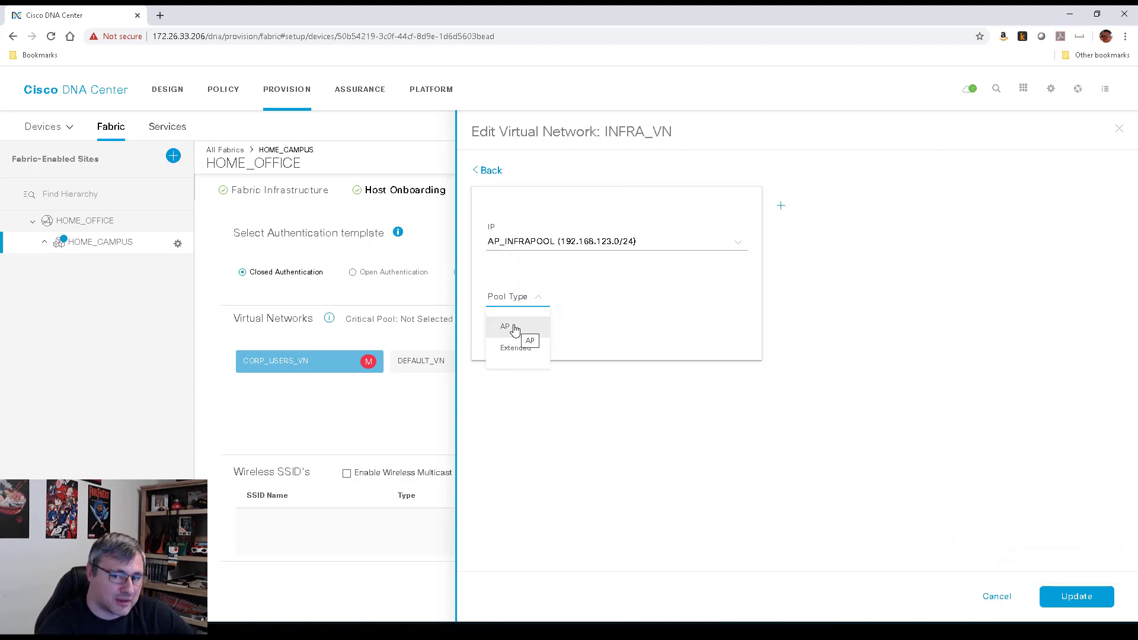
pyautogui.click(514, 329)
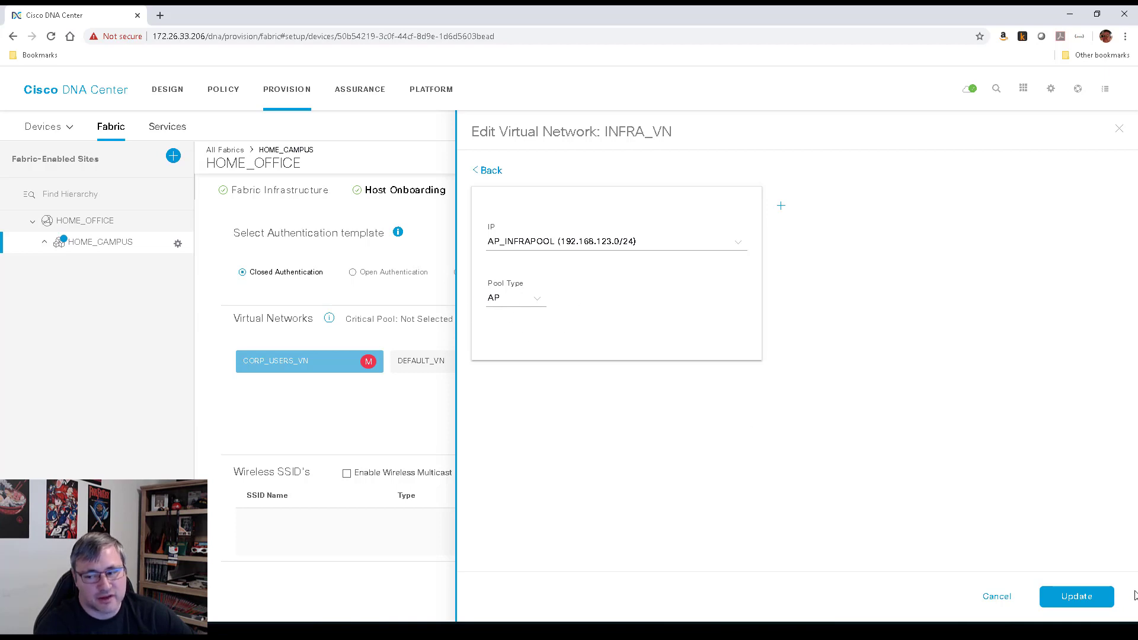
pyautogui.click(1077, 597)
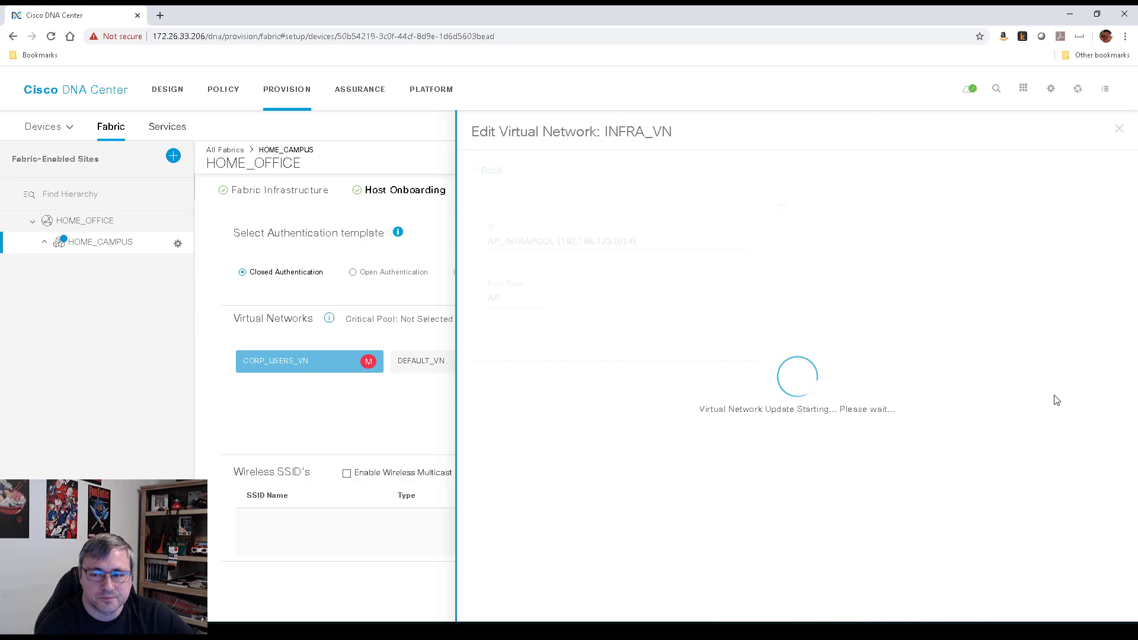
pyautogui.click(1120, 130)
pyautogui.click(919, 364)
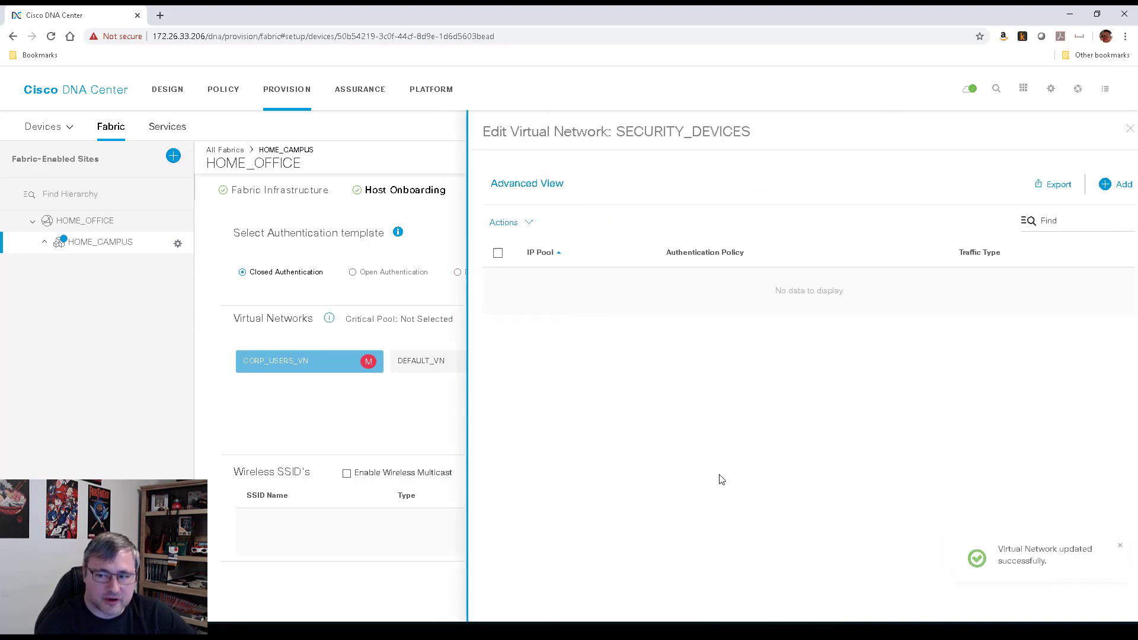
# Add a SECURITY_DEVICES pool entry using the SECURITY_DEVICES (10.2.0.0/16) IP pool
pyautogui.click(1121, 184)
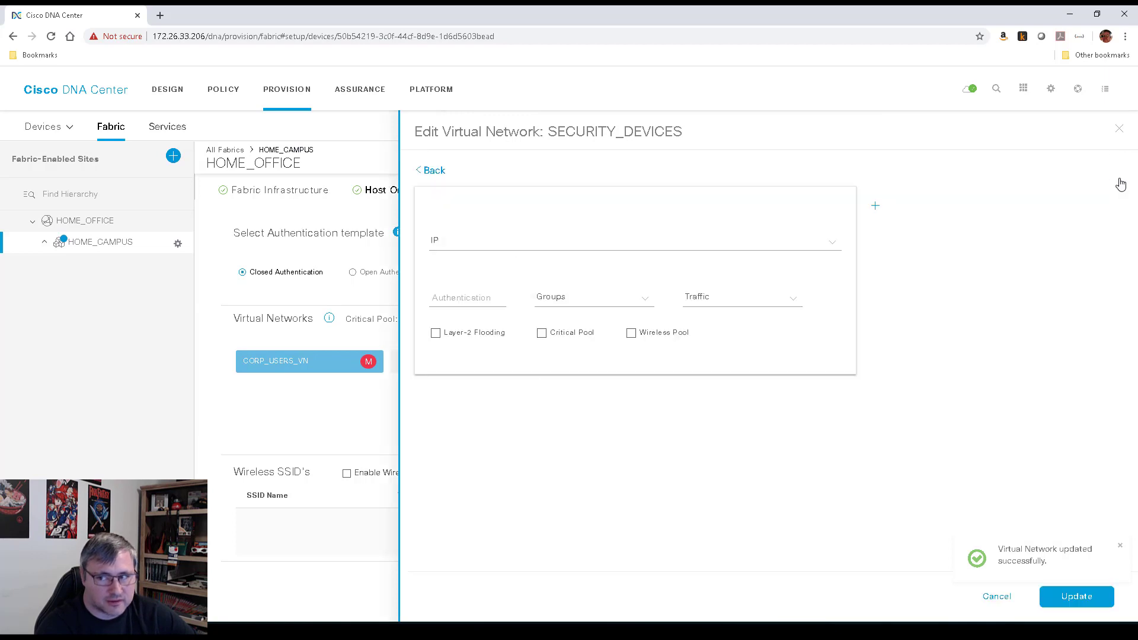
pyautogui.click(569, 248)
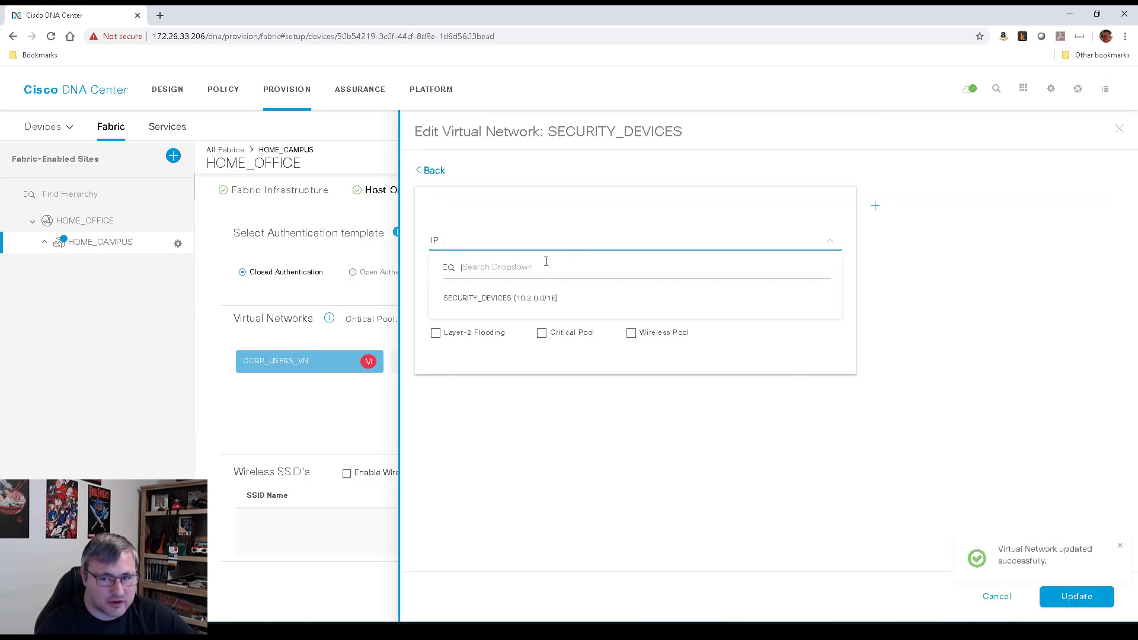
pyautogui.click(522, 305)
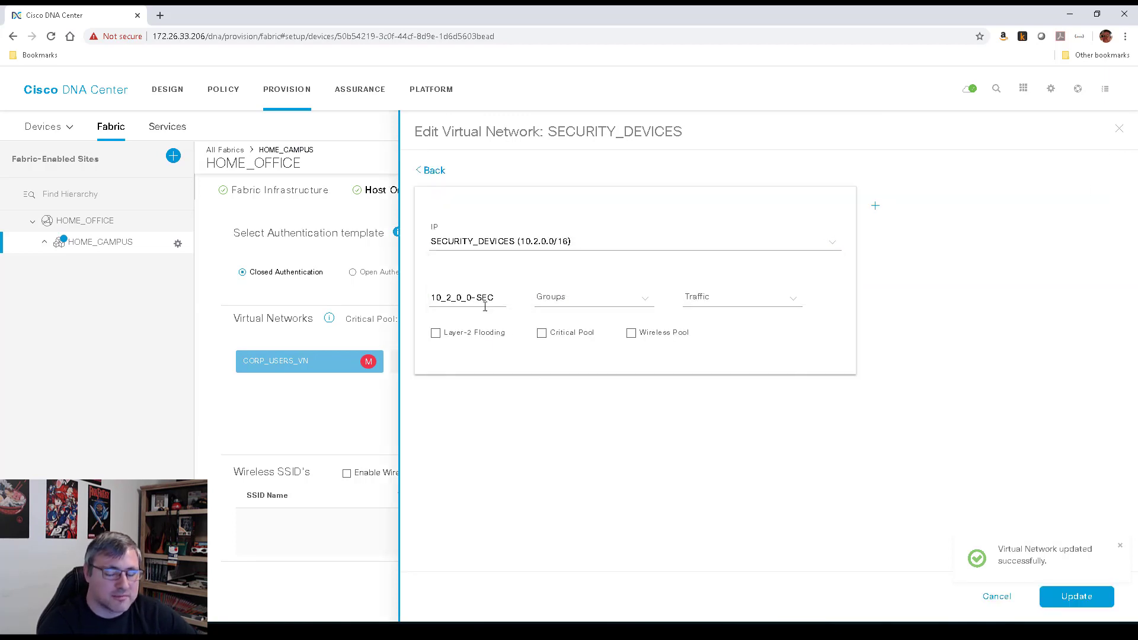
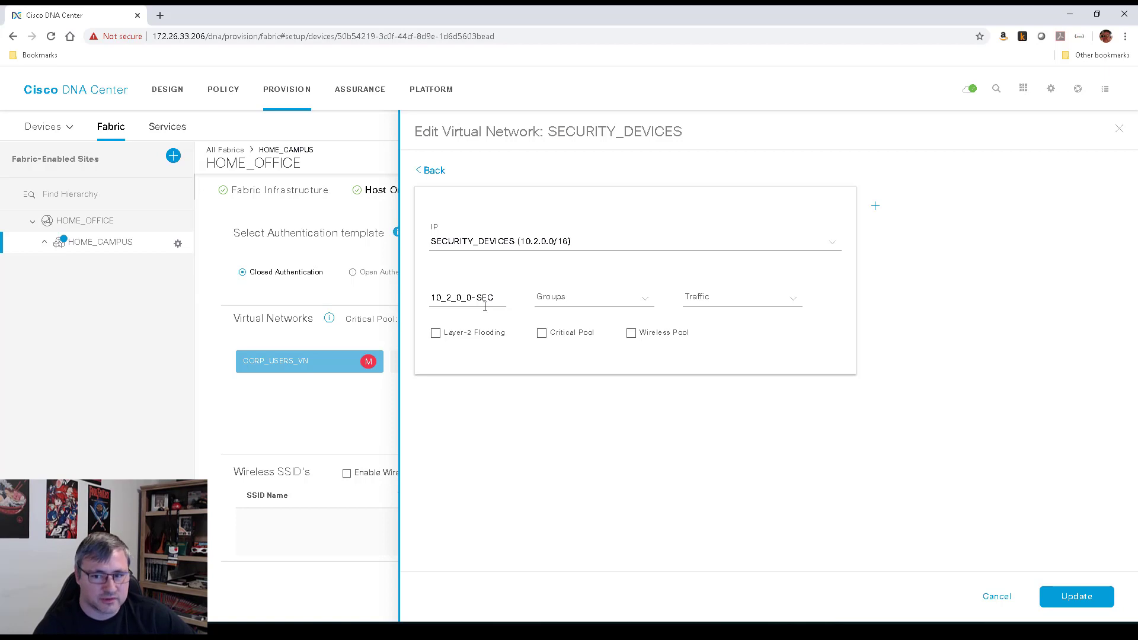
# Set the SECURITY_DEVICES 10.2.0.0/16 pool's traffic type to Data, update it, and close the panel
pyautogui.click(767, 295)
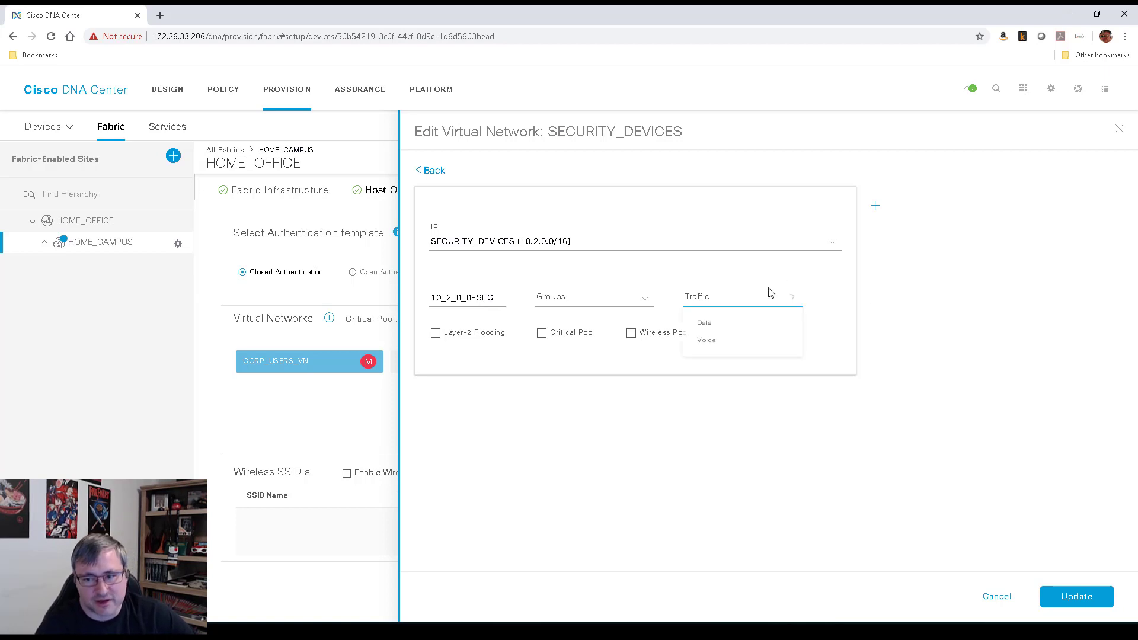
pyautogui.click(708, 331)
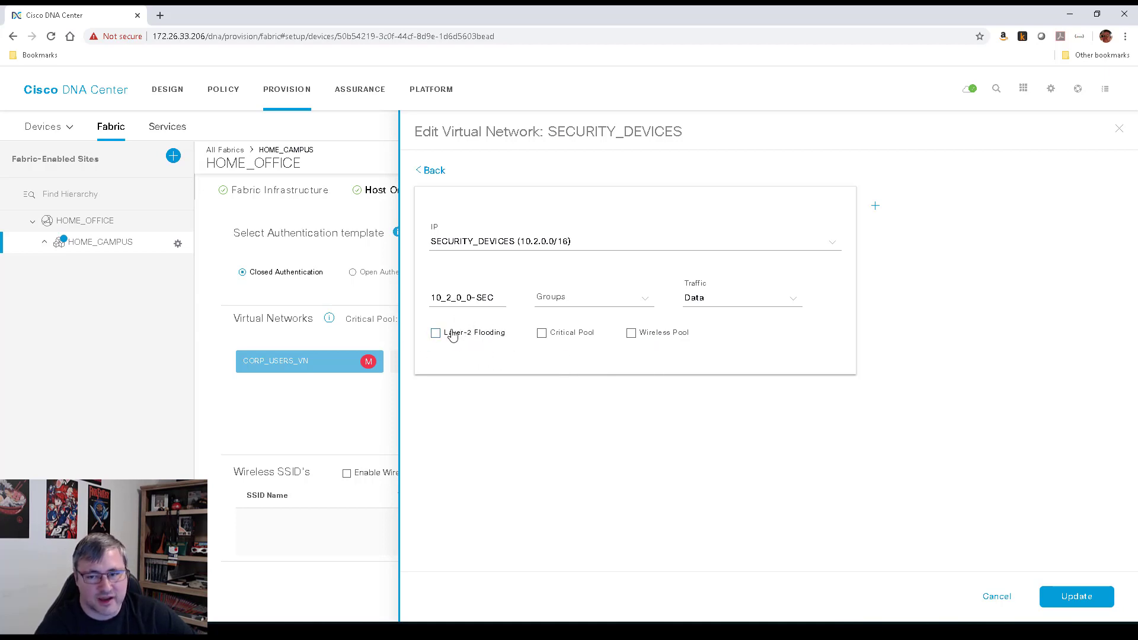
pyautogui.click(1077, 597)
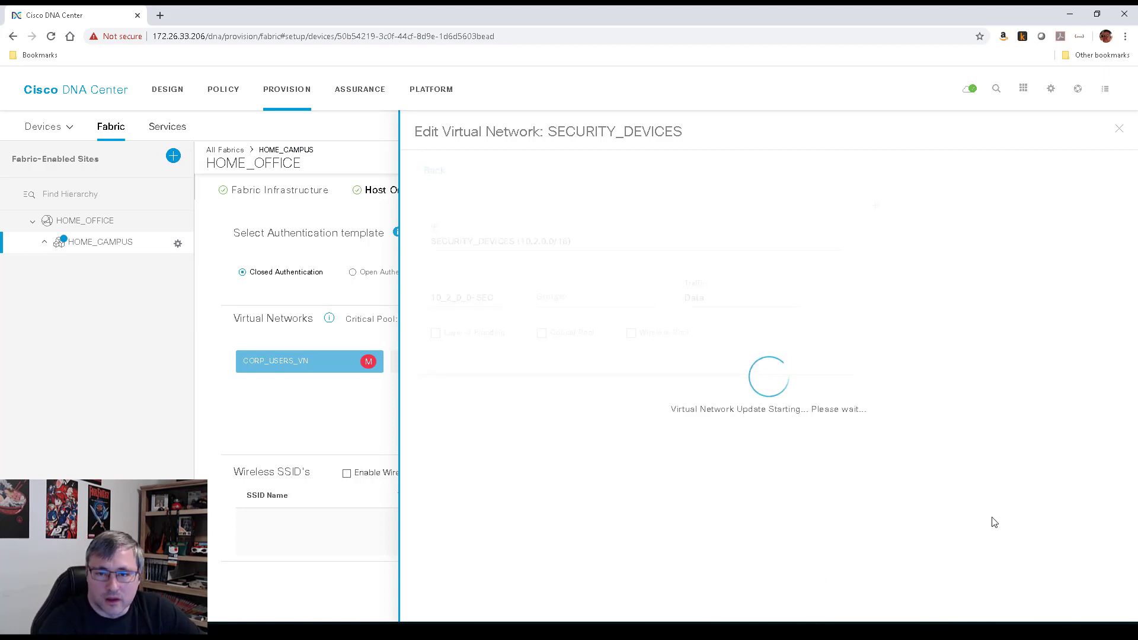
pyautogui.click(1118, 131)
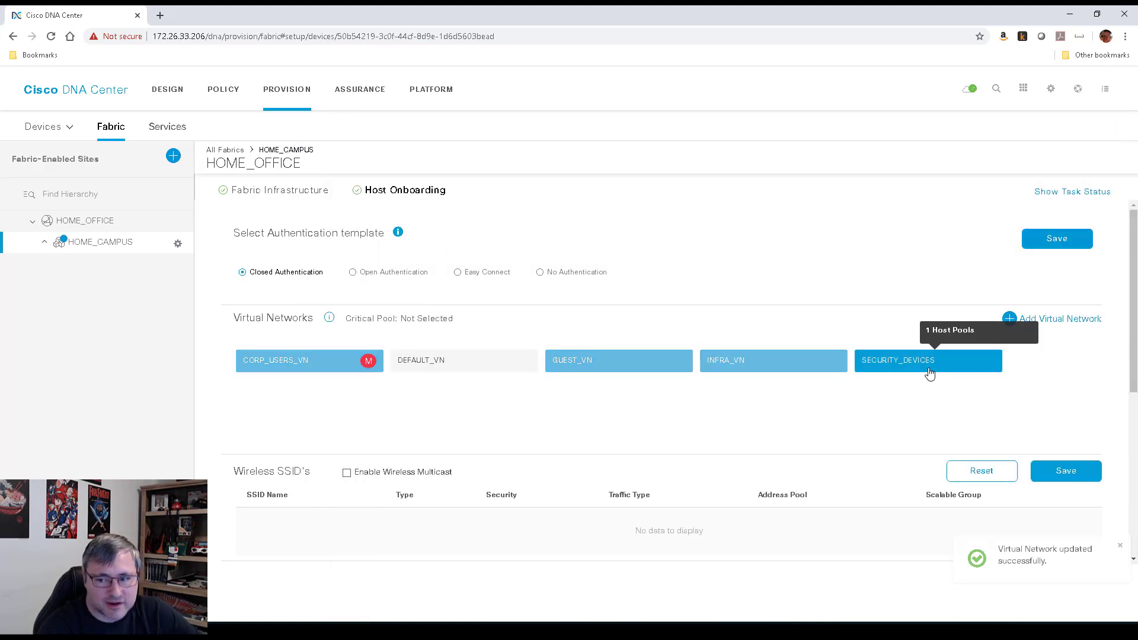
pyautogui.scroll(-3, 703, 517)
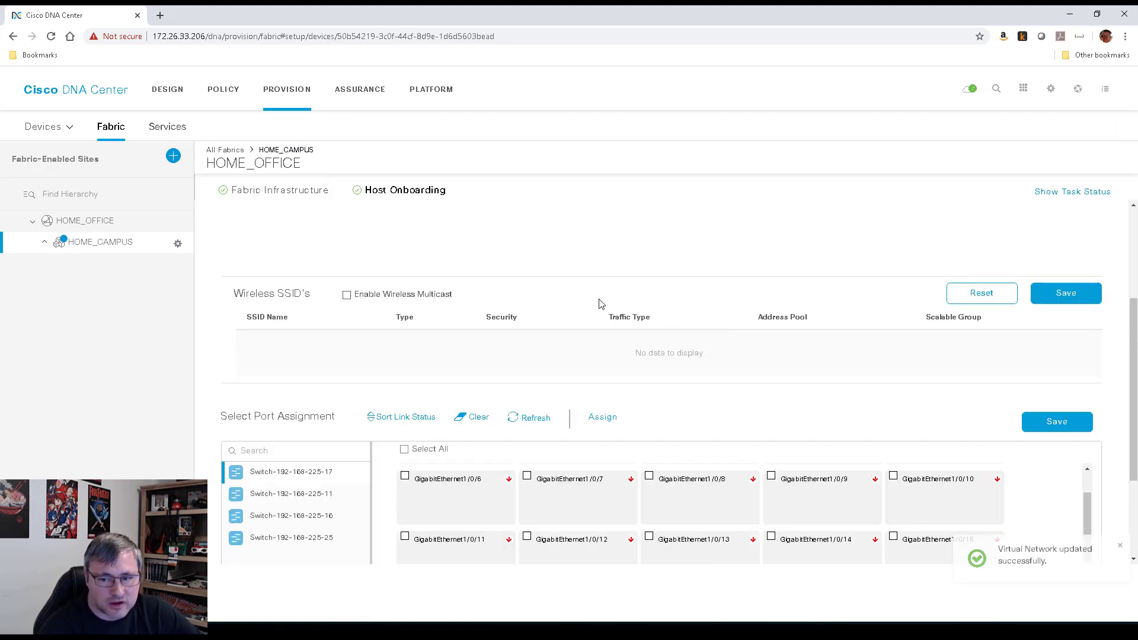
pyautogui.scroll(-2, 212, 456)
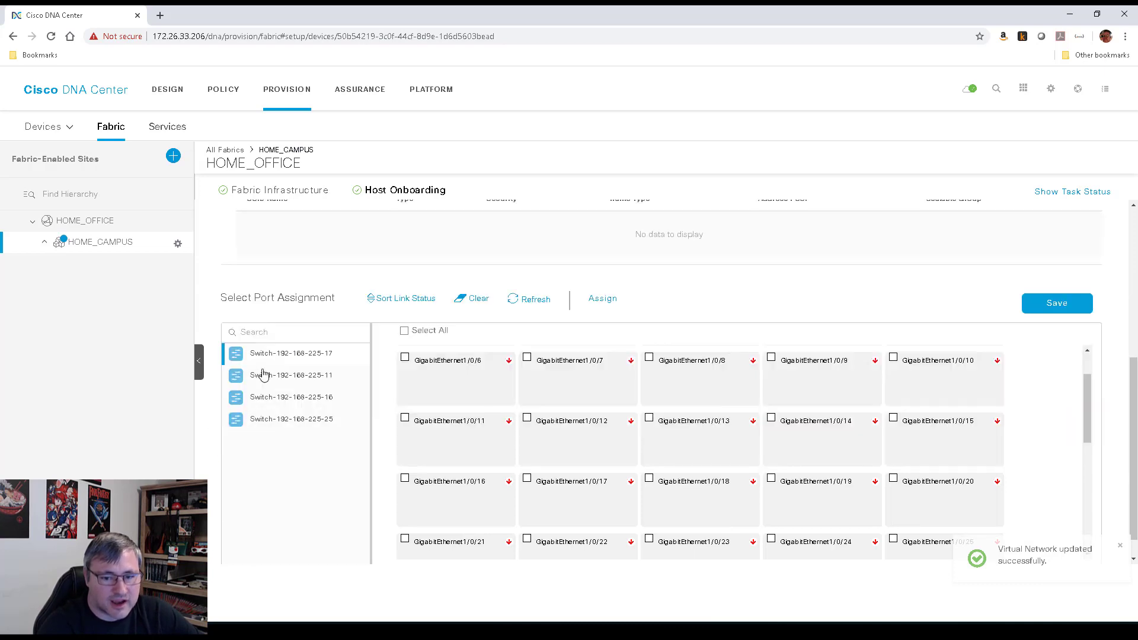
pyautogui.scroll(1, 578, 463)
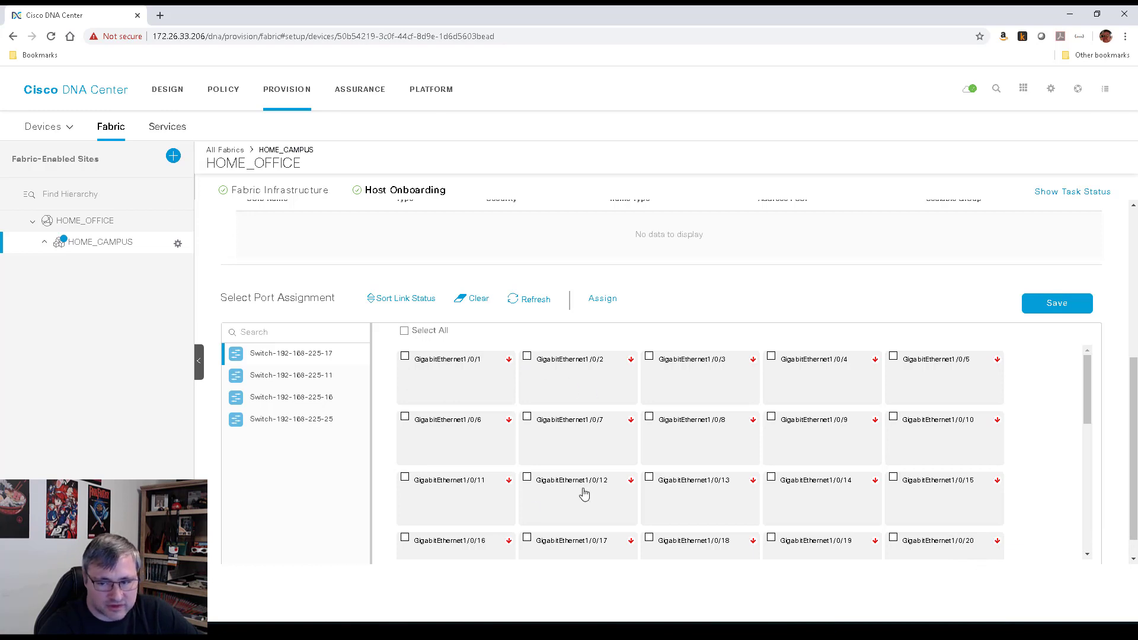
# Start assigning GigabitEthernet1/0/2 as a User Devices port in the Employees group
pyautogui.click(527, 357)
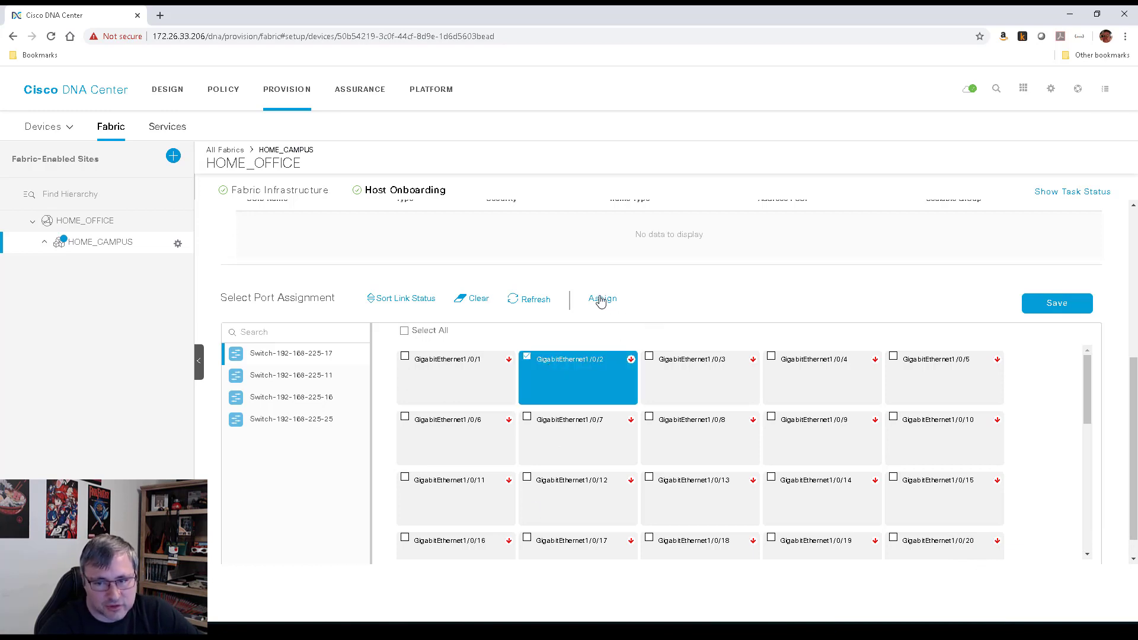
pyautogui.click(601, 299)
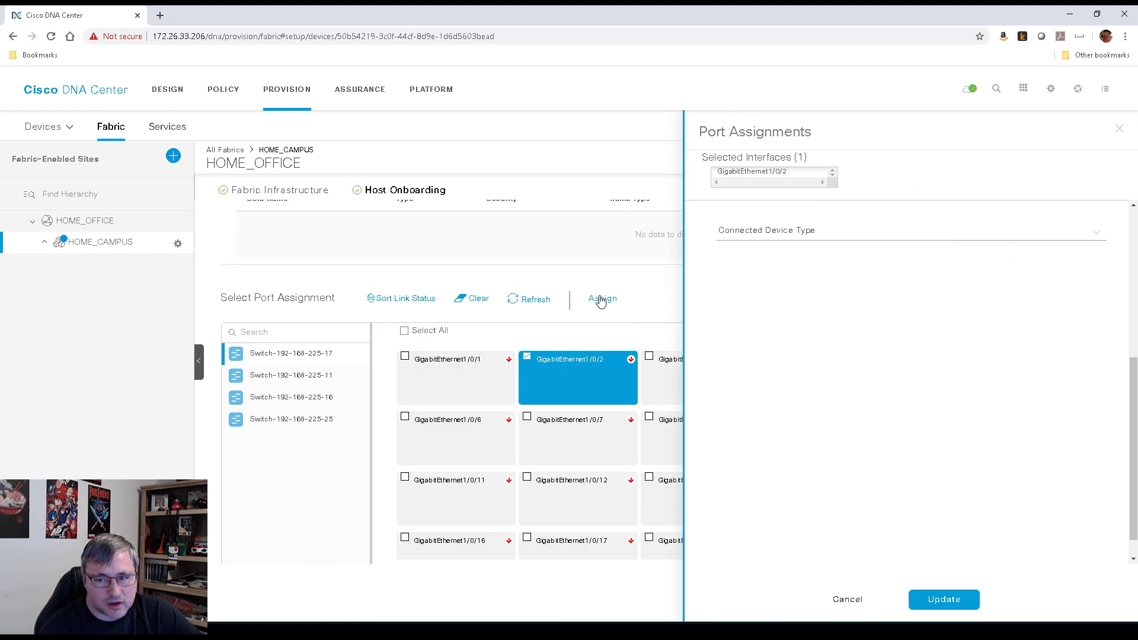
pyautogui.click(792, 236)
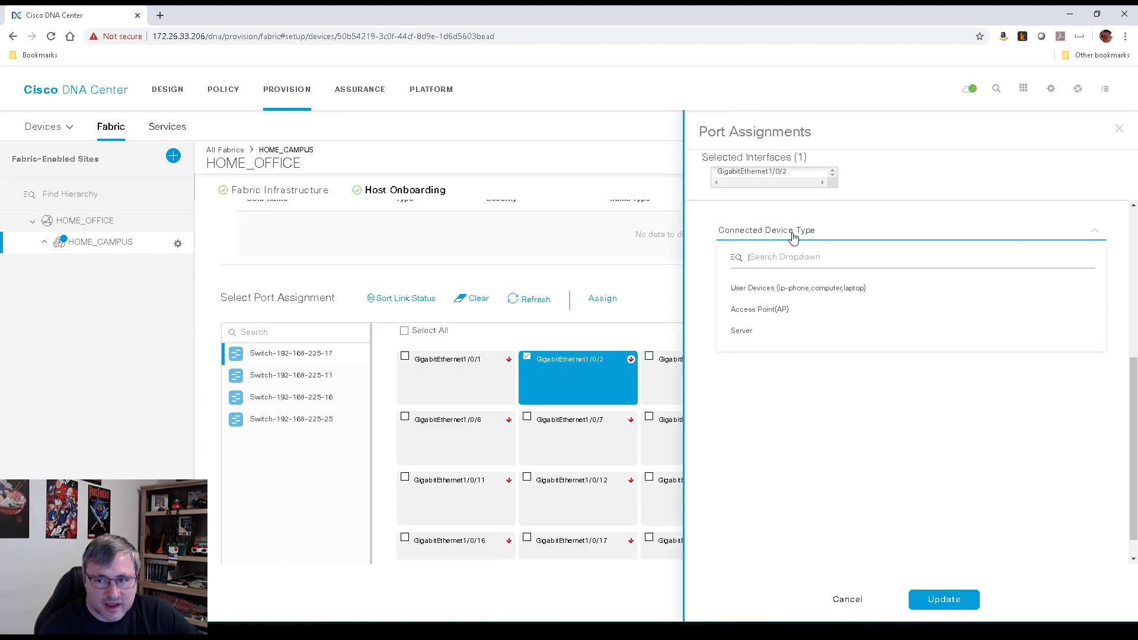
pyautogui.click(761, 331)
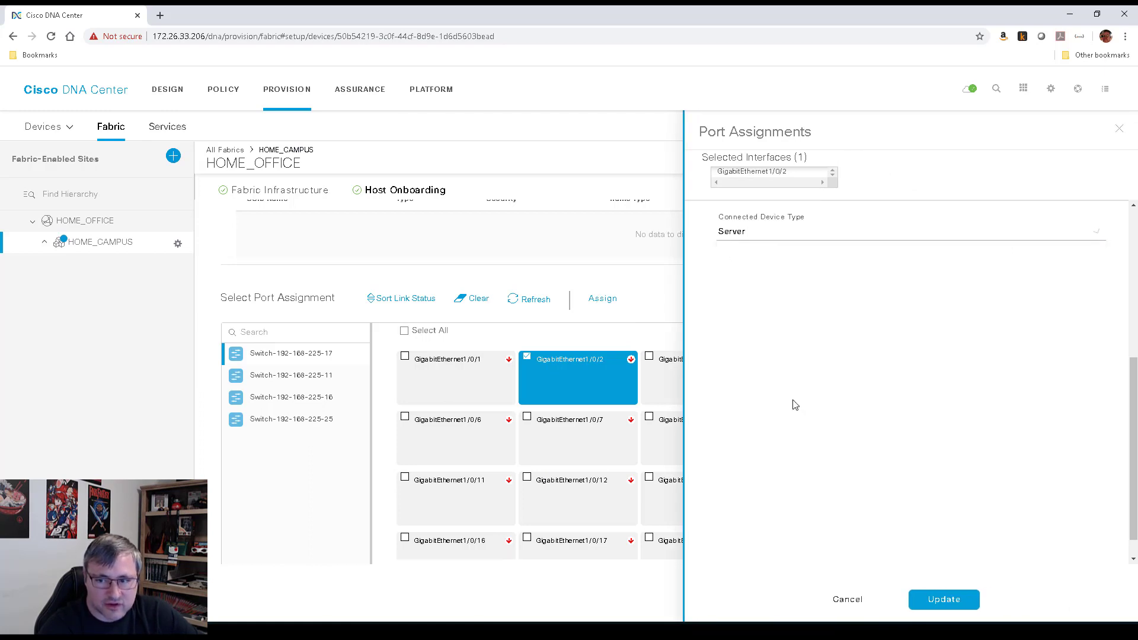
pyautogui.click(793, 236)
pyautogui.click(781, 288)
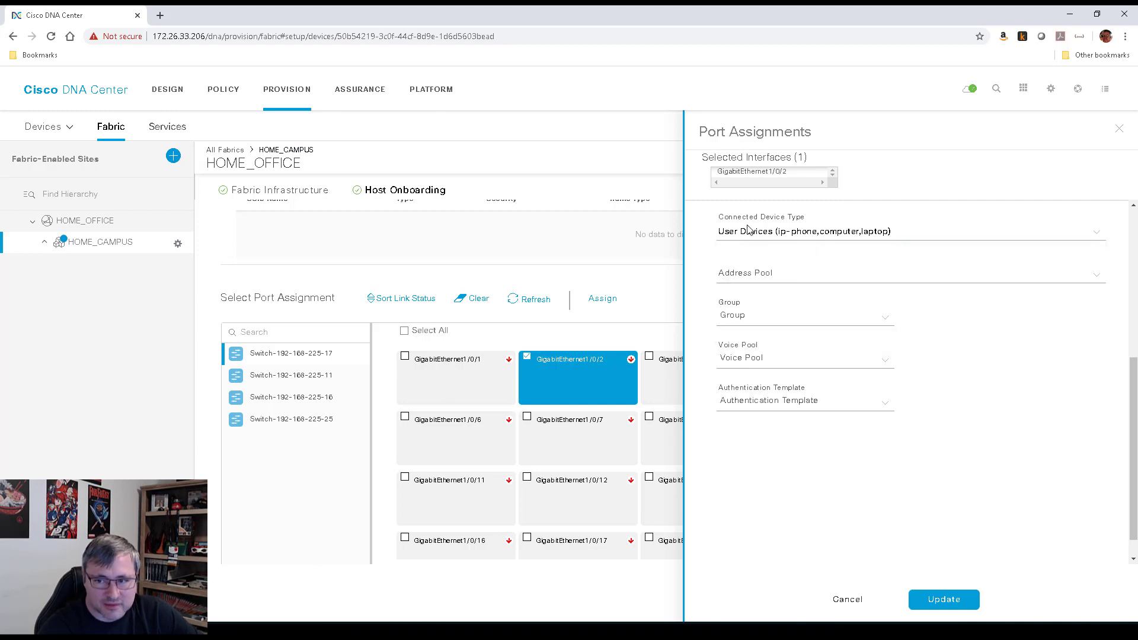
pyautogui.click(769, 274)
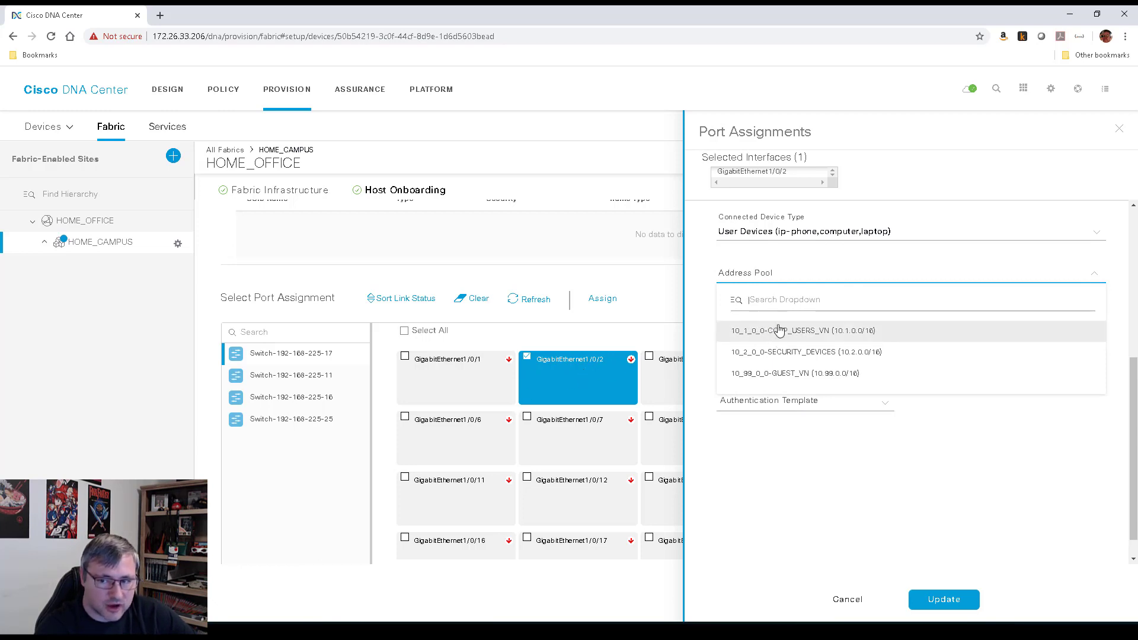
pyautogui.click(795, 335)
pyautogui.click(809, 325)
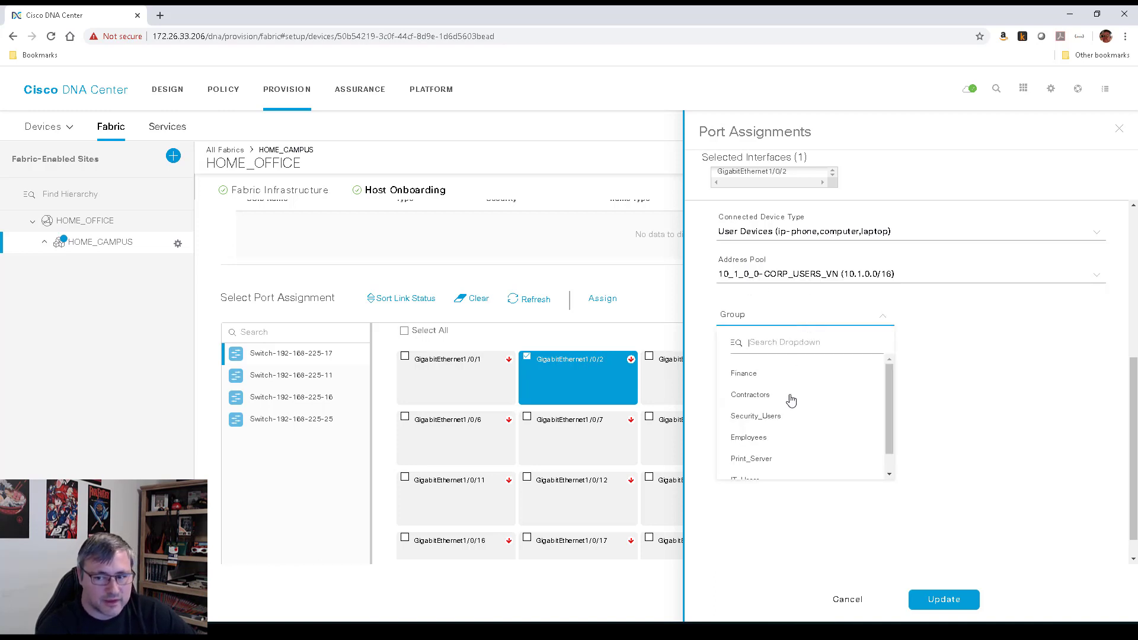
pyautogui.click(767, 439)
pyautogui.click(760, 365)
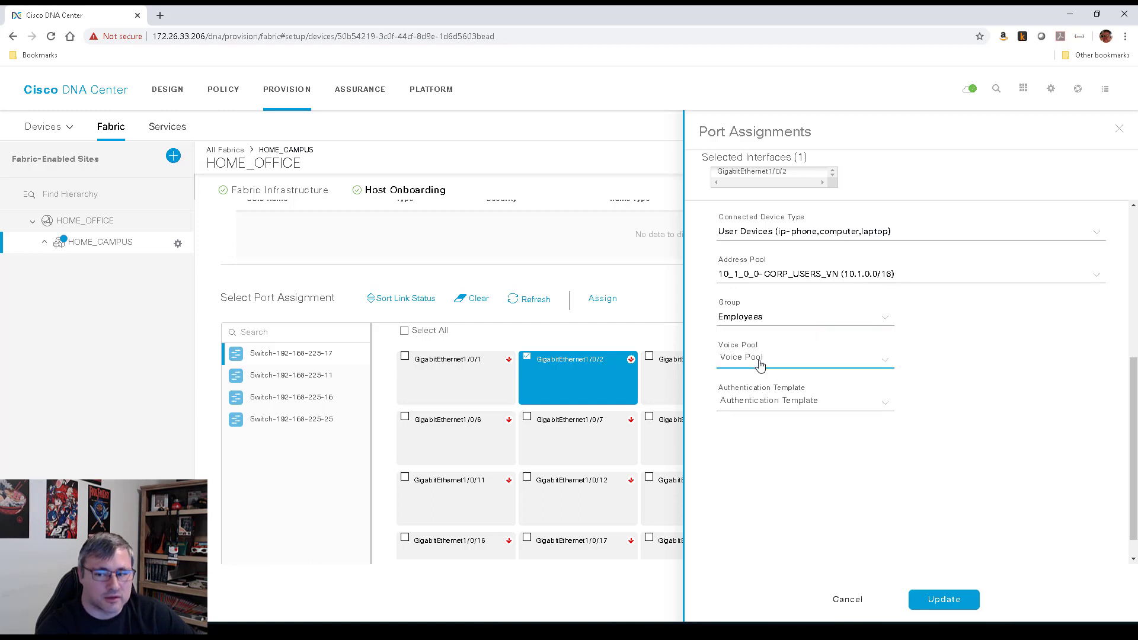
pyautogui.click(1020, 437)
# Switch the port's pool to 10_2_0_0-SECURITY_DEVICES with No Authentication and save the assignment
pyautogui.click(879, 411)
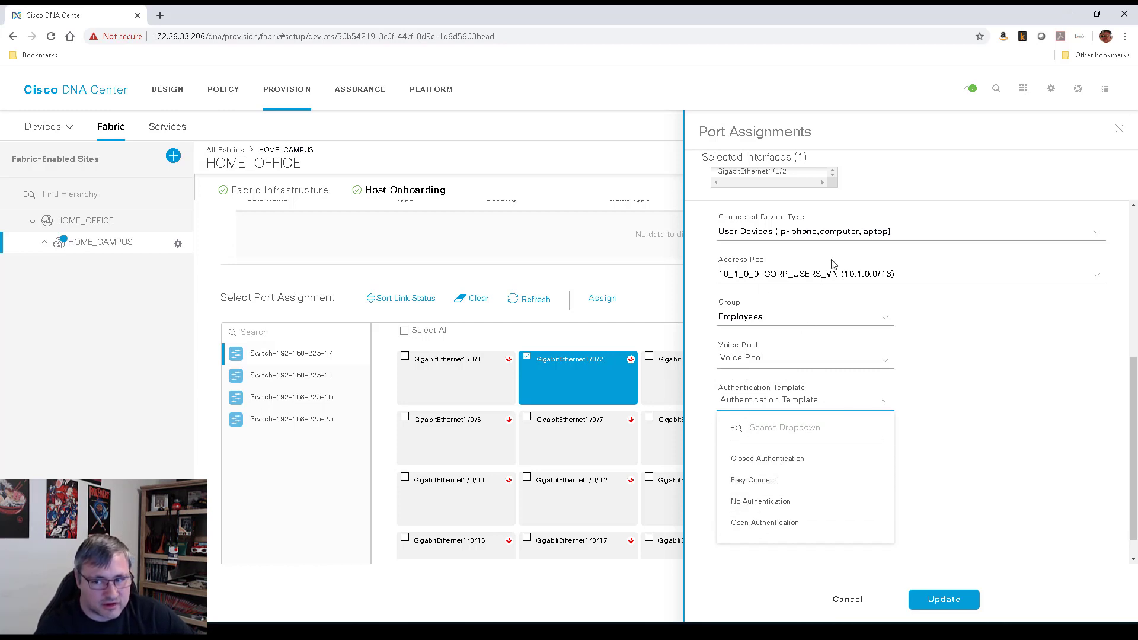
pyautogui.click(823, 273)
pyautogui.click(790, 356)
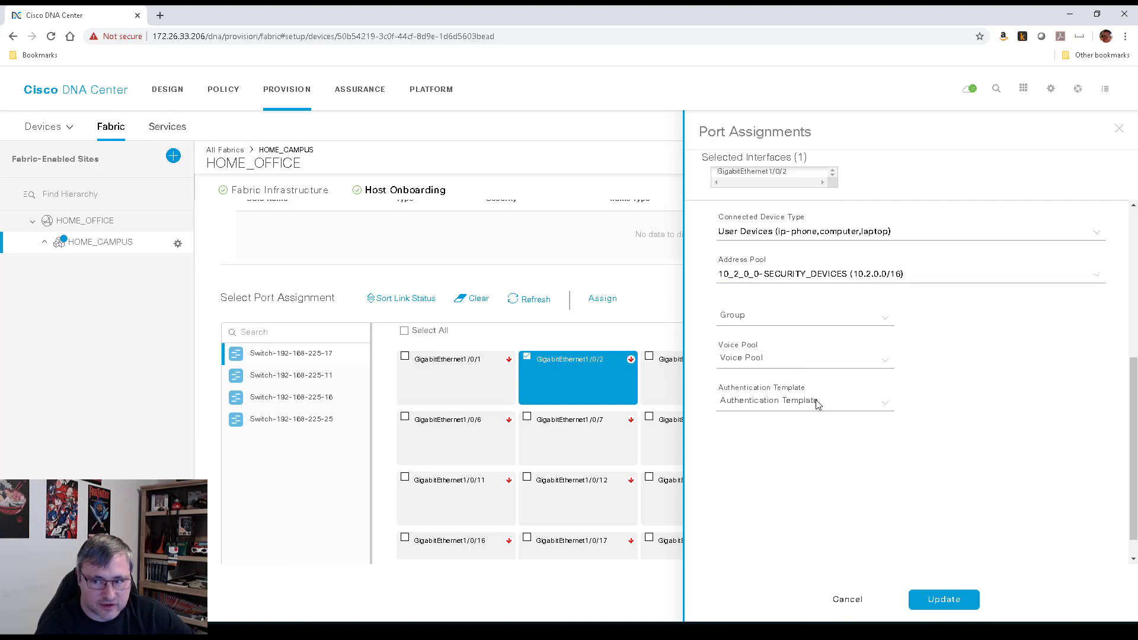
pyautogui.click(811, 405)
pyautogui.click(770, 509)
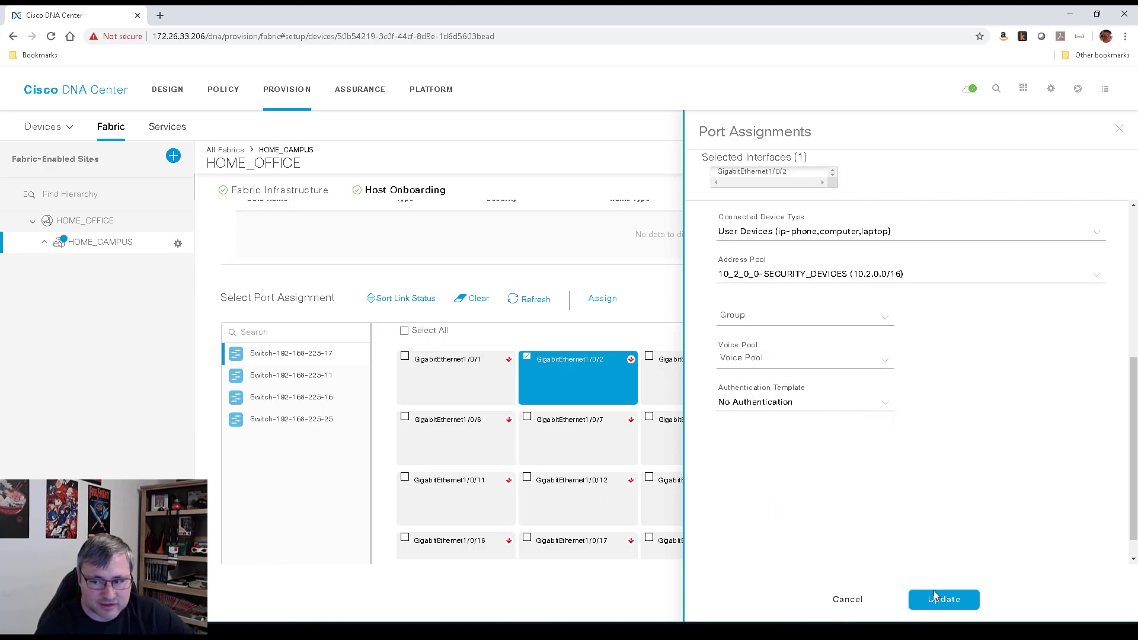
pyautogui.click(935, 596)
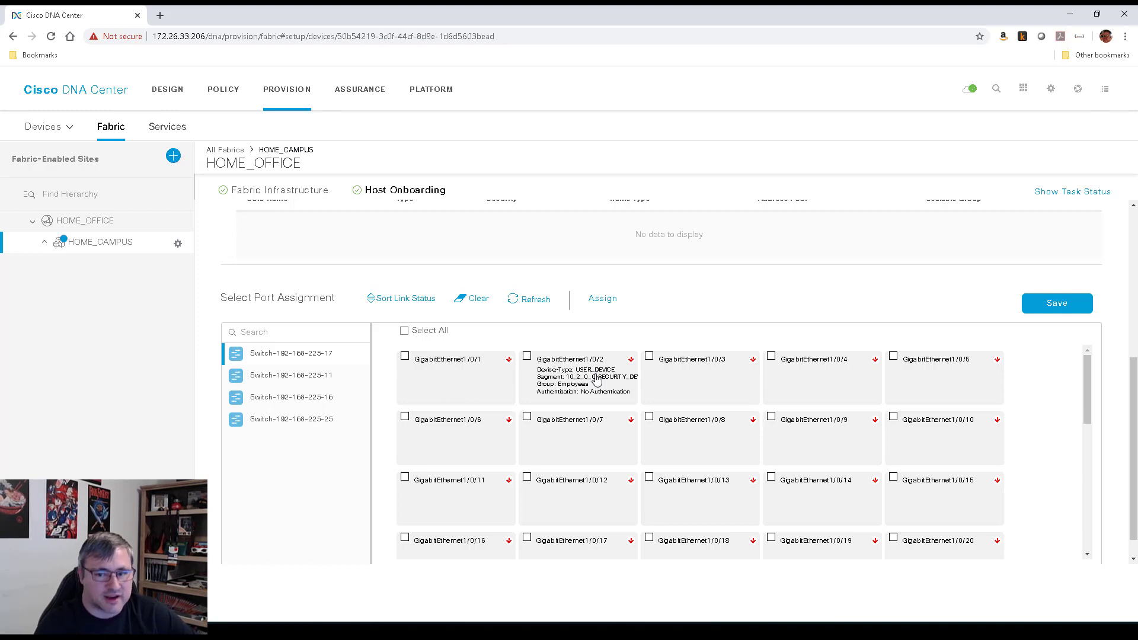
pyautogui.click(527, 358)
# Clear the port selection and move from host onboarding back to the fabric topology view
pyautogui.click(480, 301)
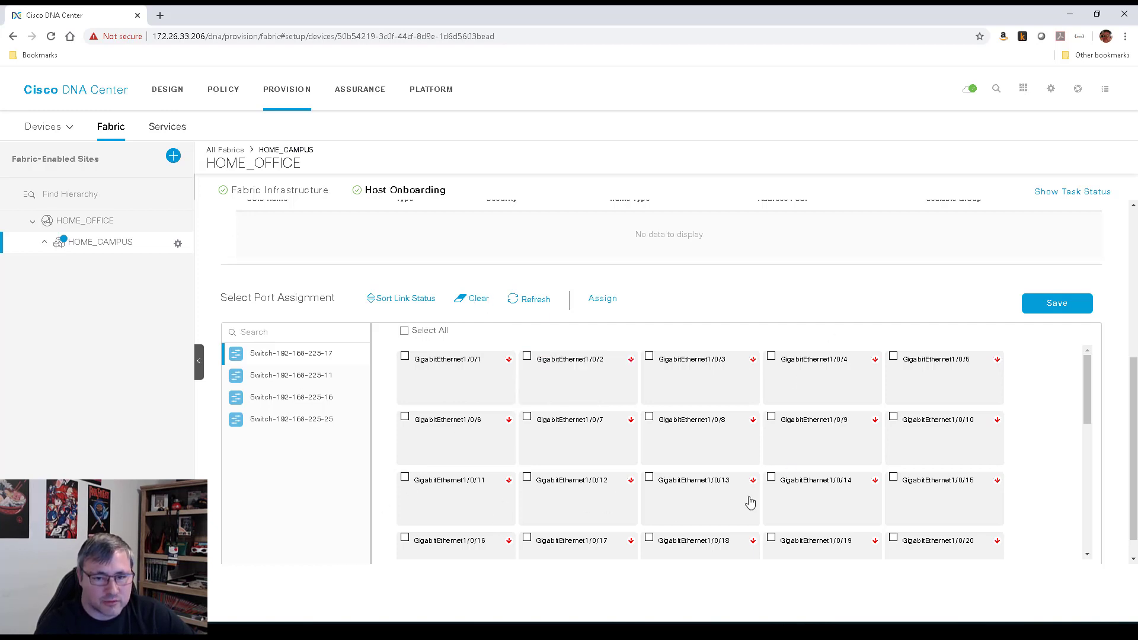
pyautogui.click(285, 193)
pyautogui.click(371, 190)
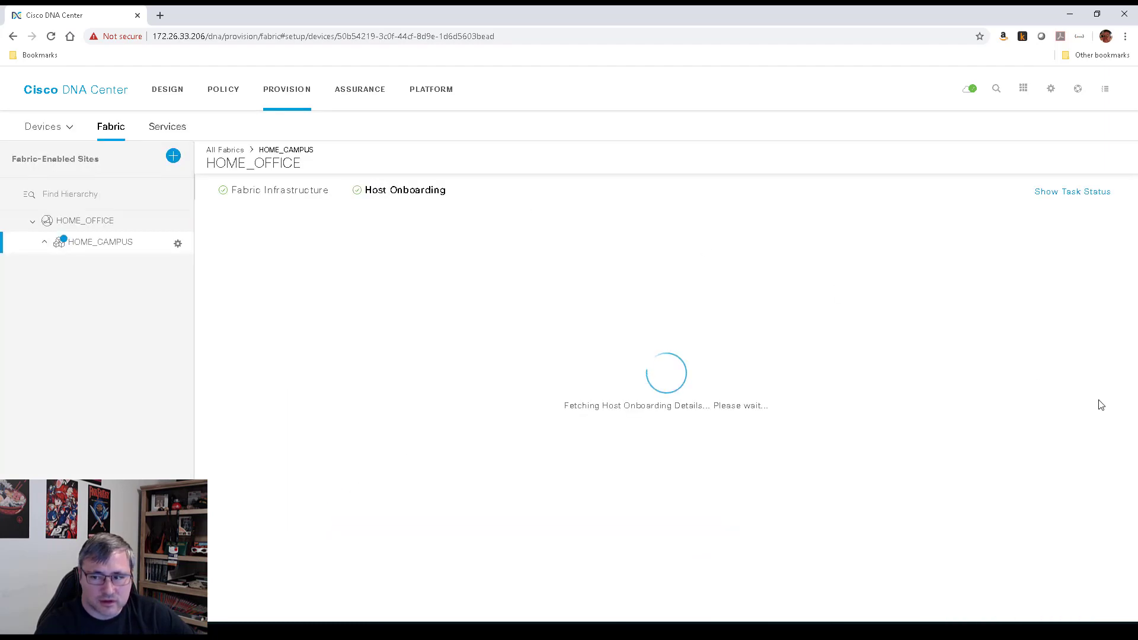
pyautogui.scroll(-4, 1084, 532)
pyautogui.scroll(3, 1053, 397)
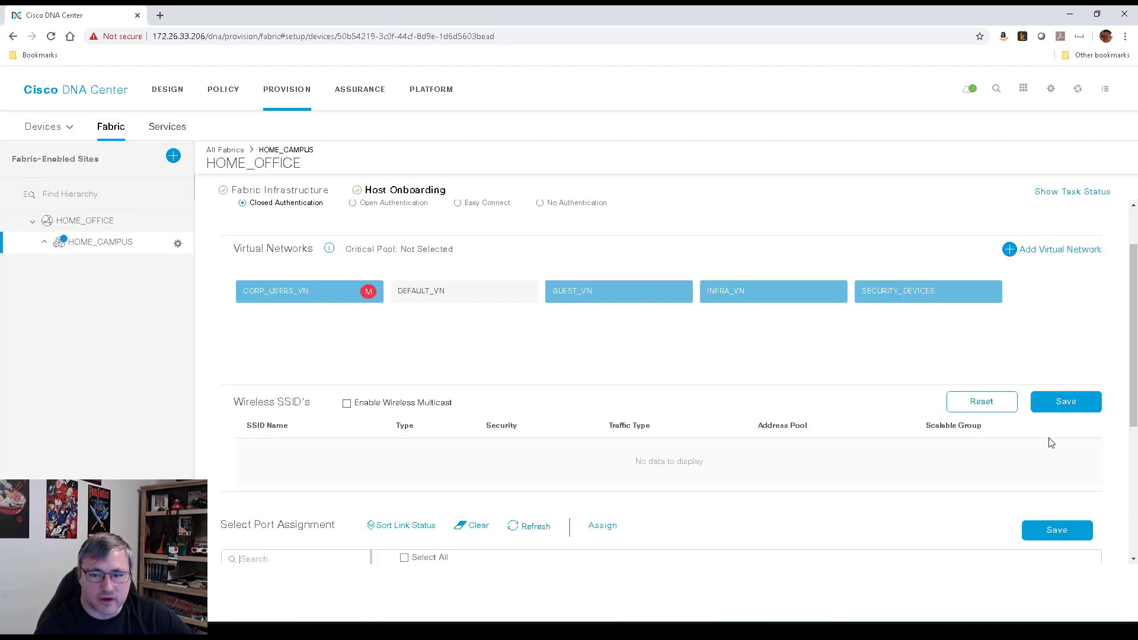
pyautogui.scroll(1, 979, 415)
pyautogui.scroll(-4, 949, 481)
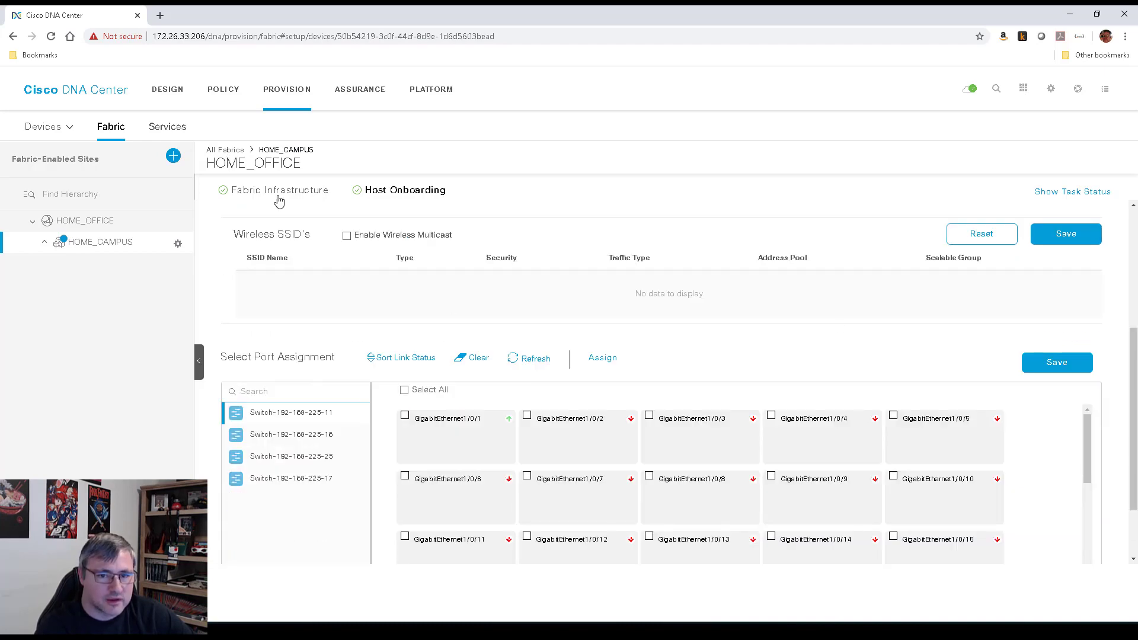
pyautogui.click(301, 191)
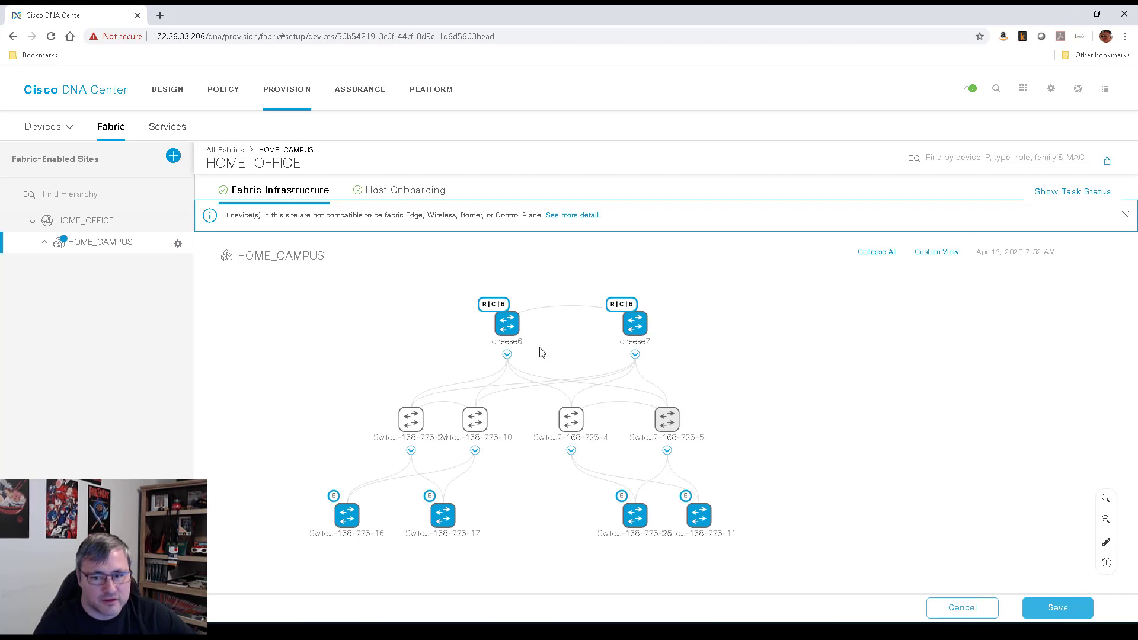
# Check cheese6's device details, then return to the All Fabrics overview
pyautogui.click(509, 323)
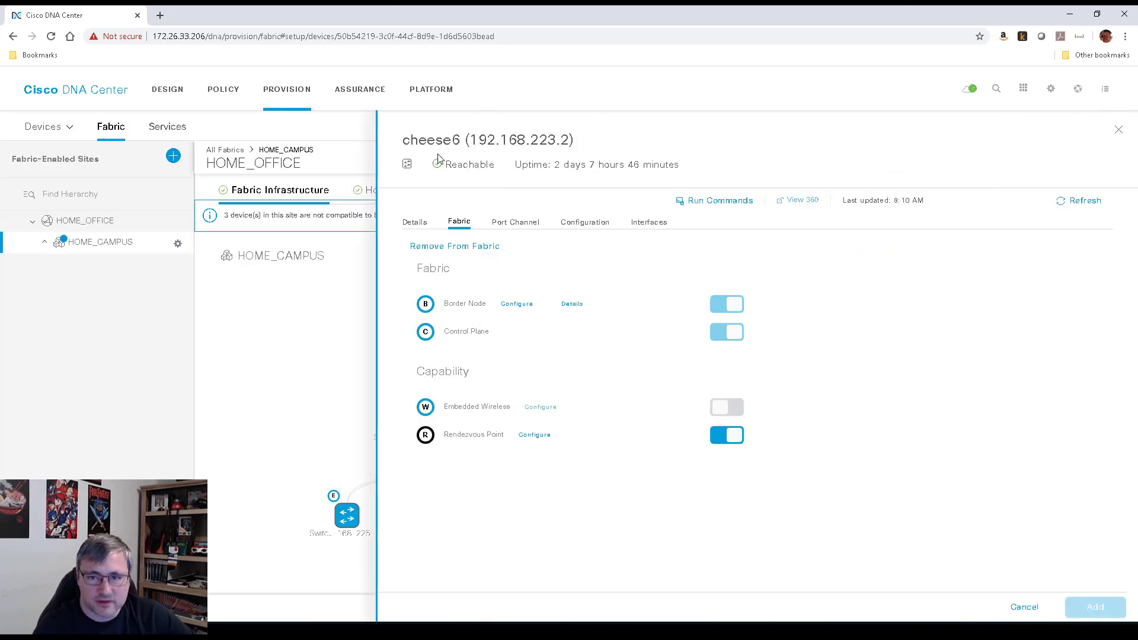
pyautogui.click(1119, 130)
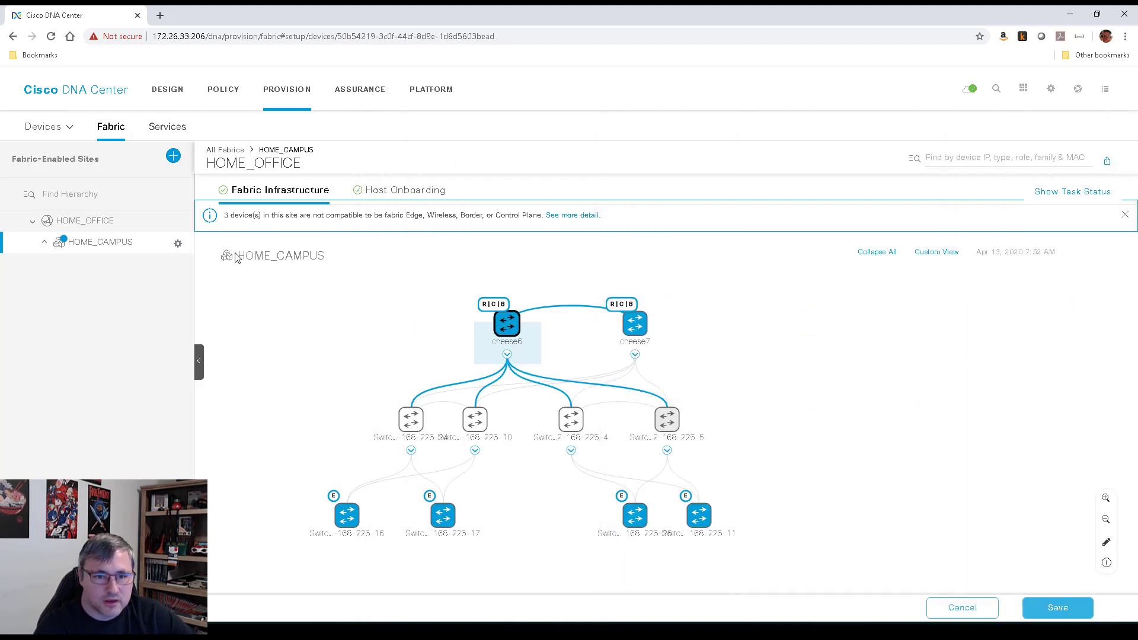
pyautogui.click(228, 149)
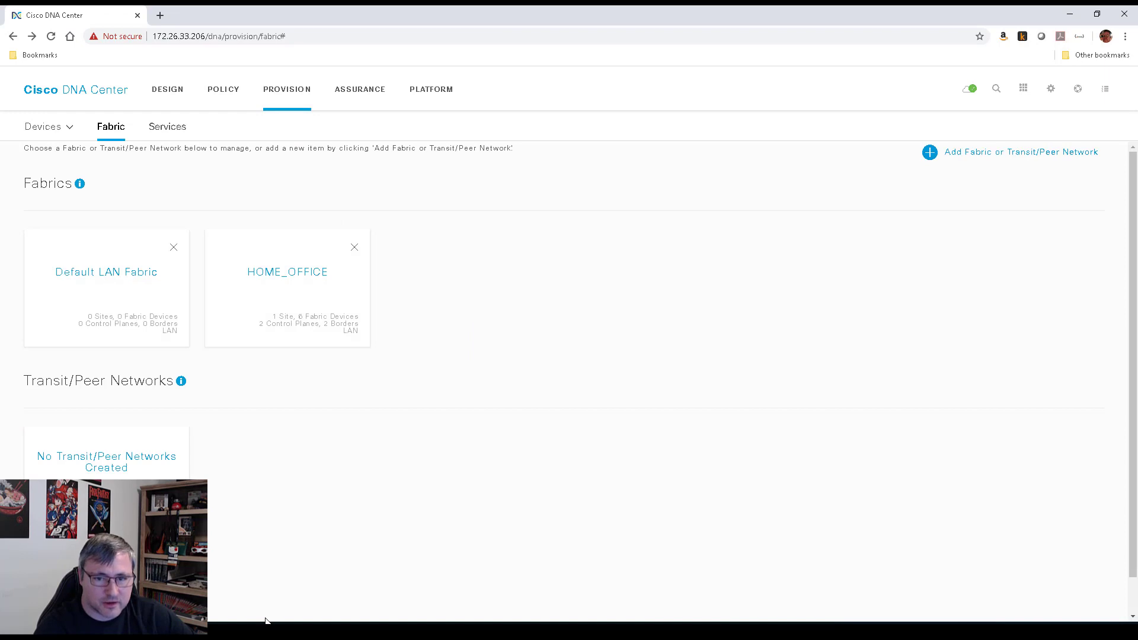
# Create IP-based transit network BORDER with AS 65010, then open the HOME_OFFICE fabric
pyautogui.click(984, 154)
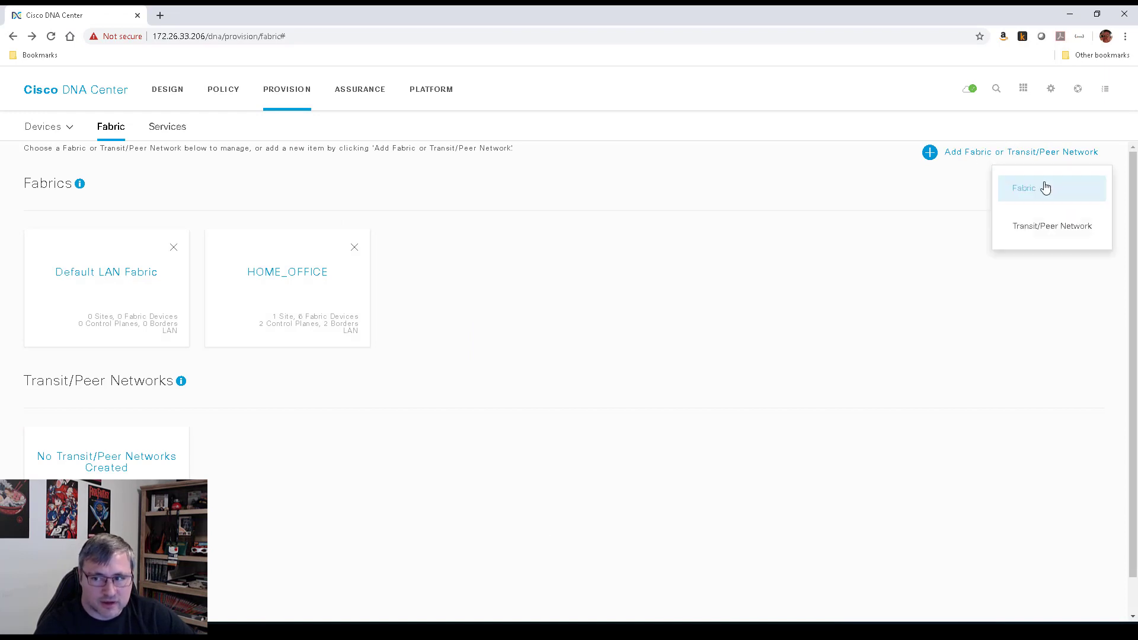
pyautogui.click(1035, 236)
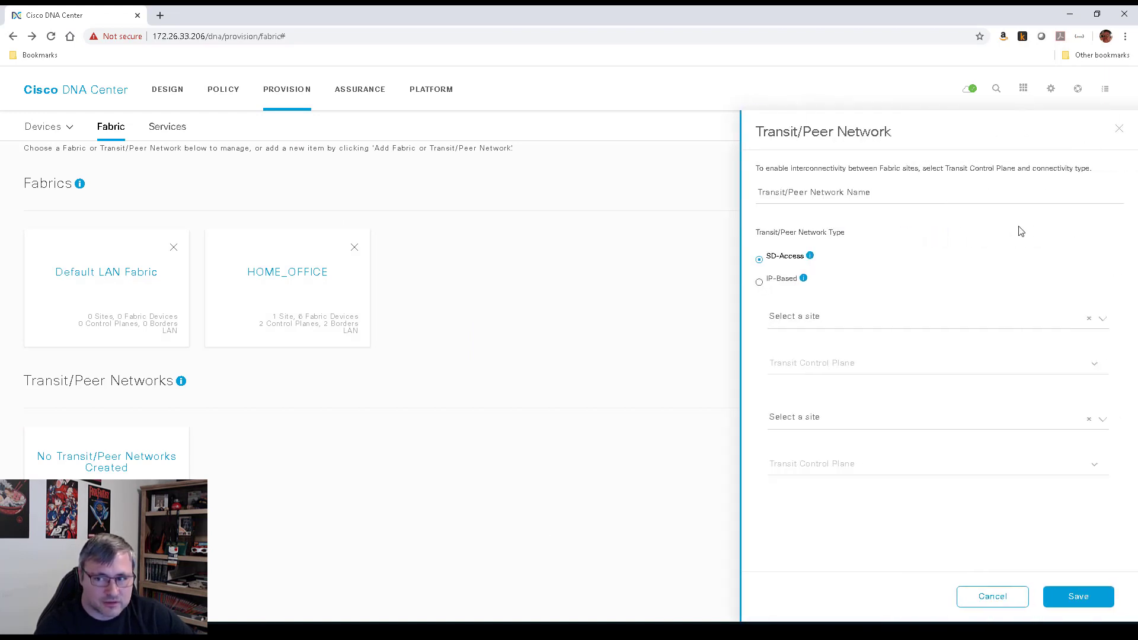
pyautogui.click(778, 284)
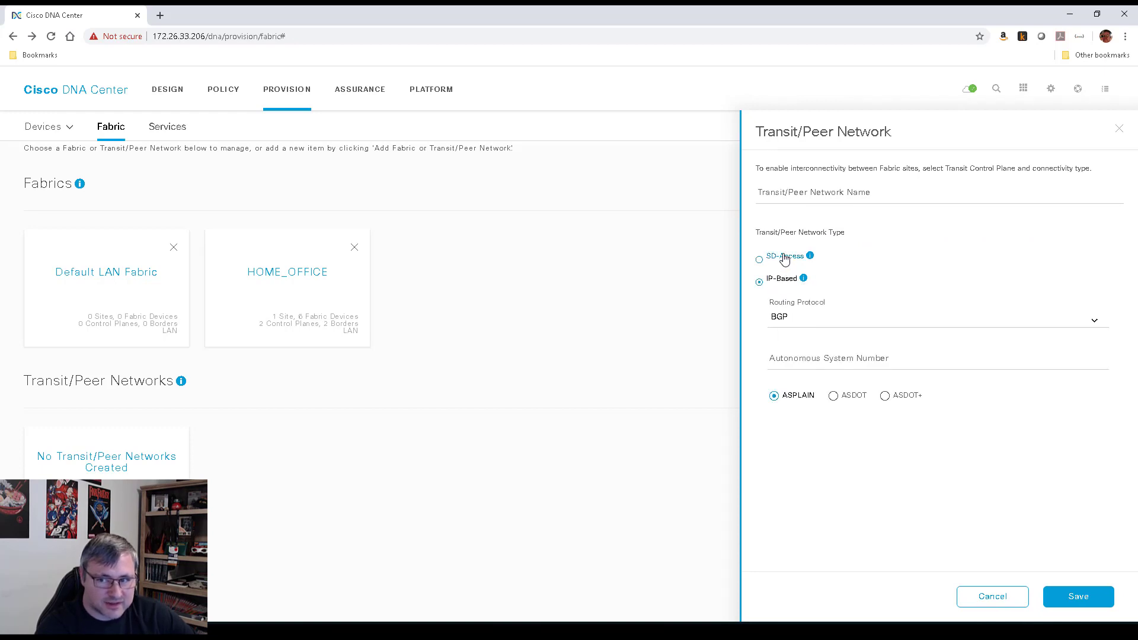
pyautogui.click(828, 189)
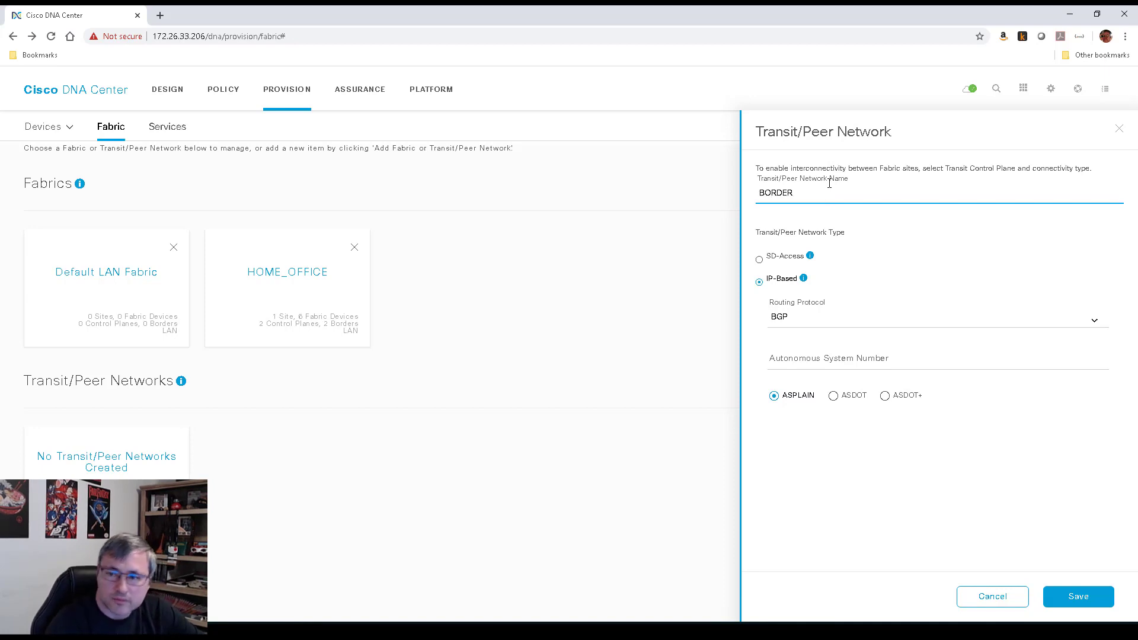
pyautogui.click(875, 361)
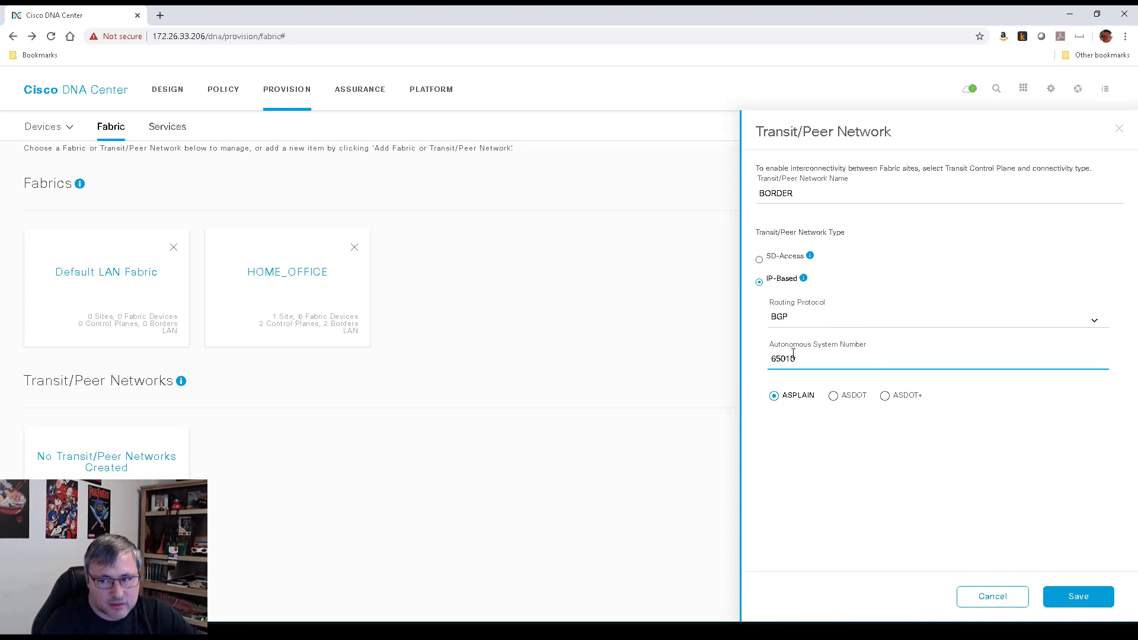
pyautogui.click(1077, 597)
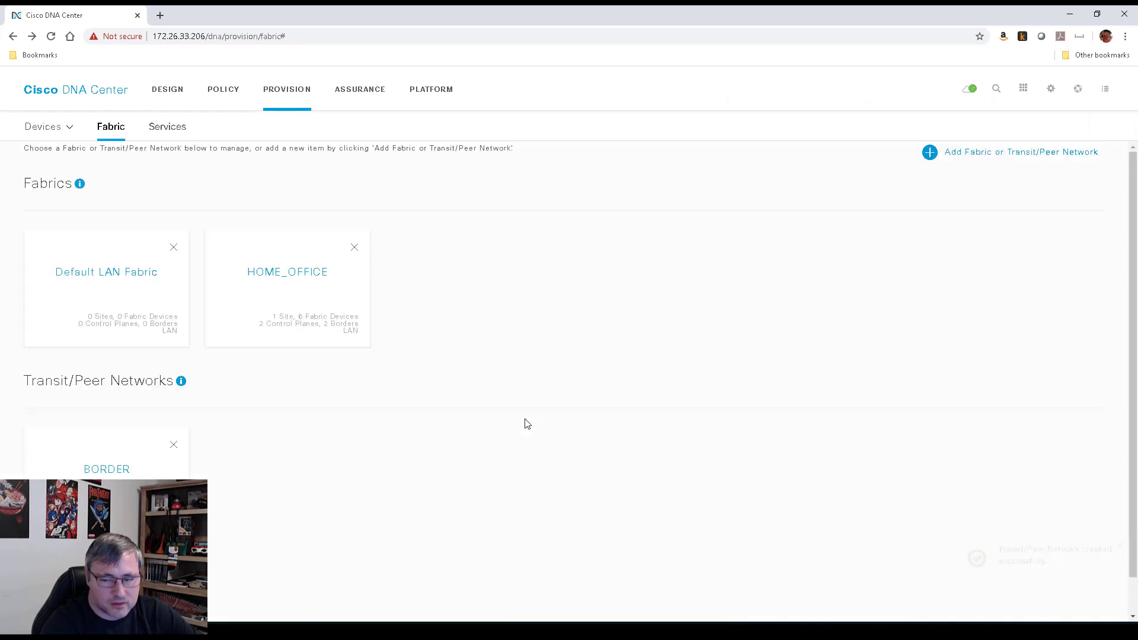
pyautogui.click(291, 283)
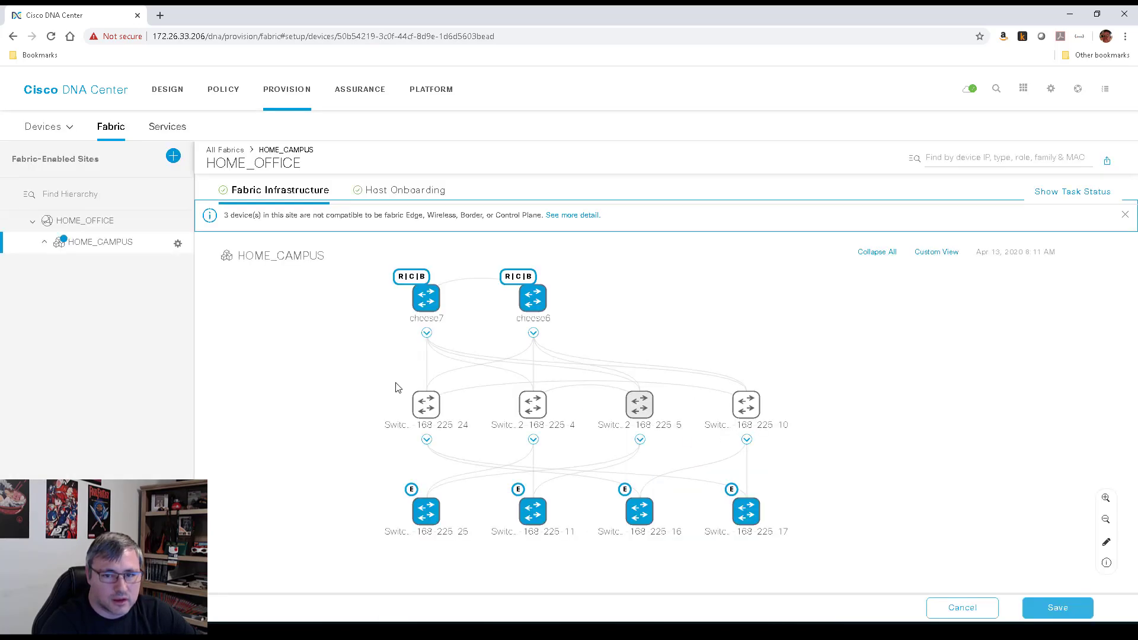
# Configure cheese6 as a border node using the BORDER_HANDOFF IP pool
pyautogui.click(542, 303)
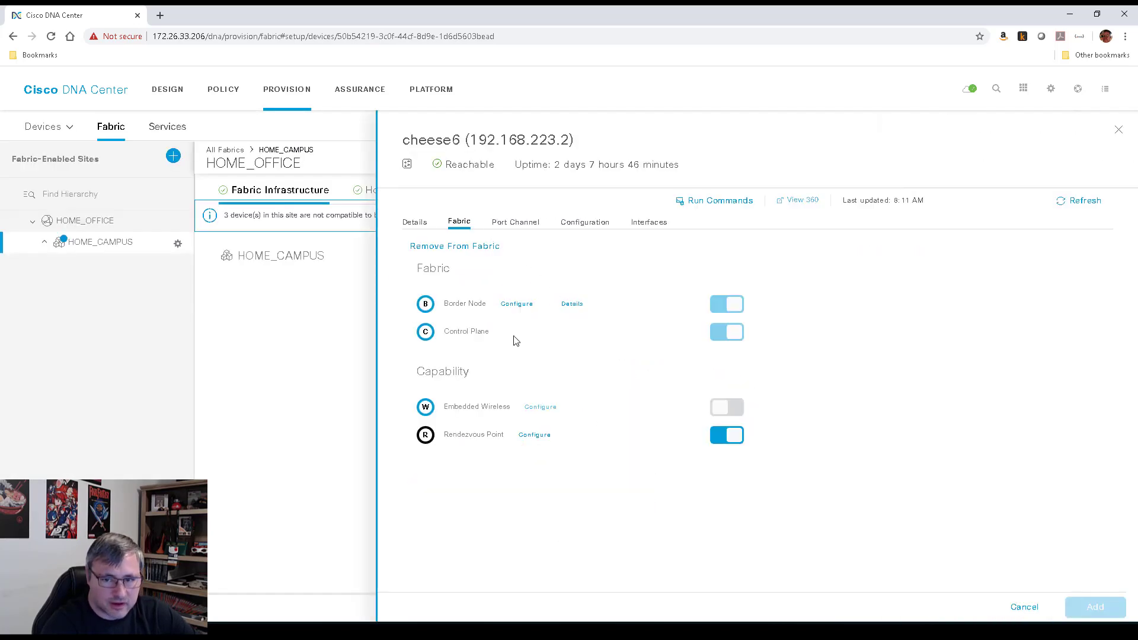
pyautogui.click(521, 305)
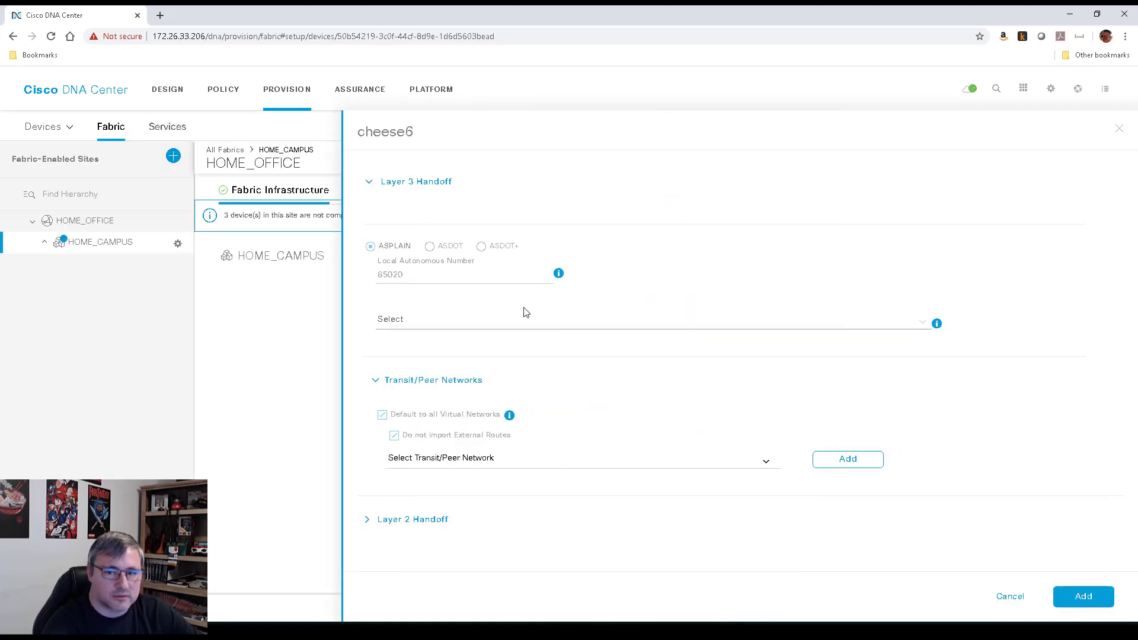
pyautogui.click(423, 319)
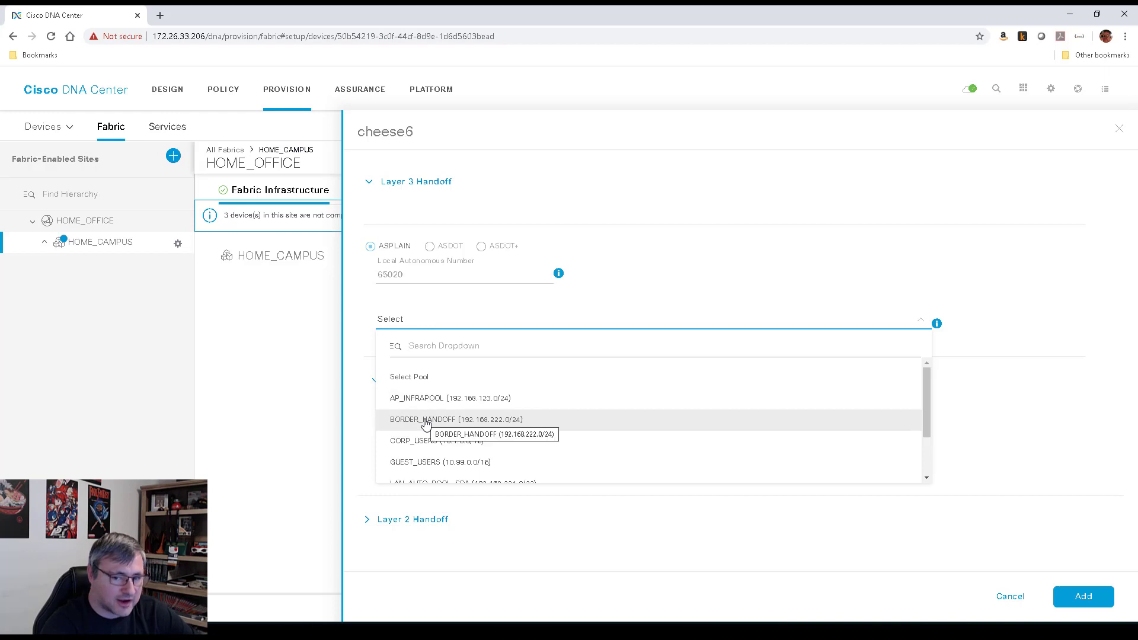
pyautogui.click(557, 421)
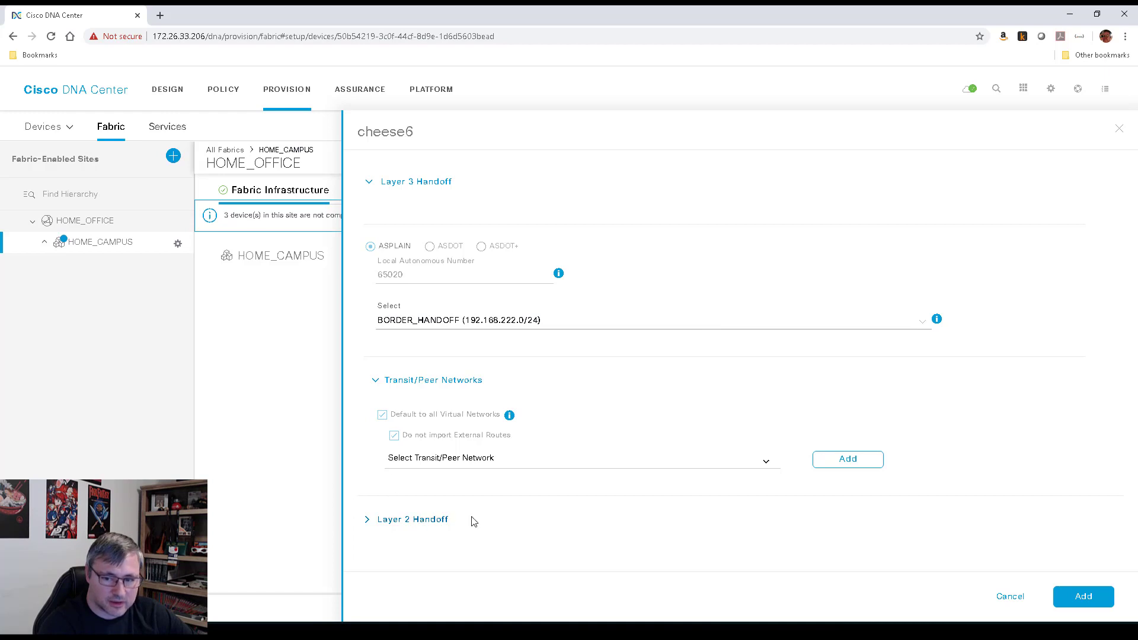
# Attach the IP: BORDER transit to cheese6 and begin adding its external interface
pyautogui.click(765, 468)
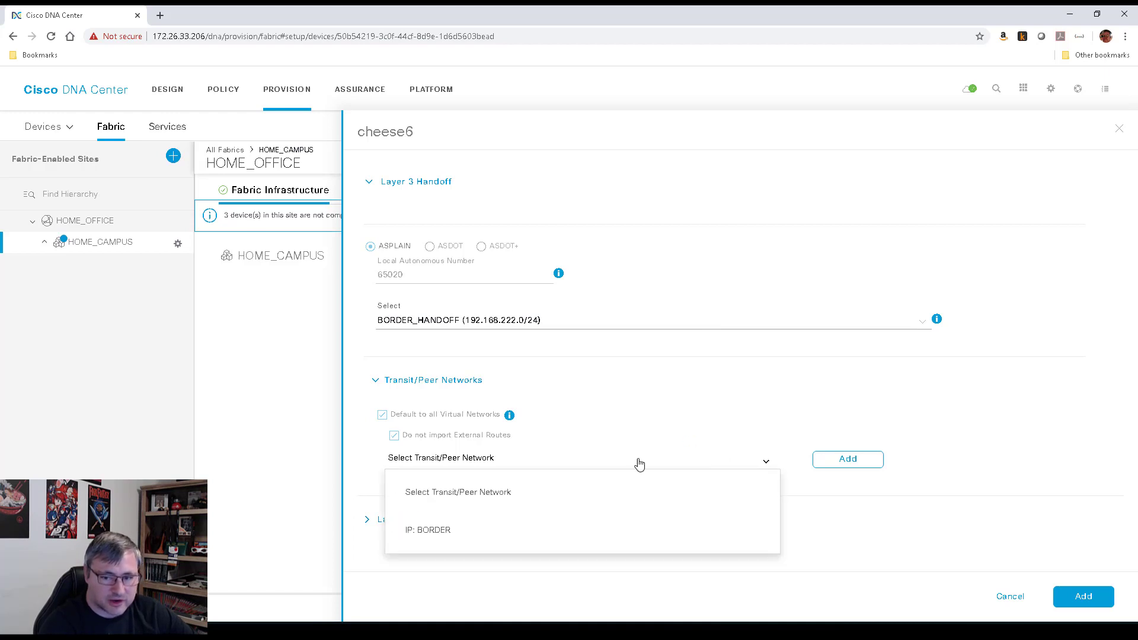
pyautogui.click(447, 533)
pyautogui.click(864, 460)
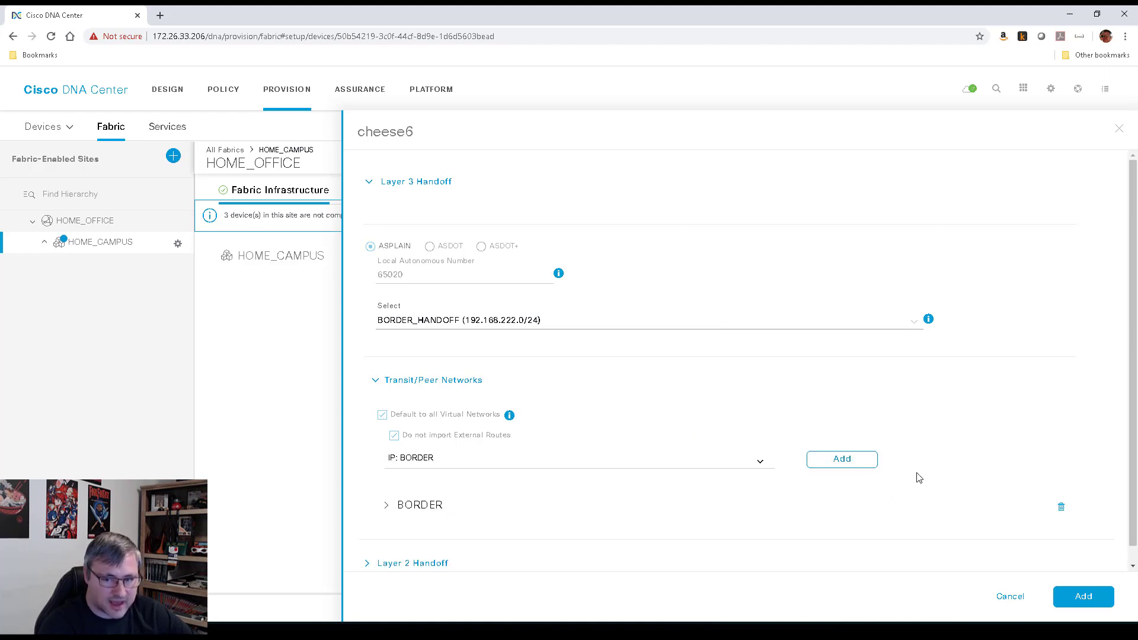
pyautogui.click(386, 490)
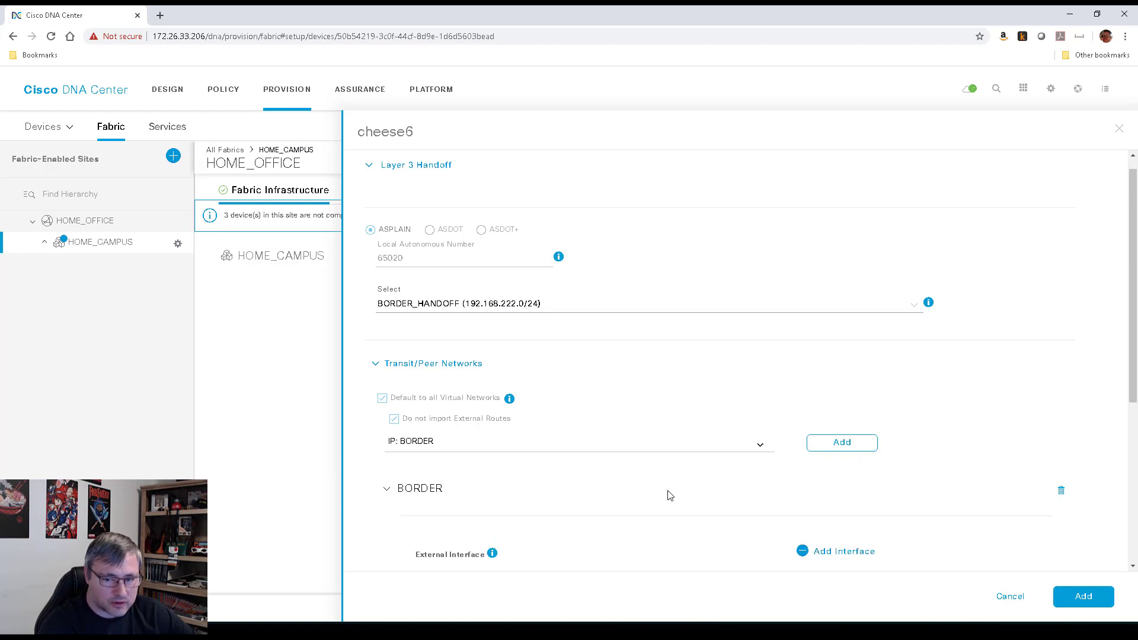
pyautogui.scroll(-4, 780, 424)
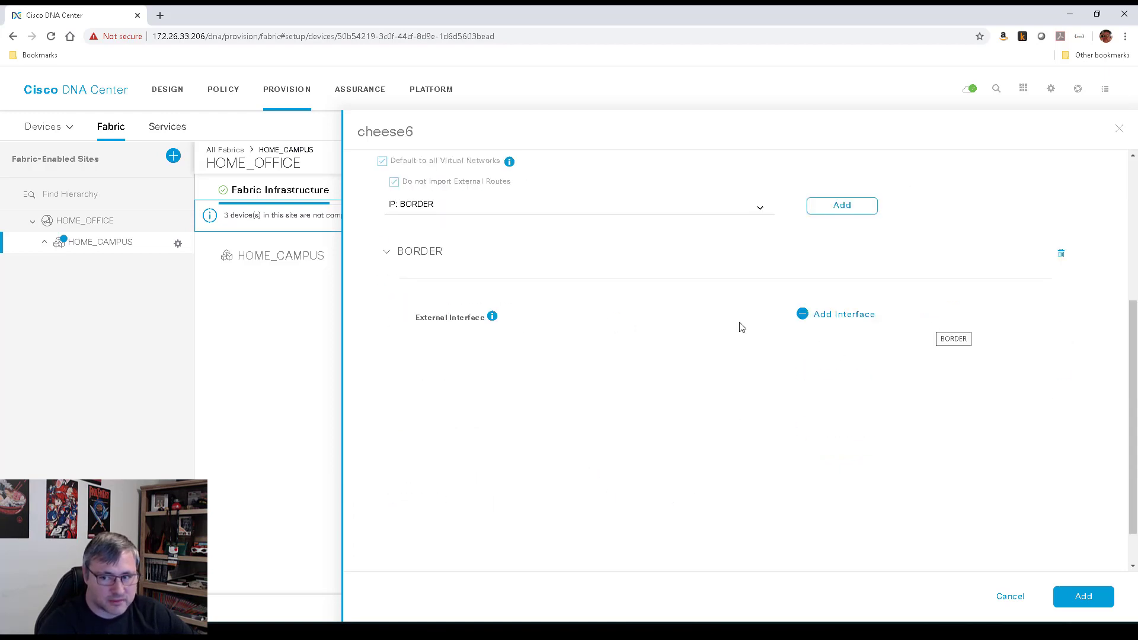
pyautogui.click(846, 315)
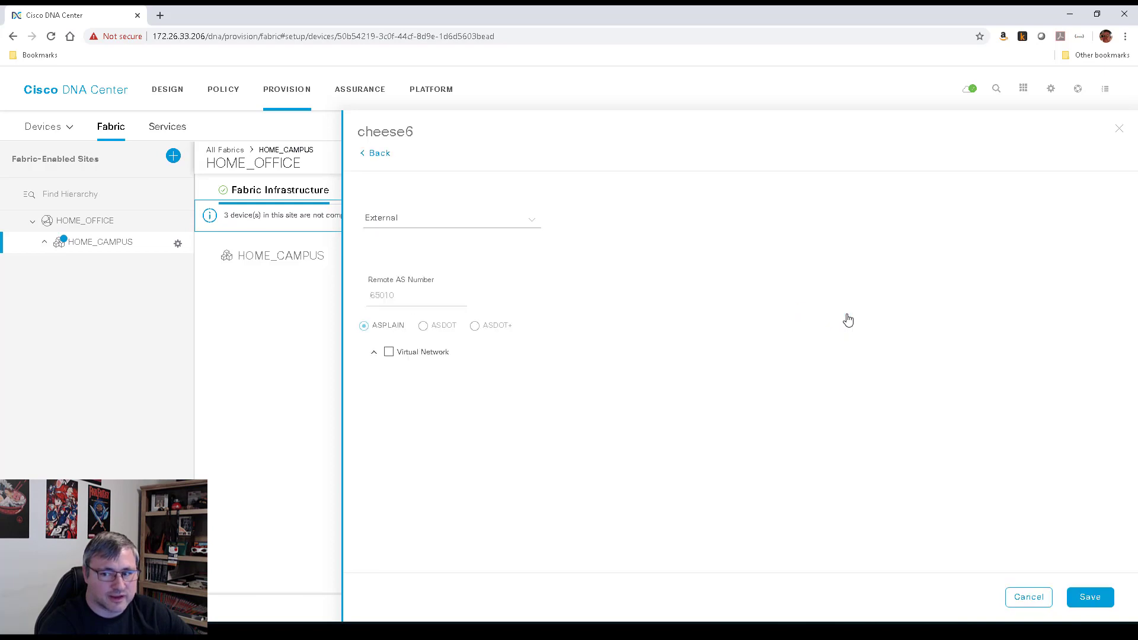
# Set external interface FortyGigabitEthernet1/0/5 carrying INFRA_VN for the BORDER transit and save
pyautogui.click(521, 222)
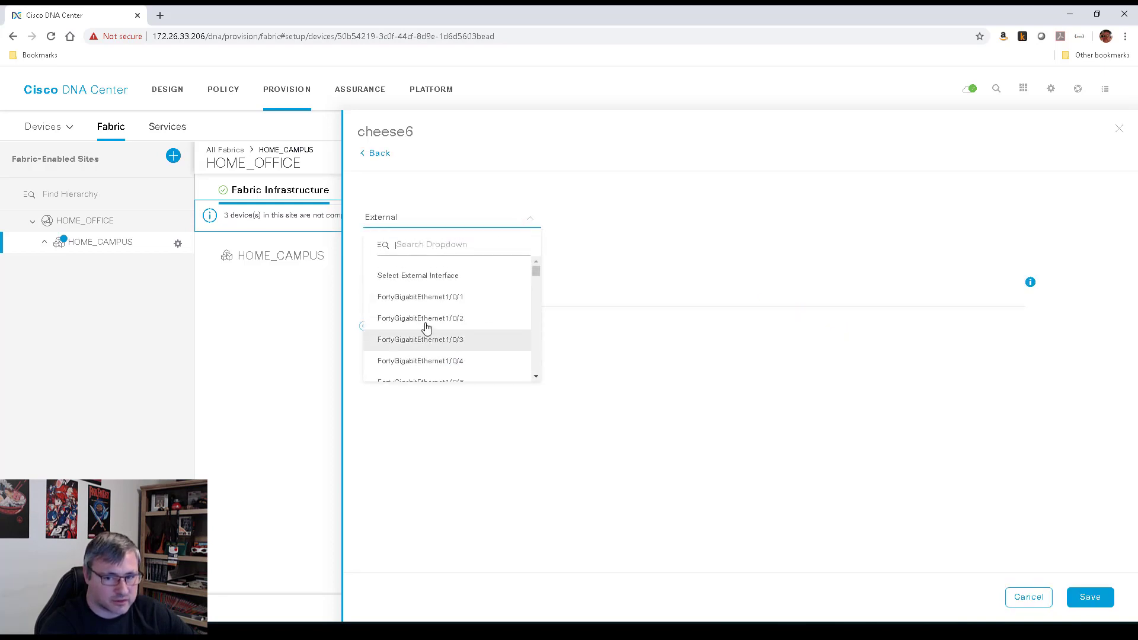
pyautogui.scroll(-3, 474, 330)
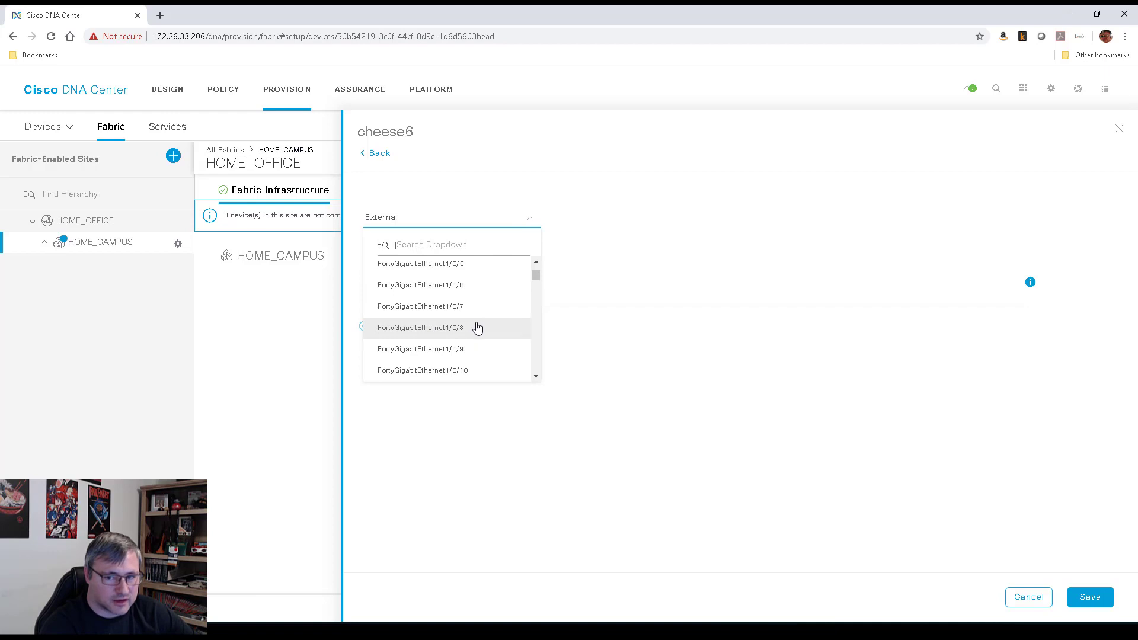
pyautogui.scroll(2, 451, 296)
pyautogui.click(433, 268)
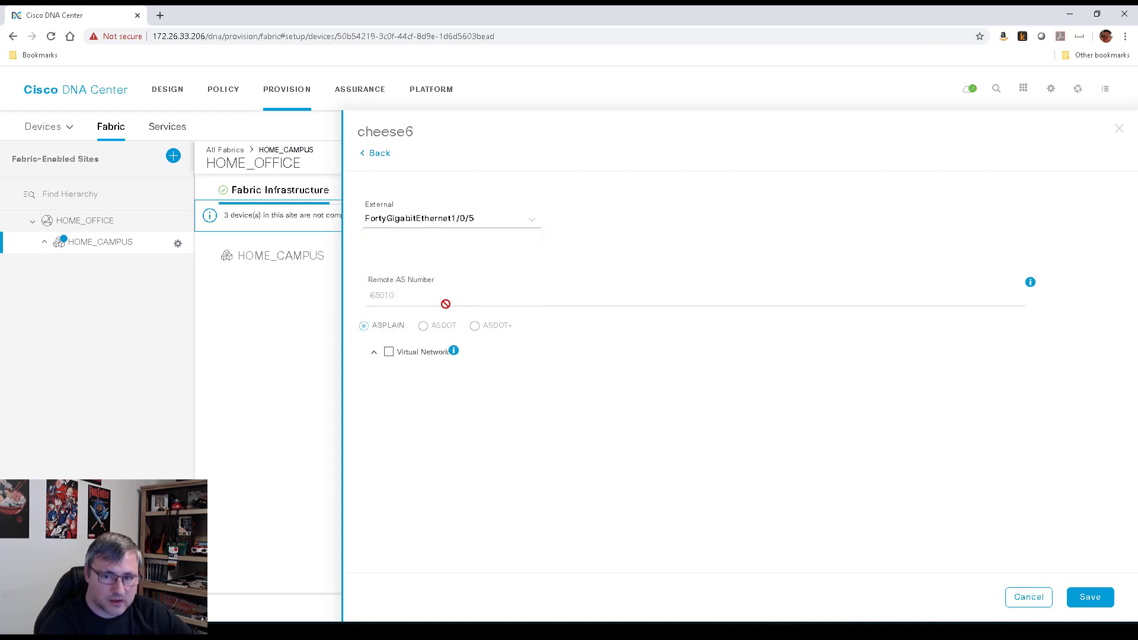
pyautogui.click(375, 353)
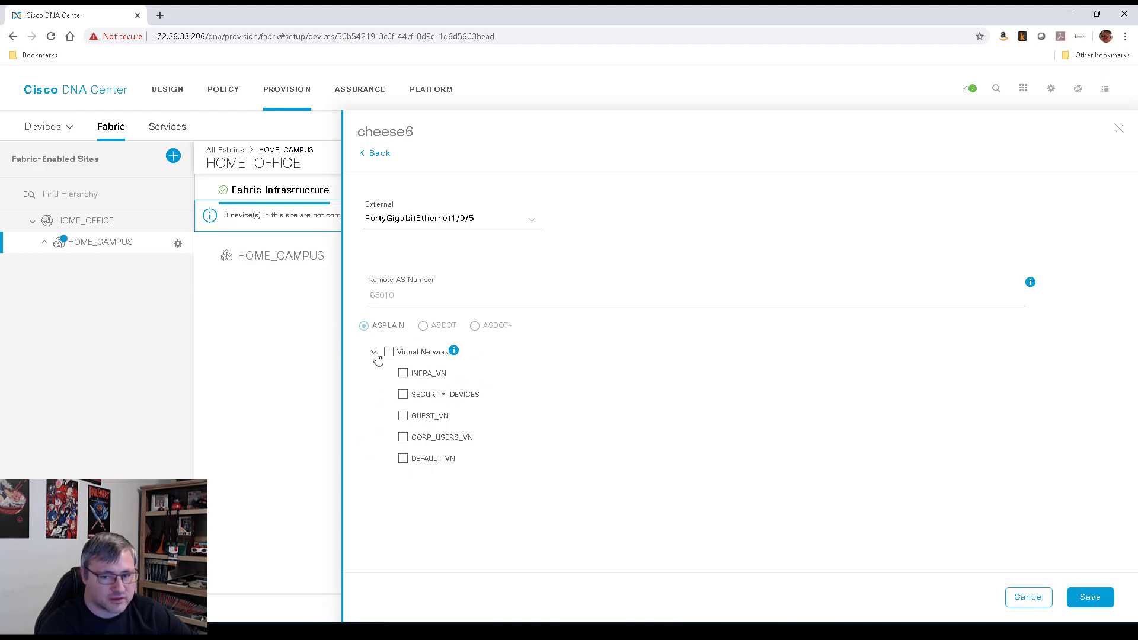
pyautogui.click(404, 374)
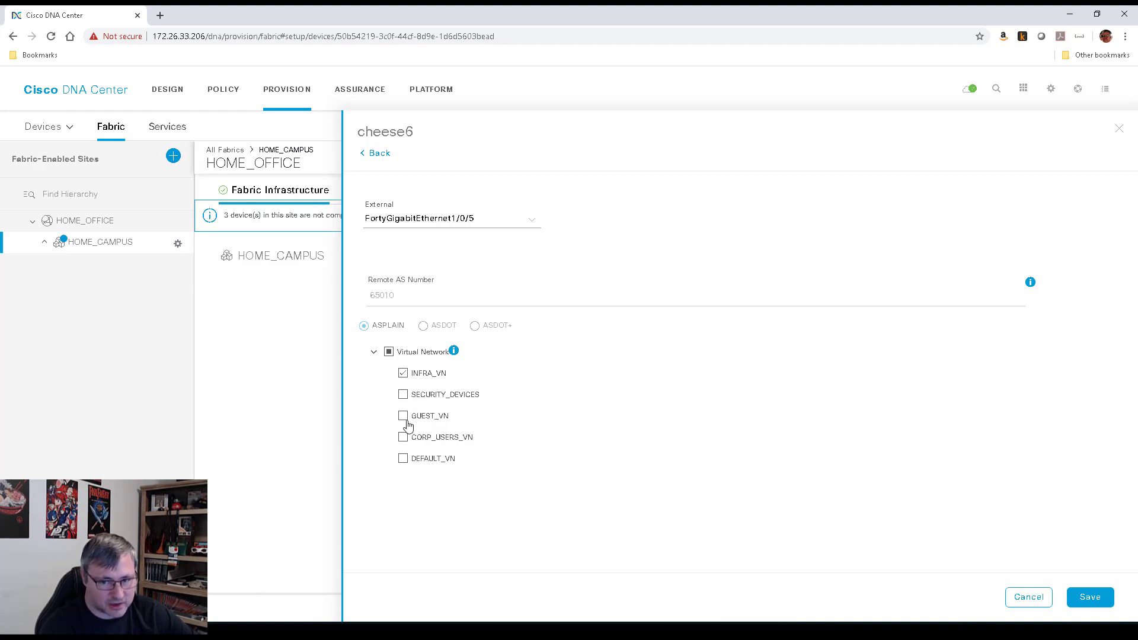
pyautogui.click(1099, 599)
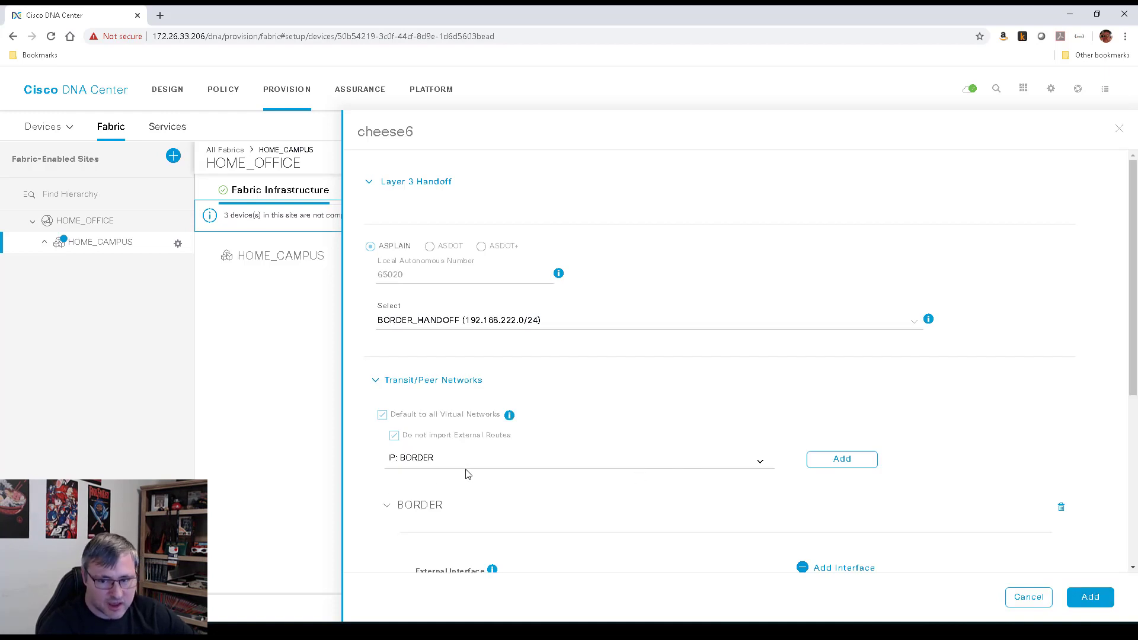
# Add the border handoff to cheese6, save the fabric, and apply the changes now
pyautogui.scroll(-4, 471, 475)
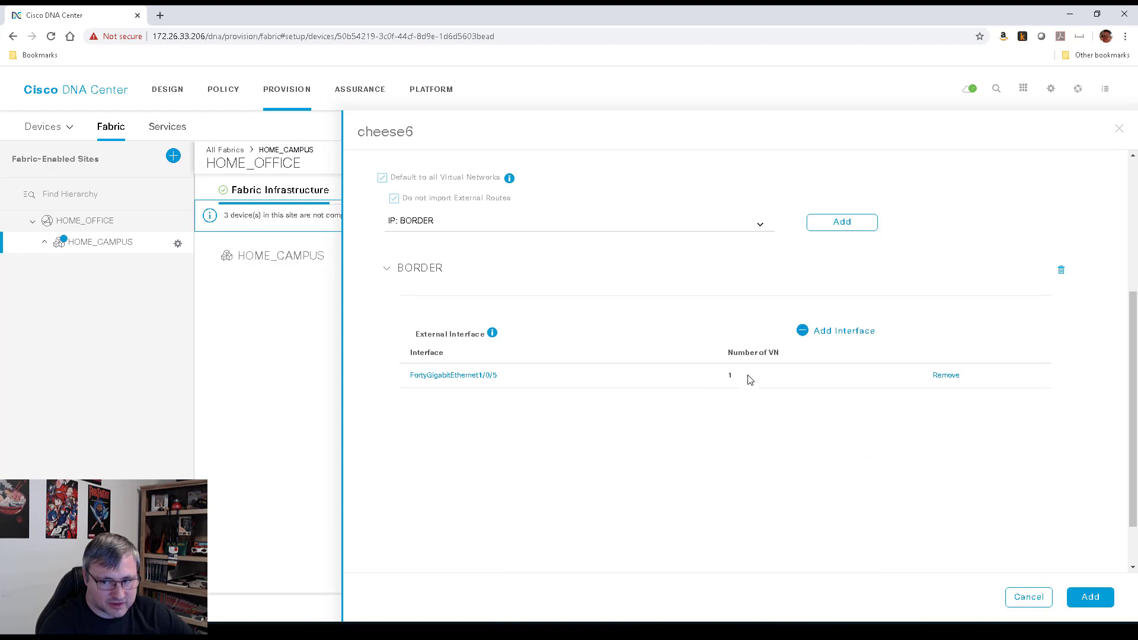
pyautogui.click(1099, 601)
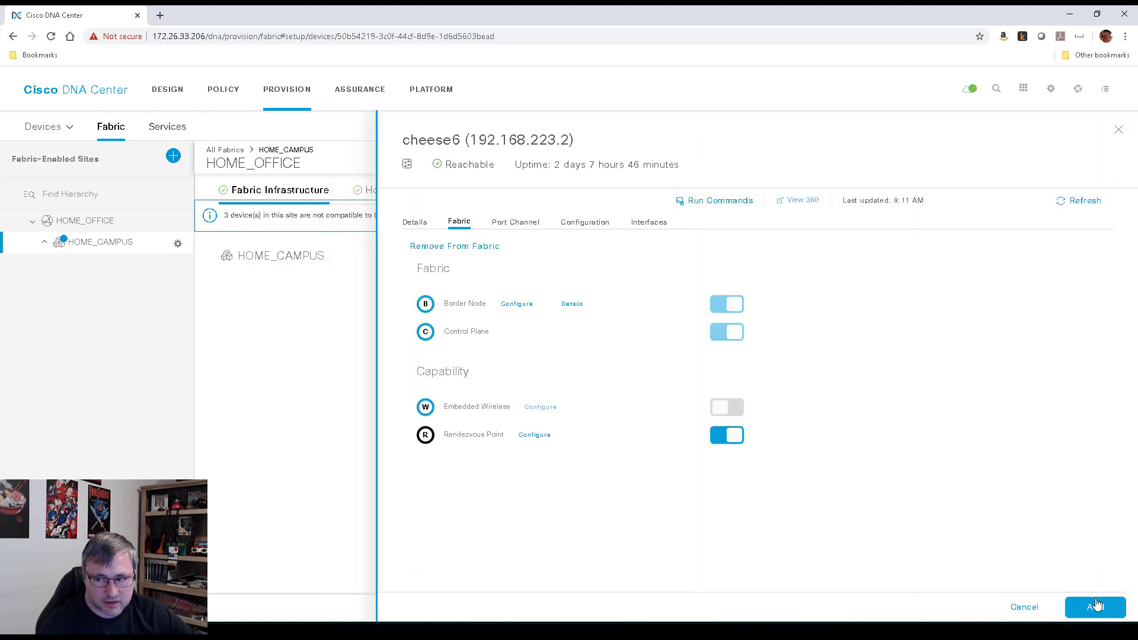
pyautogui.click(1097, 605)
pyautogui.click(1061, 608)
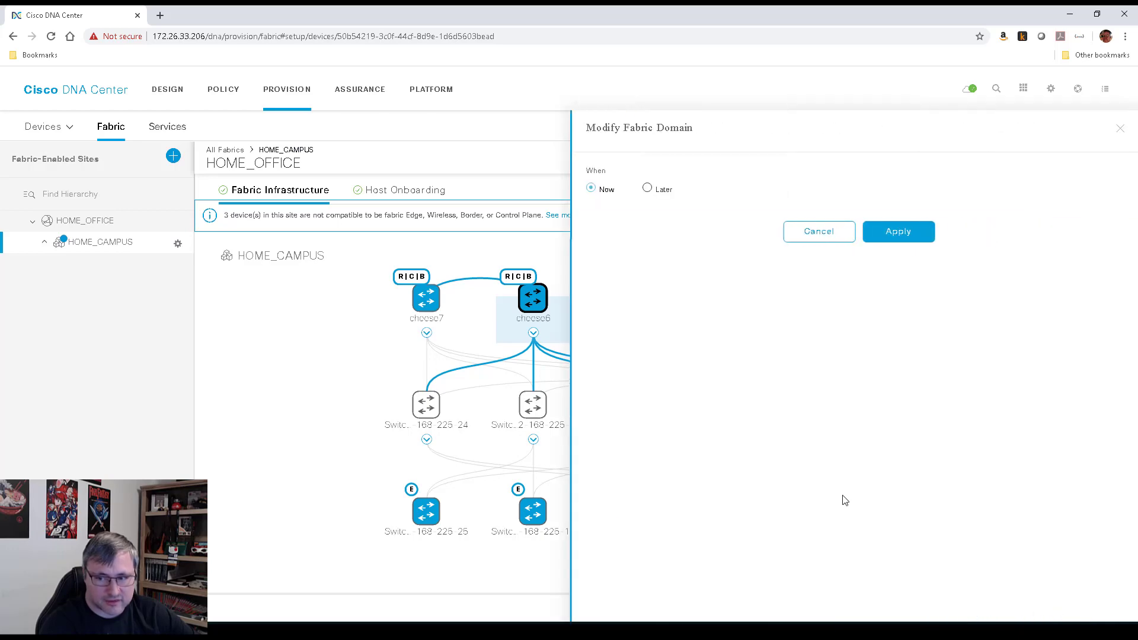
pyautogui.click(898, 233)
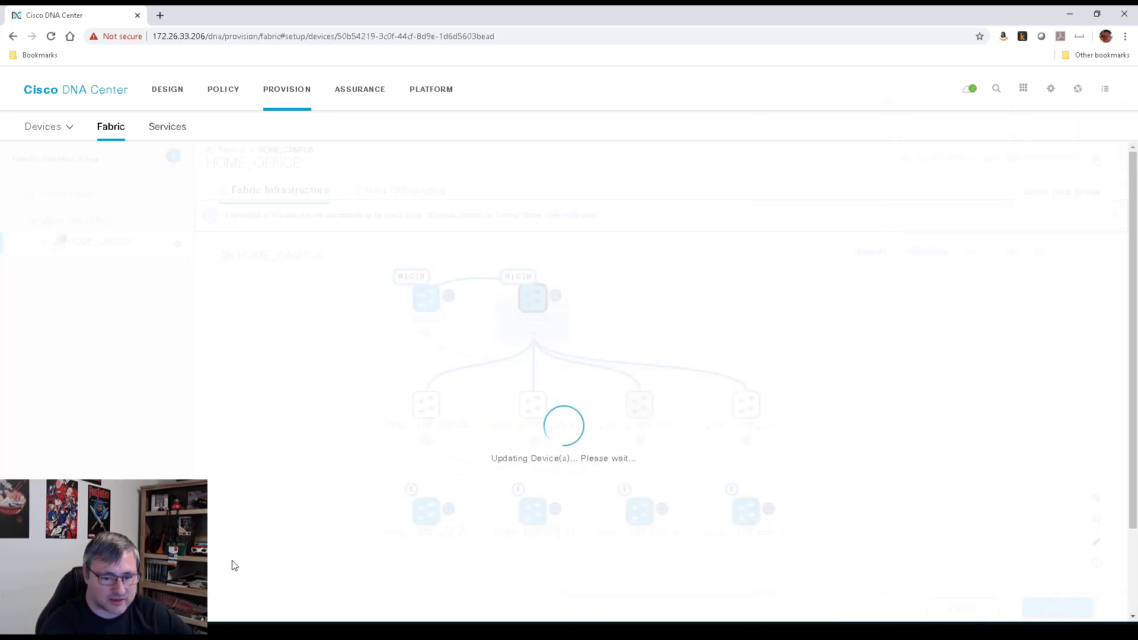
# In the cheese6 SSH session, refresh the prompt and highlight the Vlan3017 state-down log message
pyautogui.hotkey('alt', 'Tab')
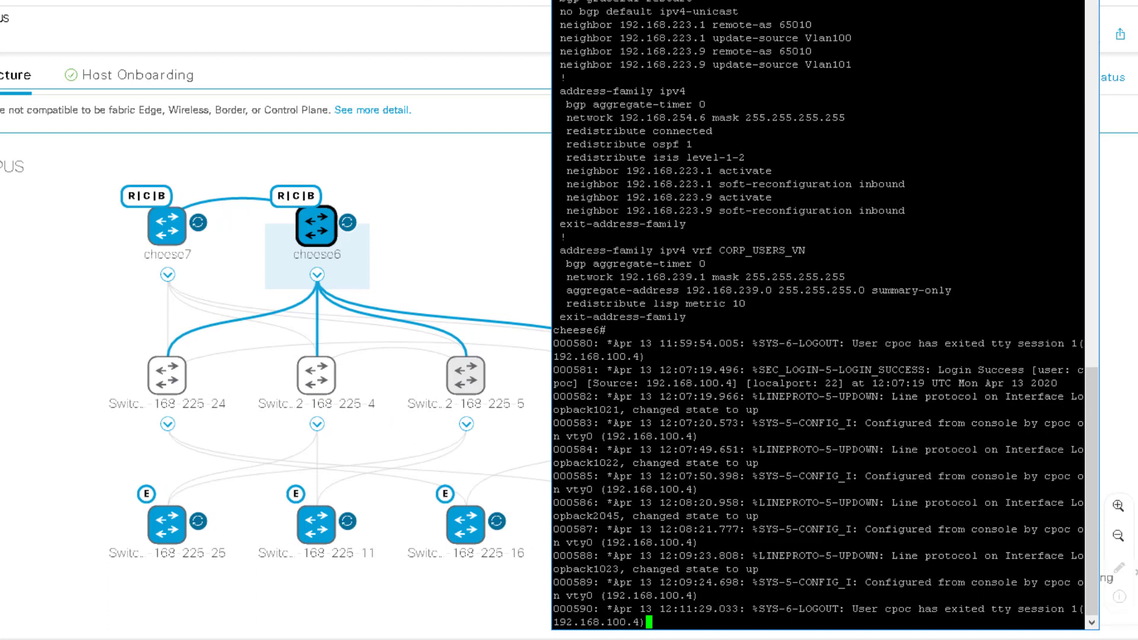
pyautogui.press('Return')
pyautogui.press('Return')
pyautogui.press('Return')
pyautogui.press('Return')
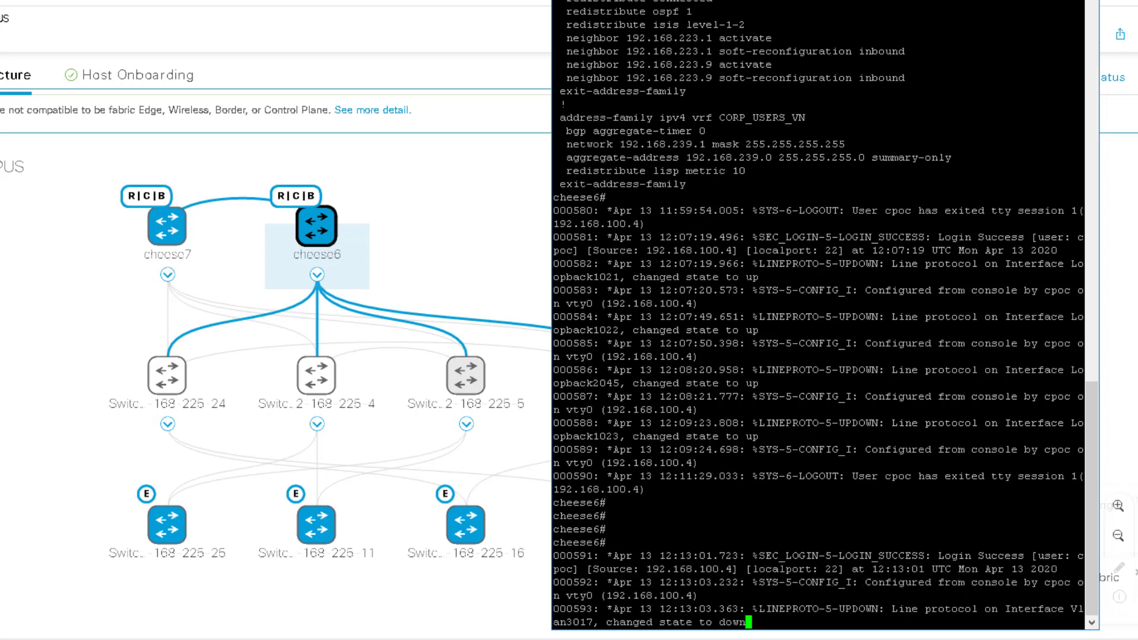
pyautogui.moveTo(700, 595); pyautogui.dragTo(803, 630)
pyautogui.click(769, 609)
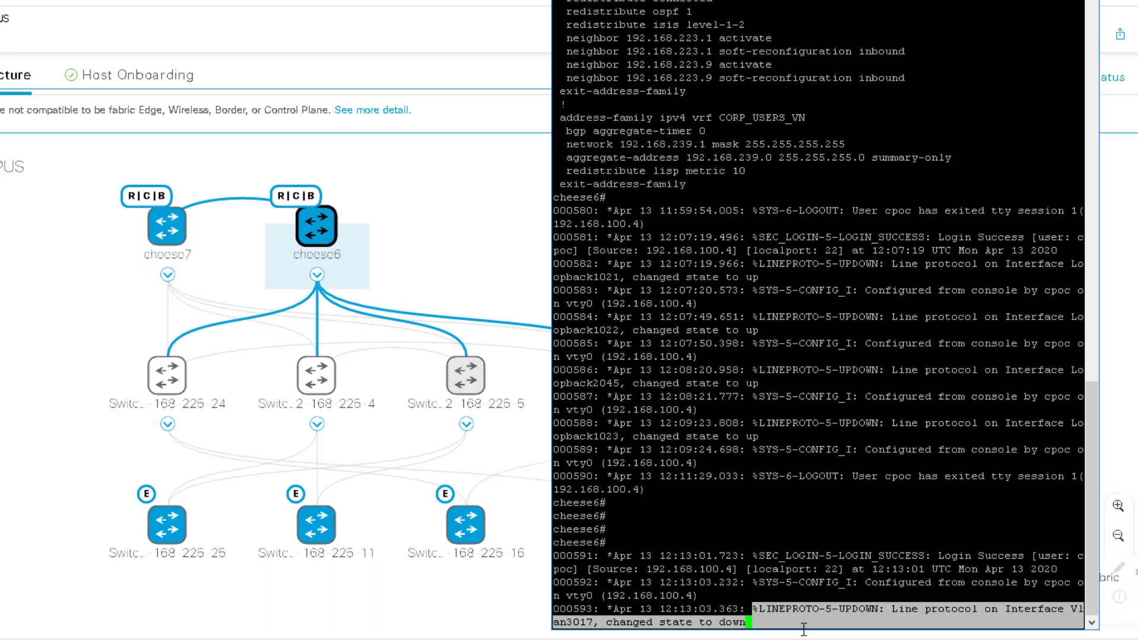
pyautogui.click(759, 610)
pyautogui.moveTo(753, 610); pyautogui.dragTo(827, 622)
pyautogui.click(759, 623)
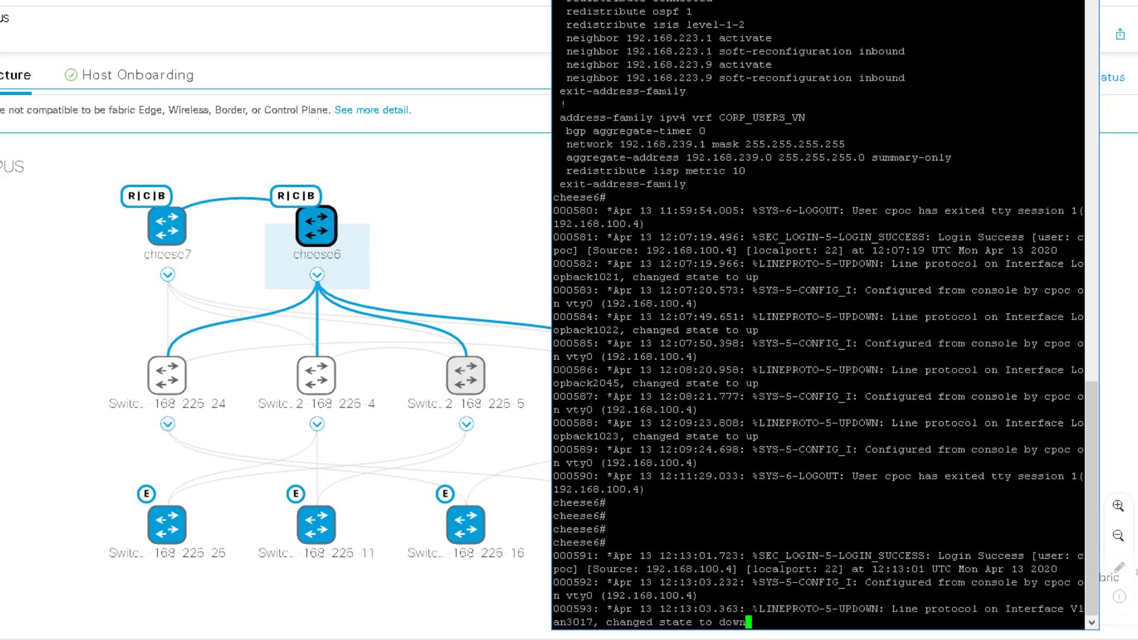
pyautogui.moveTo(754, 609); pyautogui.dragTo(830, 622)
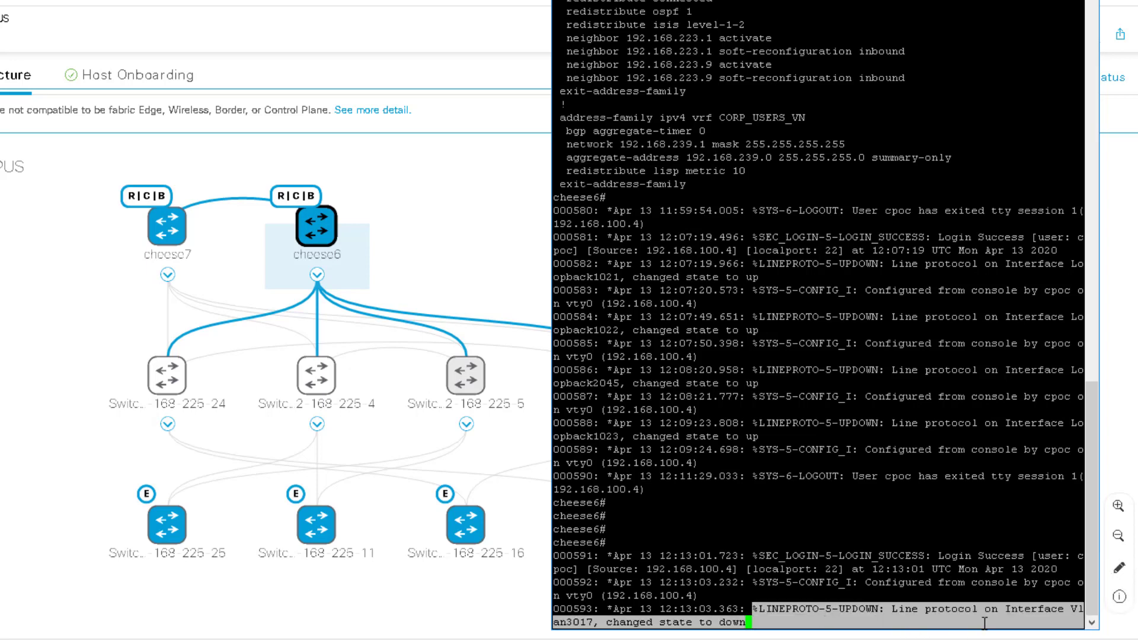
pyautogui.click(748, 611)
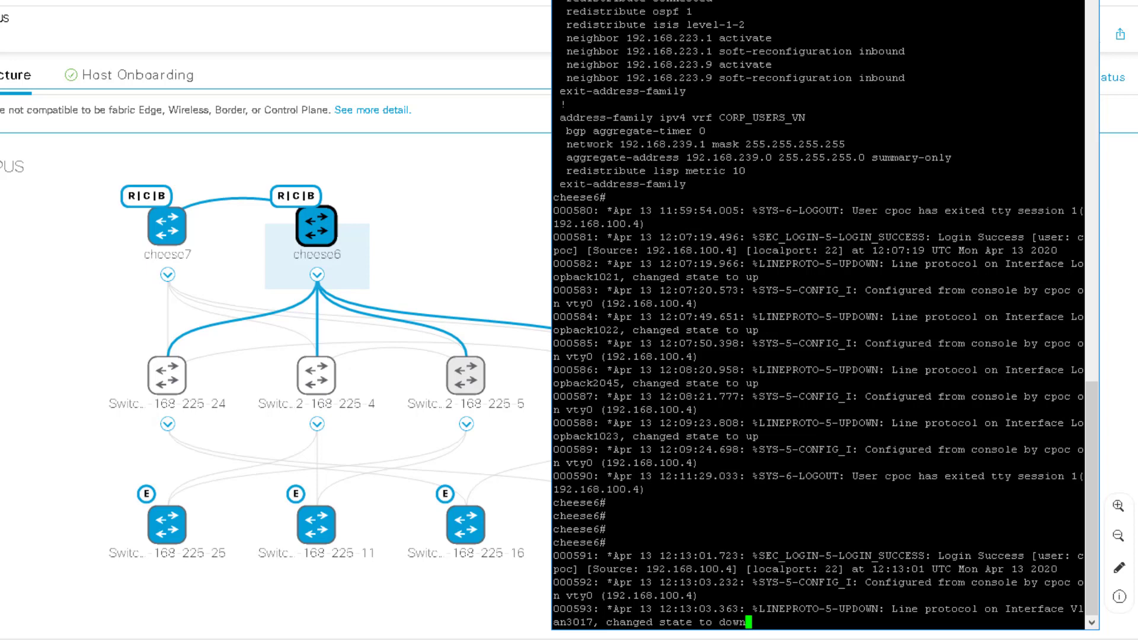
# Run 'sh ip int br | excl unas' and highlight the Vlan3017 row
pyautogui.press('Return')
pyautogui.press('Return')
pyautogui.write('sh ')
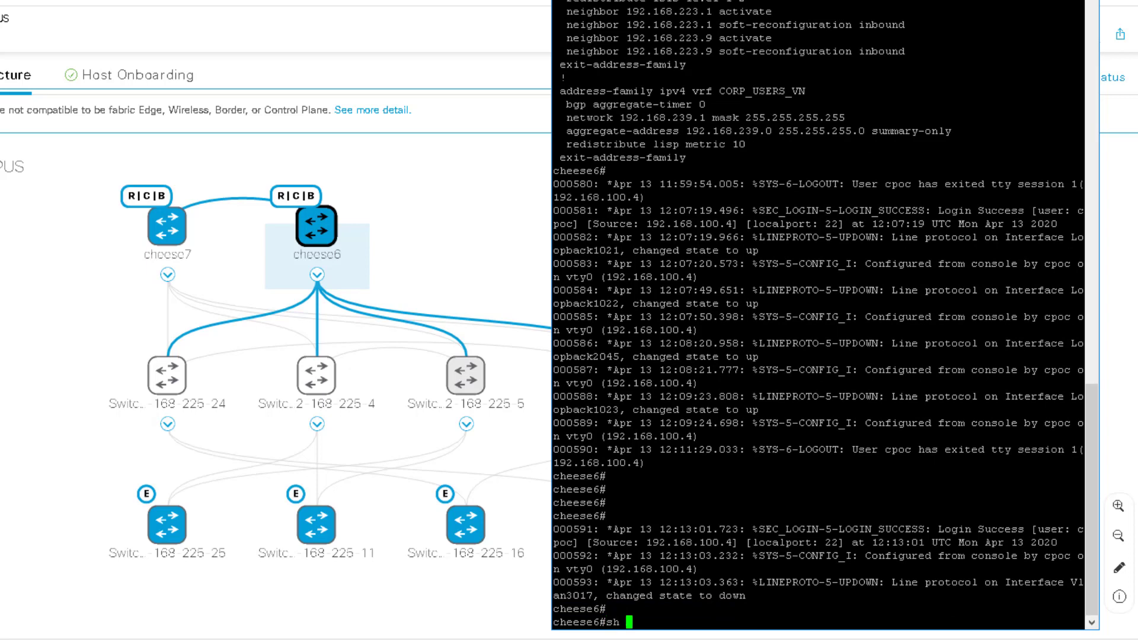
pyautogui.write('ip int')
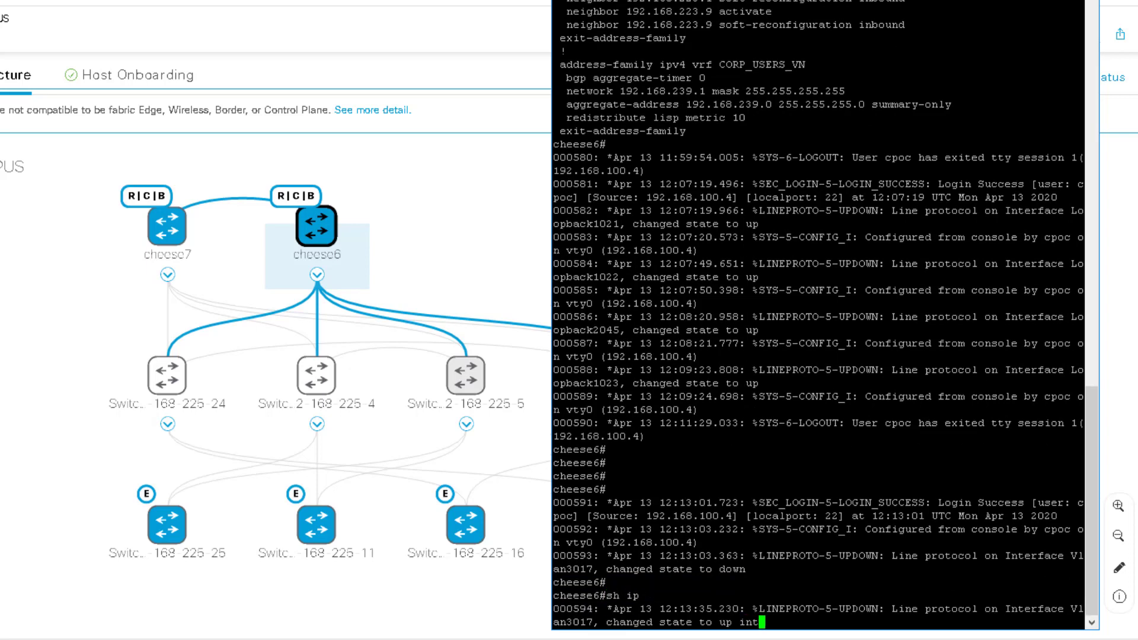
pyautogui.write(' br | excl unas')
pyautogui.press('Return')
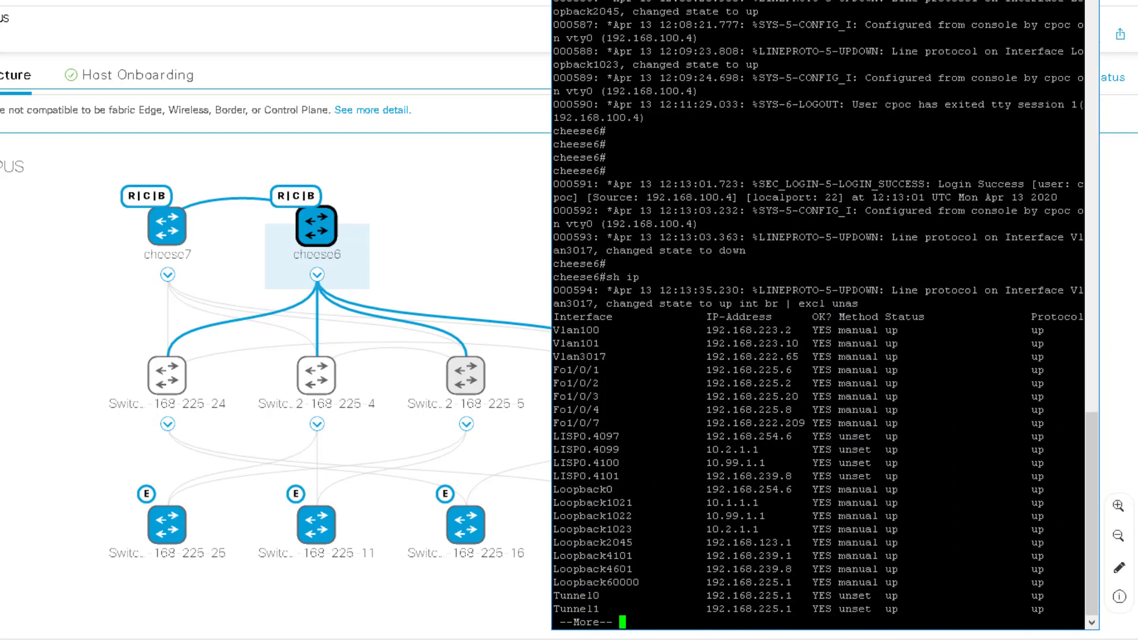
pyautogui.moveTo(555, 357); pyautogui.dragTo(1085, 357)
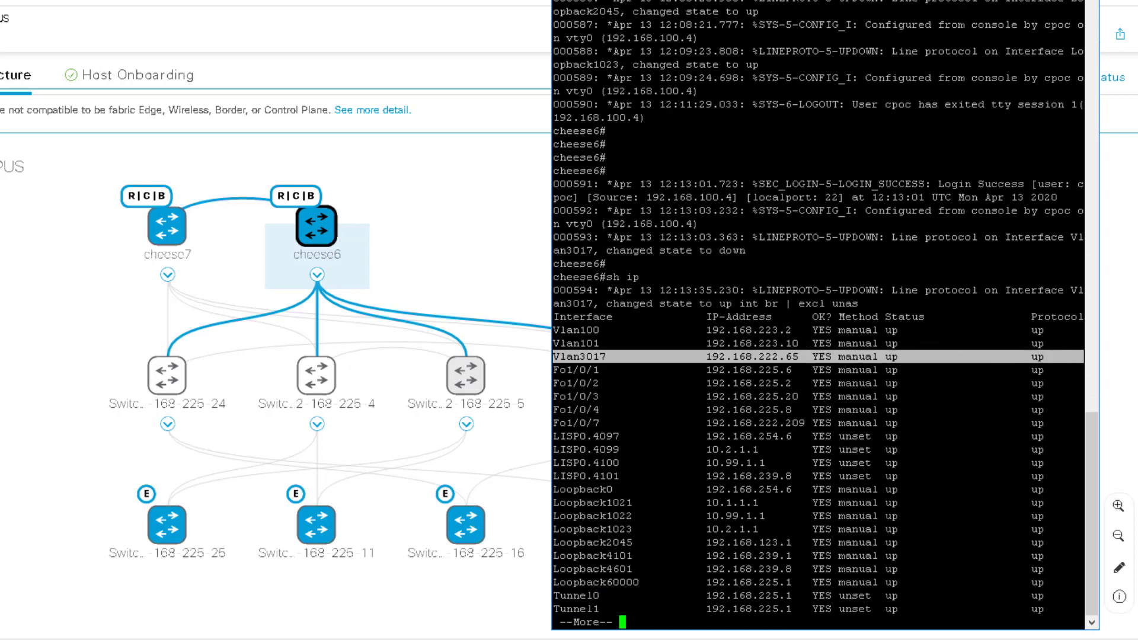
pyautogui.click(830, 357)
pyautogui.moveTo(554, 357); pyautogui.dragTo(1093, 357)
pyautogui.click(614, 357)
pyautogui.moveTo(611, 357); pyautogui.dragTo(512, 351)
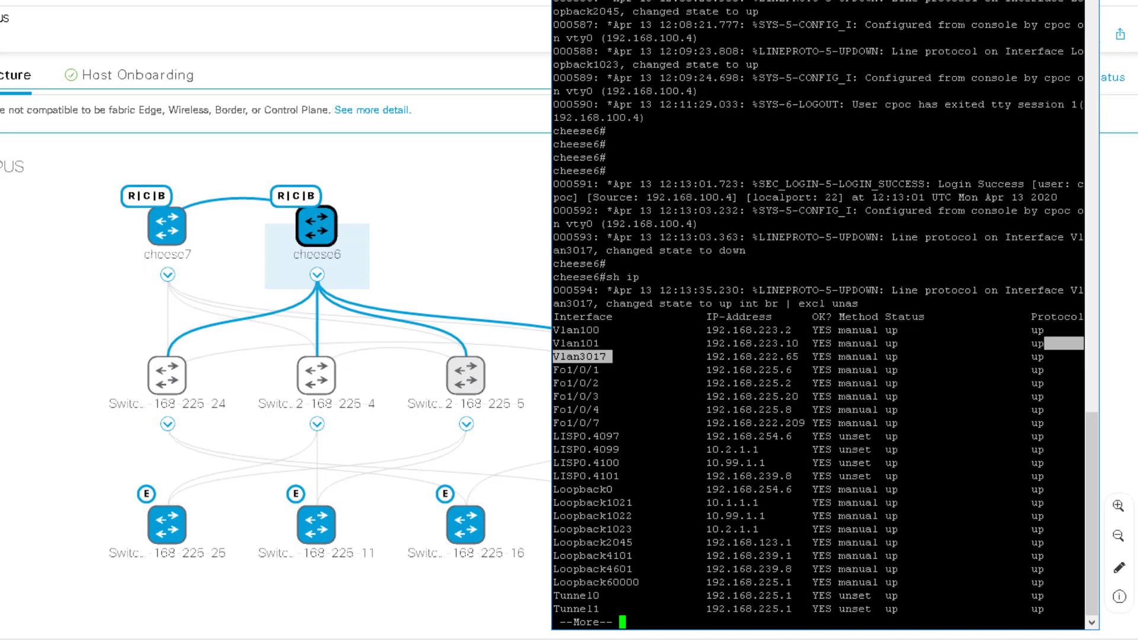
pyautogui.click(614, 357)
# Page through the list, mark Vlan3017's address 192.168.222.65, and enter 'sh run | bgp'
pyautogui.press('space')
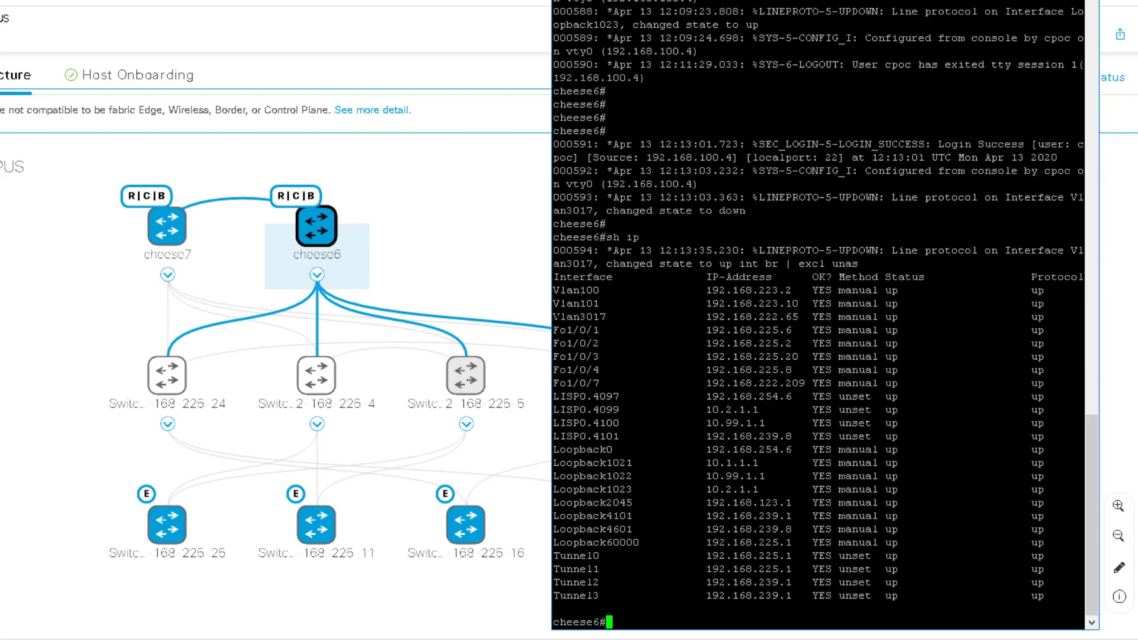
pyautogui.moveTo(552, 317); pyautogui.dragTo(1059, 317)
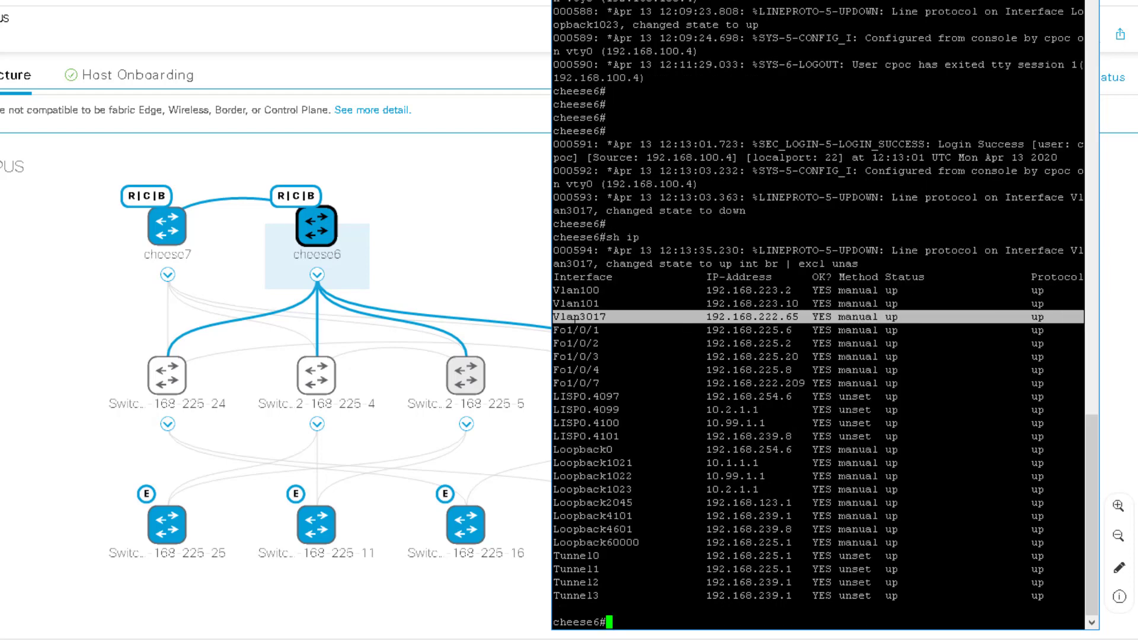
pyautogui.click(556, 317)
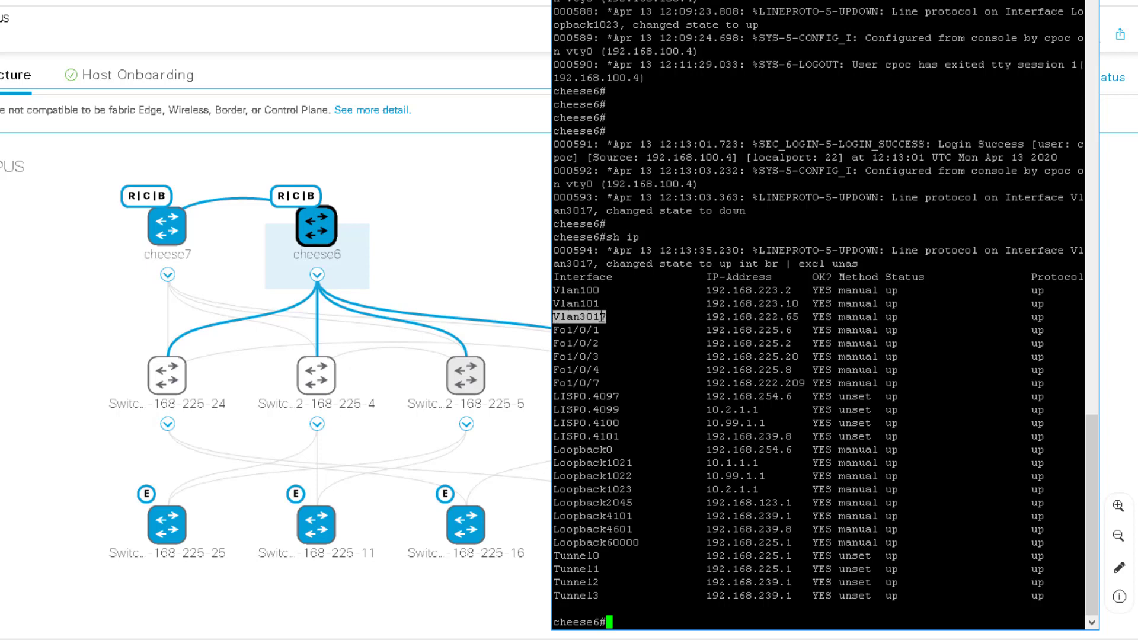
pyautogui.moveTo(706, 317); pyautogui.dragTo(798, 317)
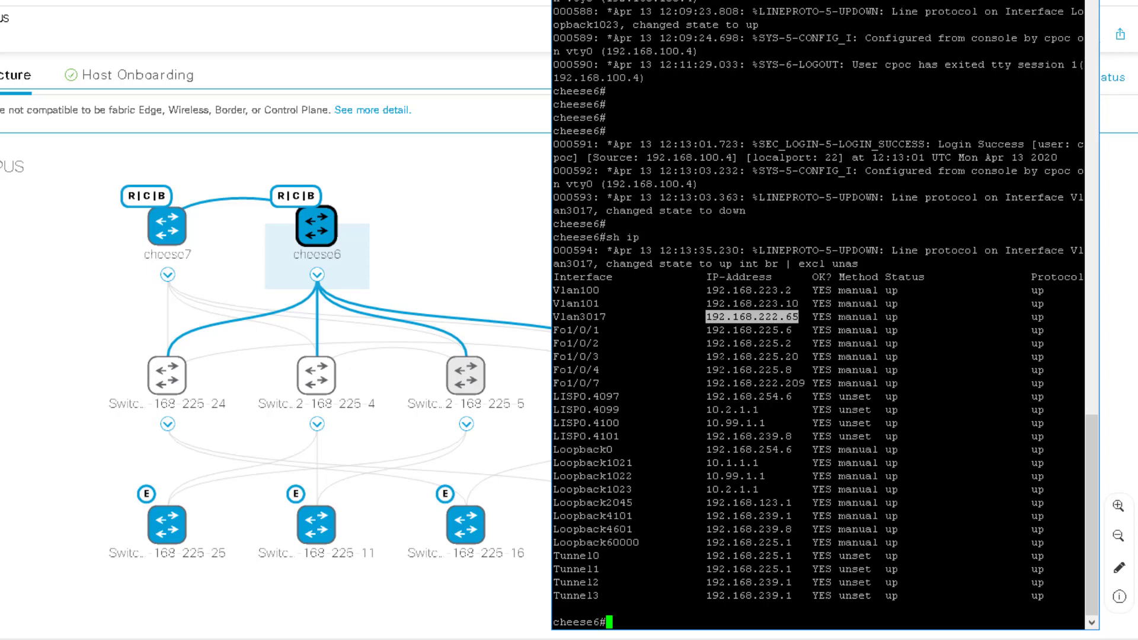
pyautogui.click(722, 357)
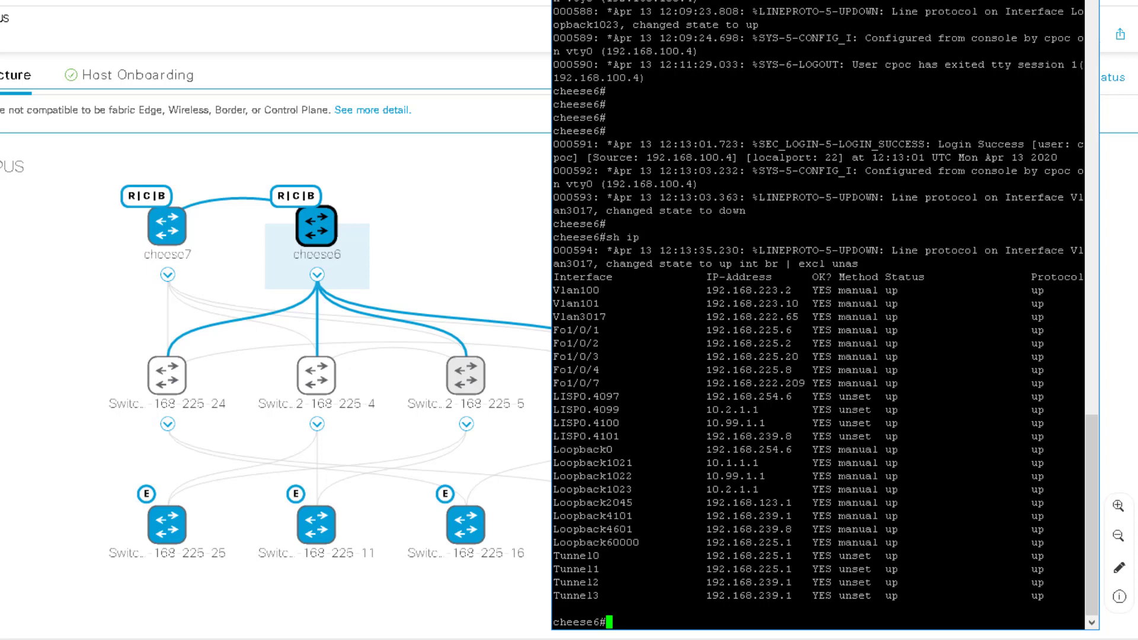
pyautogui.write('sh run | bgp')
# Correct the command to 'sh run | s bgp' and highlight the Vlan3017 BGP neighbor line
pyautogui.press('Return')
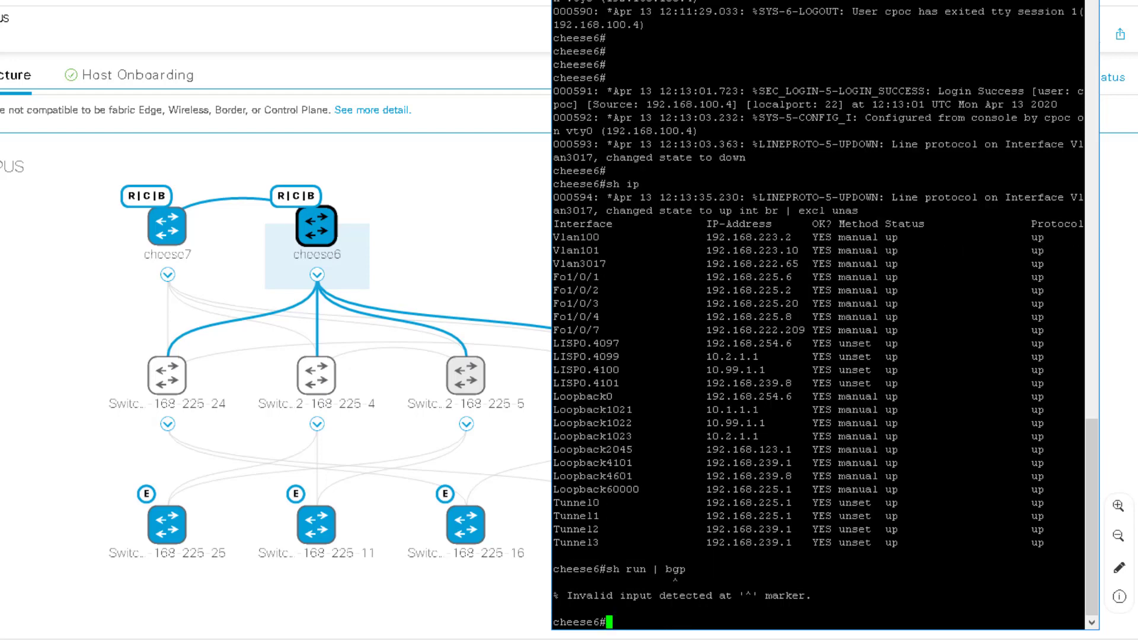
pyautogui.press('Up')
pyautogui.press('Left')
pyautogui.press('Left')
pyautogui.press('Left')
pyautogui.press('Left')
pyautogui.write('s')
pyautogui.press('Left')
pyautogui.press('Return')
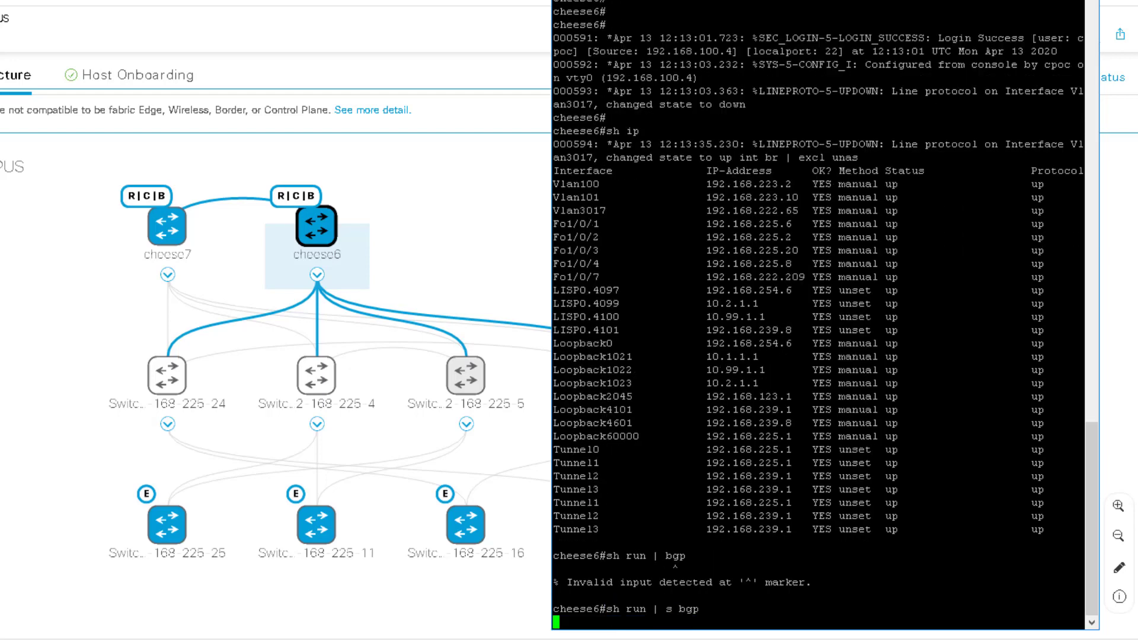
pyautogui.press('space')
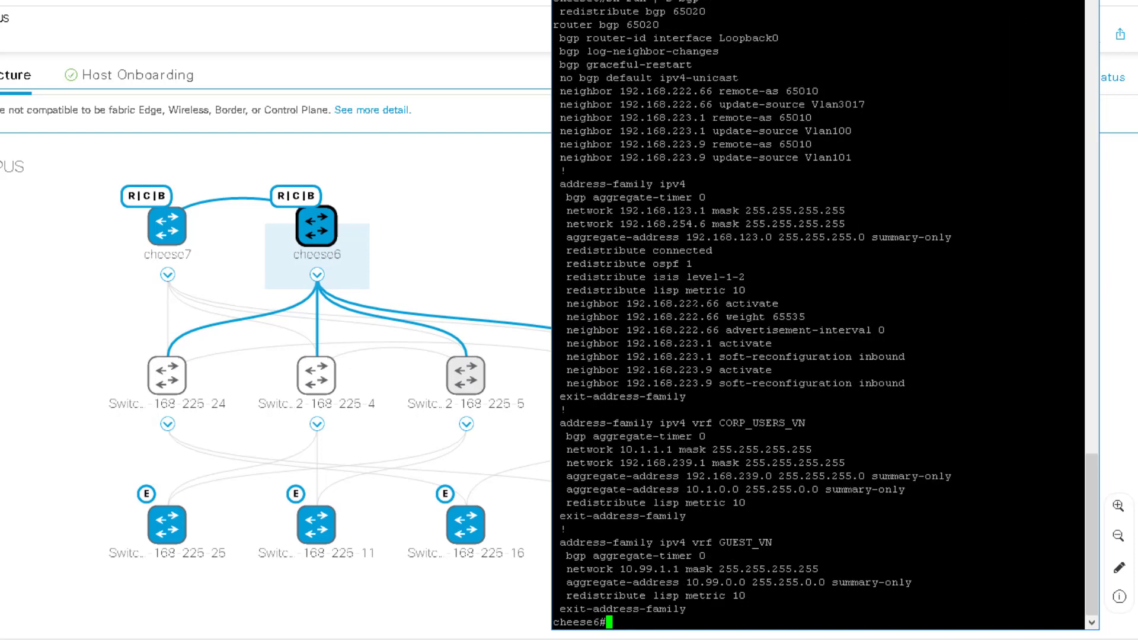
pyautogui.scroll(10, 818, 315)
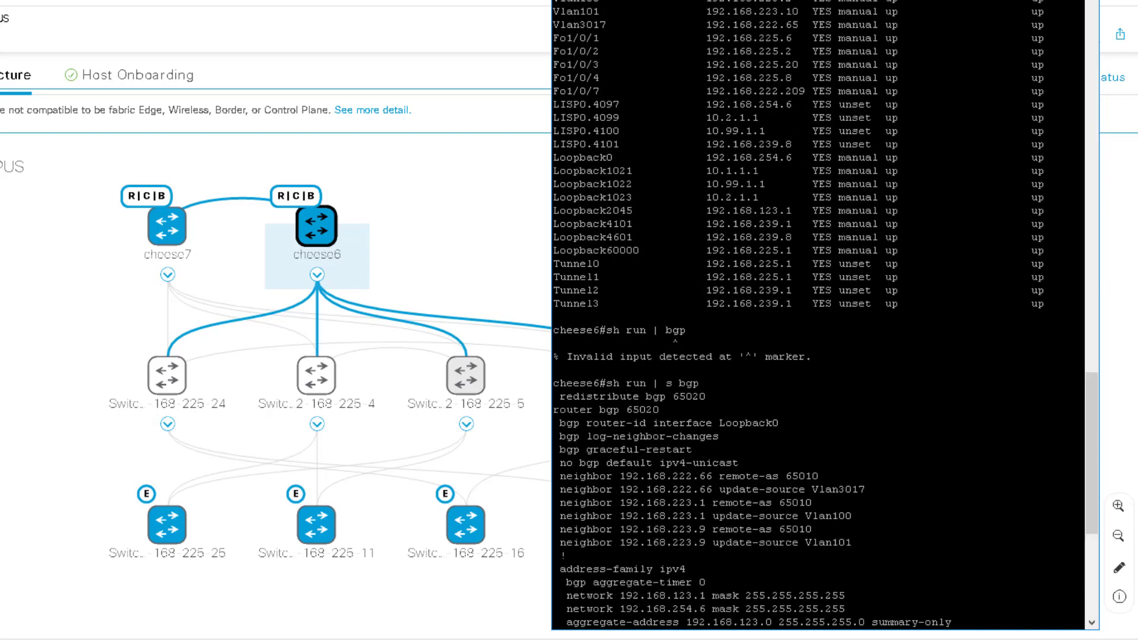
pyautogui.moveTo(554, 24); pyautogui.dragTo(1053, 24)
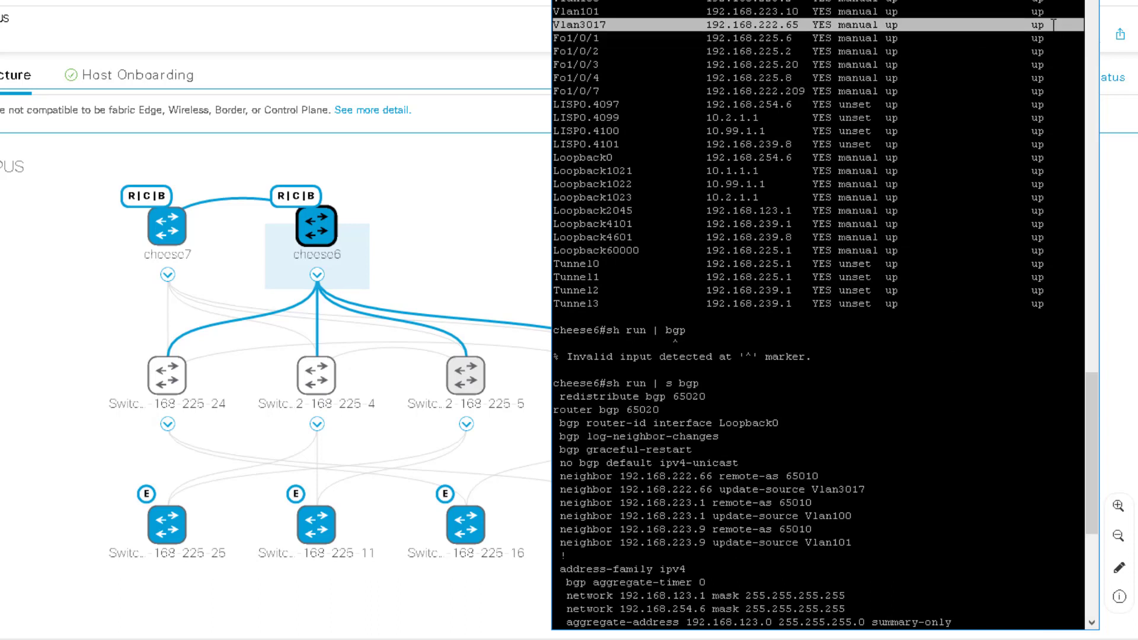